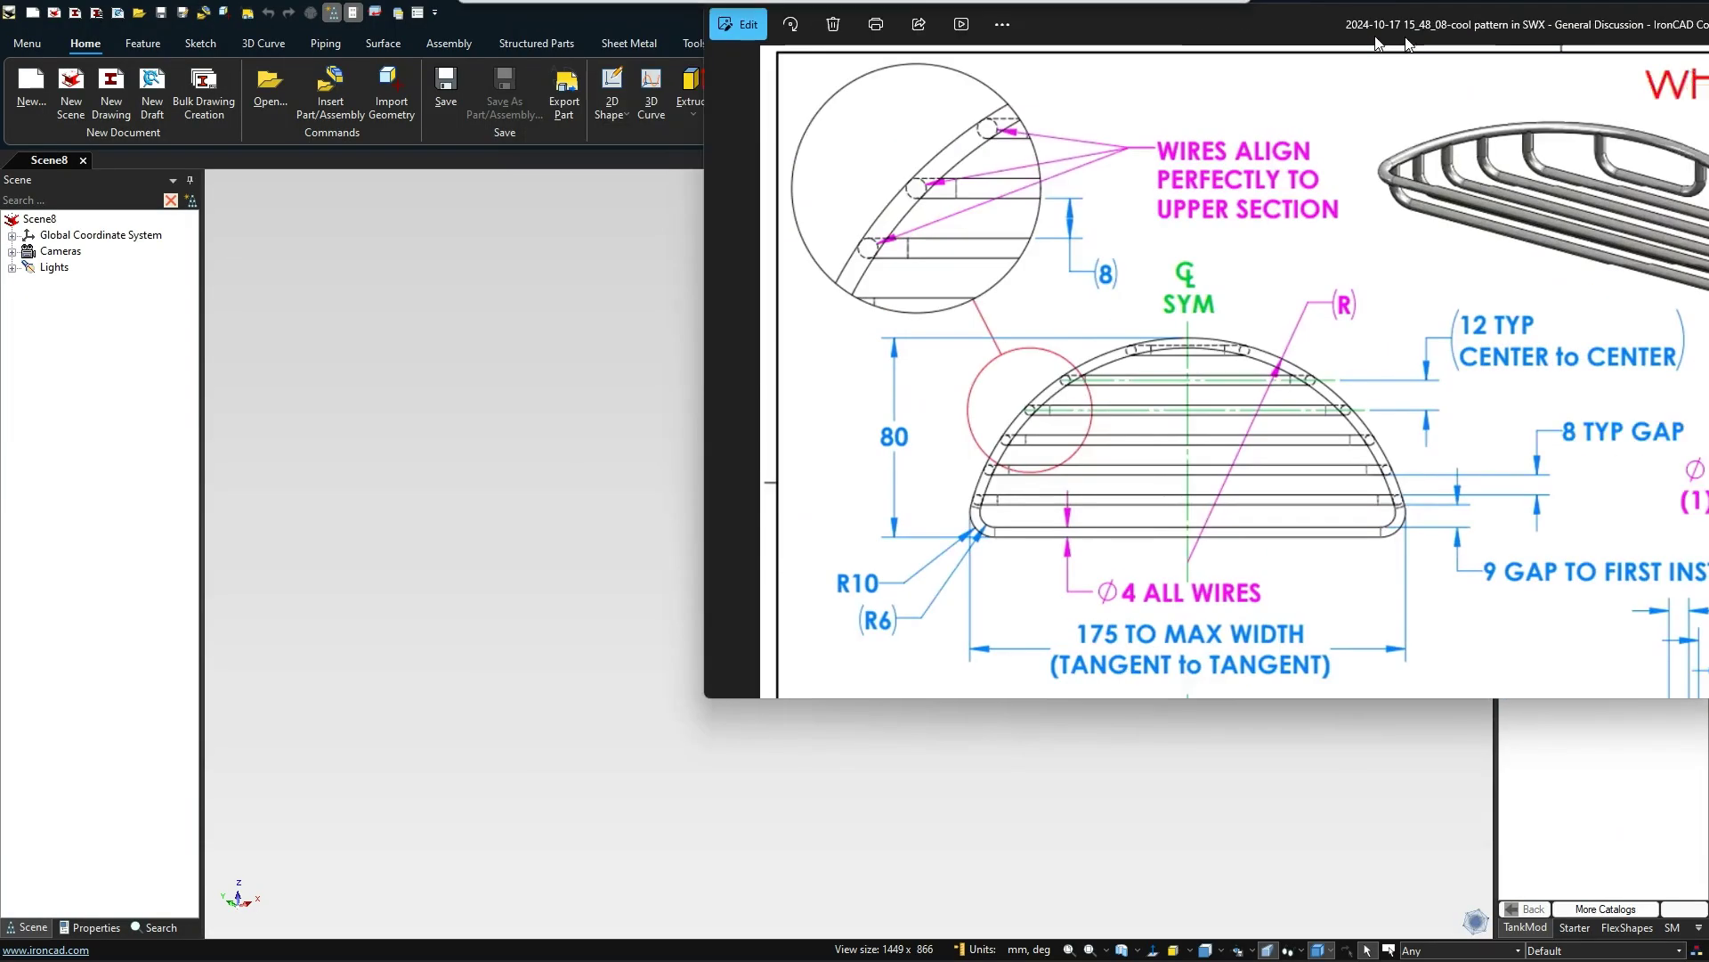
- Put away the Photos view of the soap-holder drawing to reveal the empty IronCAD Scene8
click(1603, 22)
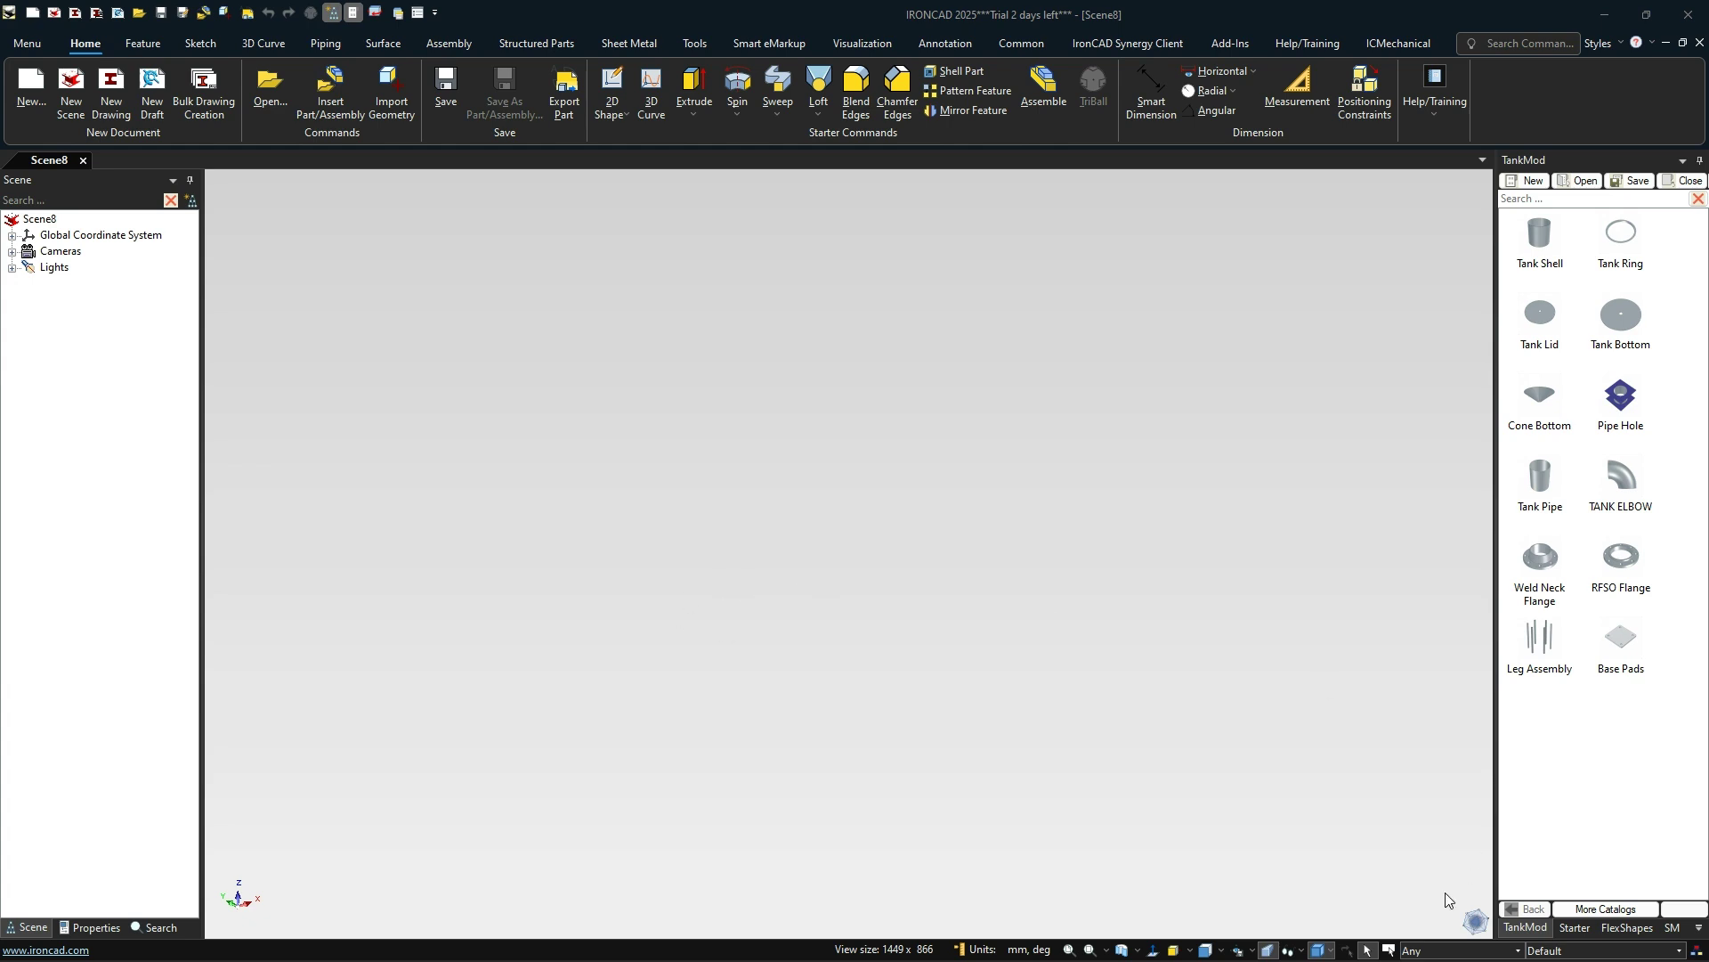
- Show the Starter catalog in a widened side panel and start a new 2D Shape sketch
click(1576, 927)
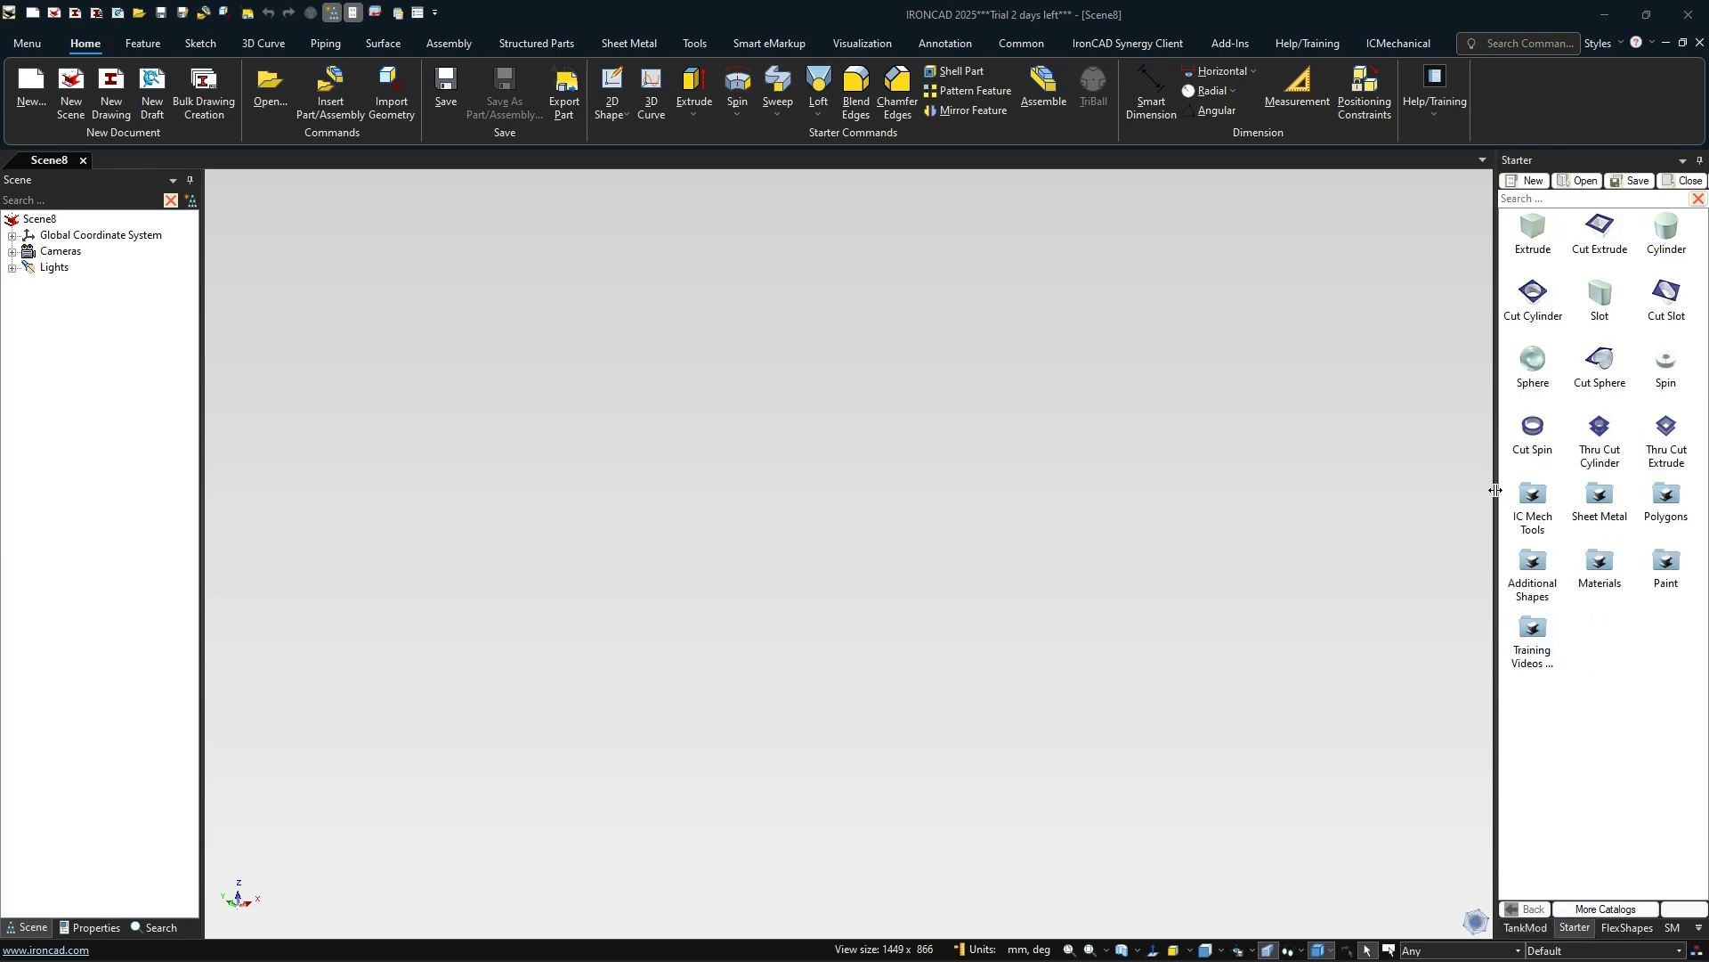
drag(1496, 490, 1551, 508)
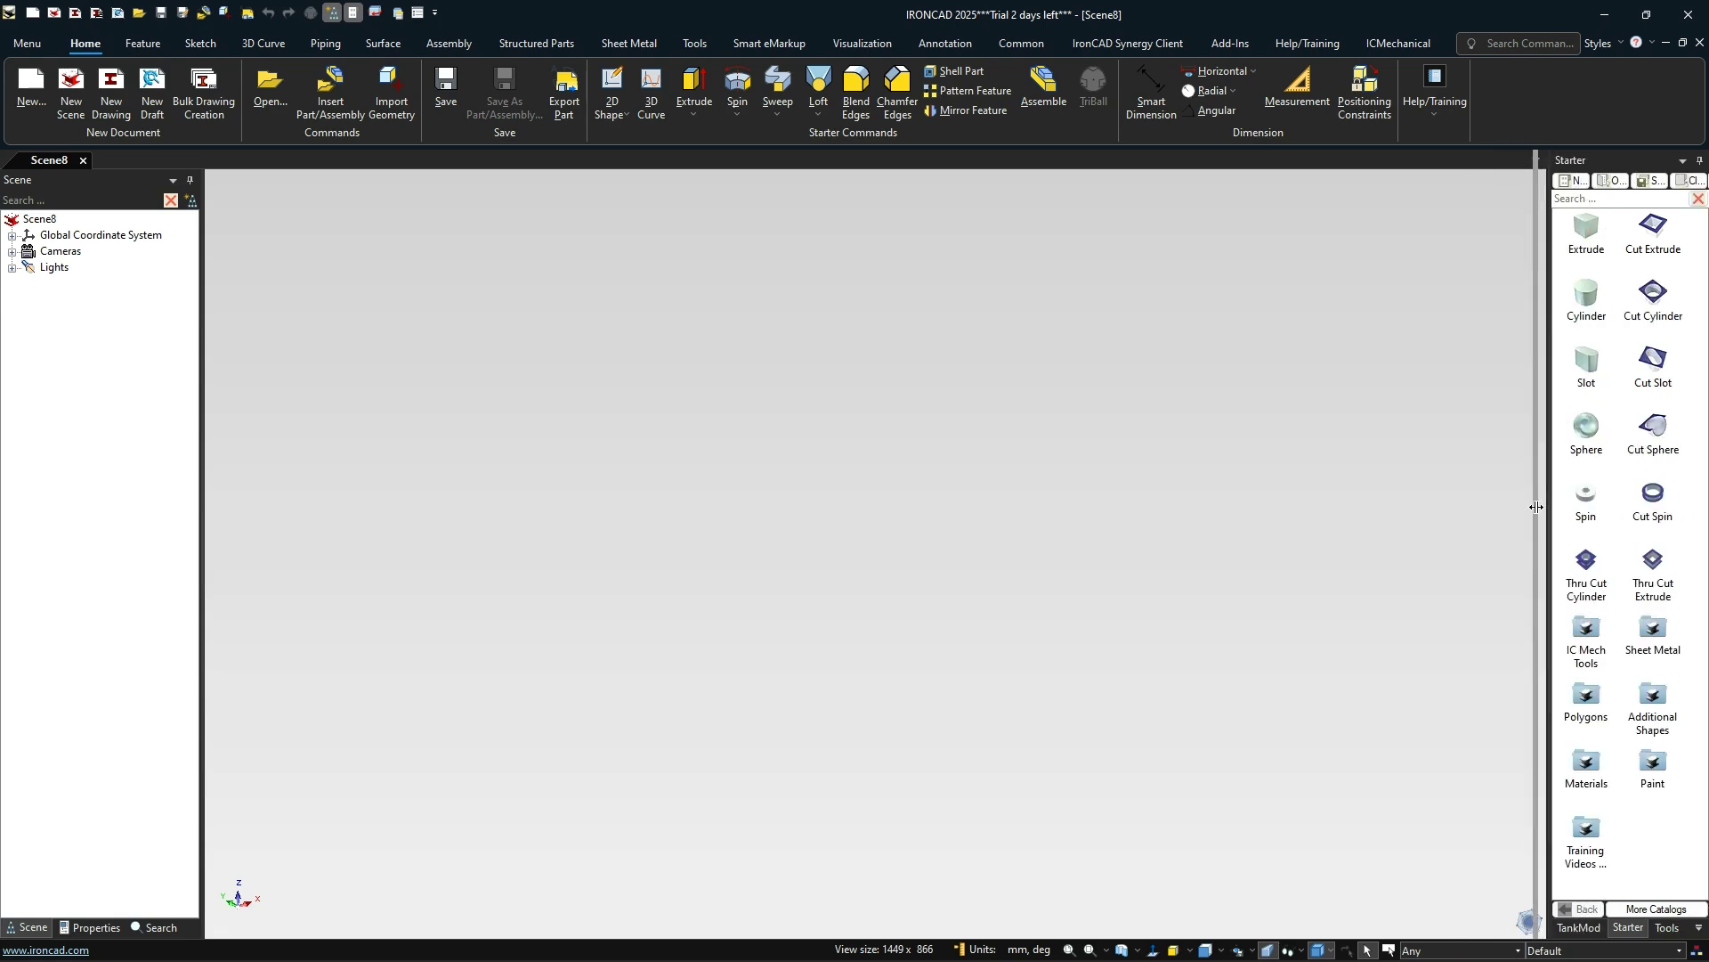
drag(1536, 509, 1519, 512)
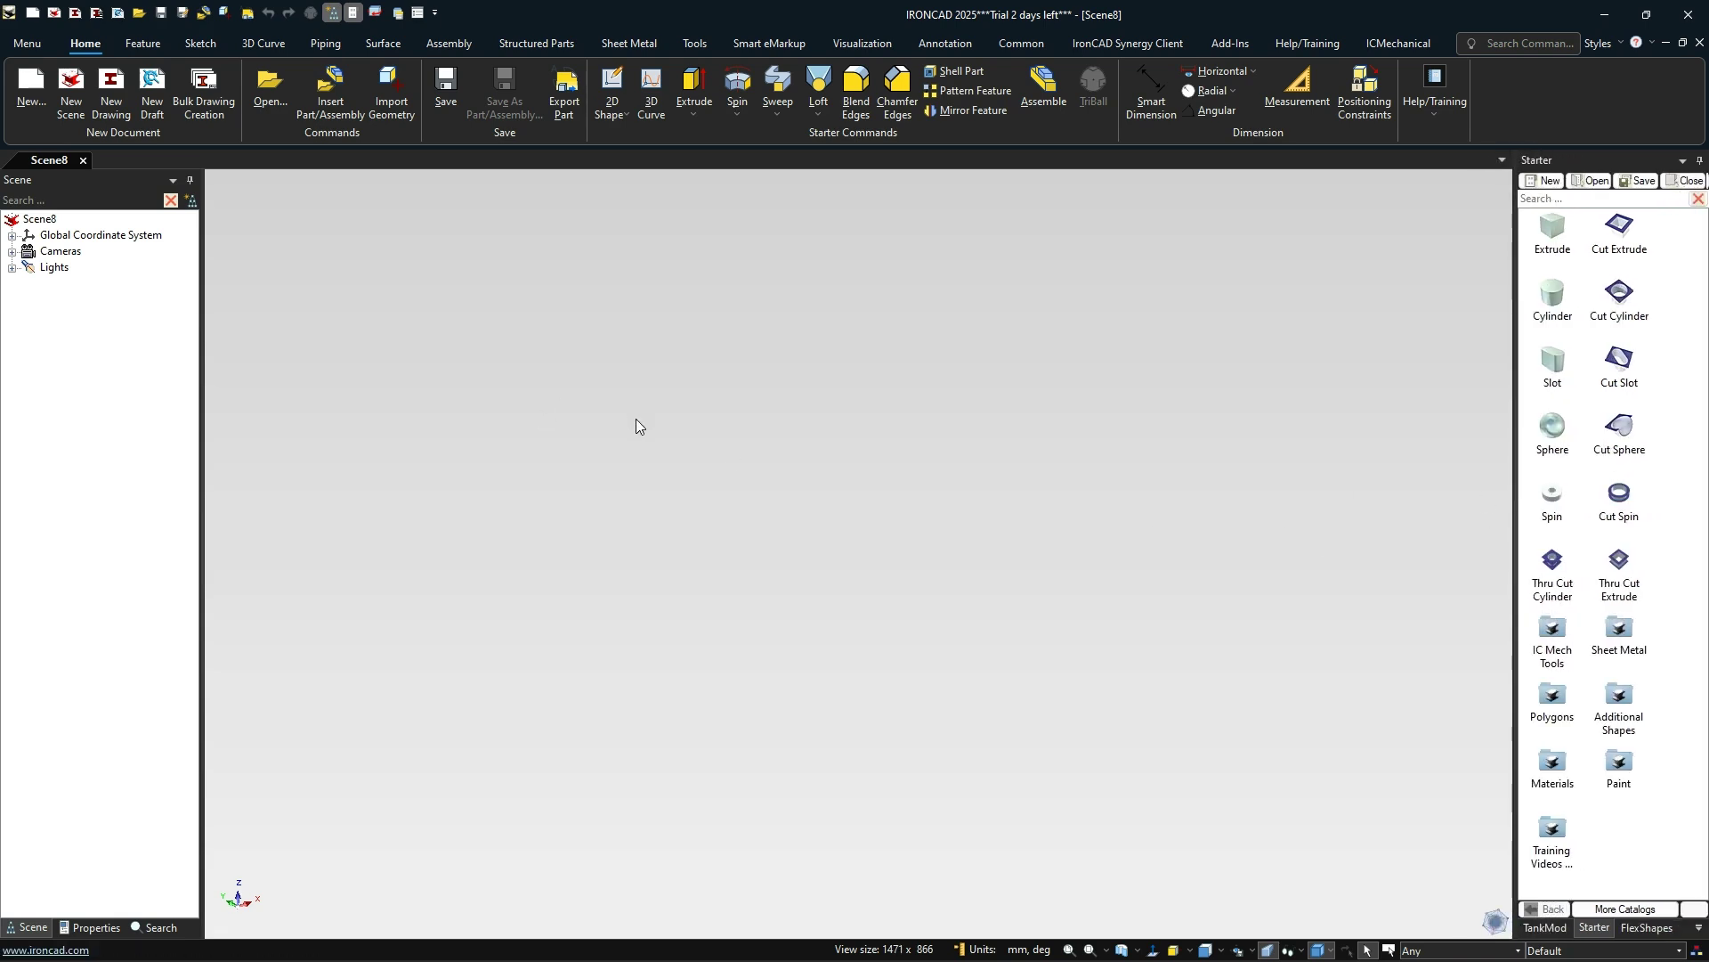
click(793, 505)
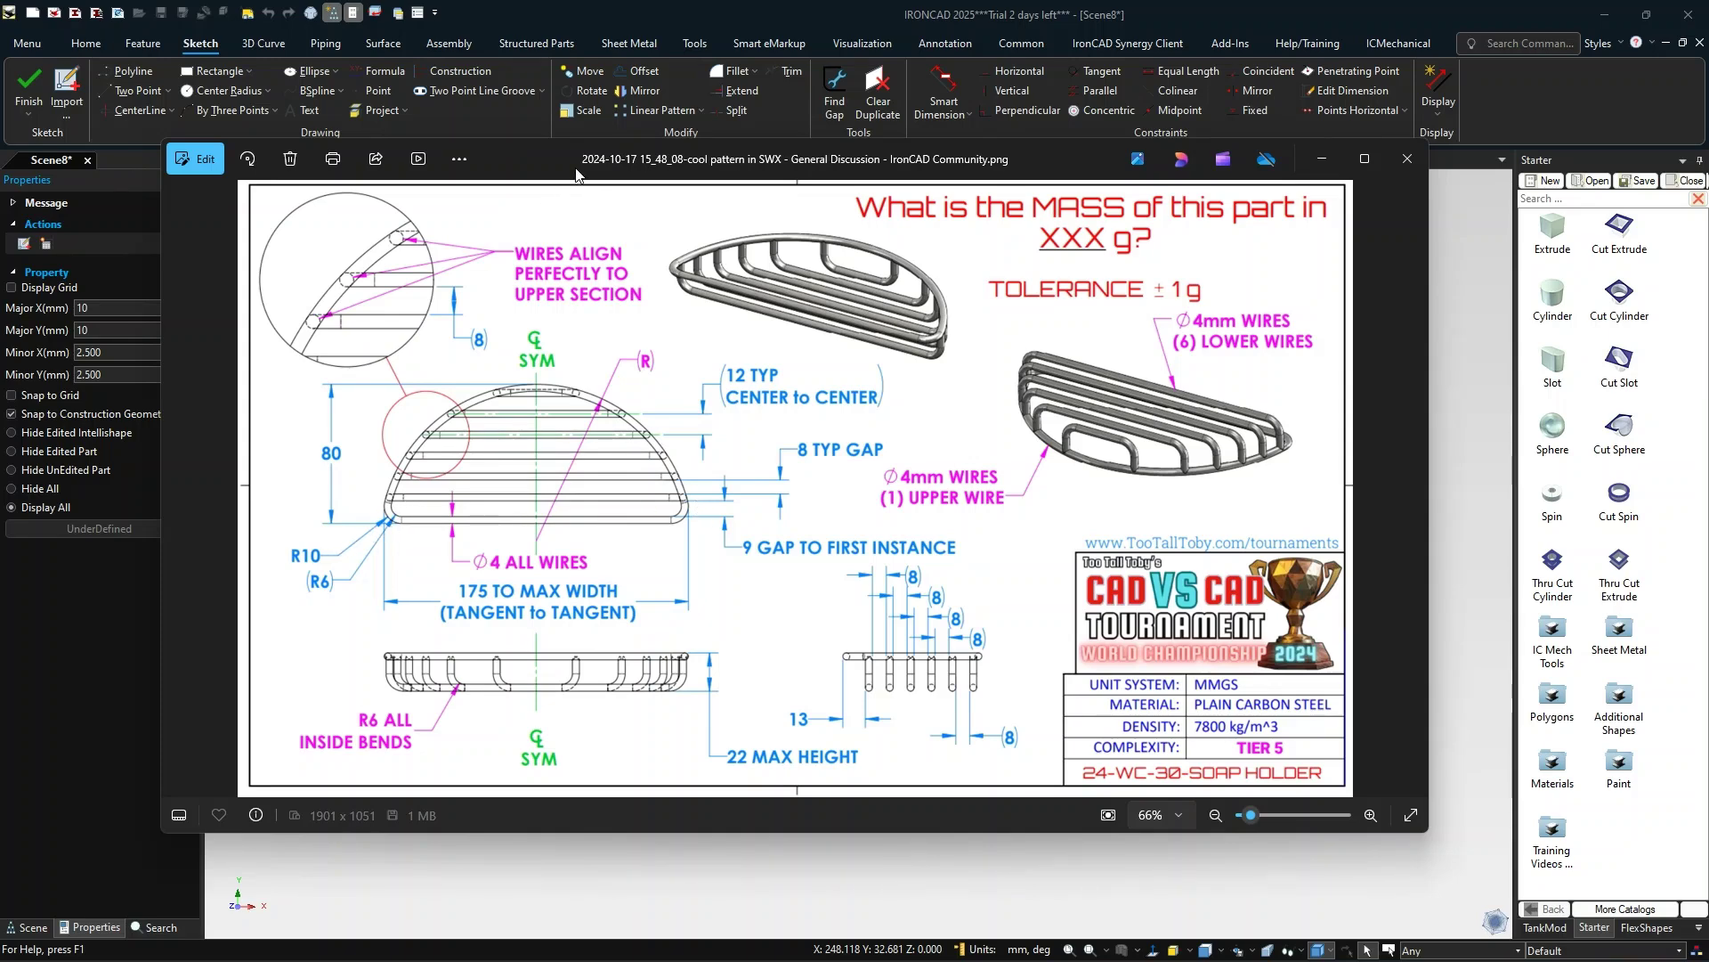
- Close the soap-holder reference drawing in Photos with Alt+F4
key(alt+F4)
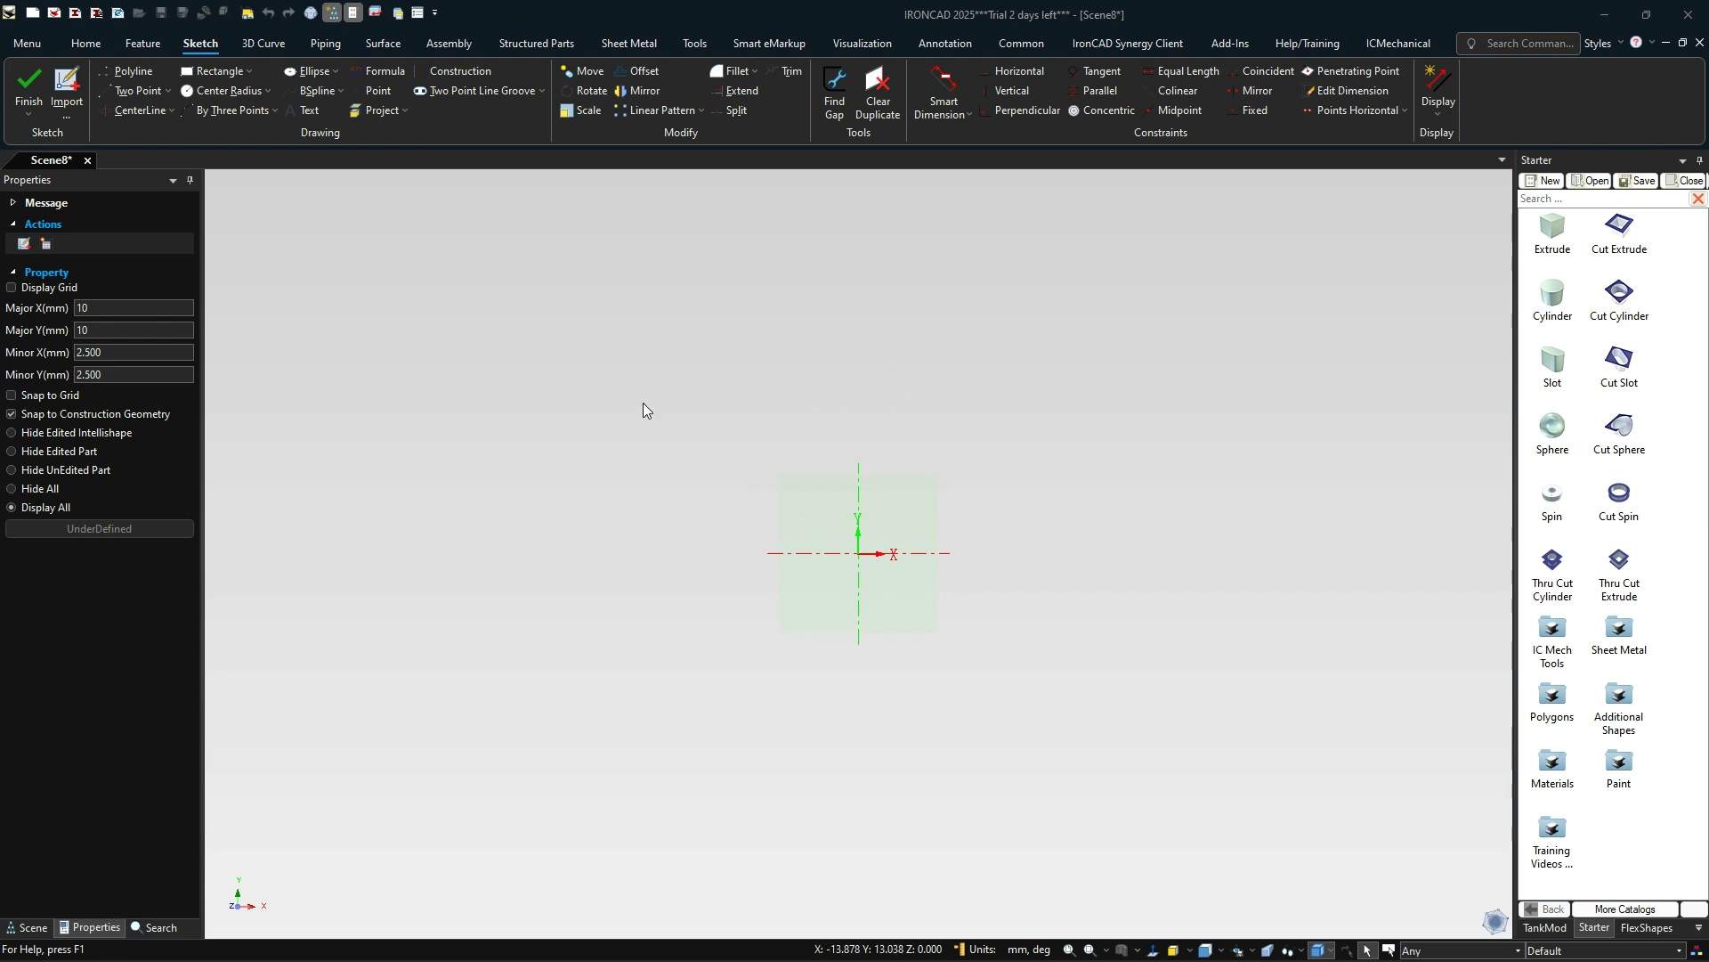
- Draw a center rectangle at the sketch origin, 175 mm long and 80 mm wide
click(248, 73)
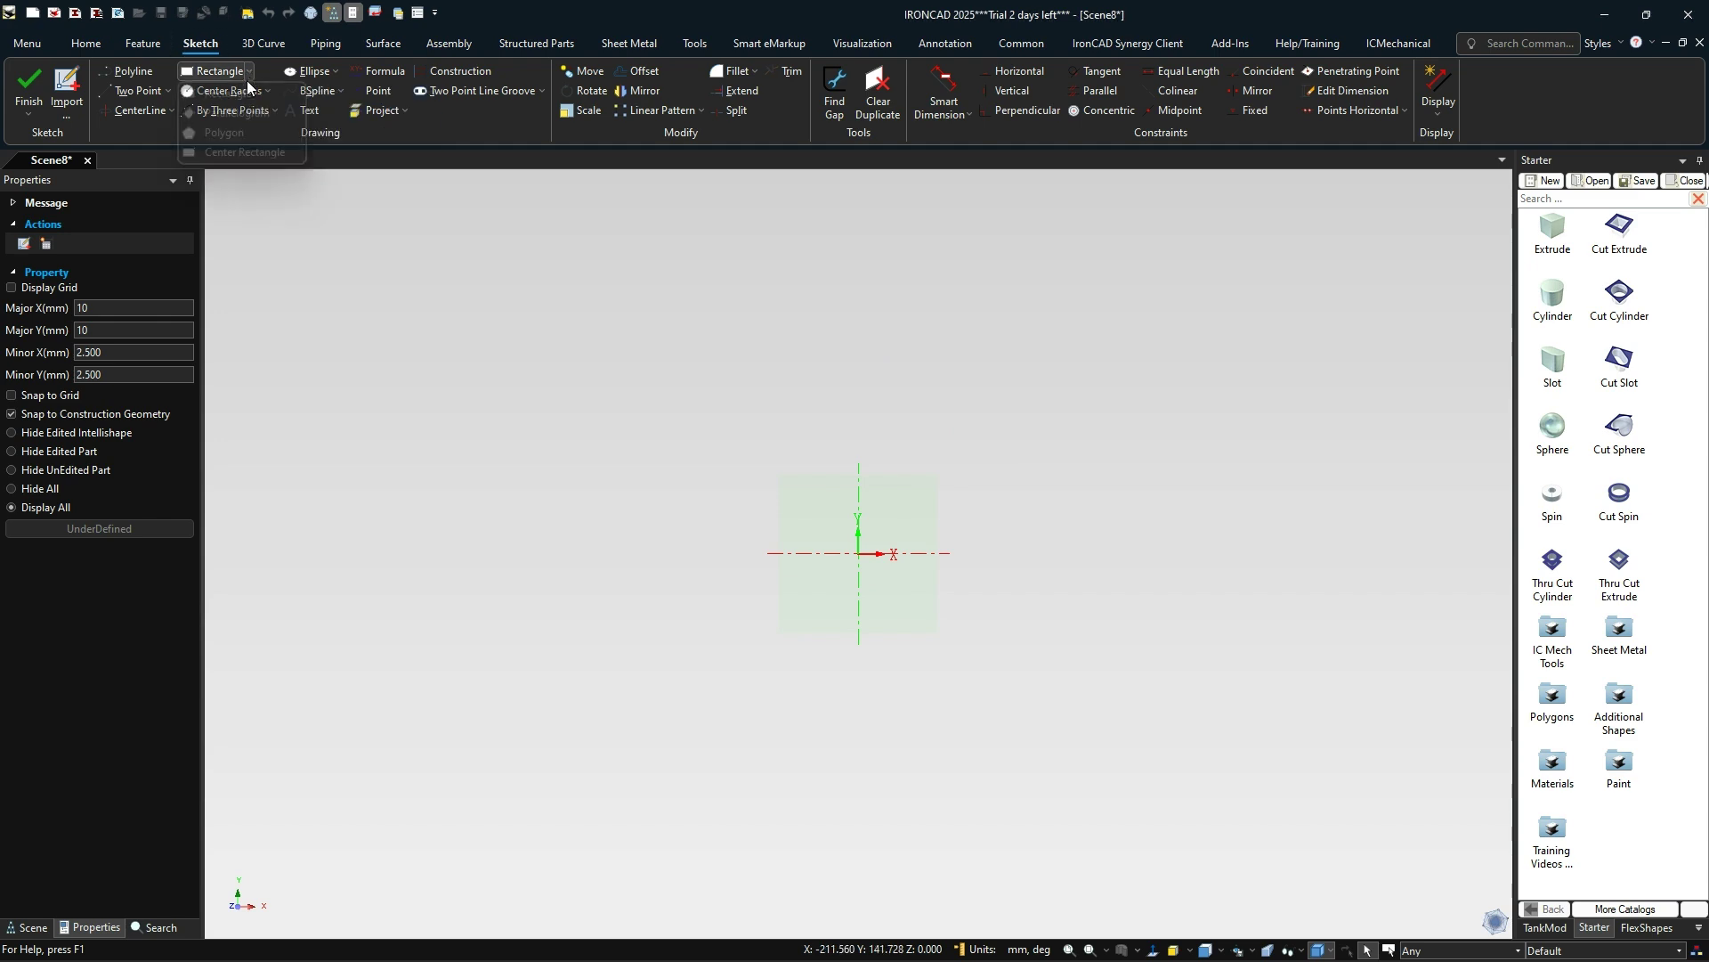
click(245, 153)
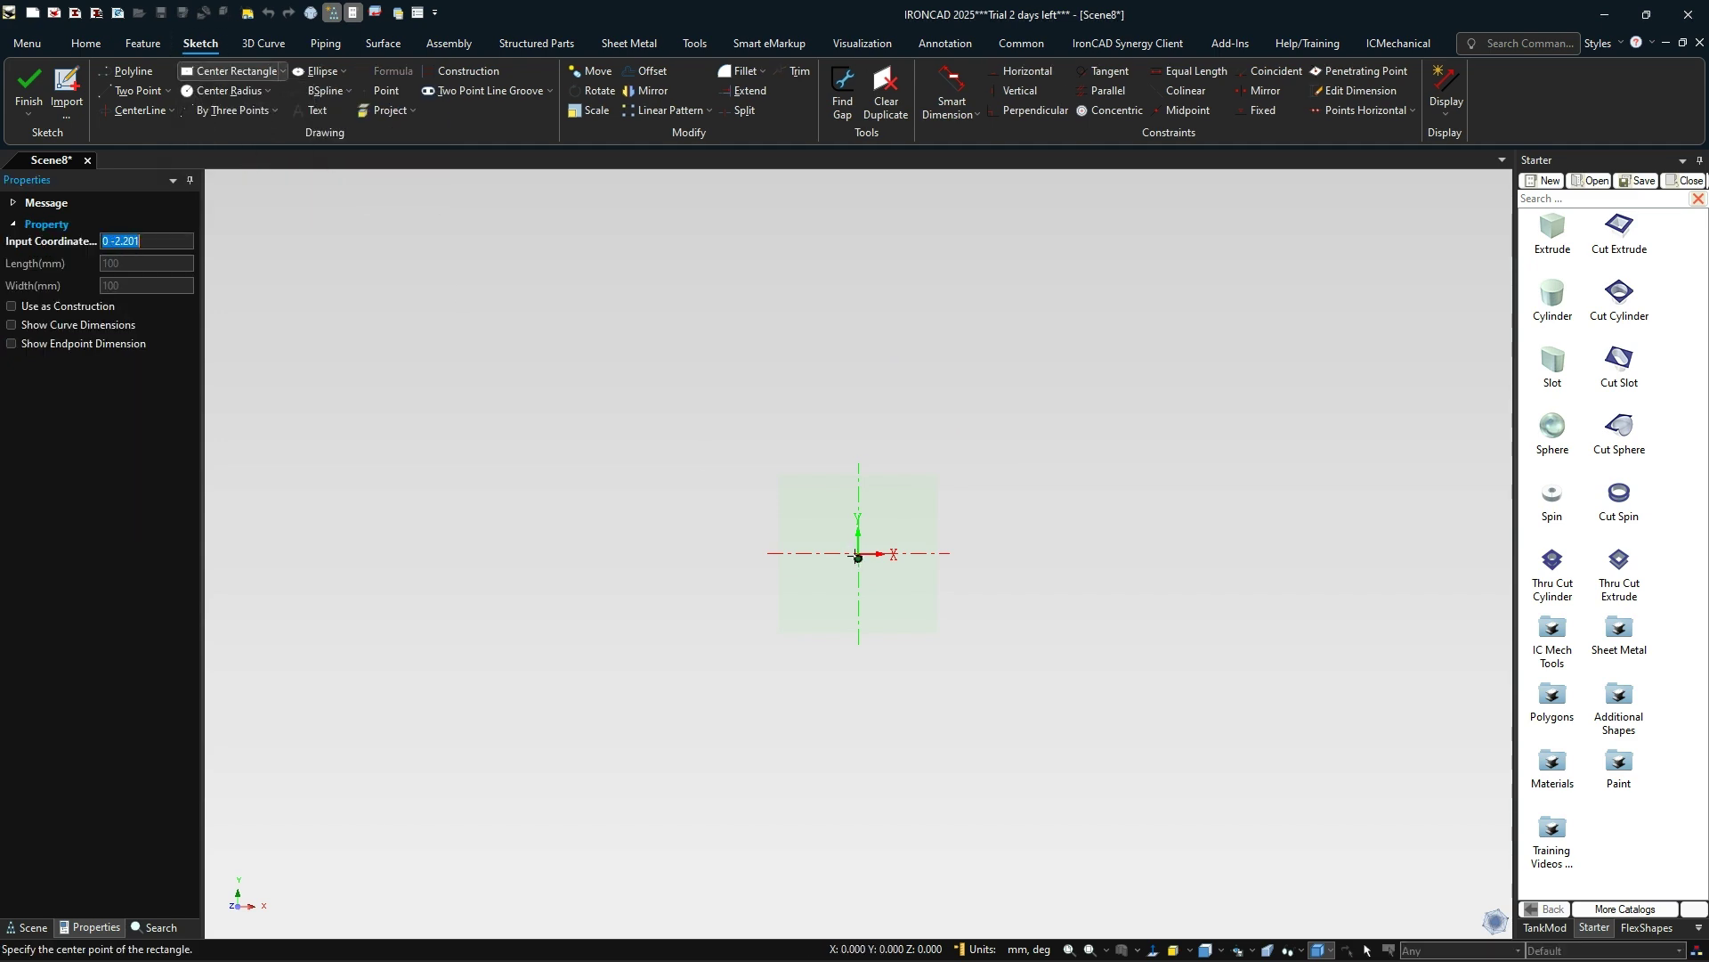
click(857, 554)
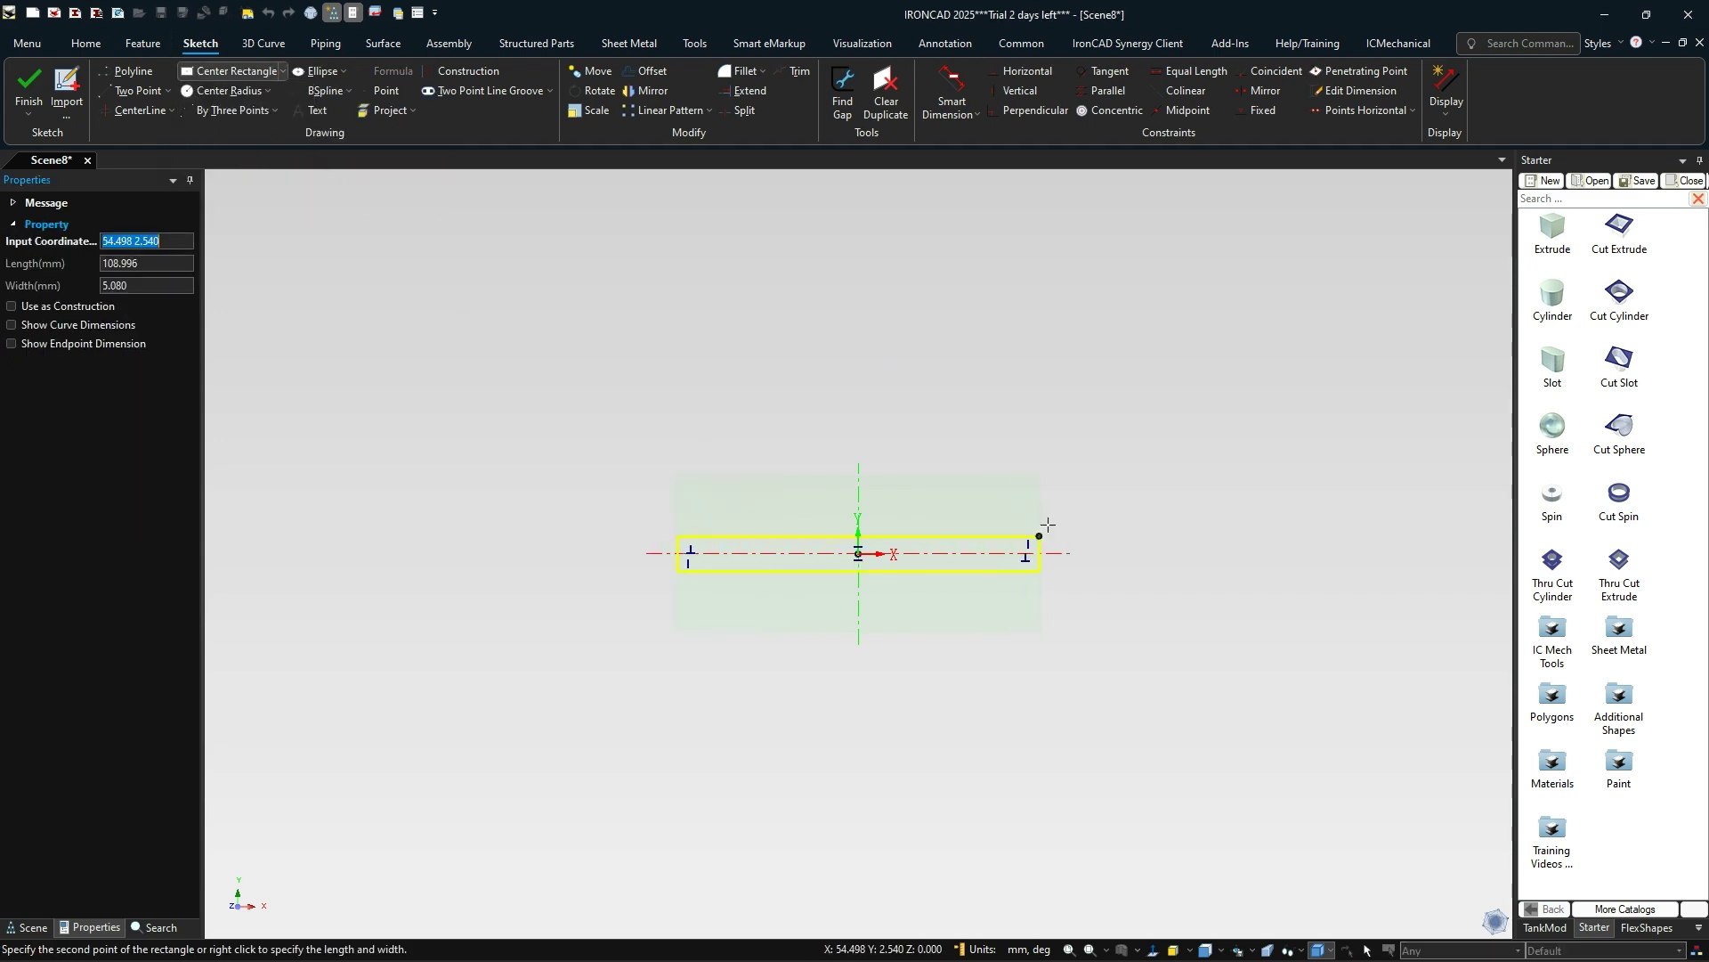
right_click(1139, 425)
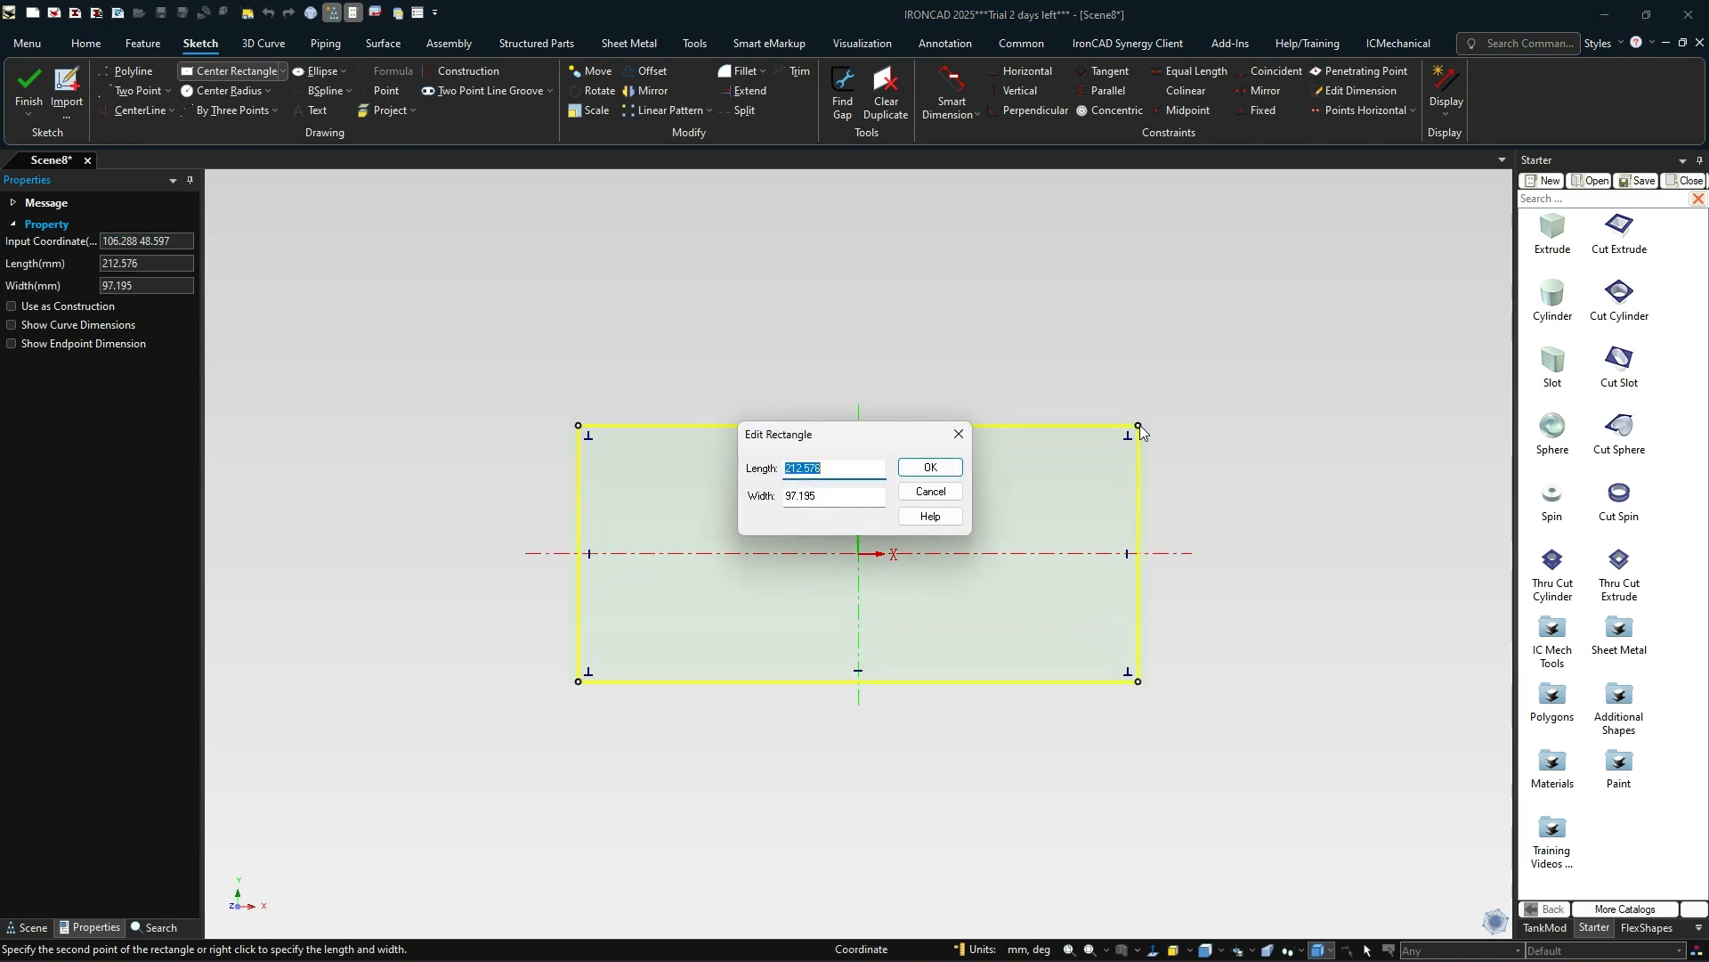
text(175)
key(Tab)
text(80)
key(Return)
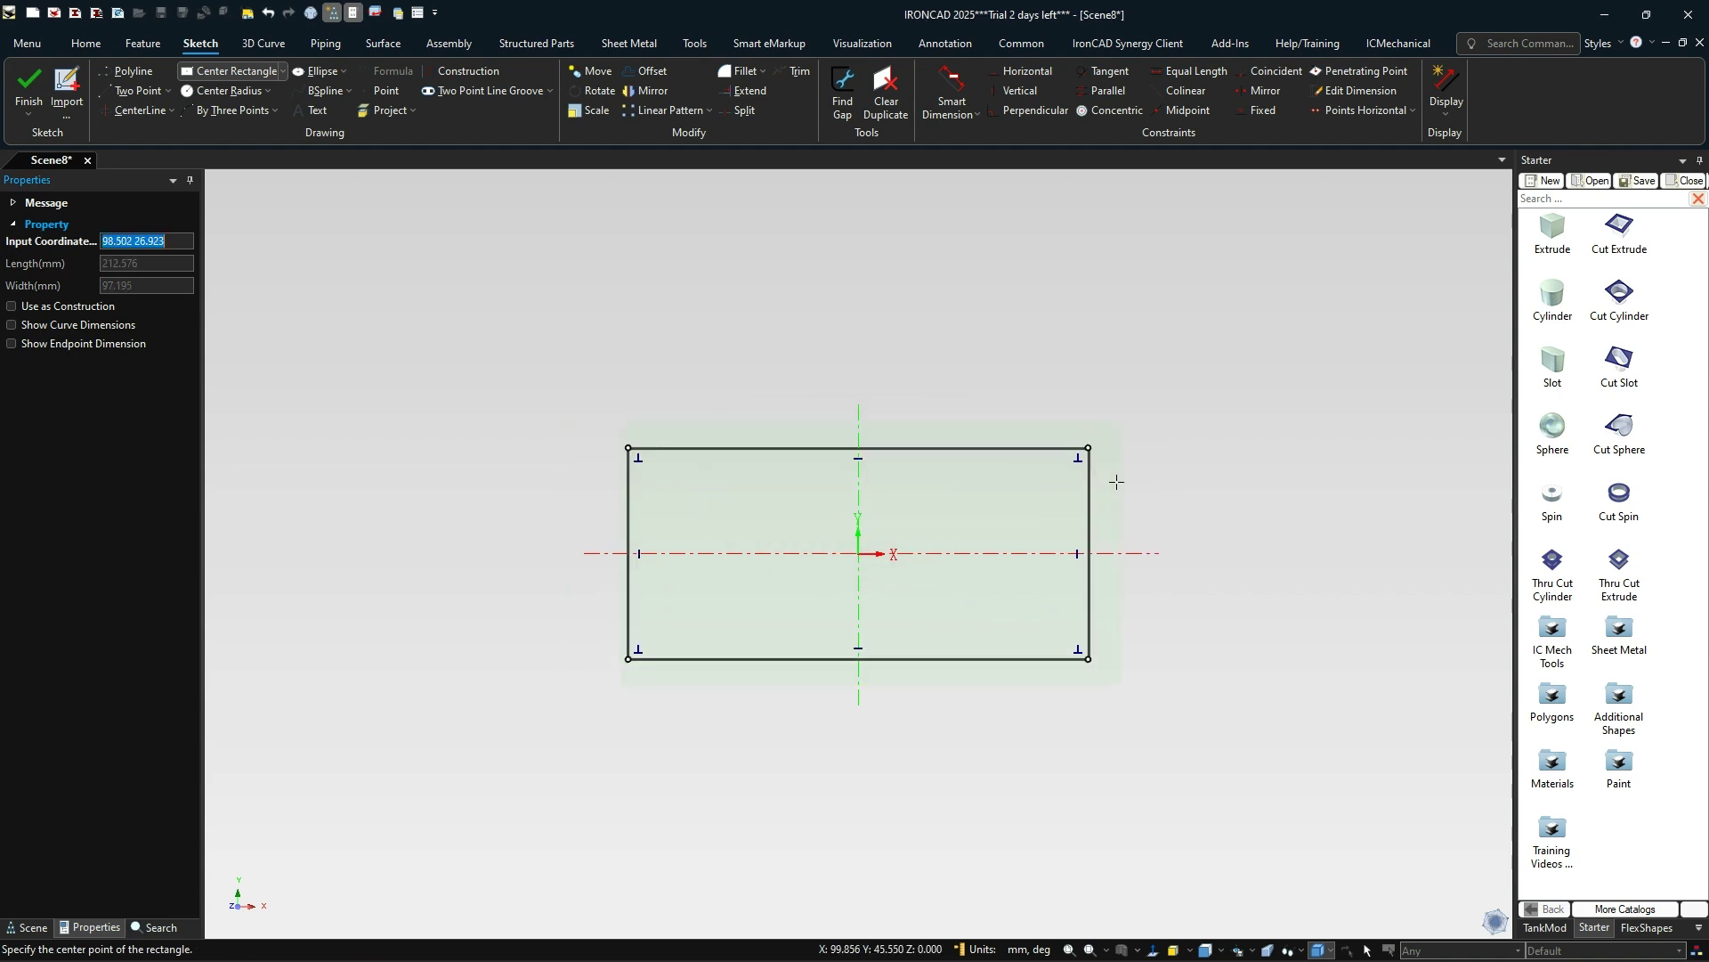
scroll(864, 605, up, 2)
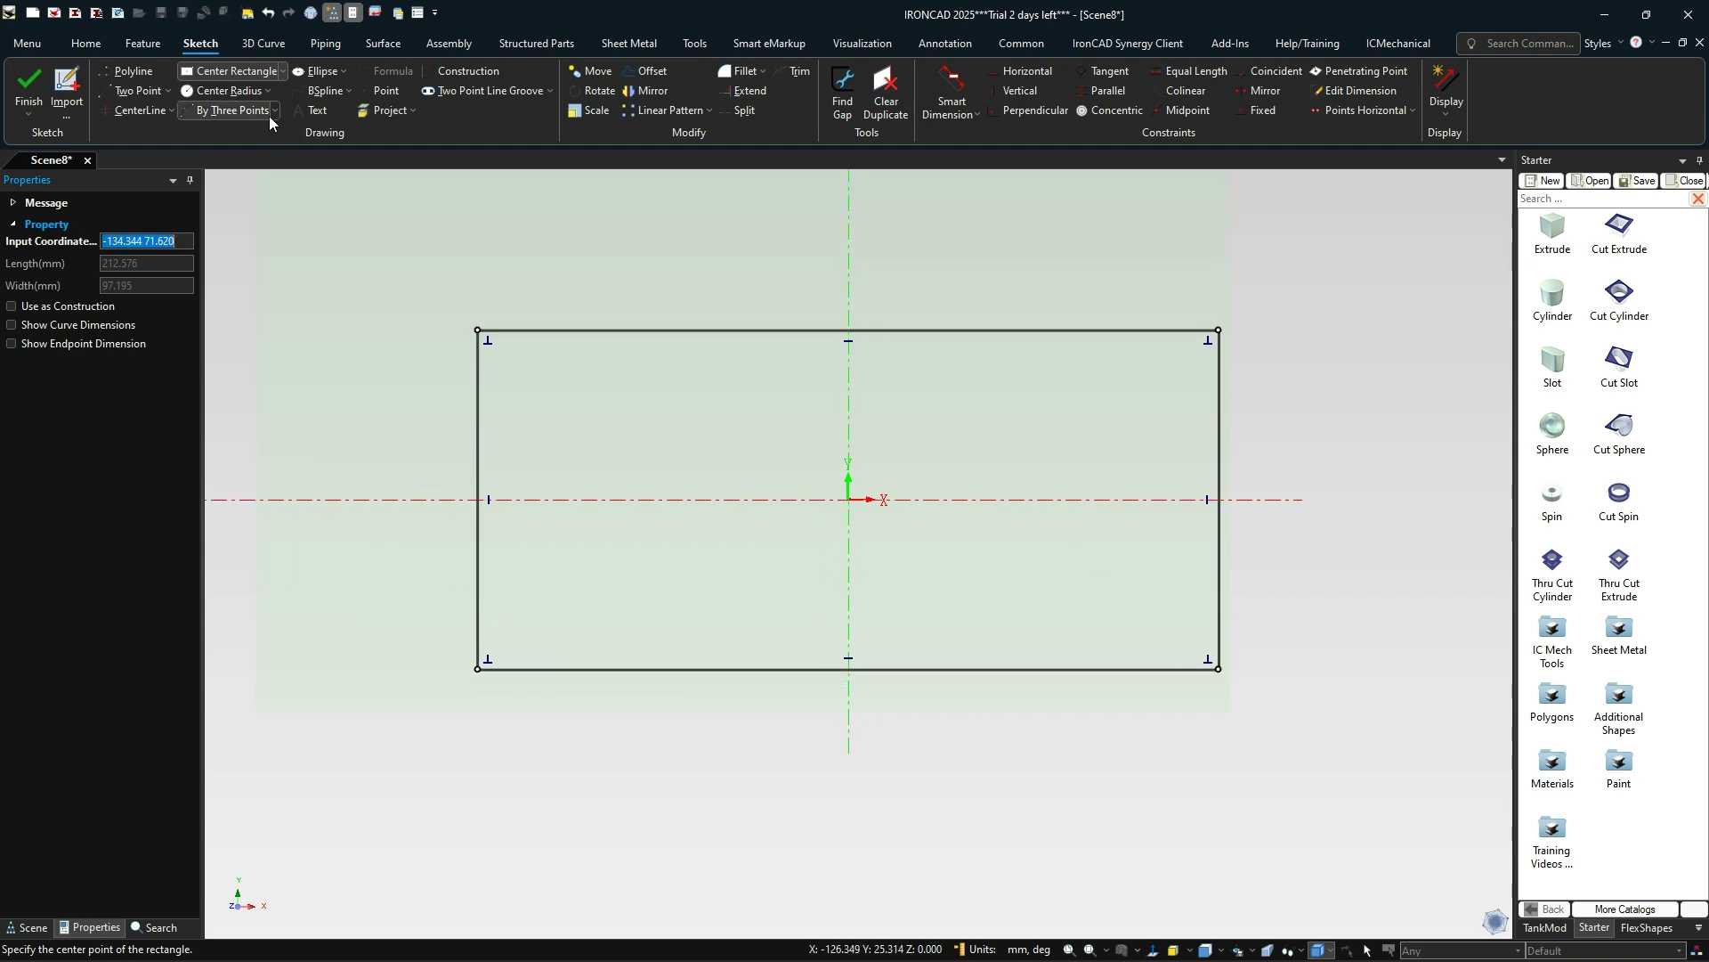
- Add radius-10 circles tangent to the edges in both bottom corners of the rectangle
click(267, 88)
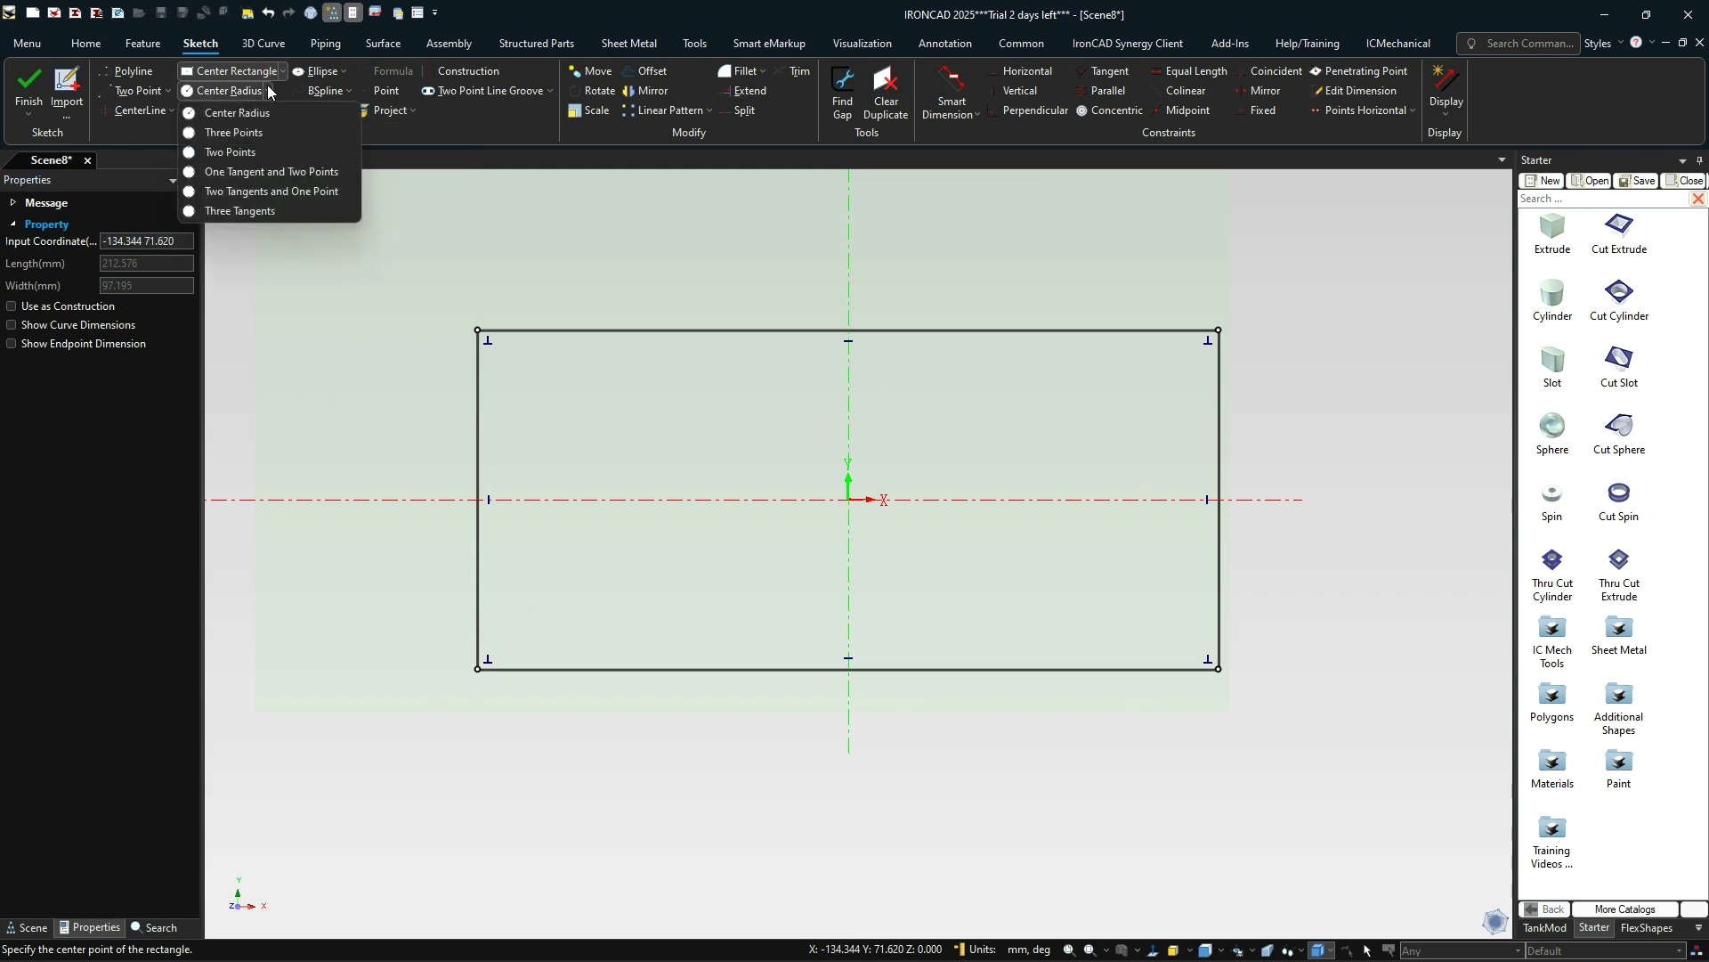
click(272, 192)
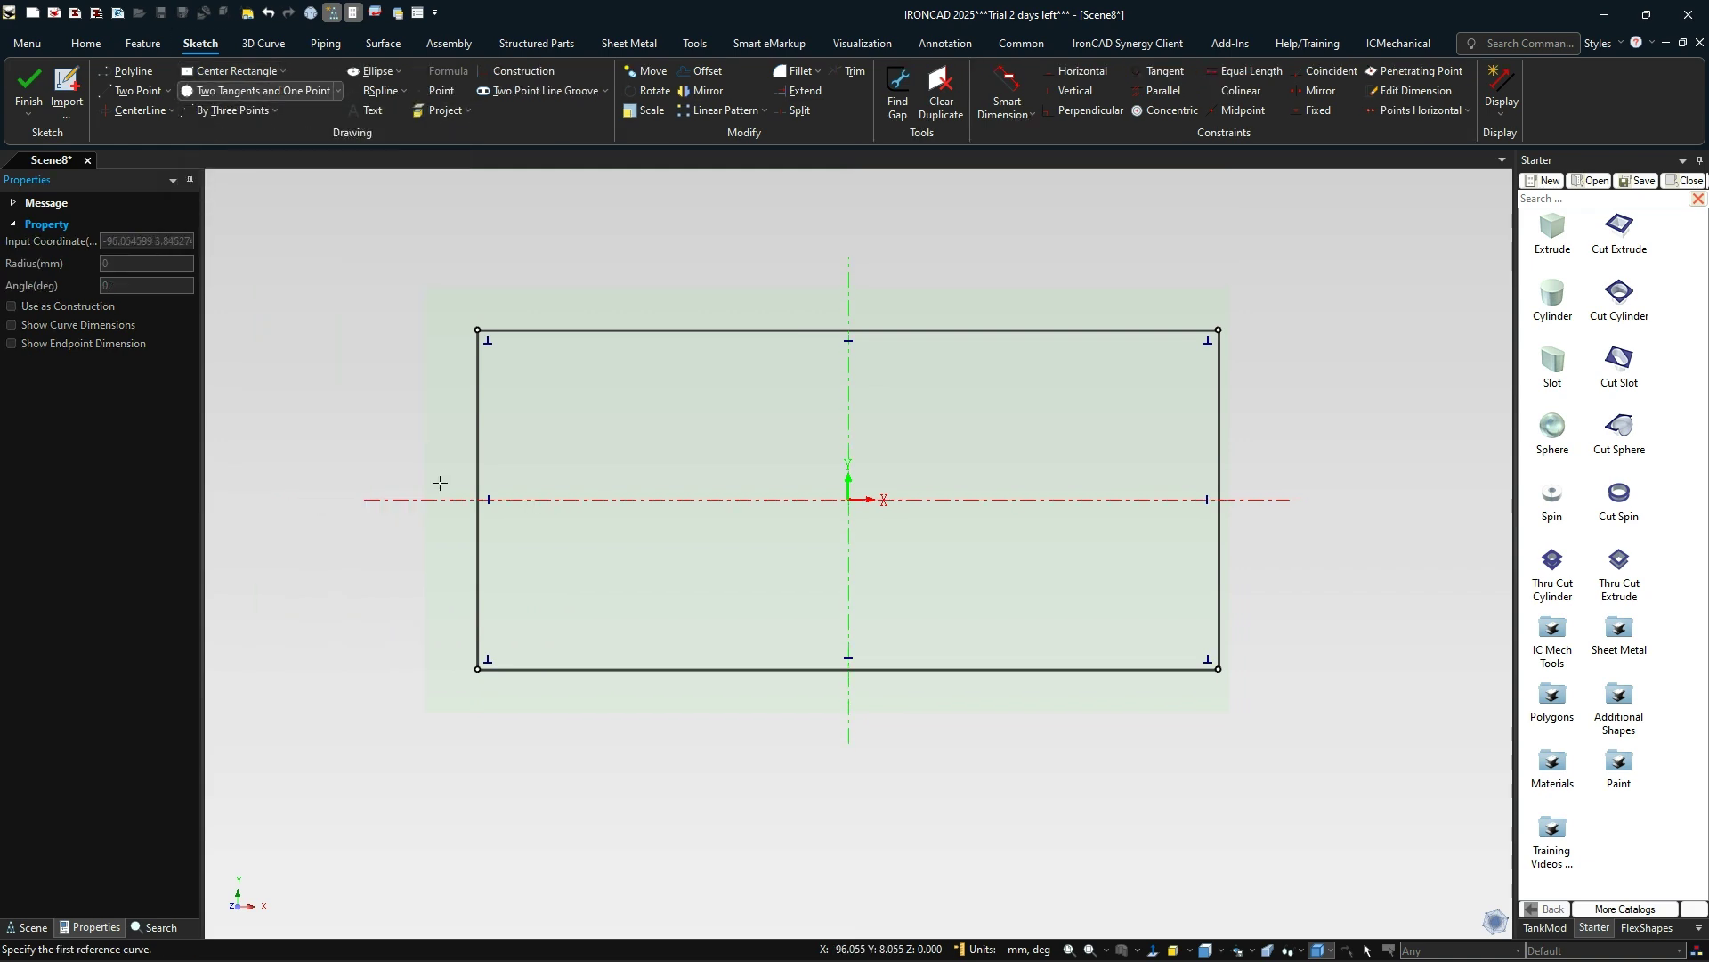
click(477, 598)
click(554, 667)
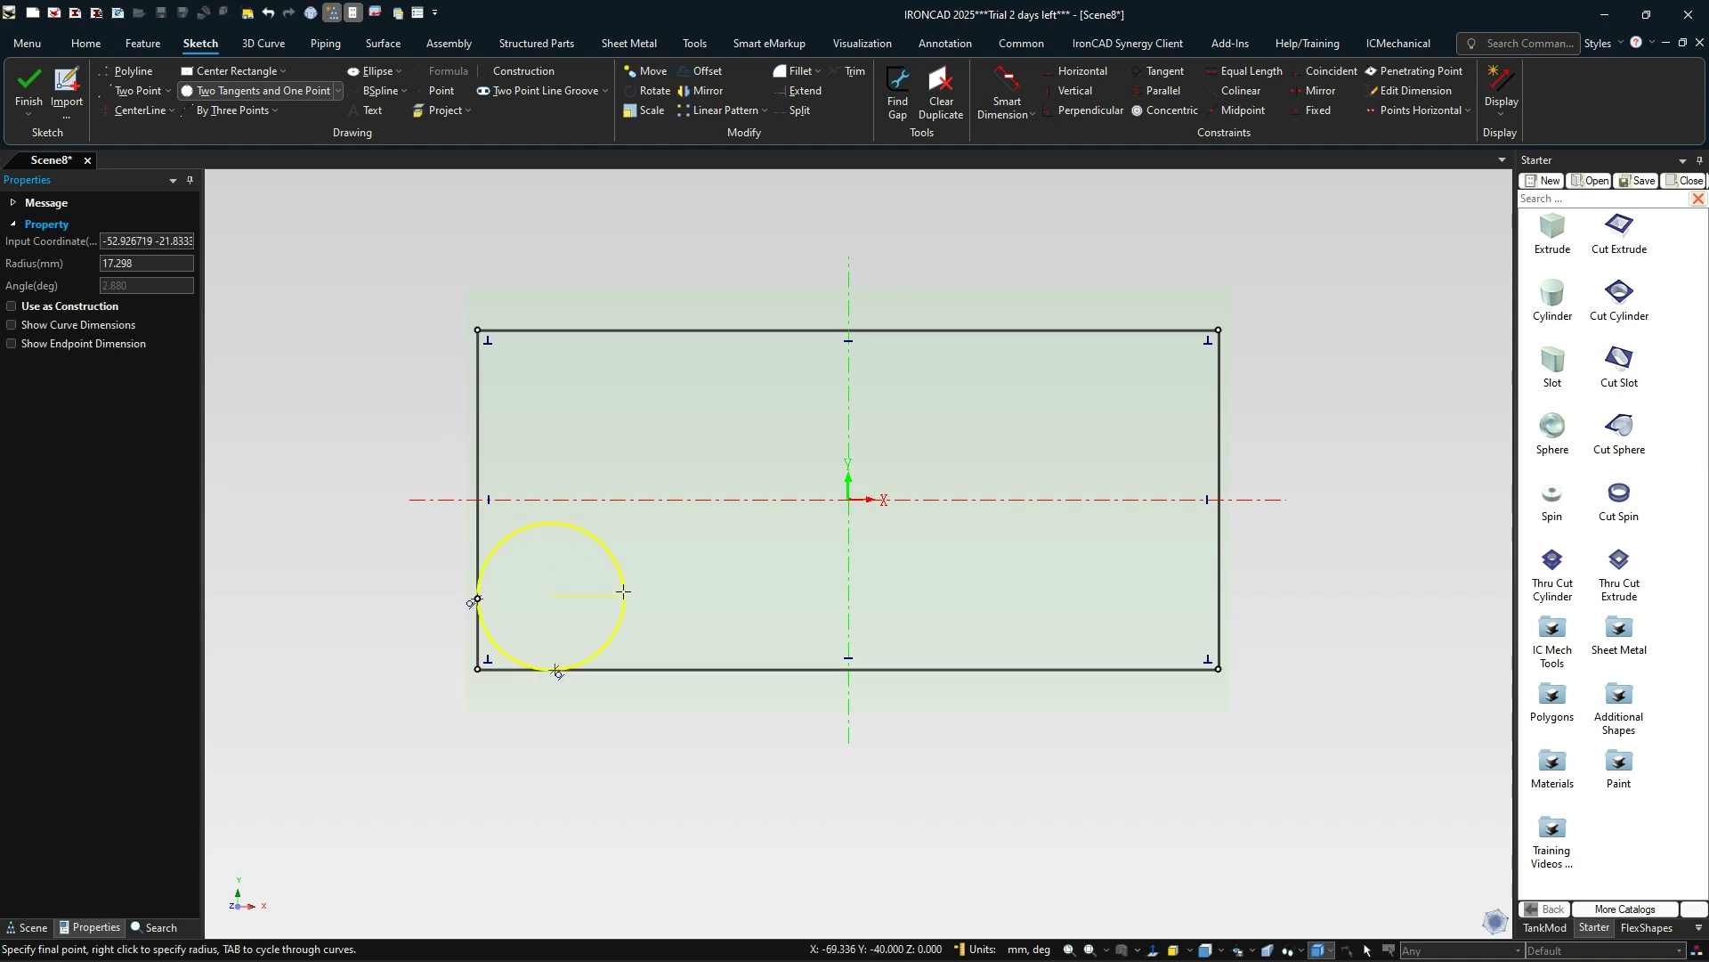
right_click(610, 592)
text(10)
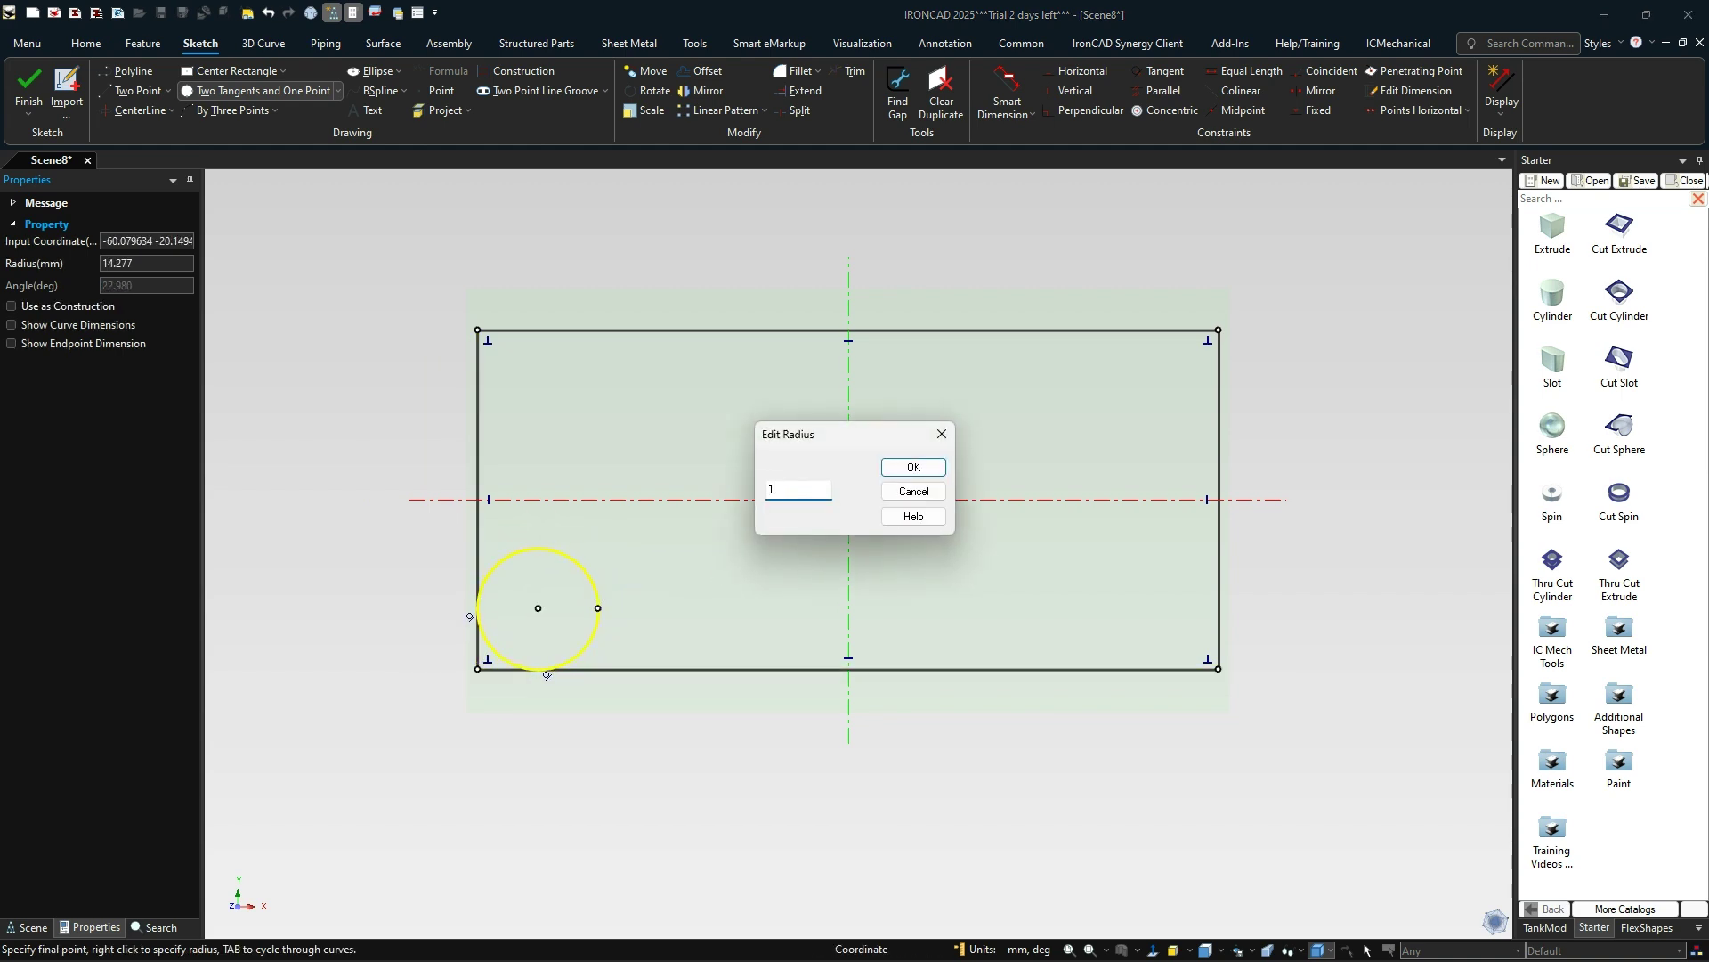
key(Return)
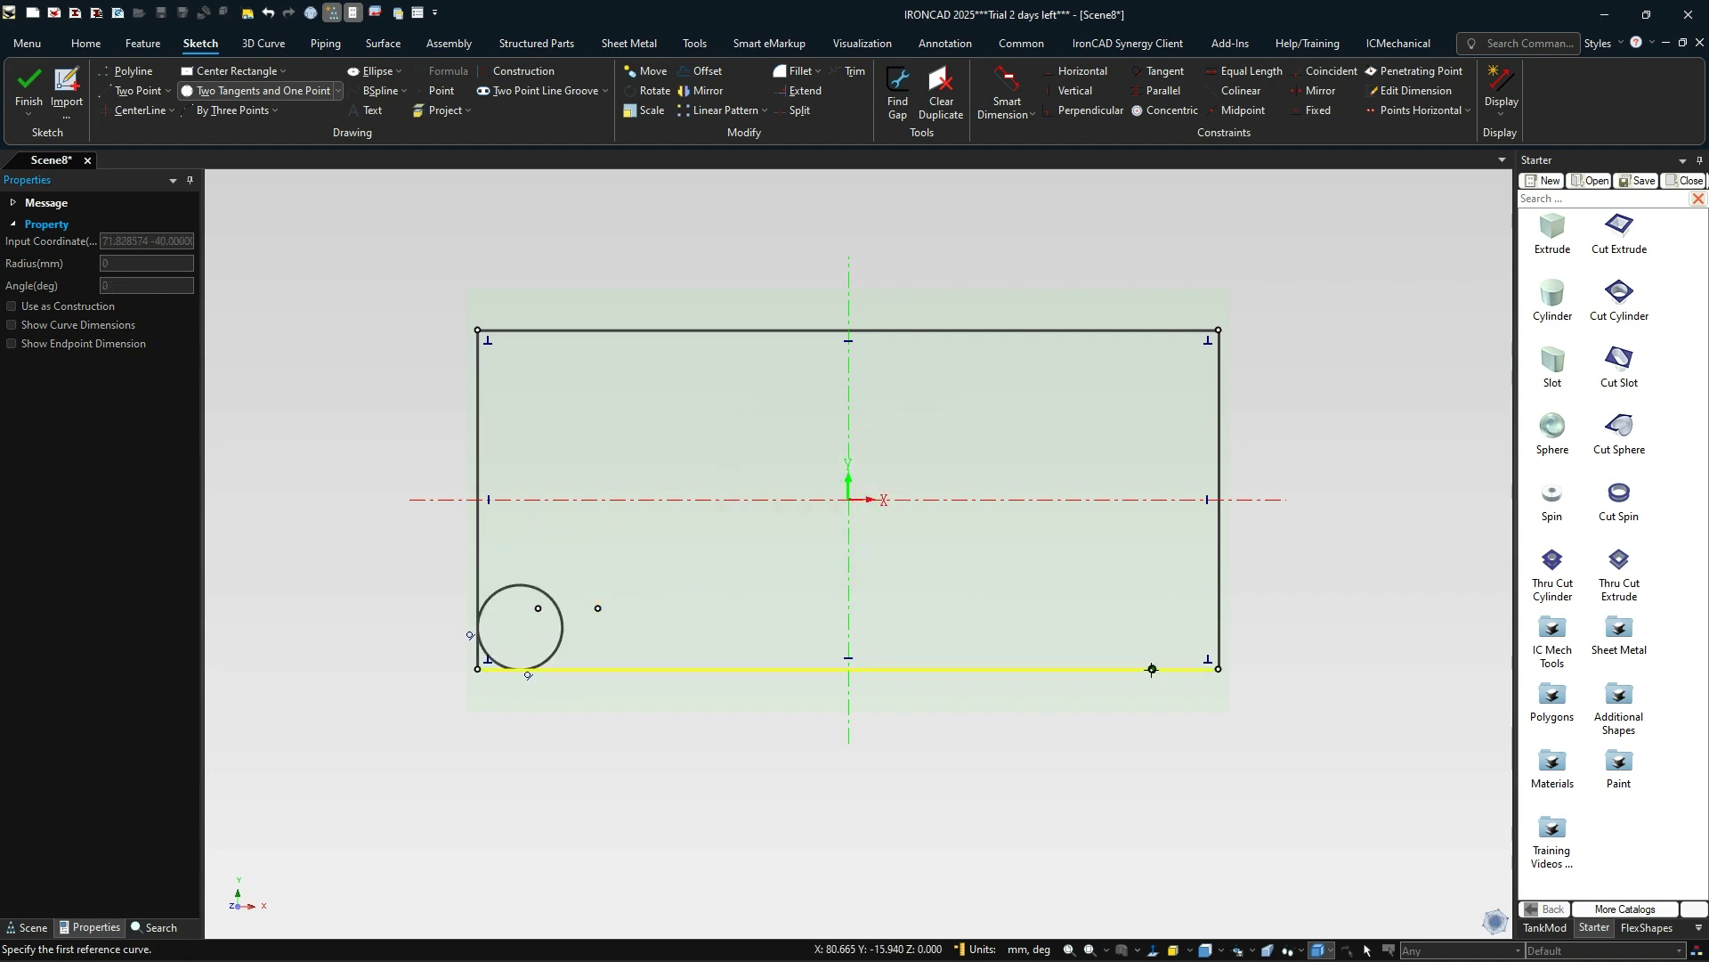
click(1152, 668)
click(1220, 625)
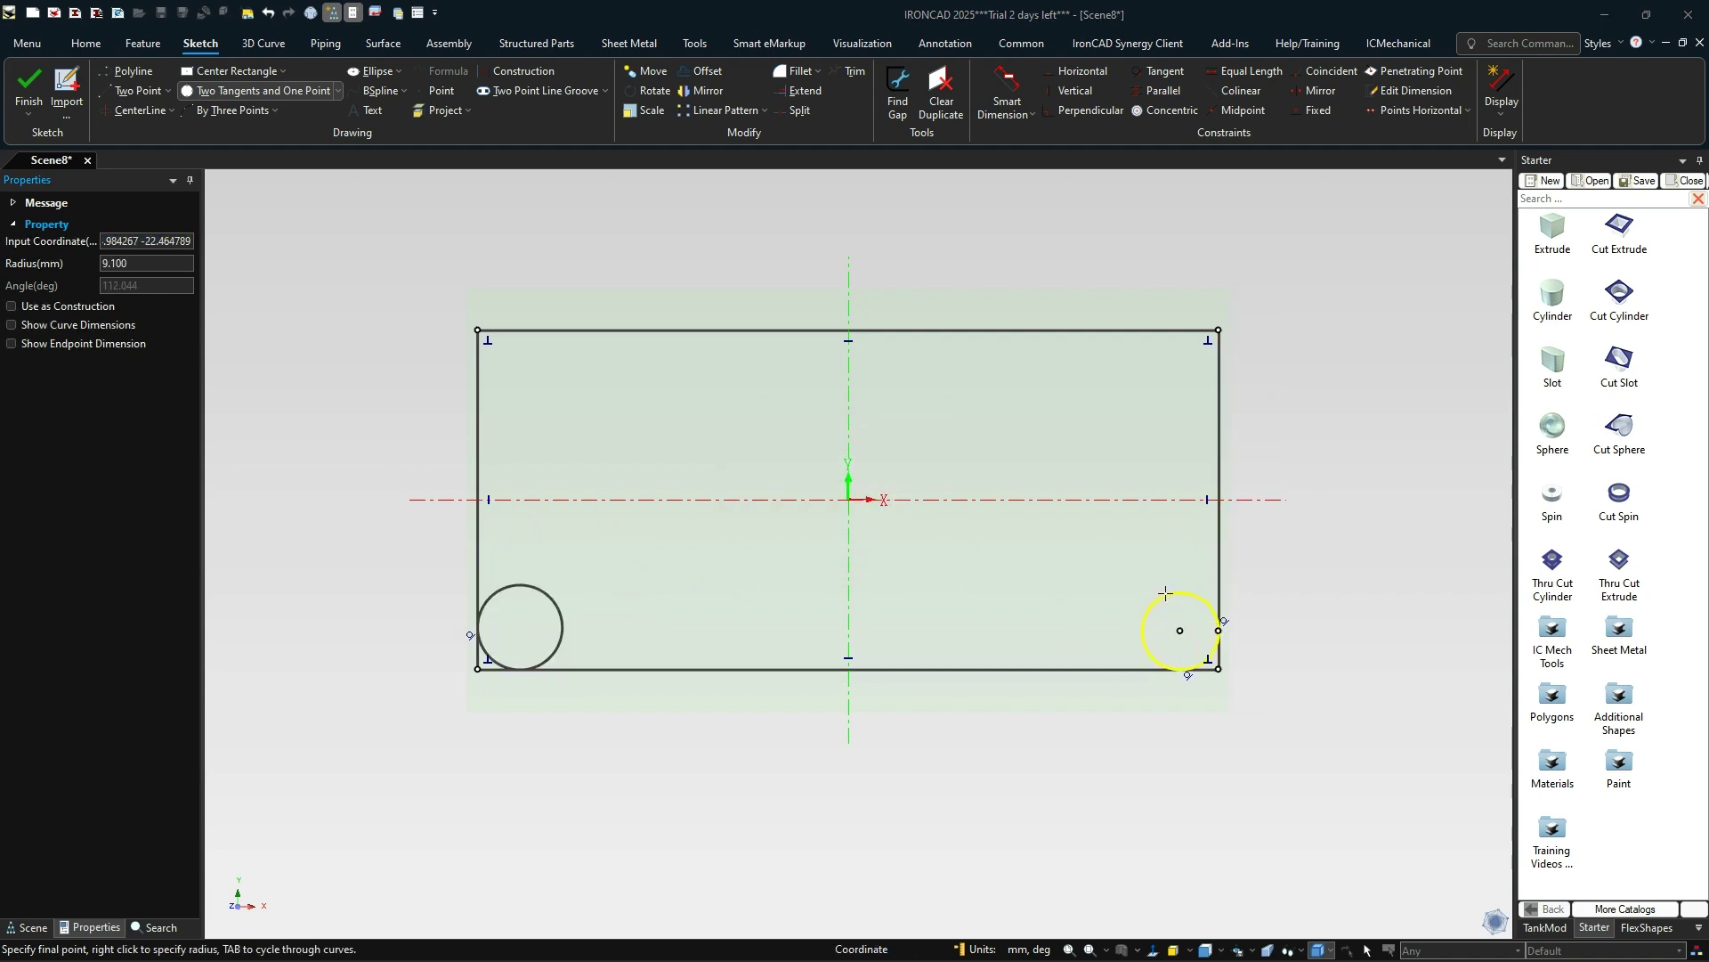
right_click(1179, 626)
text(10)
key(Return)
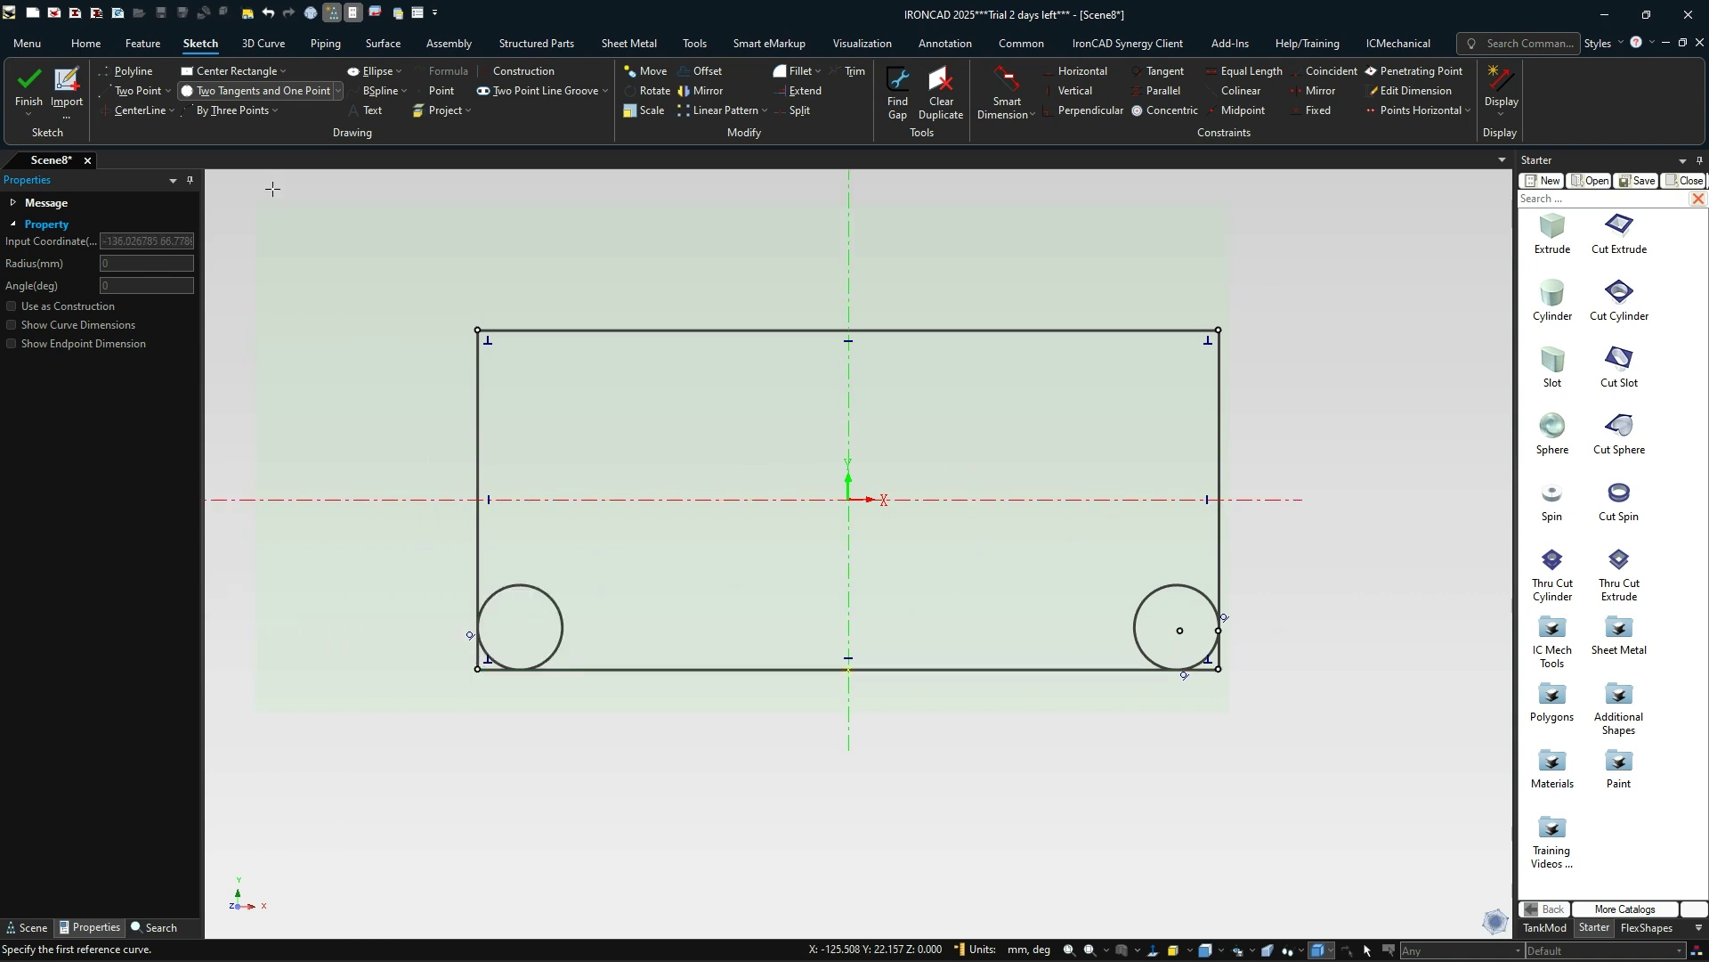
- Draw a large arc tangent to both corner circles through the top-edge midpoint
click(272, 111)
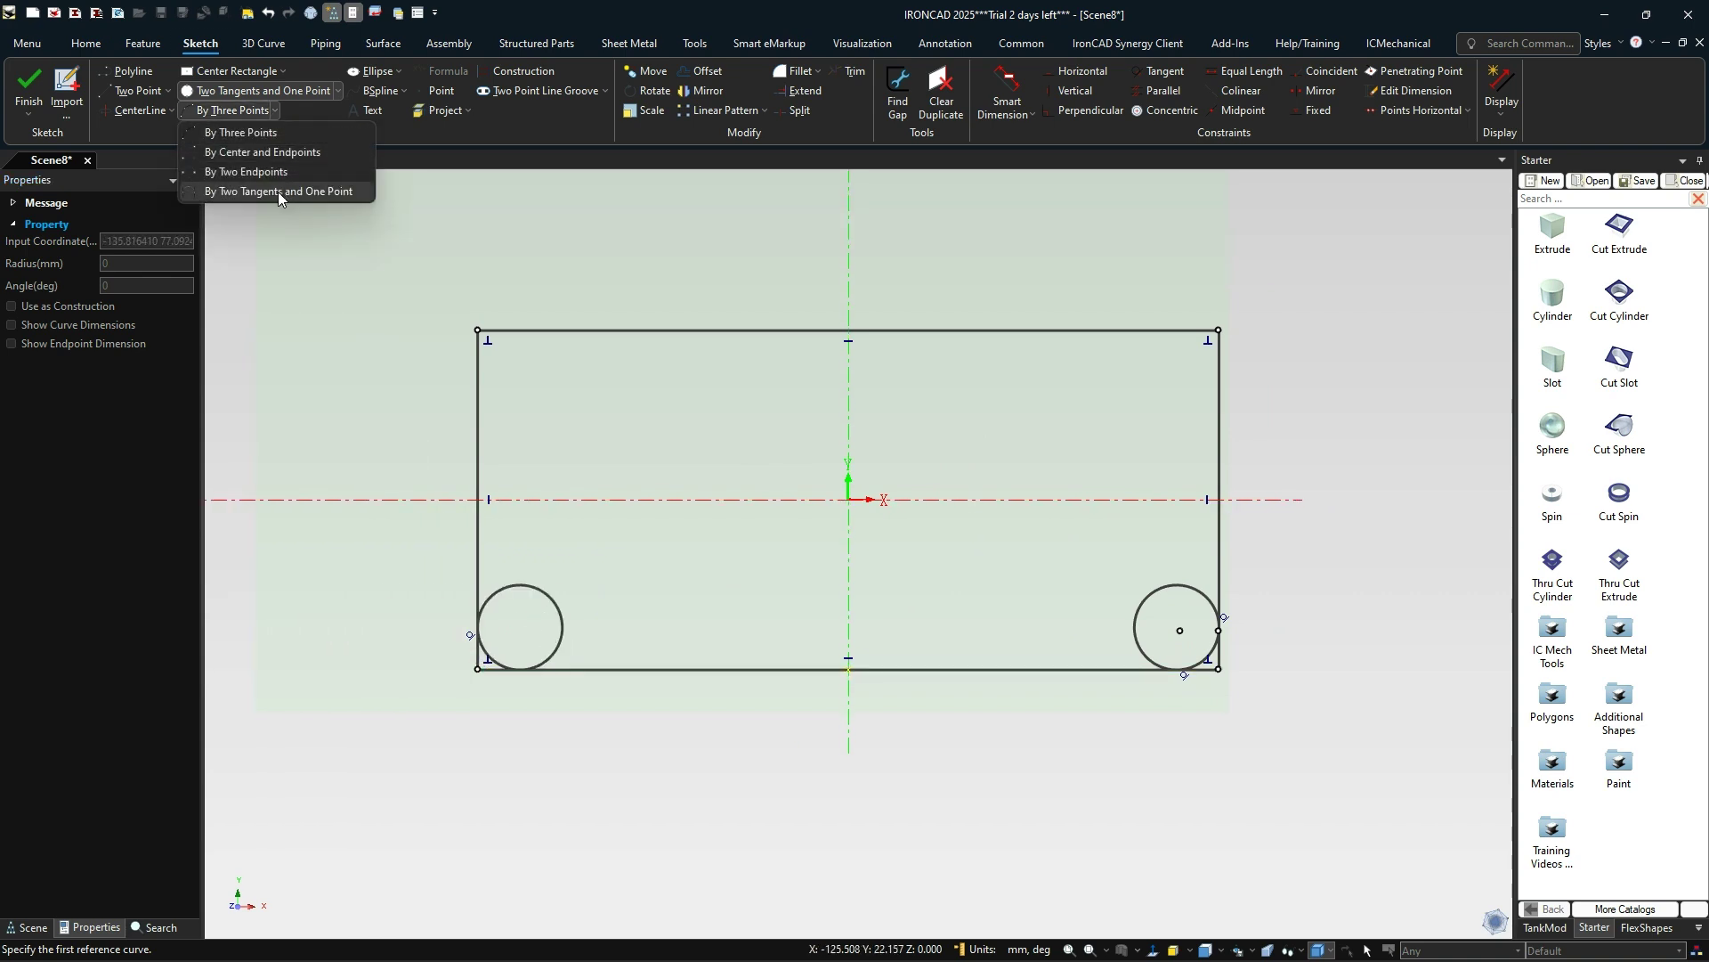
click(278, 193)
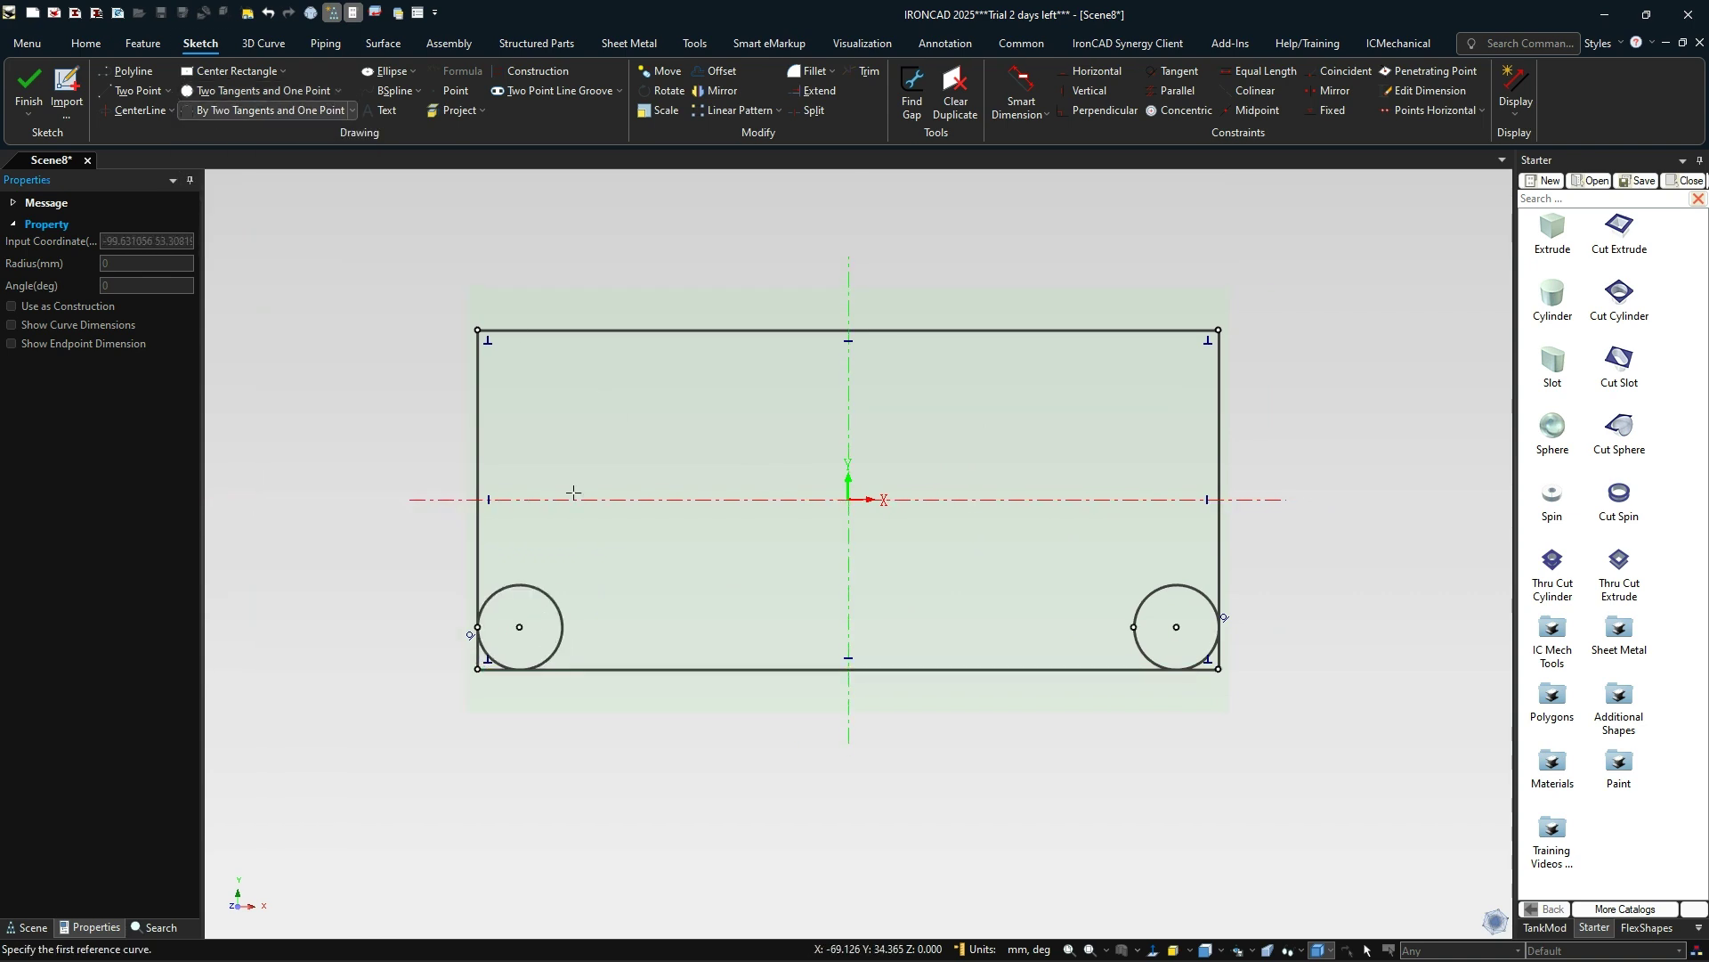
click(494, 595)
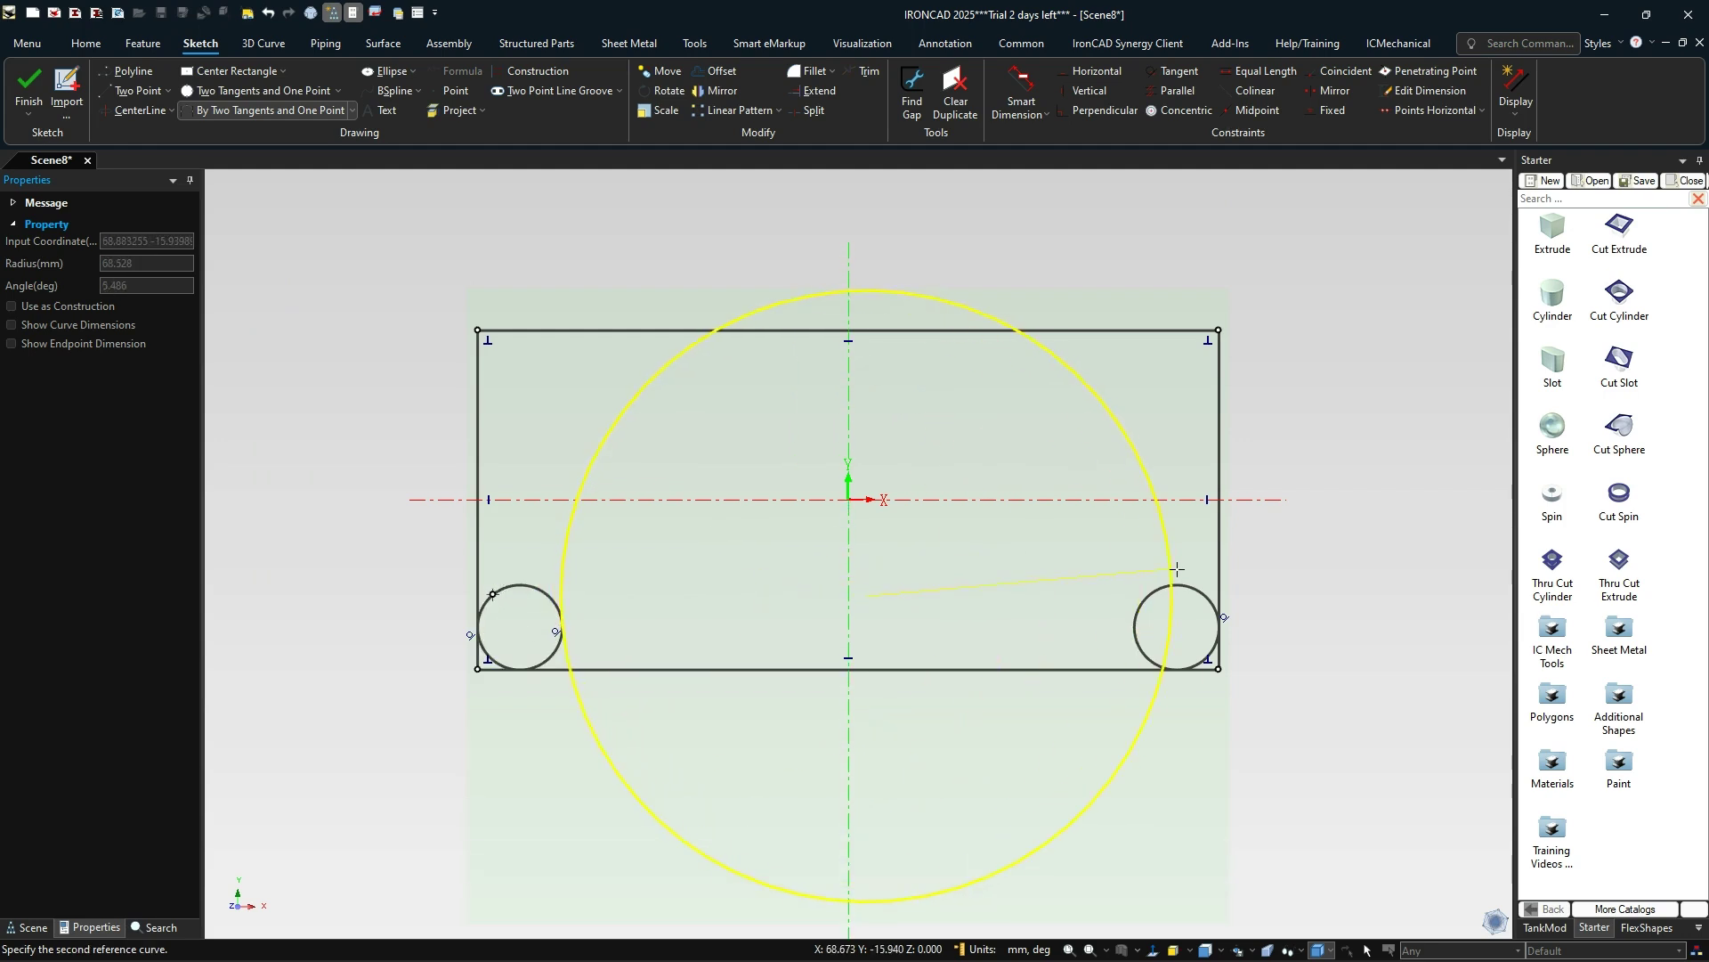
click(1201, 591)
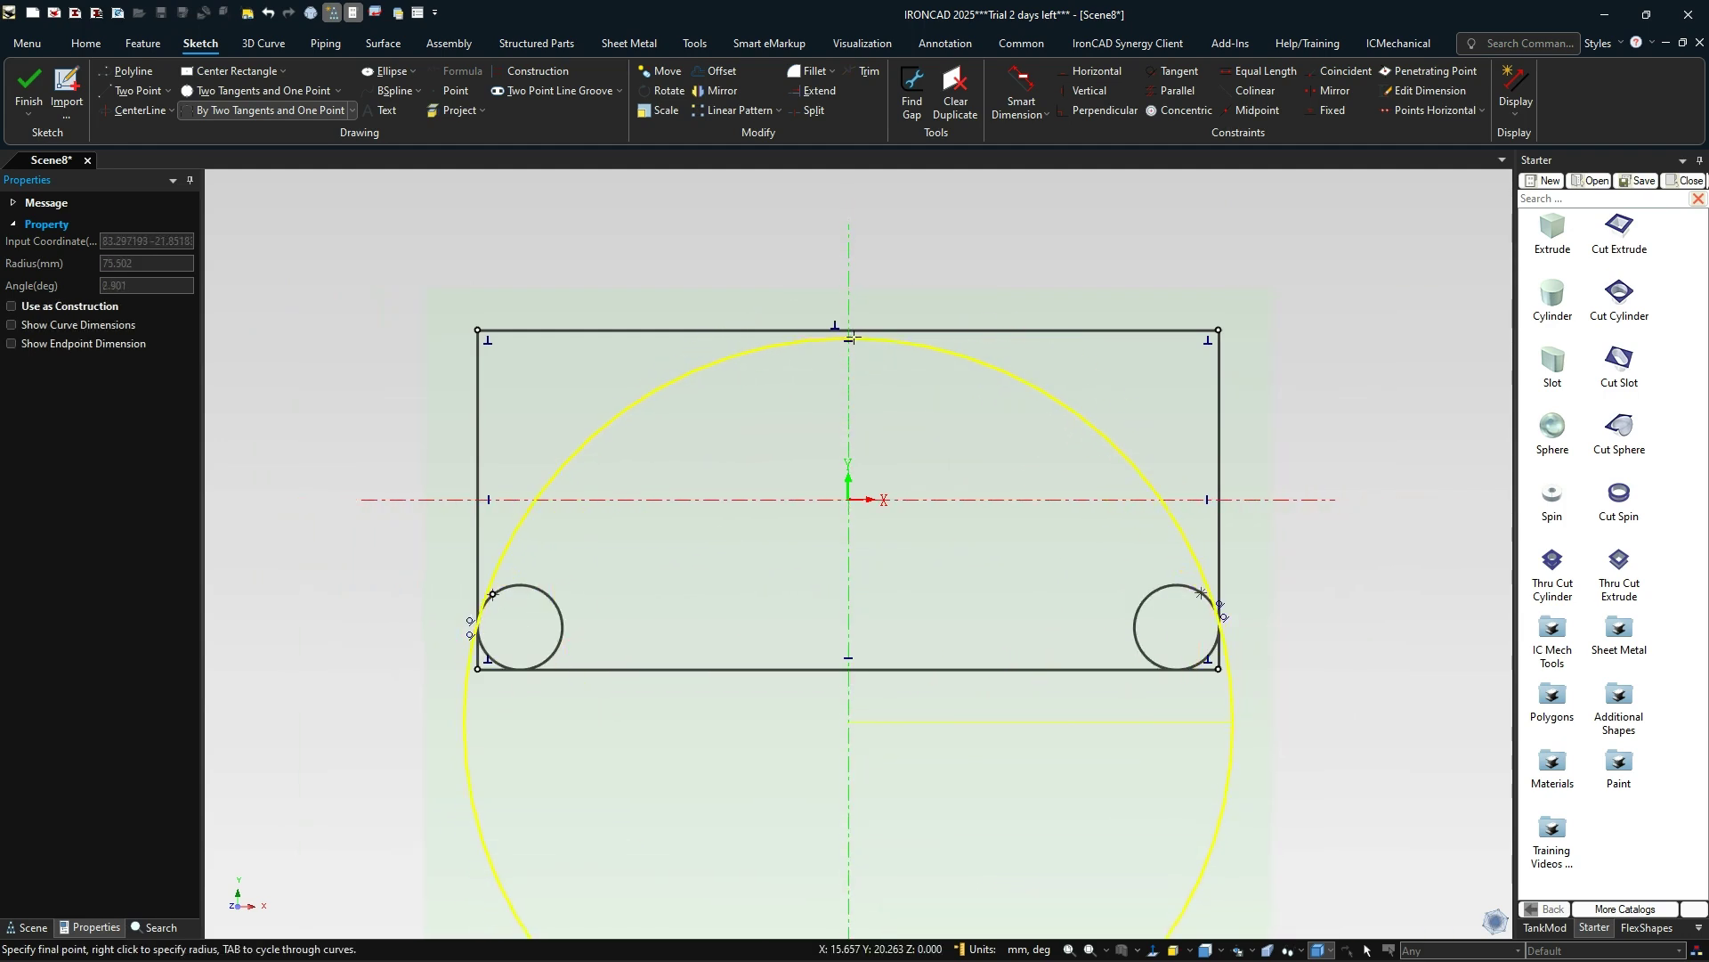
click(848, 330)
key(Escape)
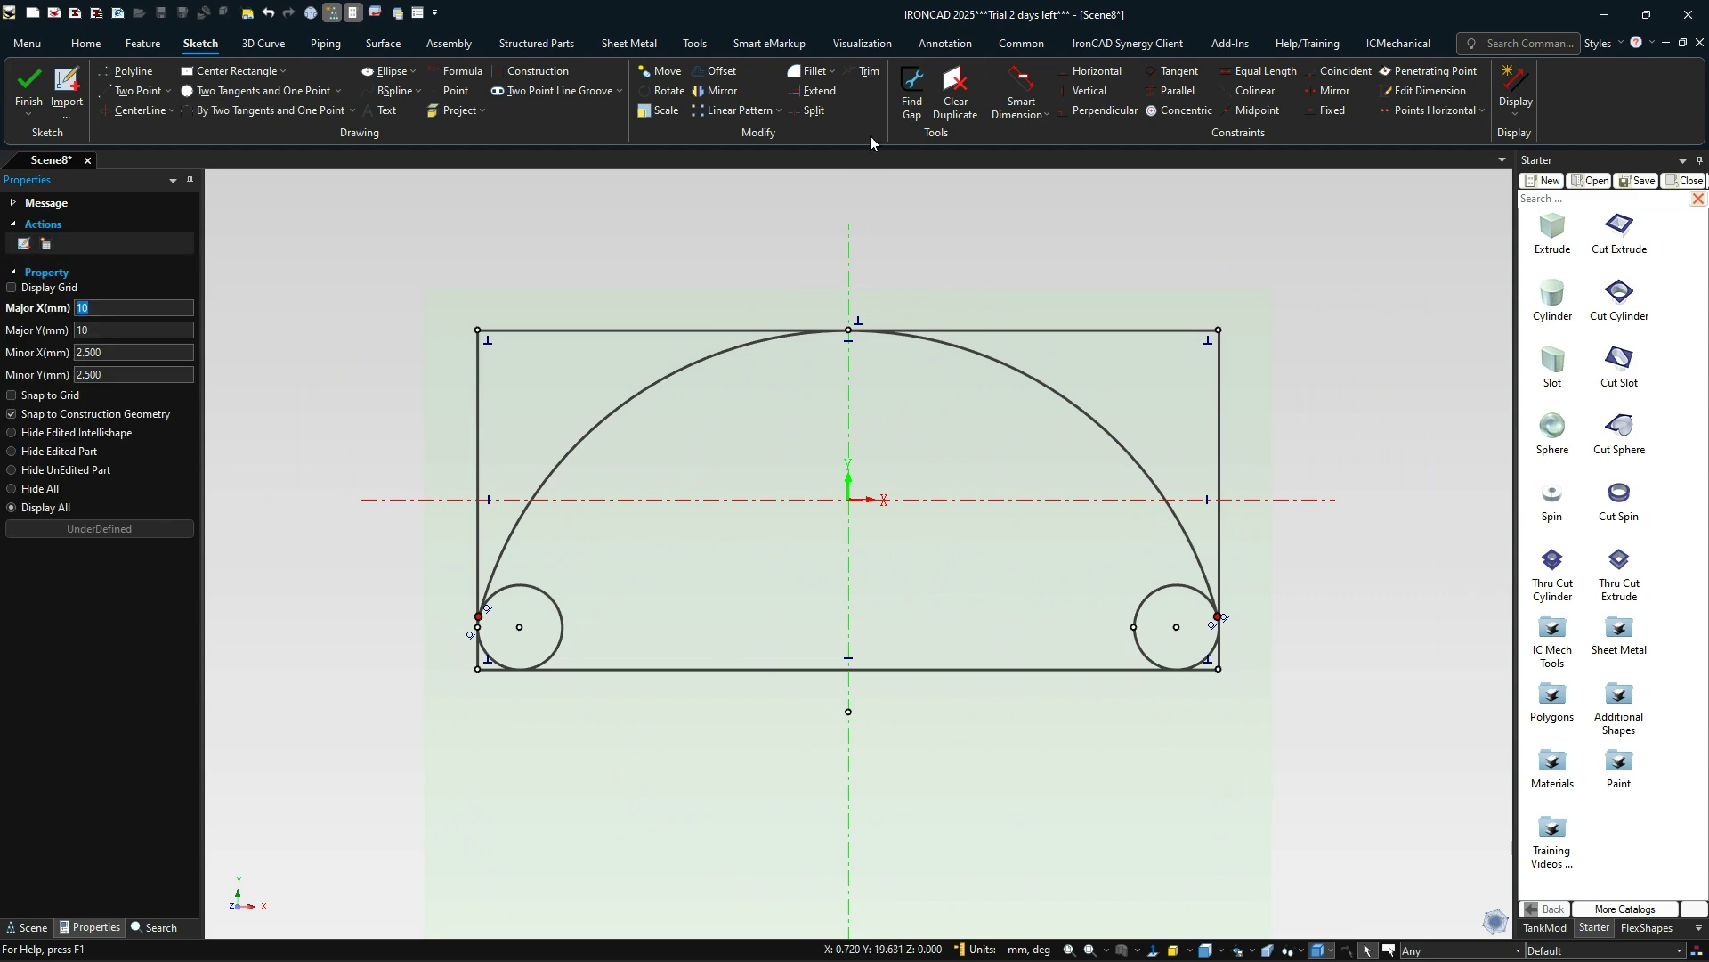
click(862, 72)
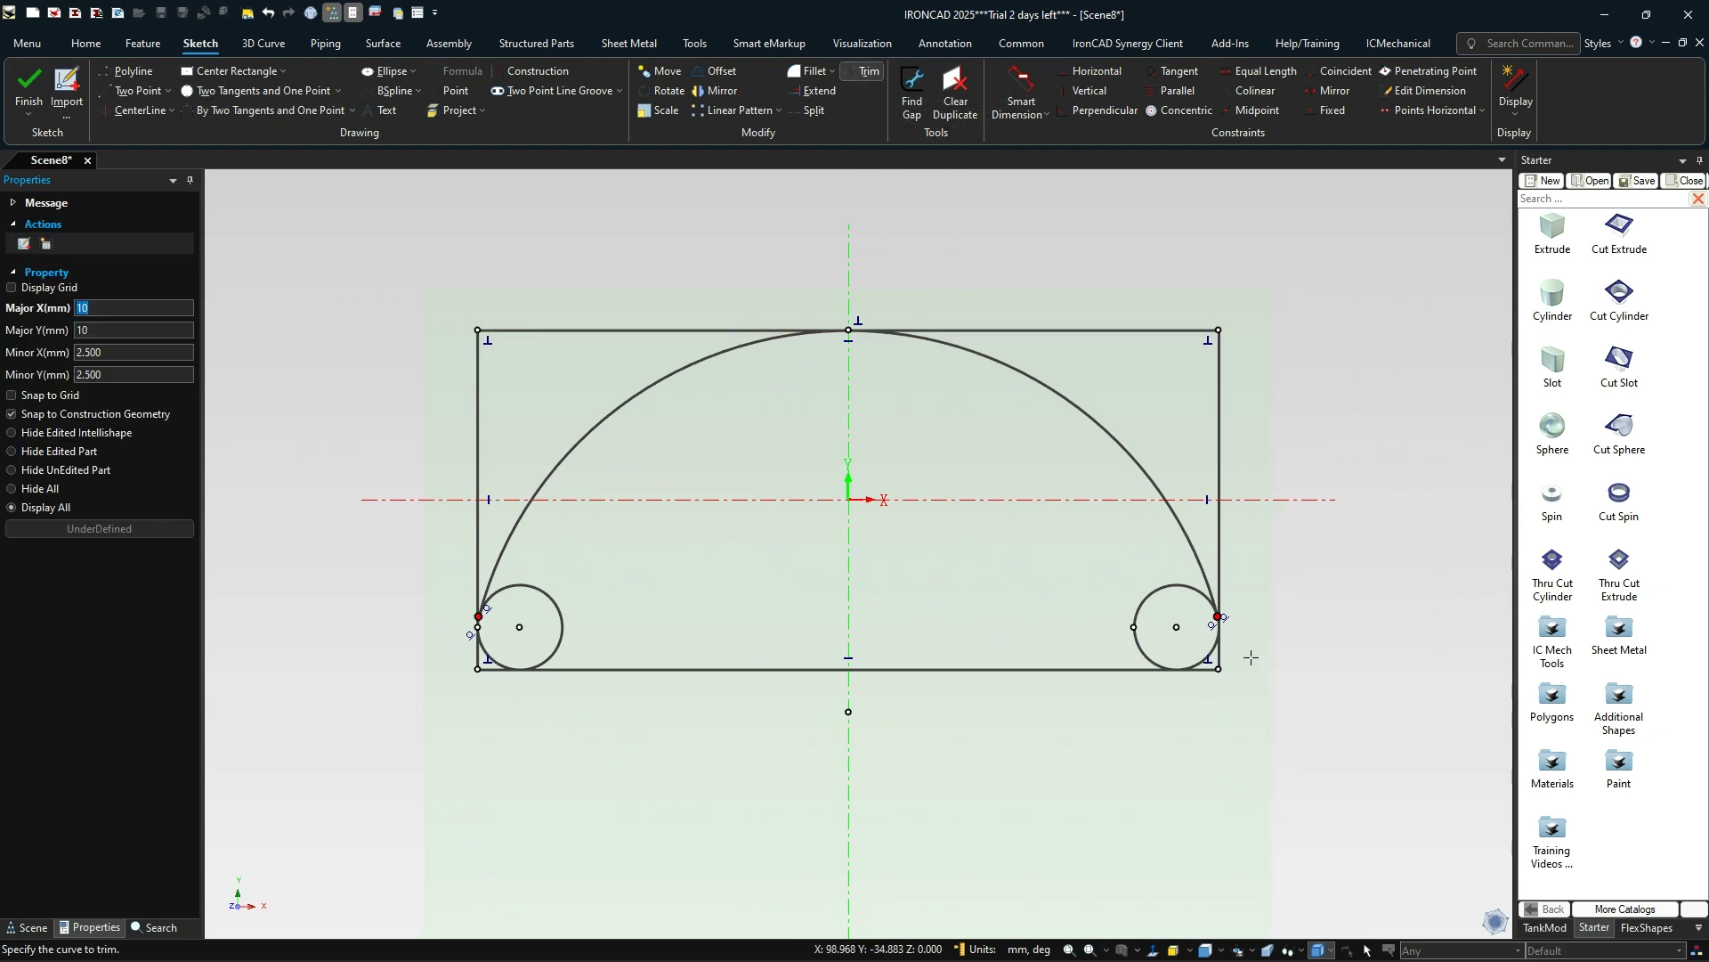
- Trim the rectangle and circle leftovers to leave a clean half-round outline with rounded corners
click(1139, 609)
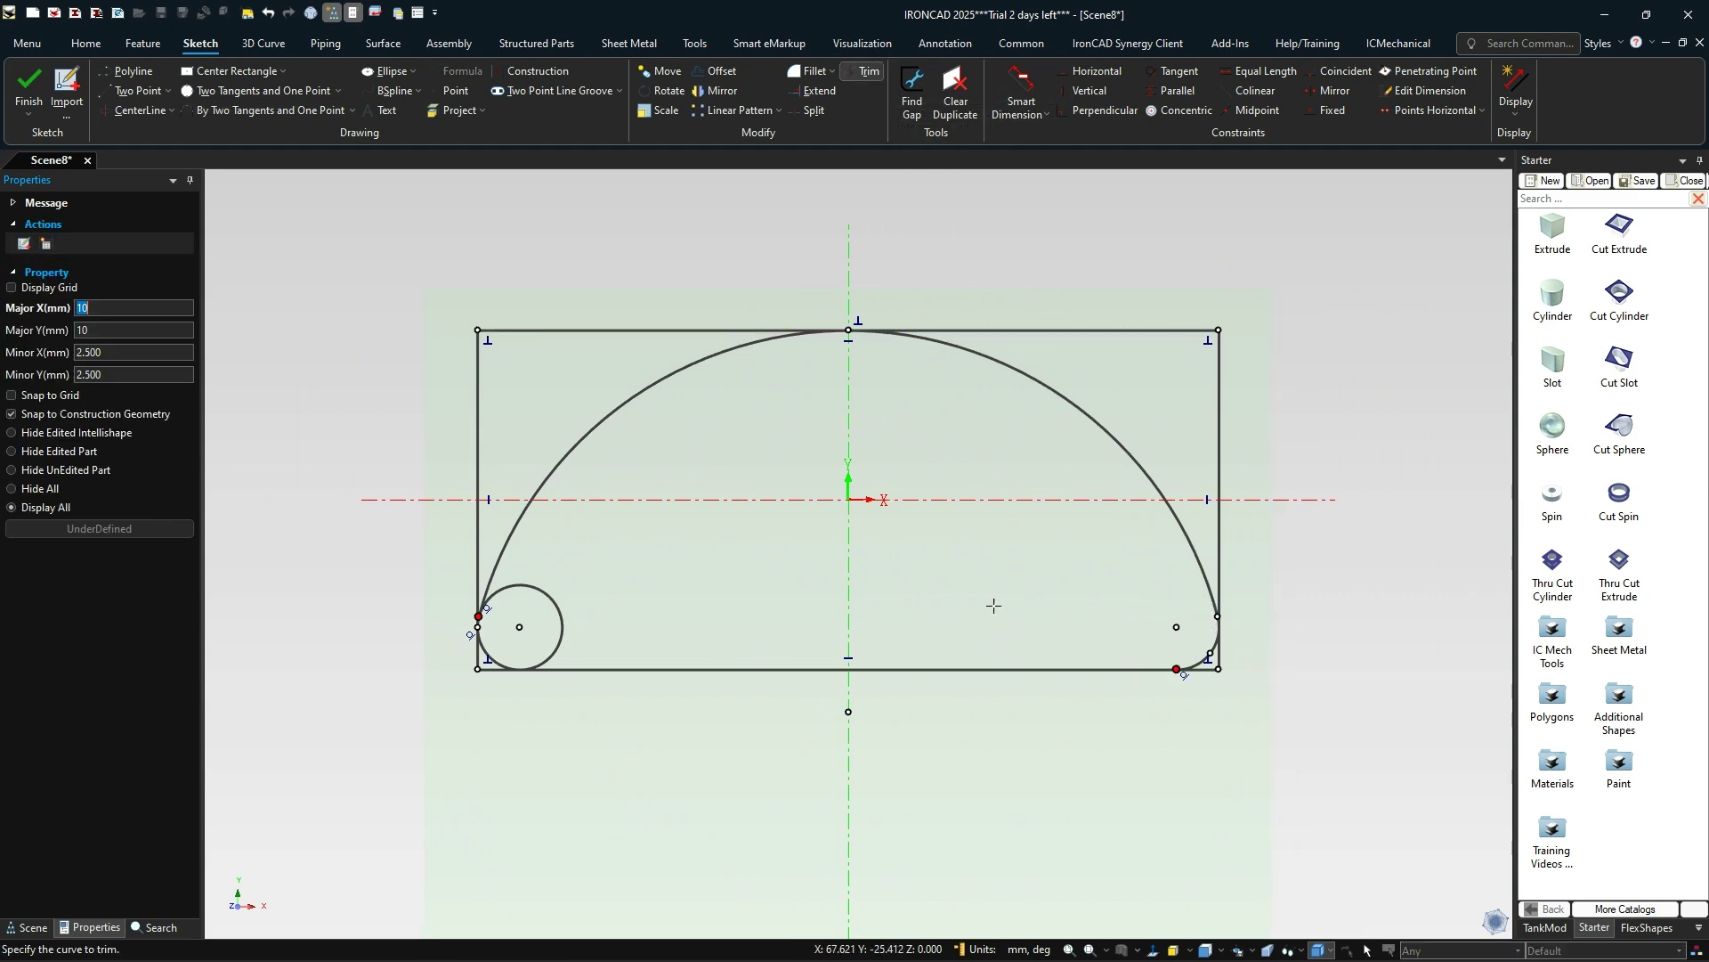
click(557, 610)
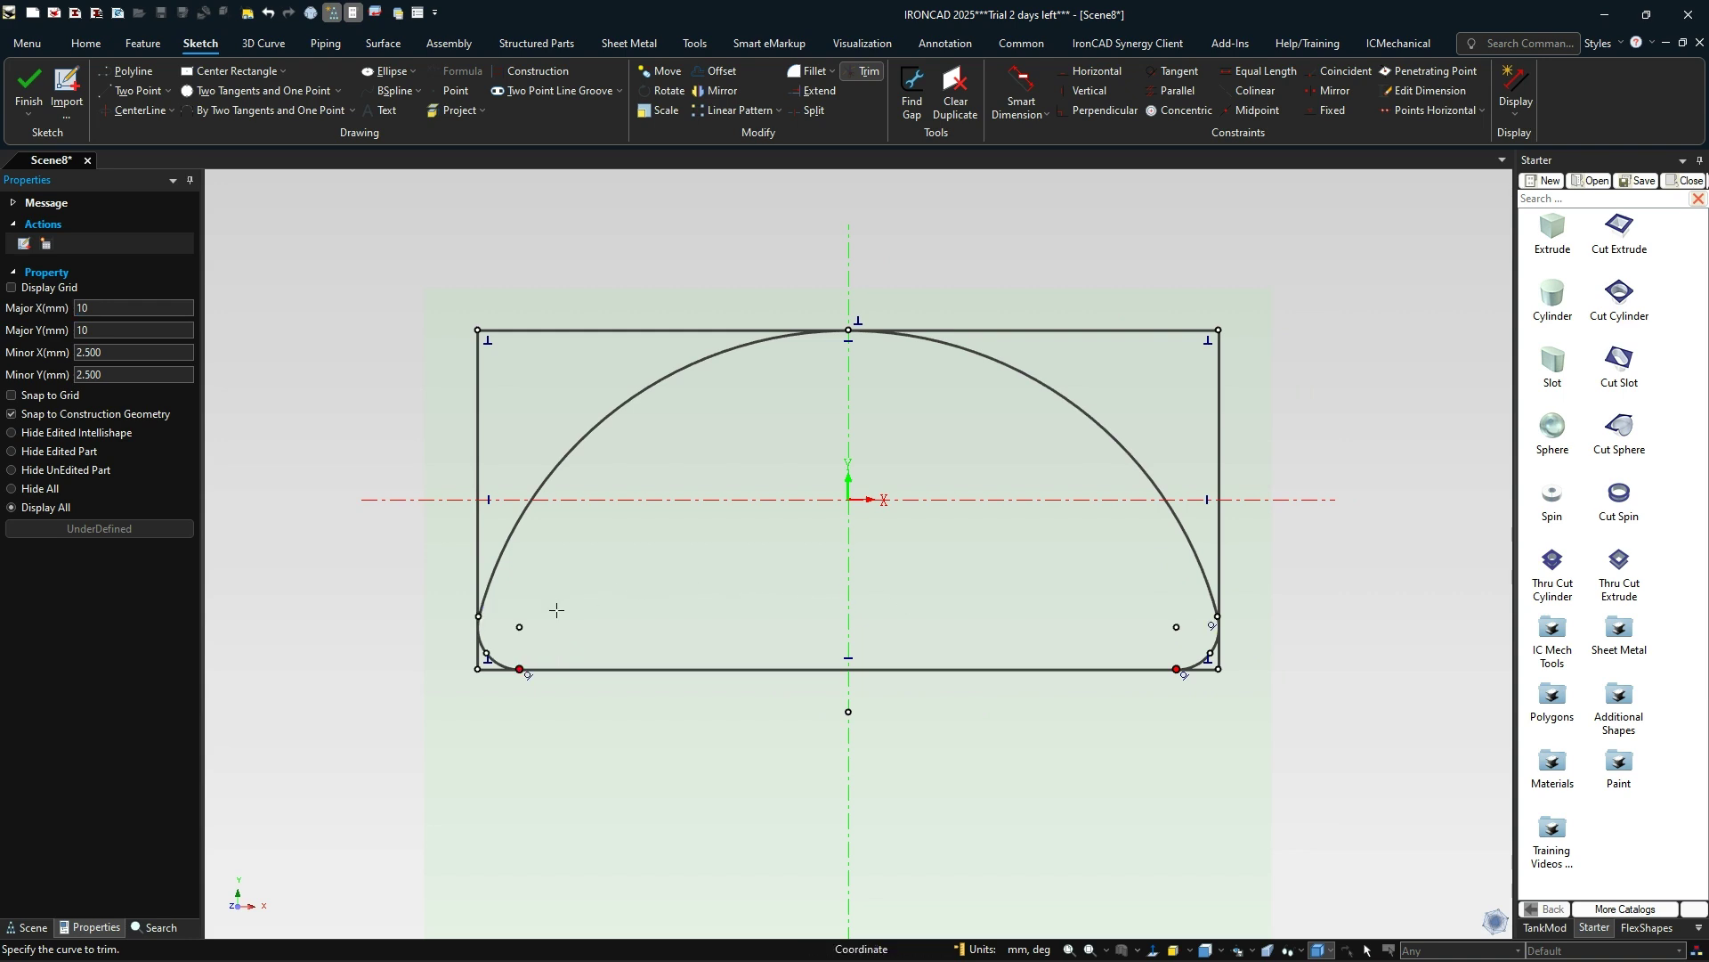
click(499, 670)
click(478, 643)
click(1197, 669)
click(1218, 507)
click(1095, 336)
click(757, 330)
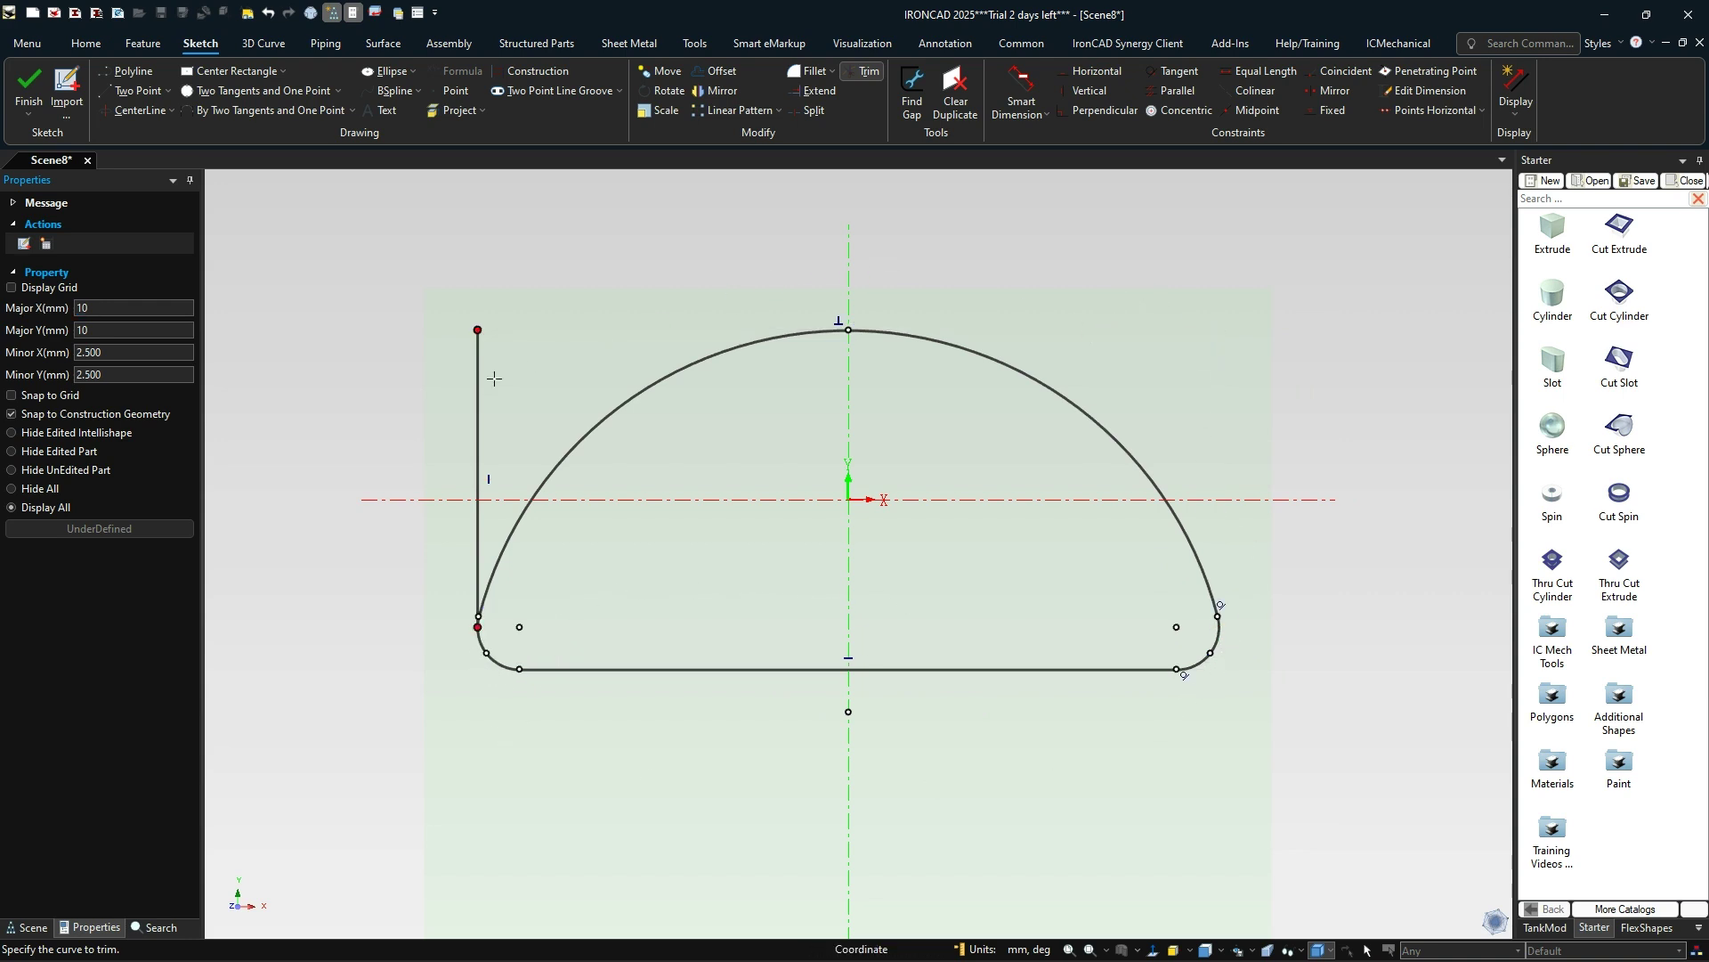
click(478, 394)
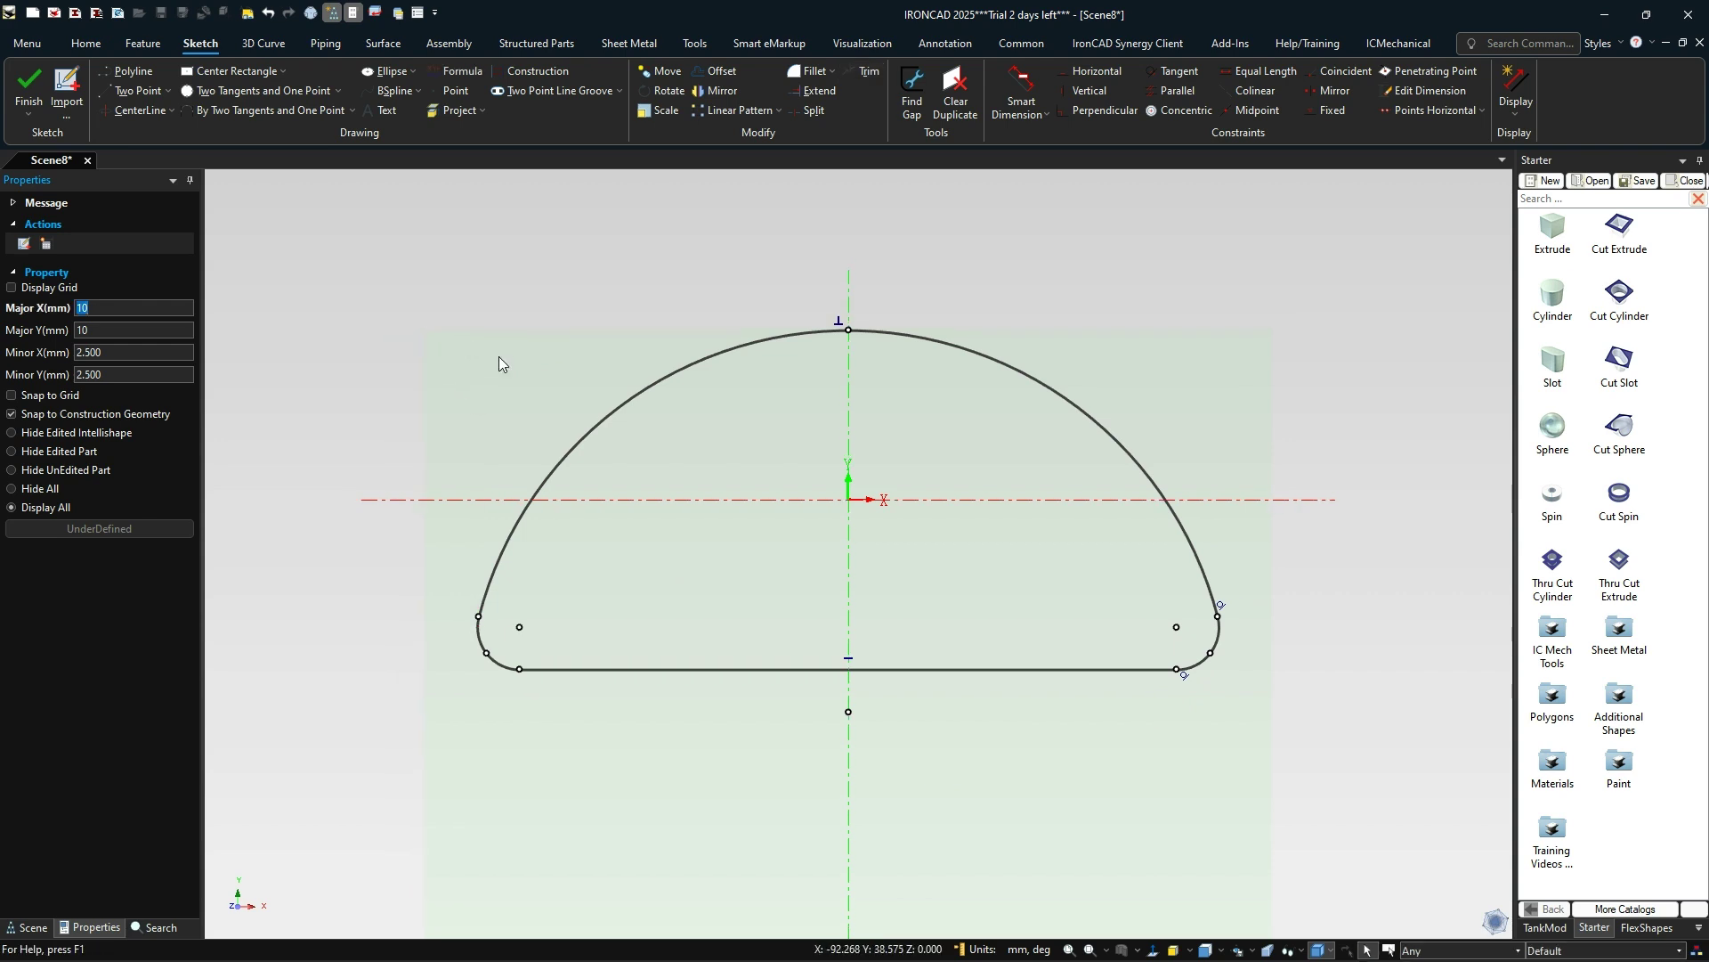
- Offset the whole closed profile 2 mm inward
click(1073, 409)
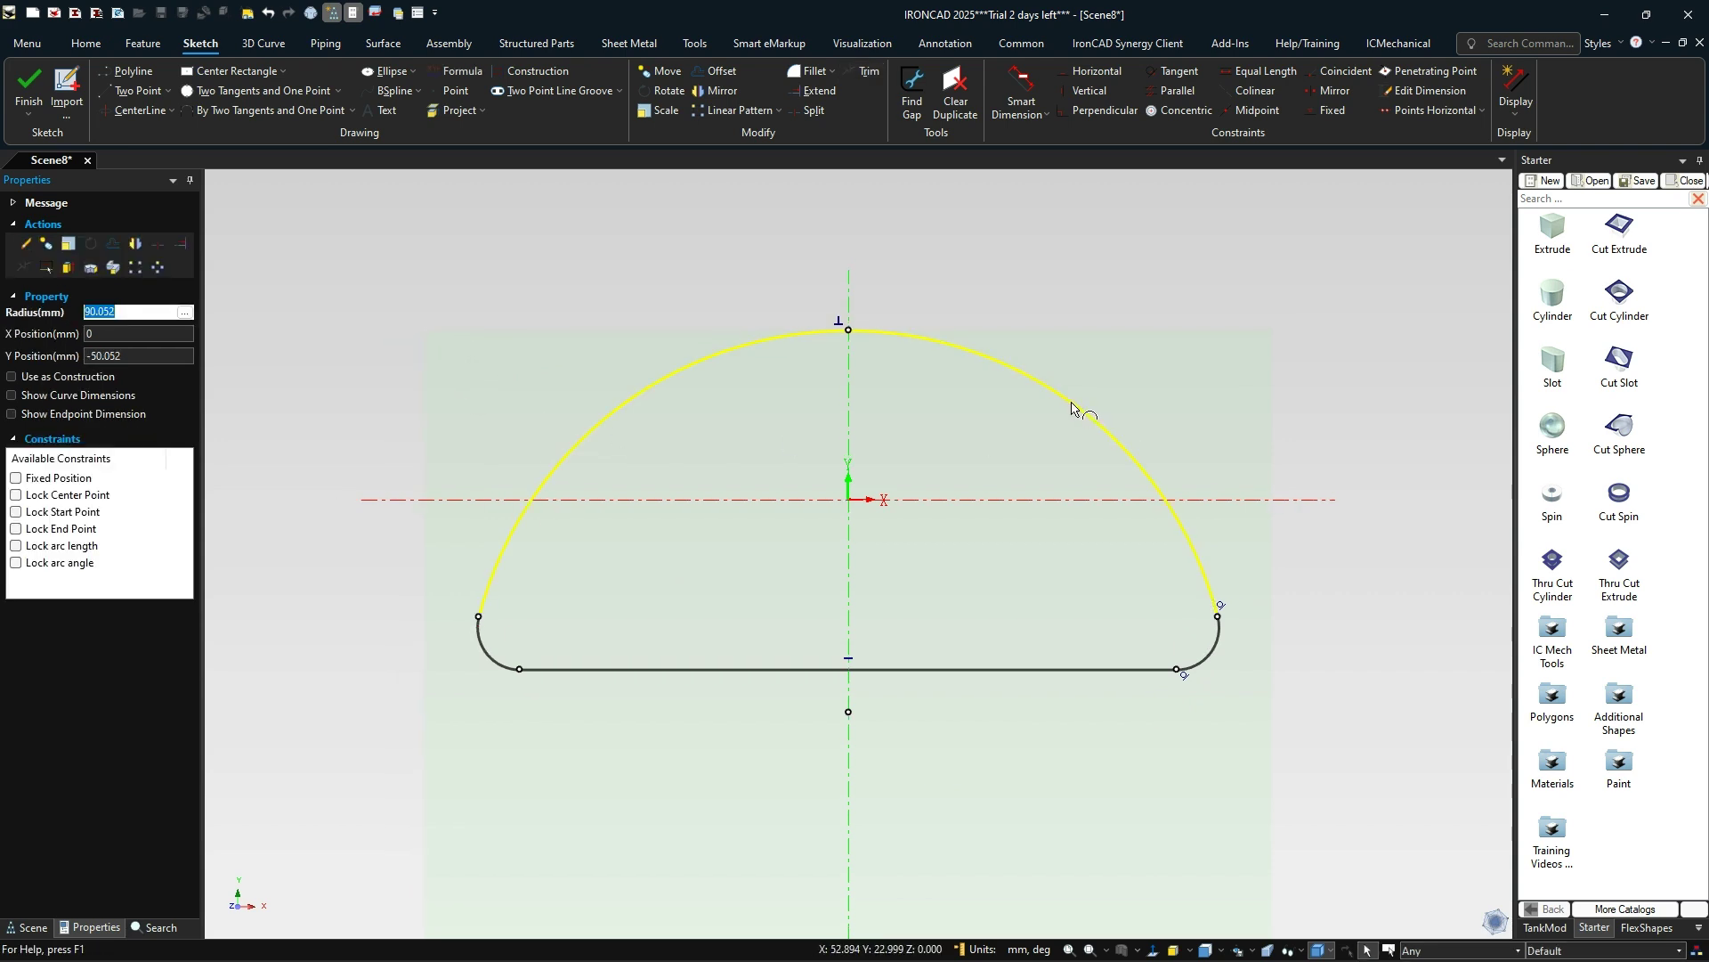
double_click(1073, 409)
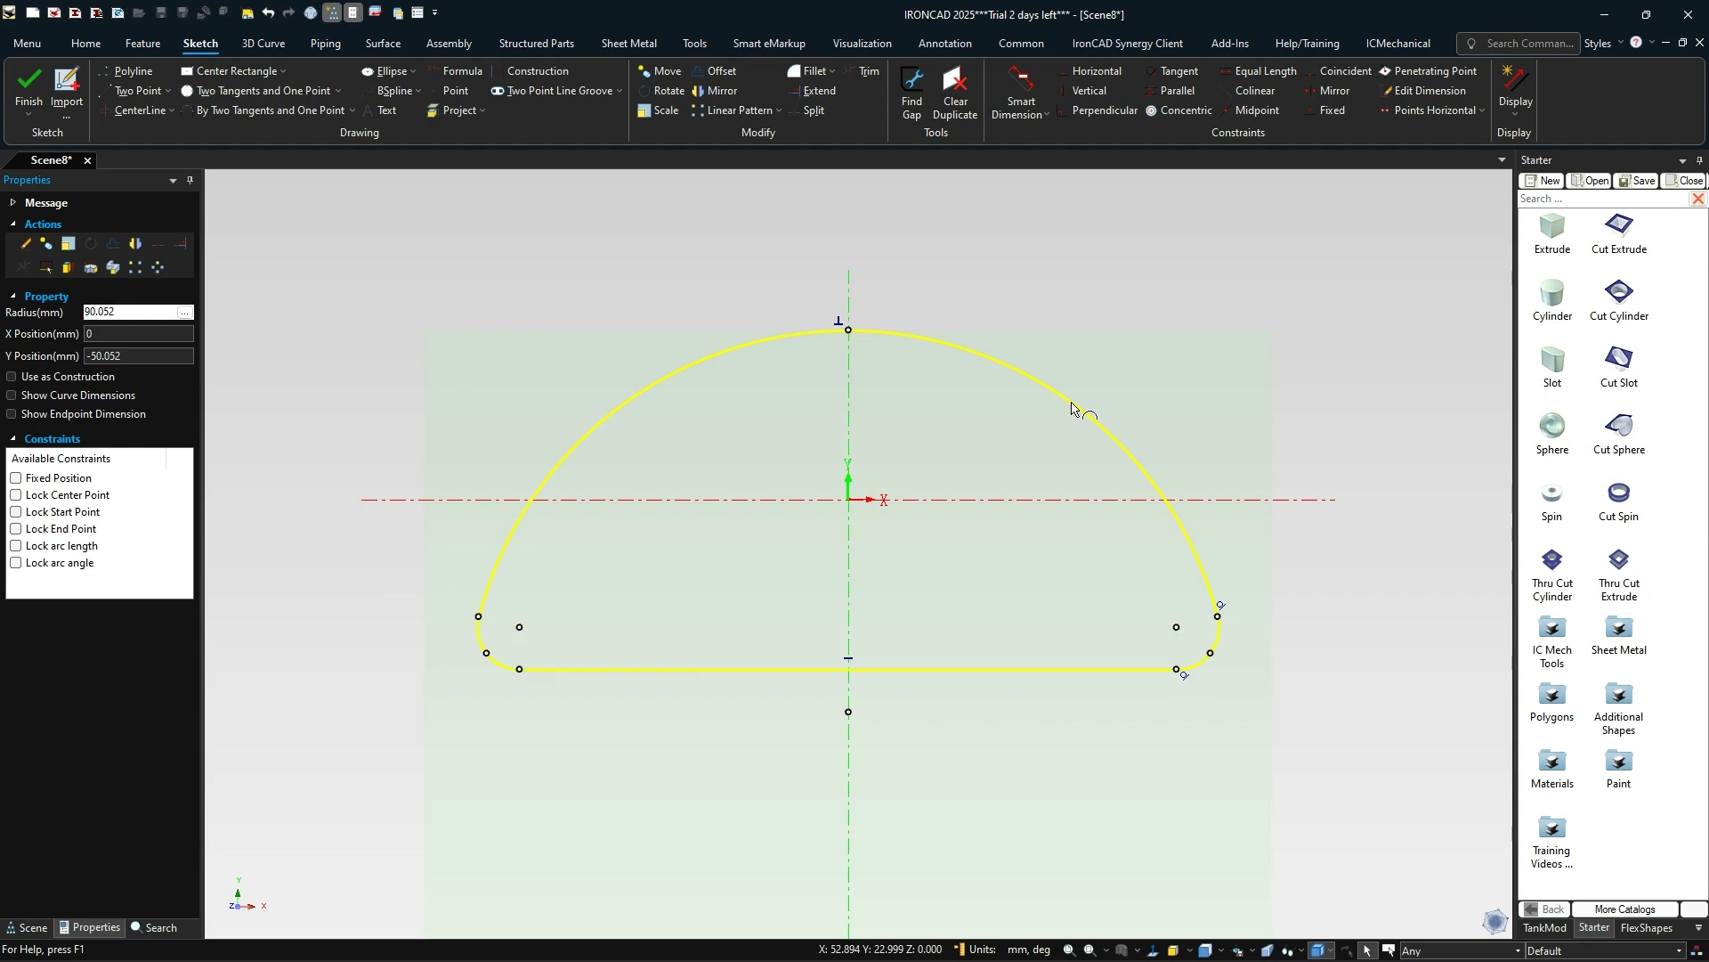
click(736, 75)
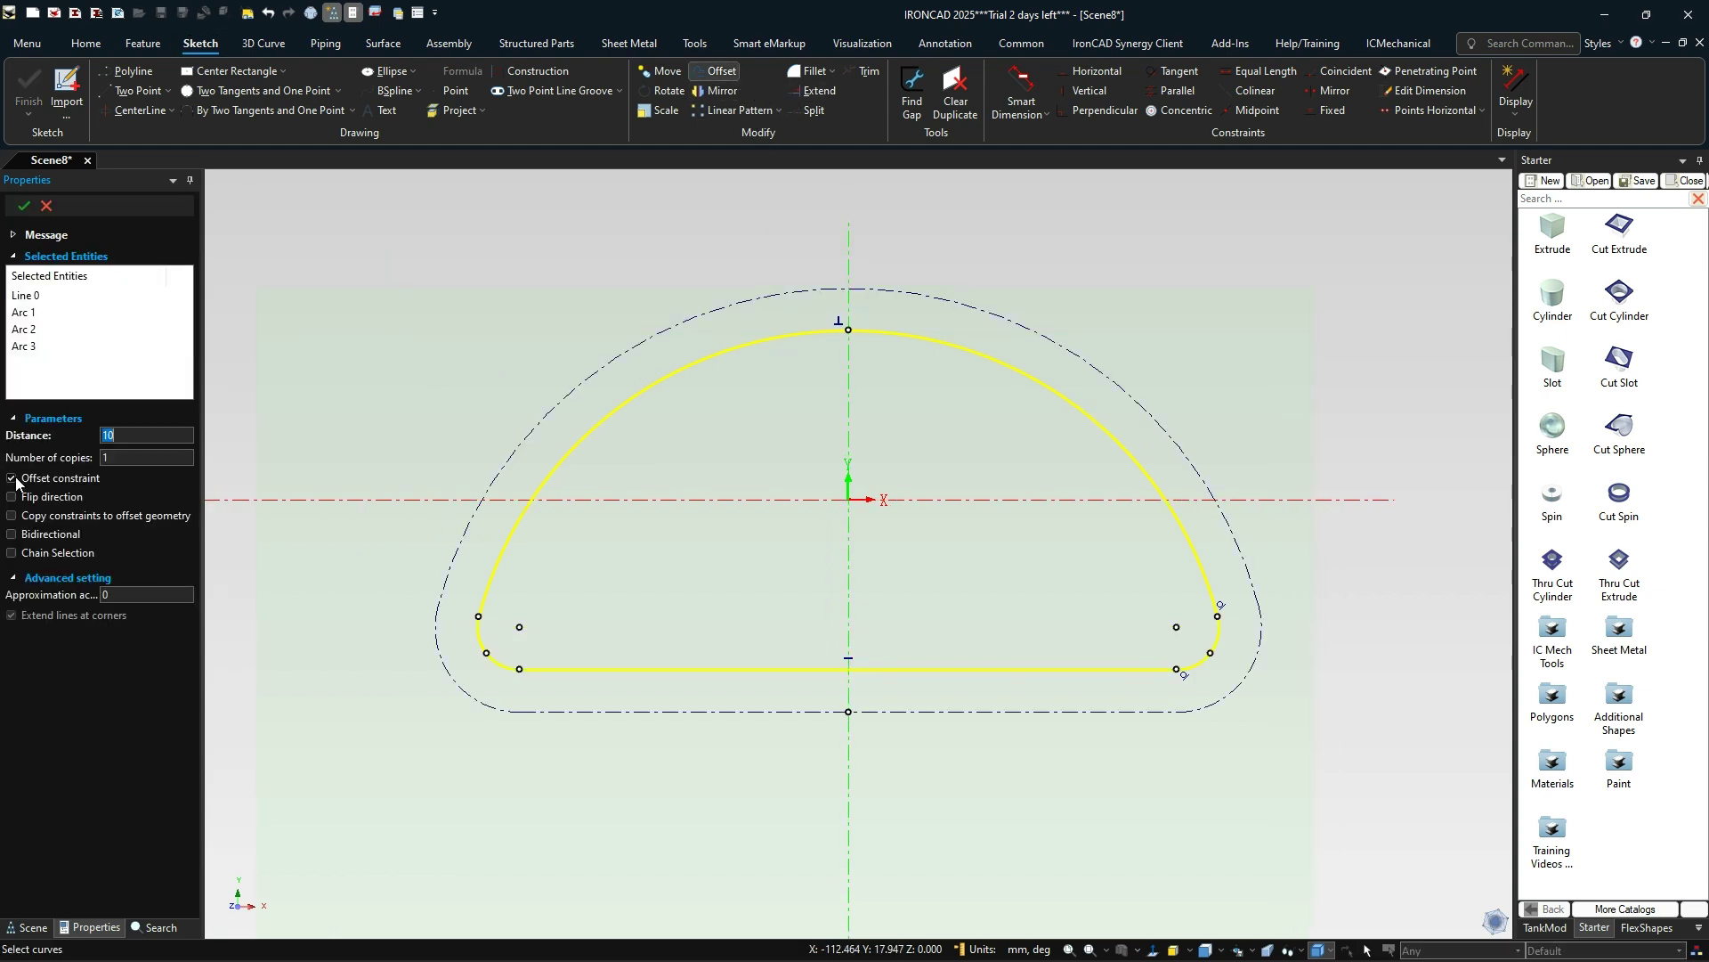
click(11, 496)
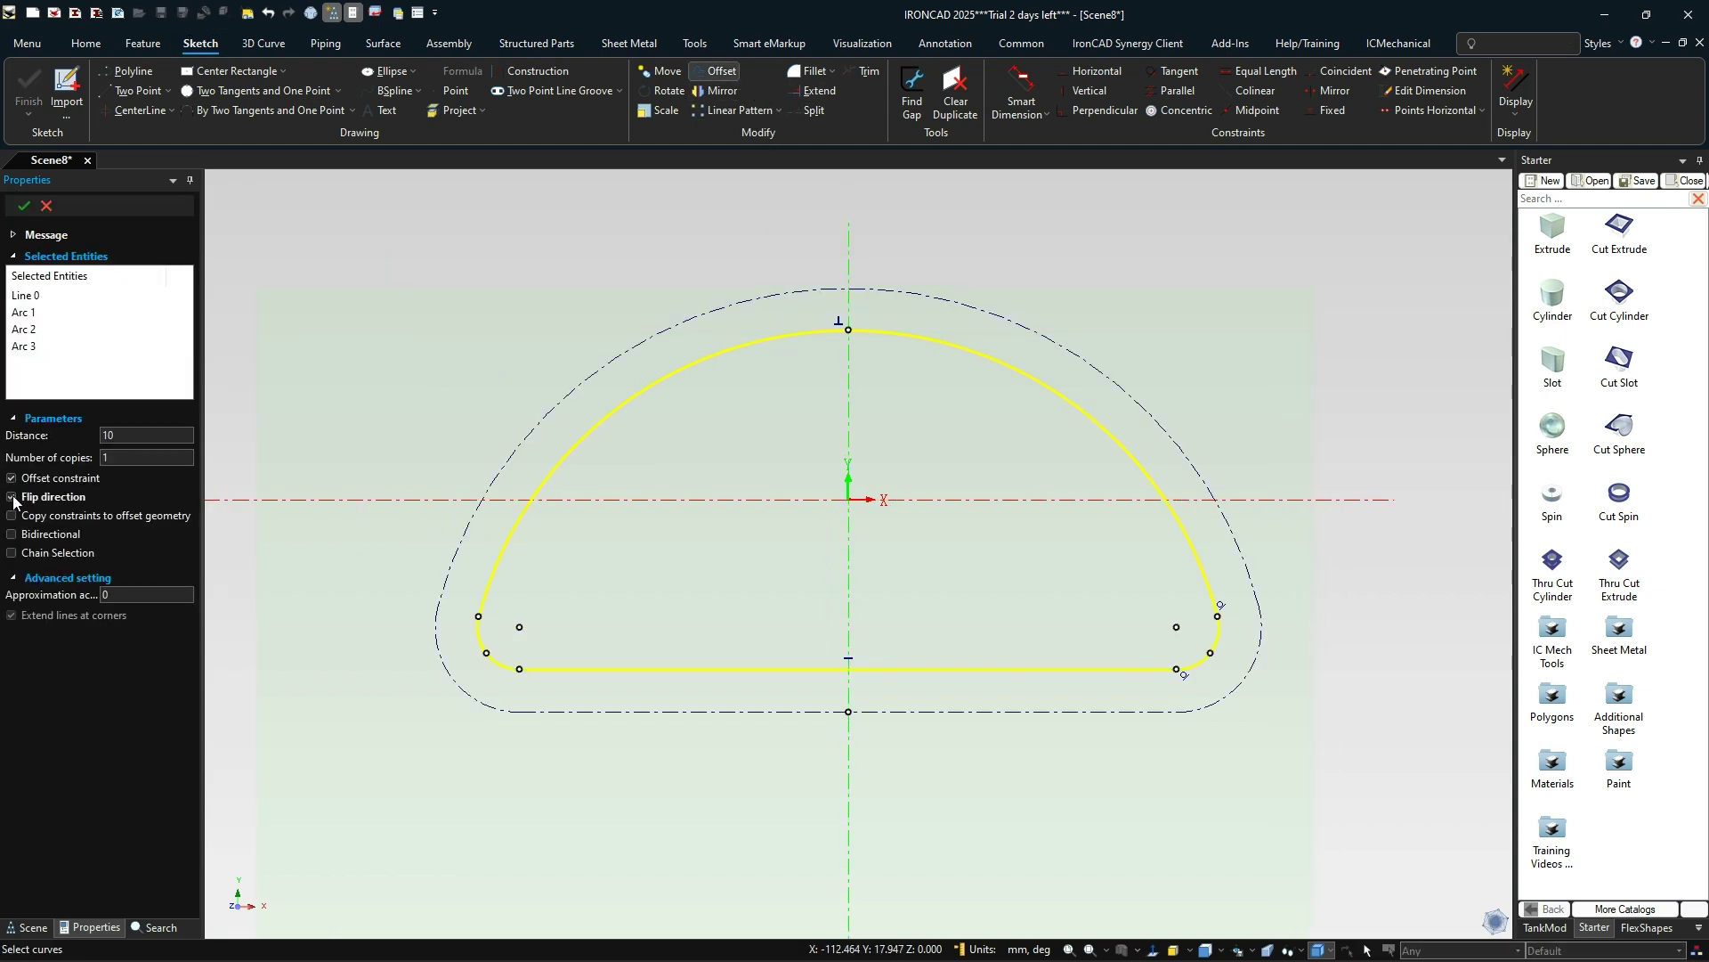
click(917, 526)
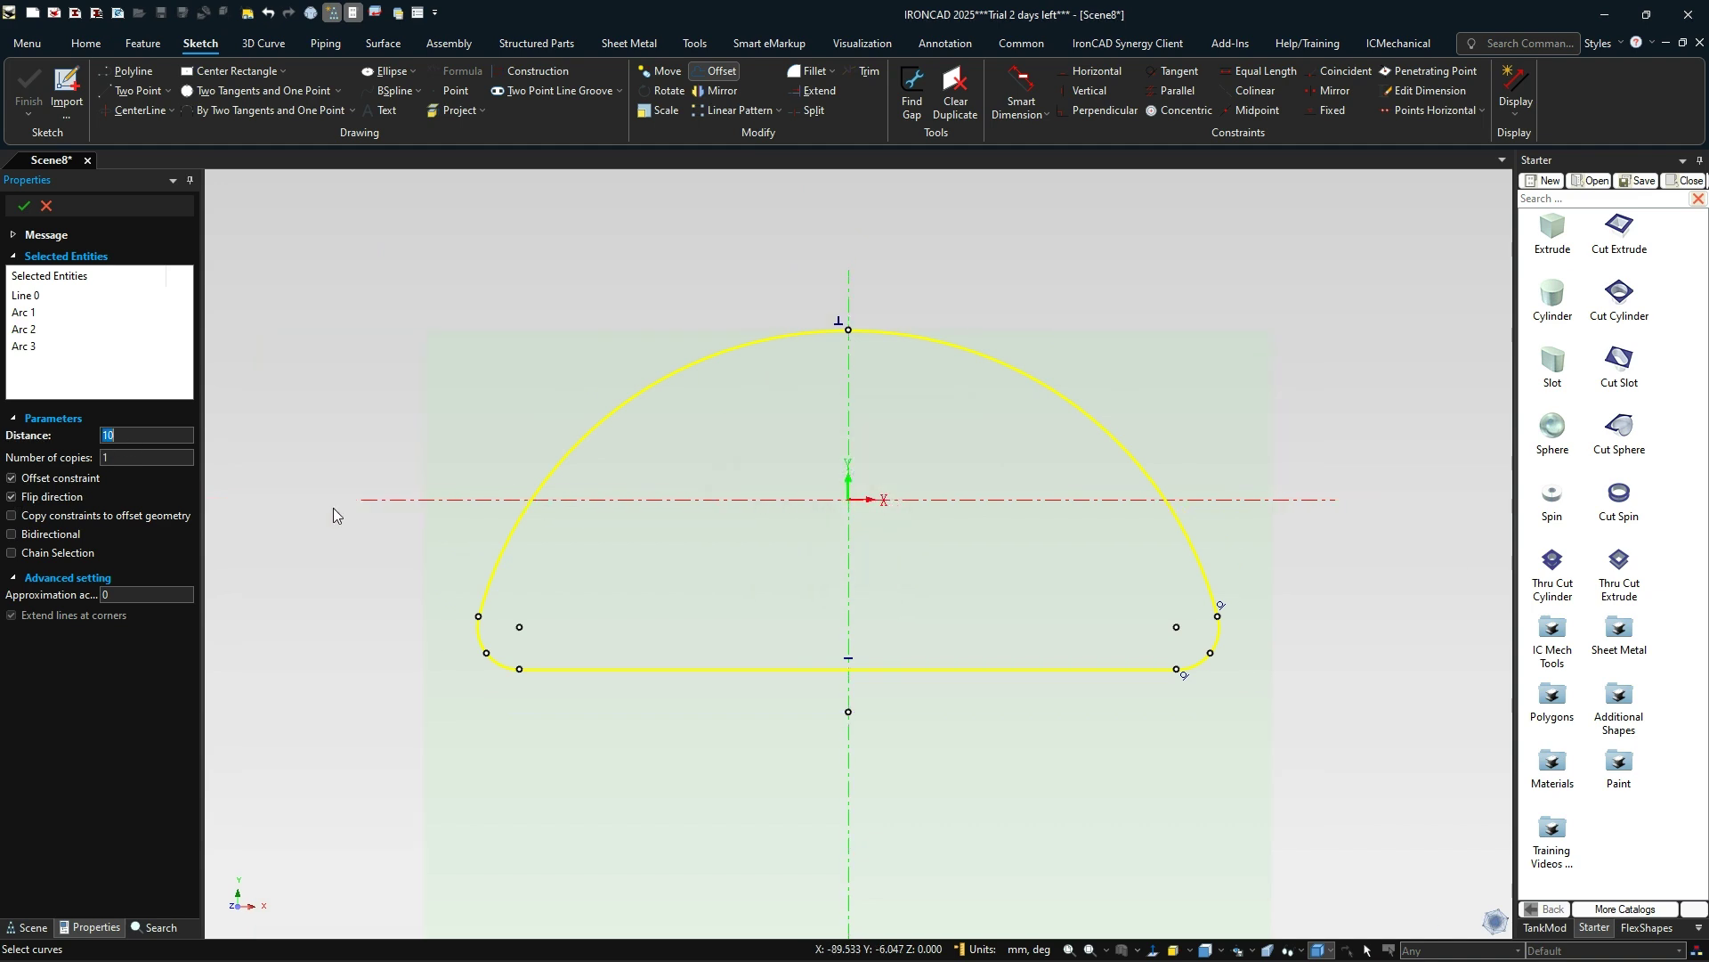
click(107, 433)
double_click(106, 436)
text(2)
click(142, 456)
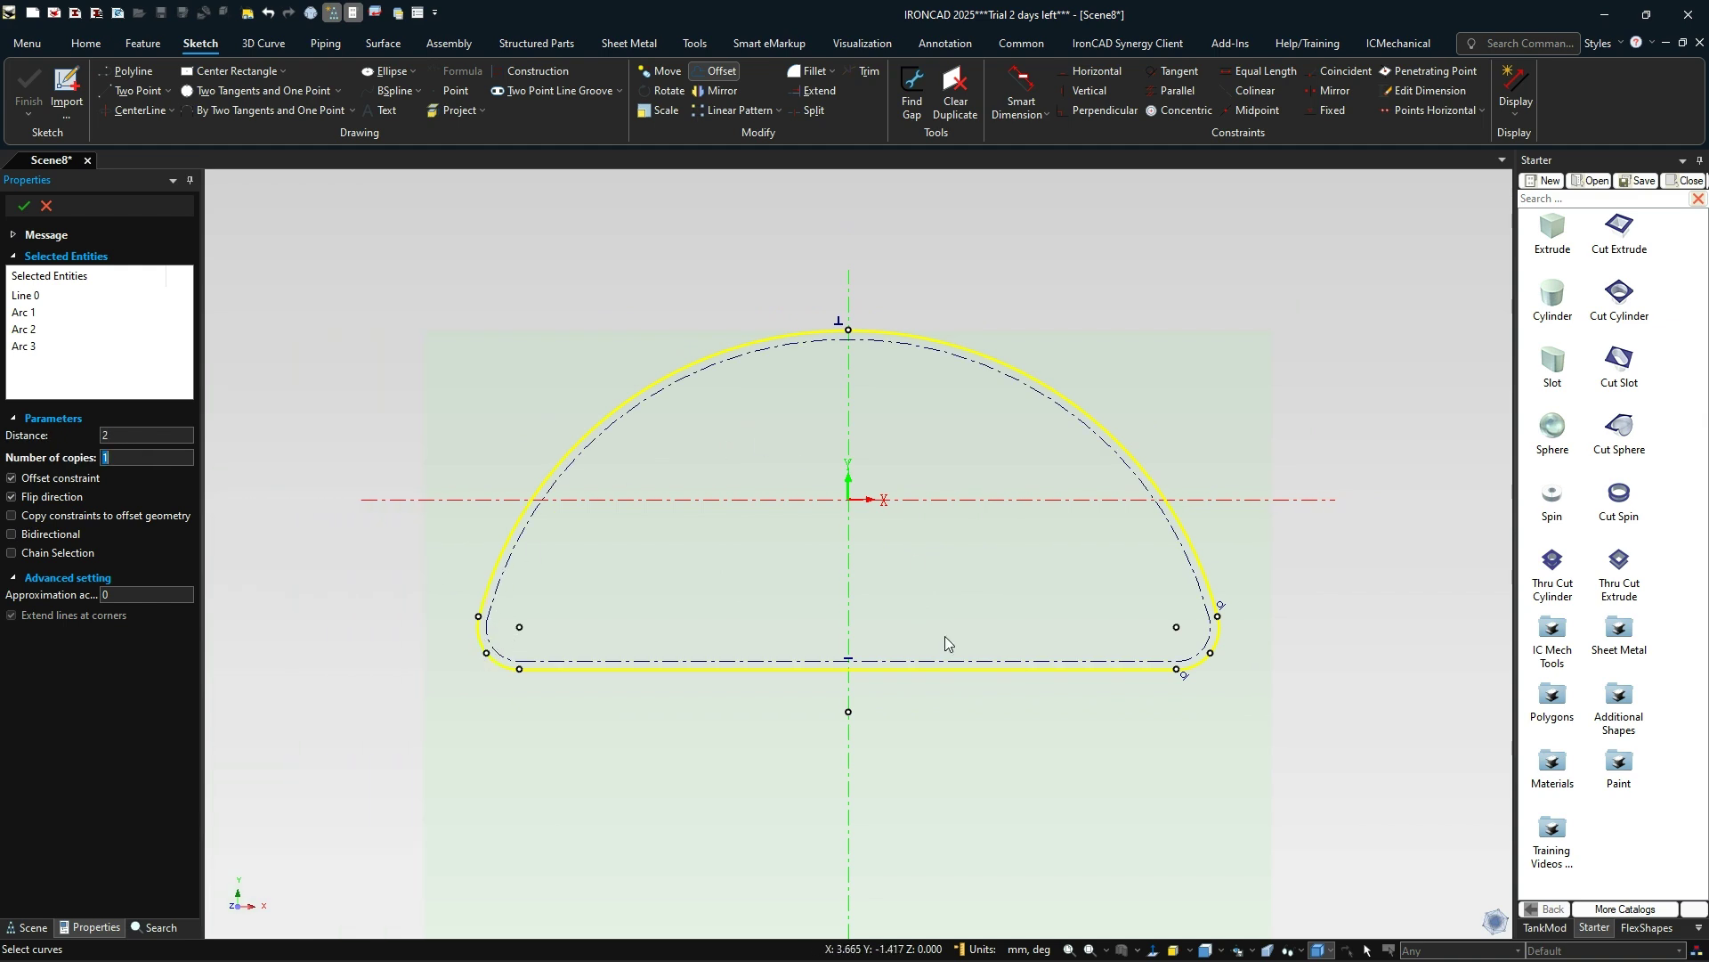
click(24, 206)
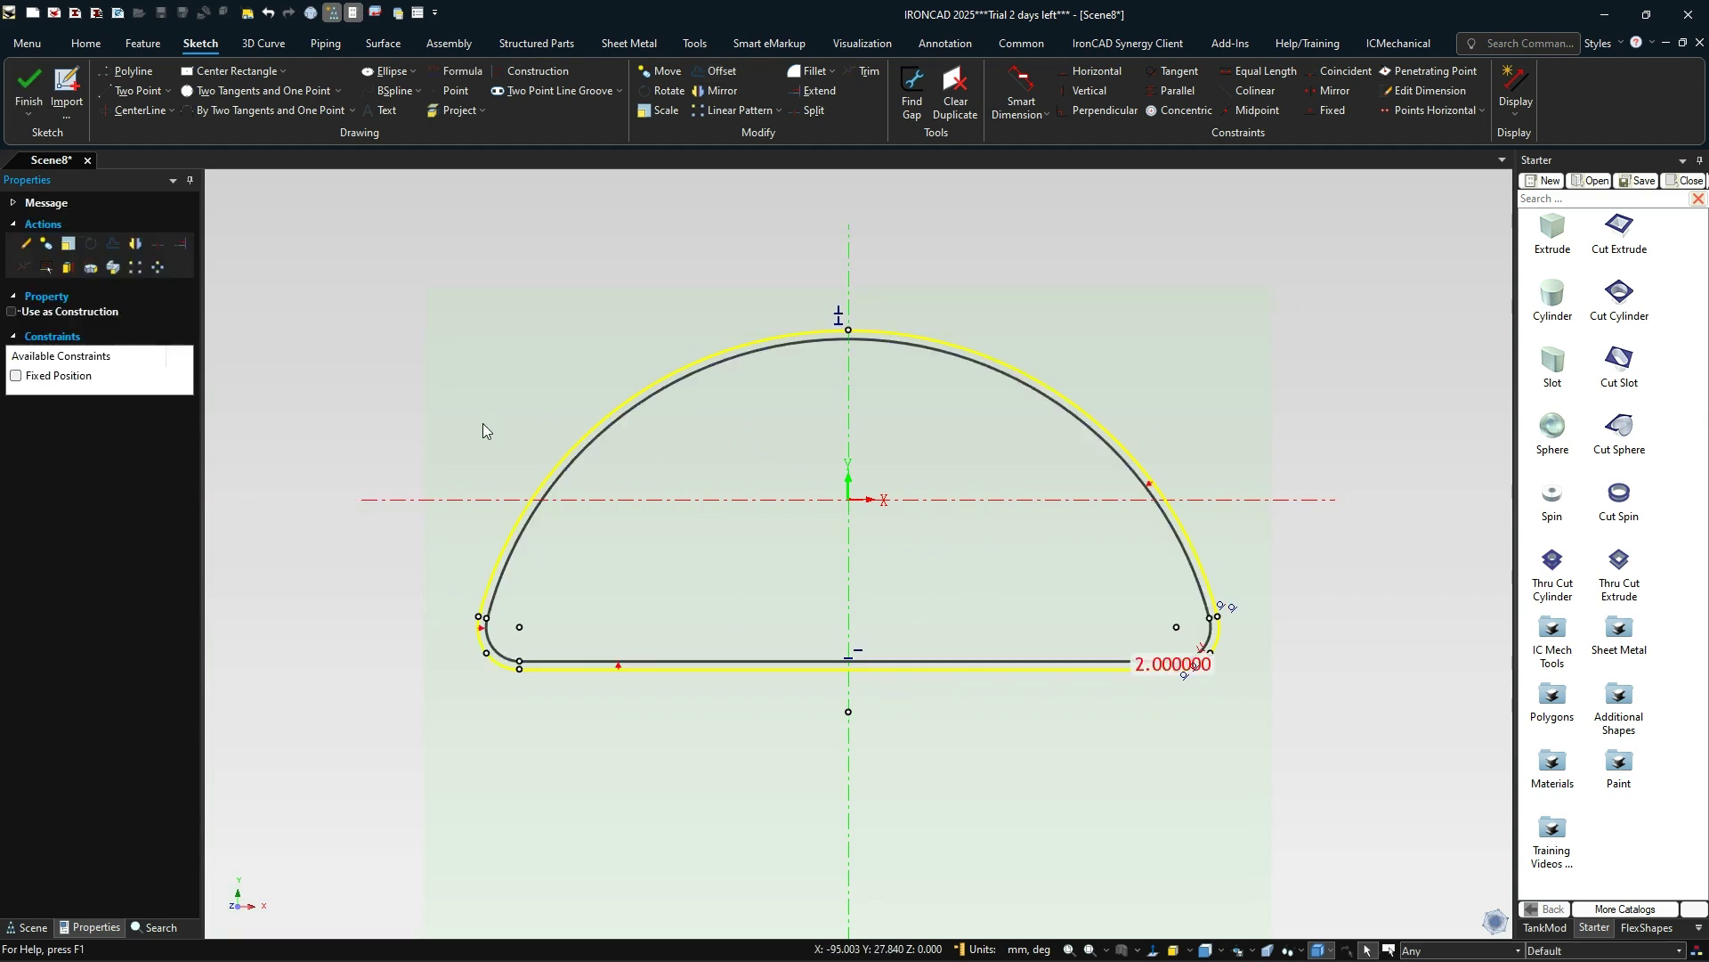
- Make the original outline construction-only geometry and finish the sketch
right_click(603, 670)
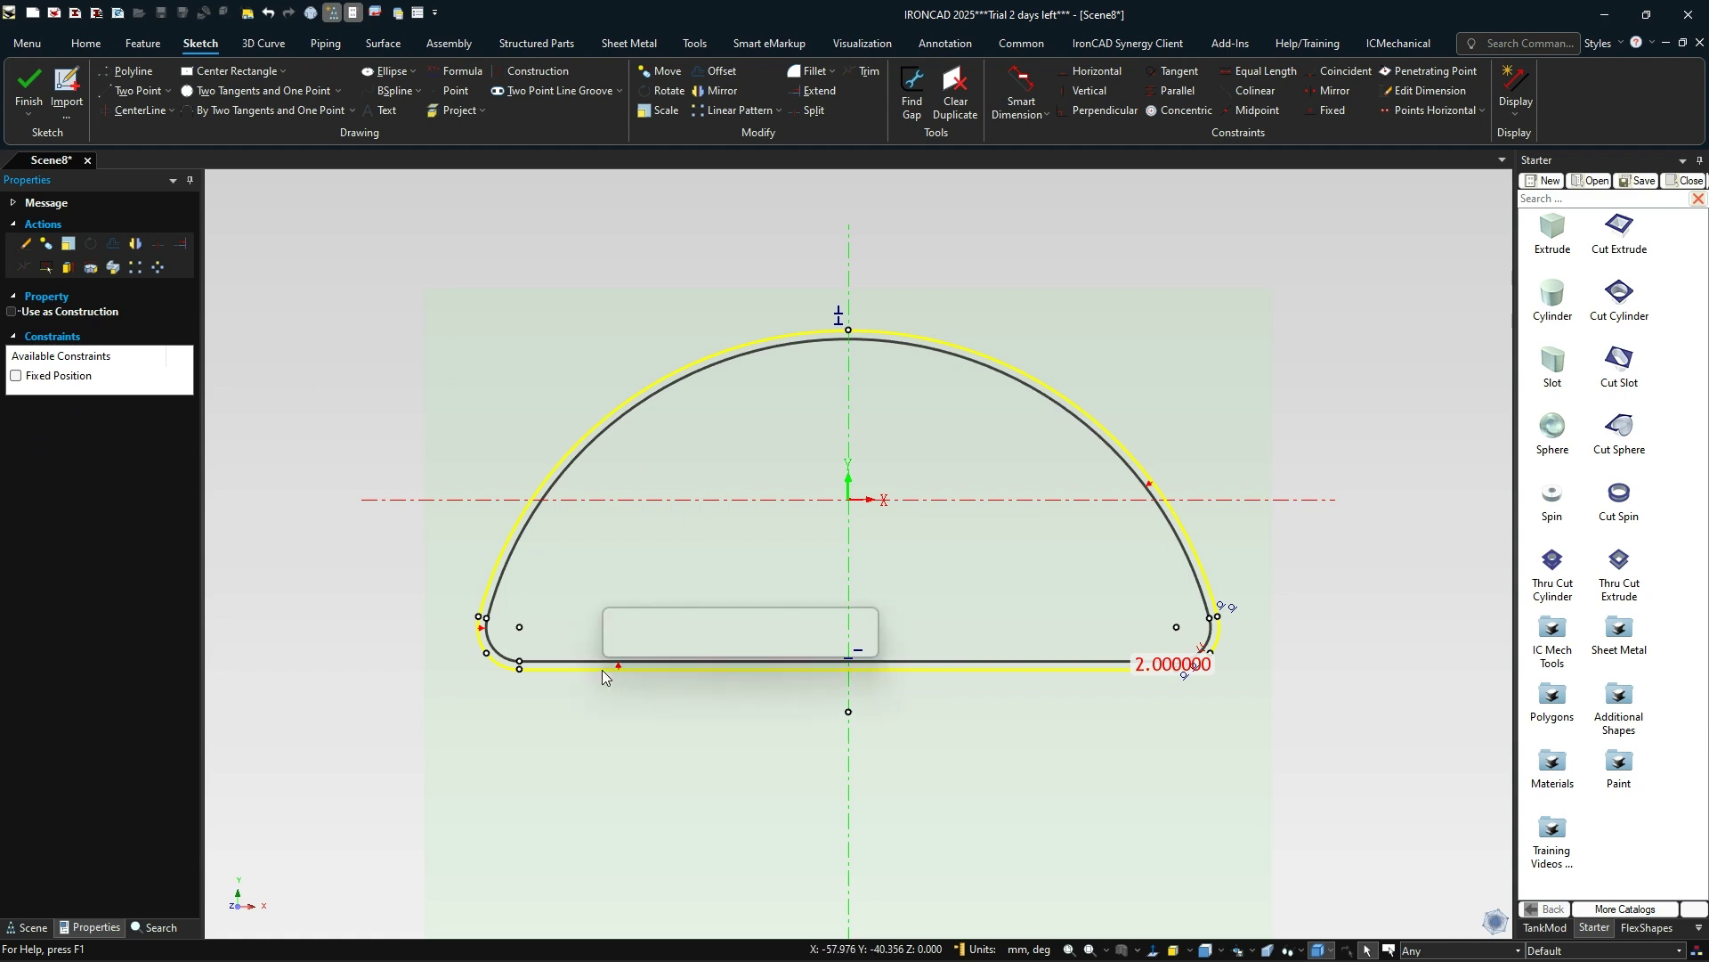
click(680, 788)
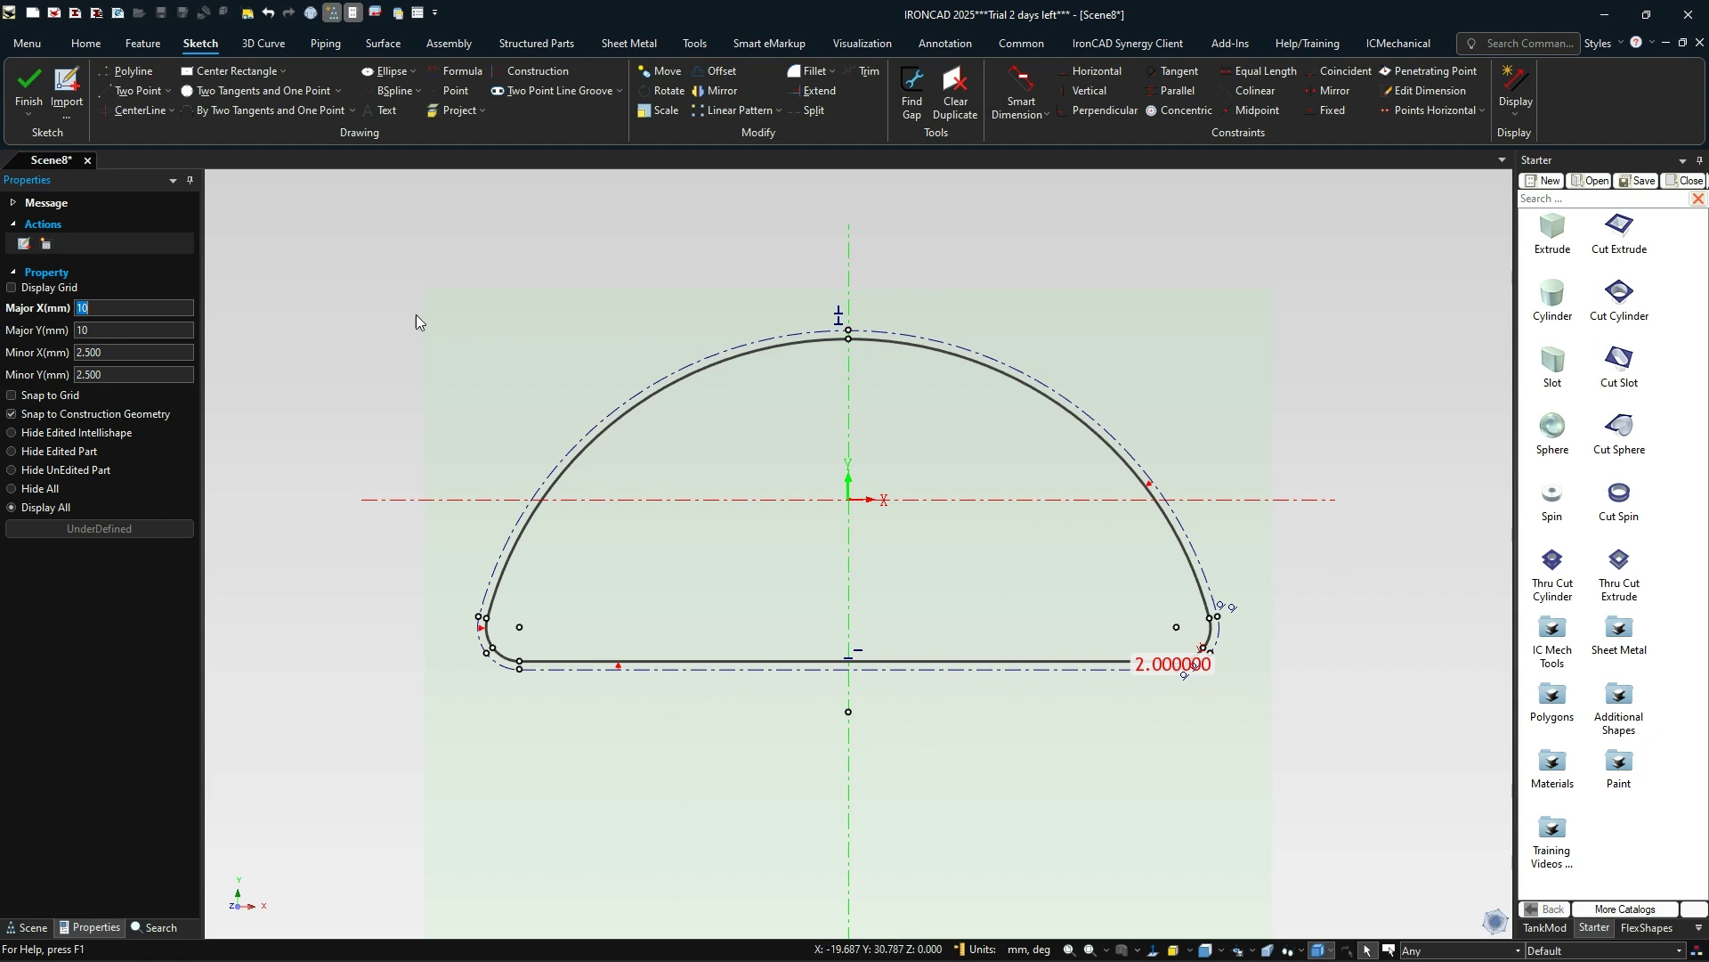
click(29, 89)
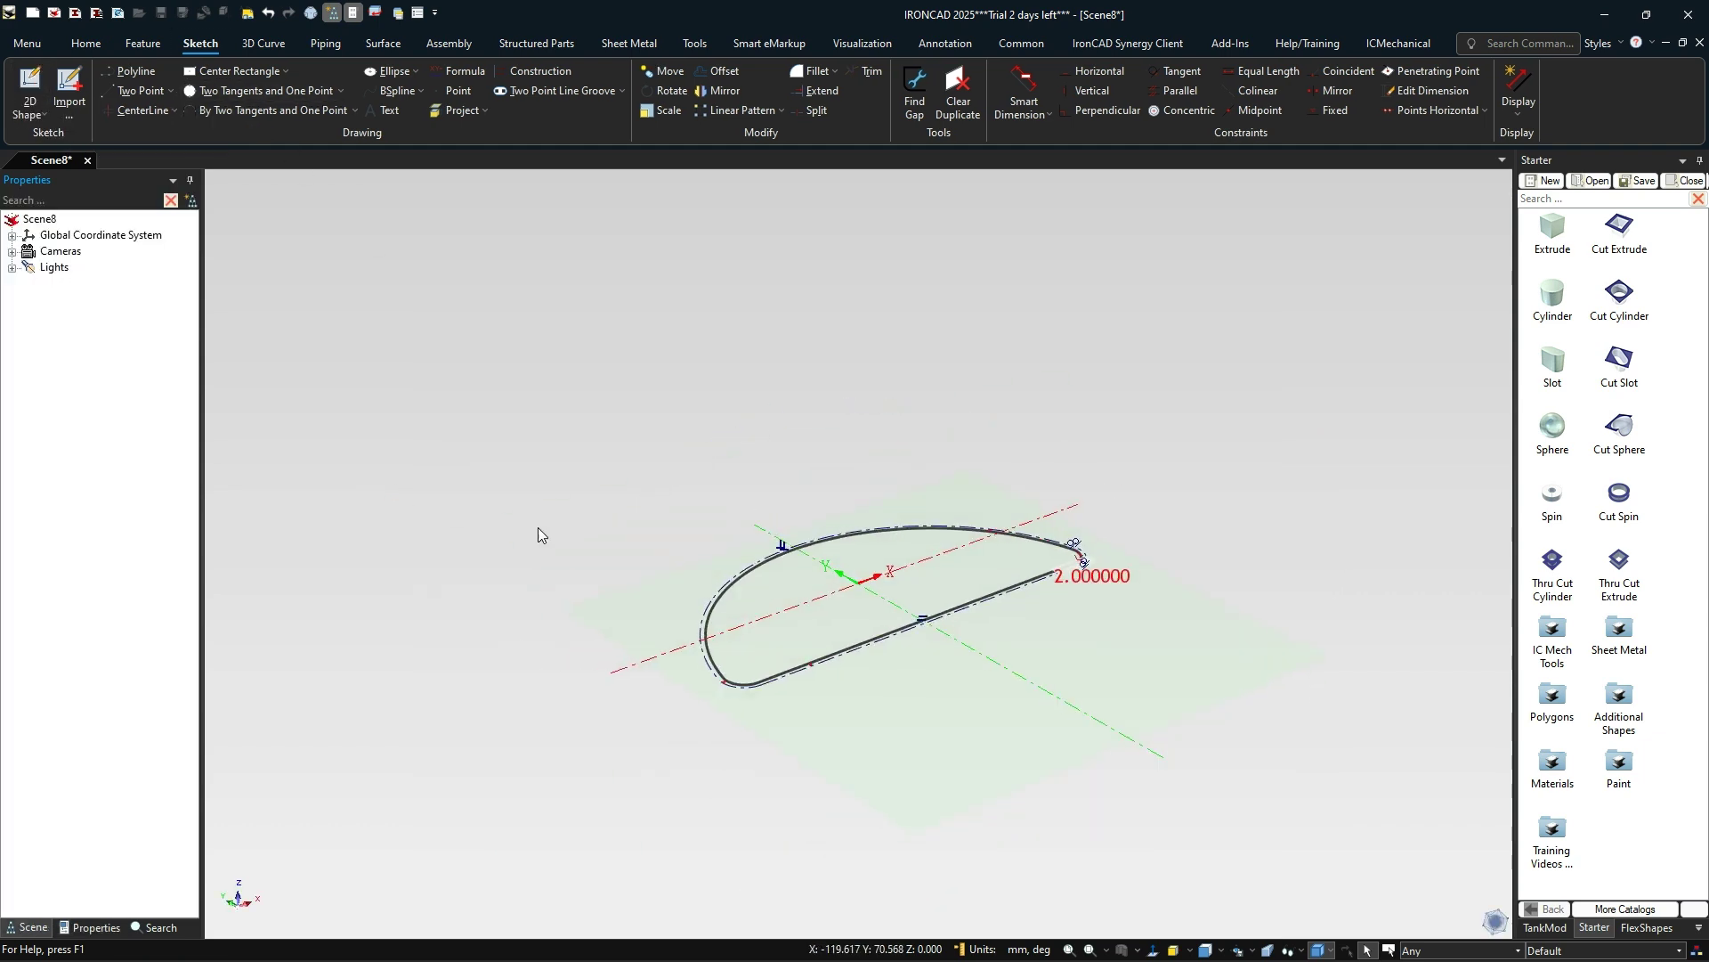
- Place a second 2D sketch at a point on the outline's straight bottom edge
click(968, 681)
scroll(908, 662, up, 3)
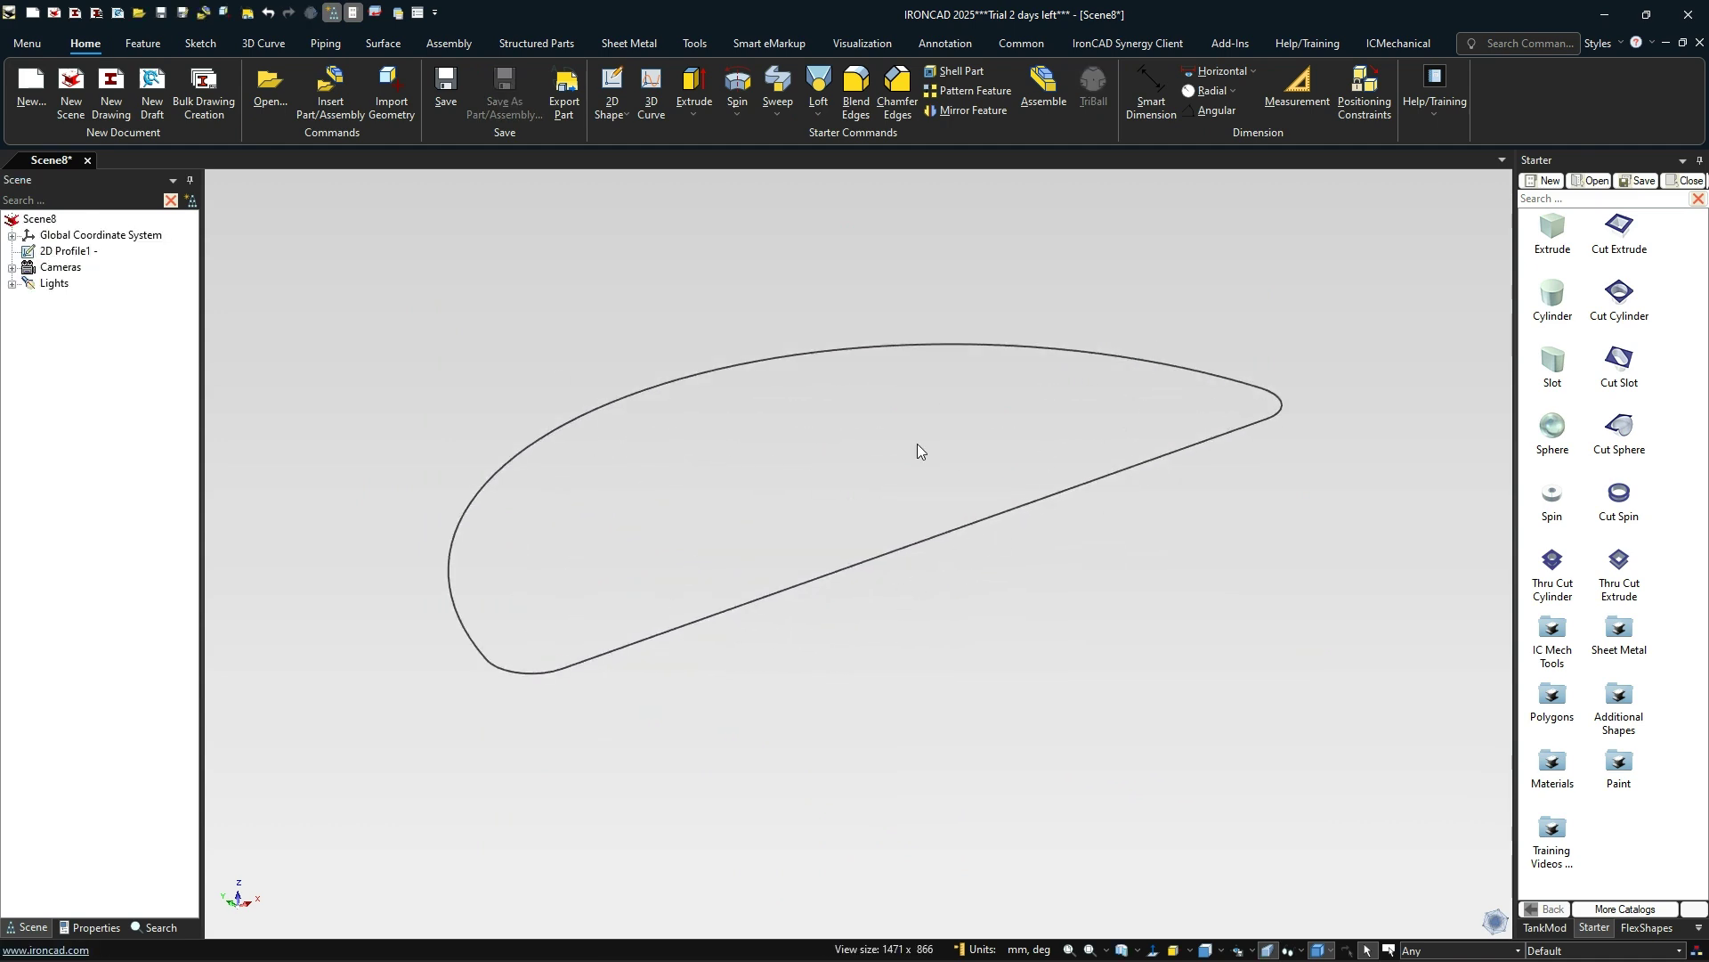
click(612, 86)
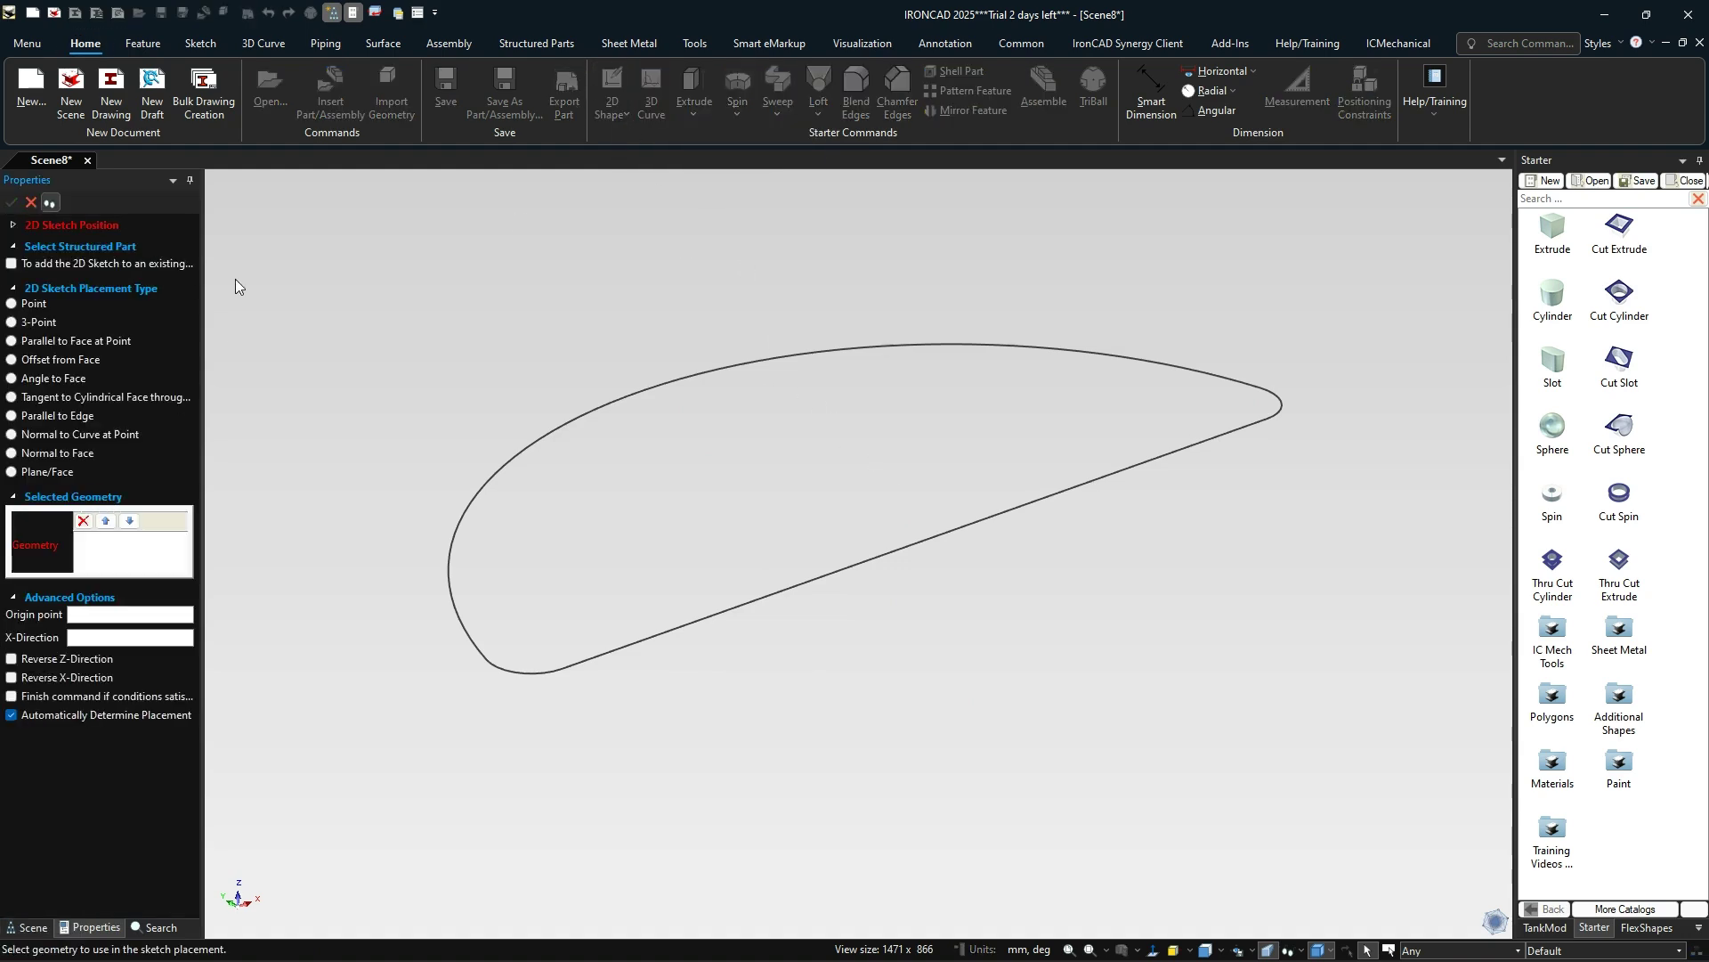
click(13, 304)
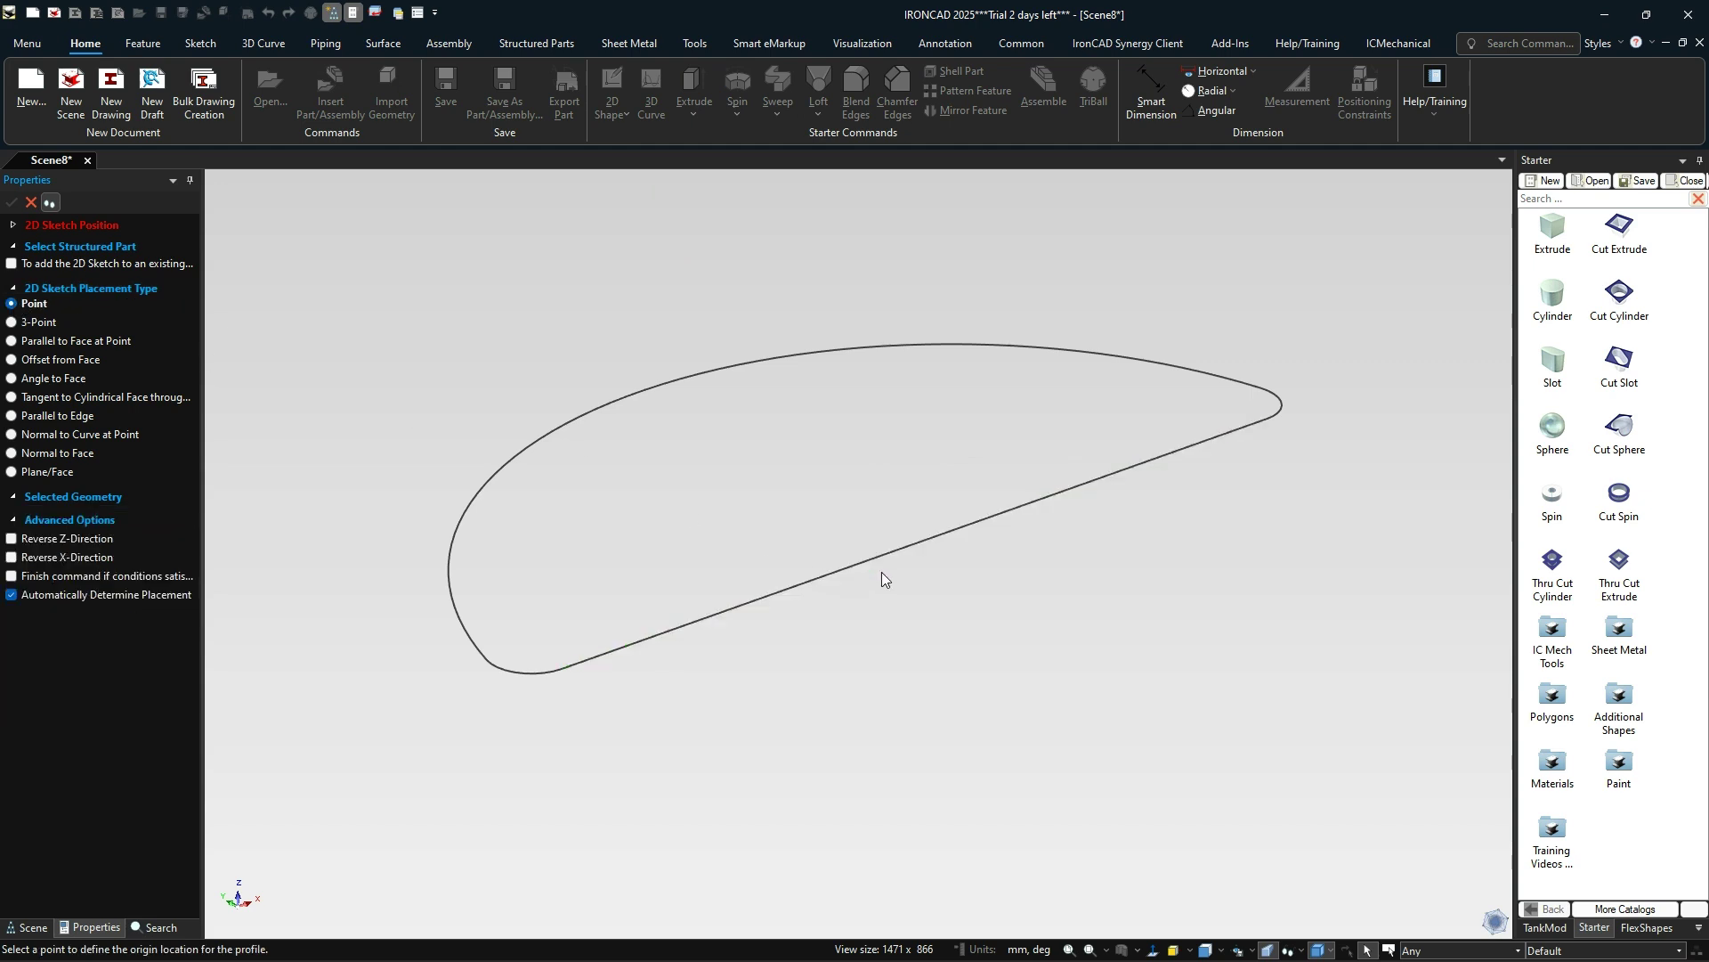
click(924, 541)
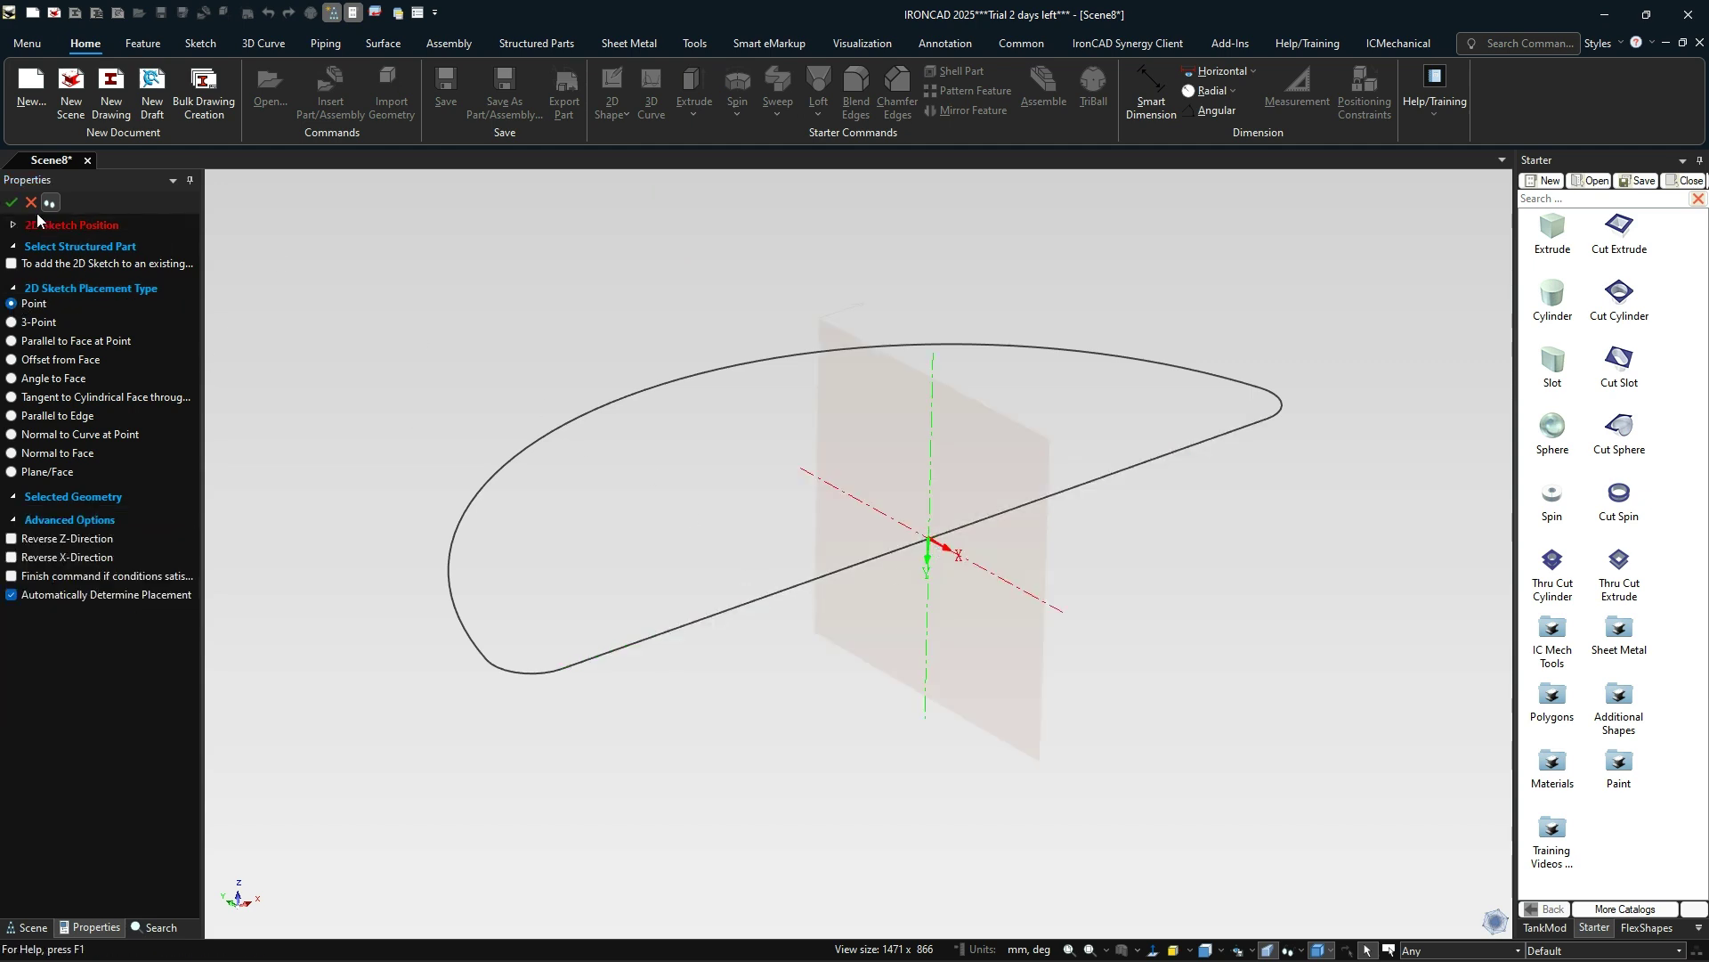
click(12, 202)
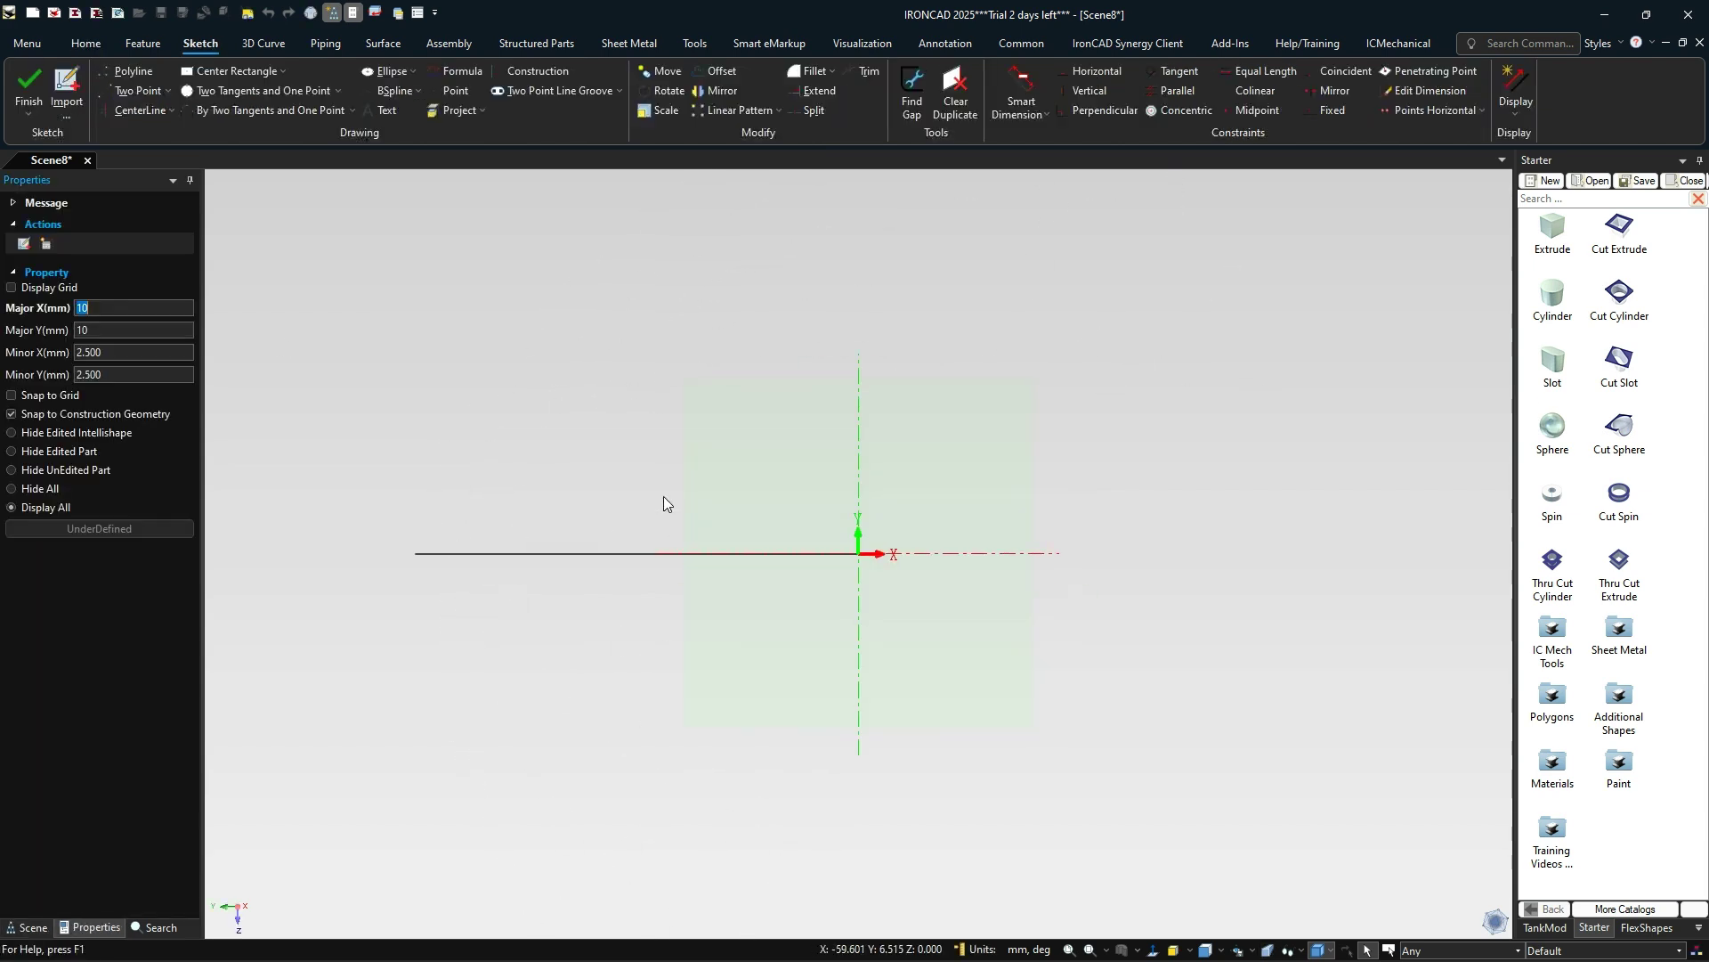
middle_drag(896, 522, 1134, 580)
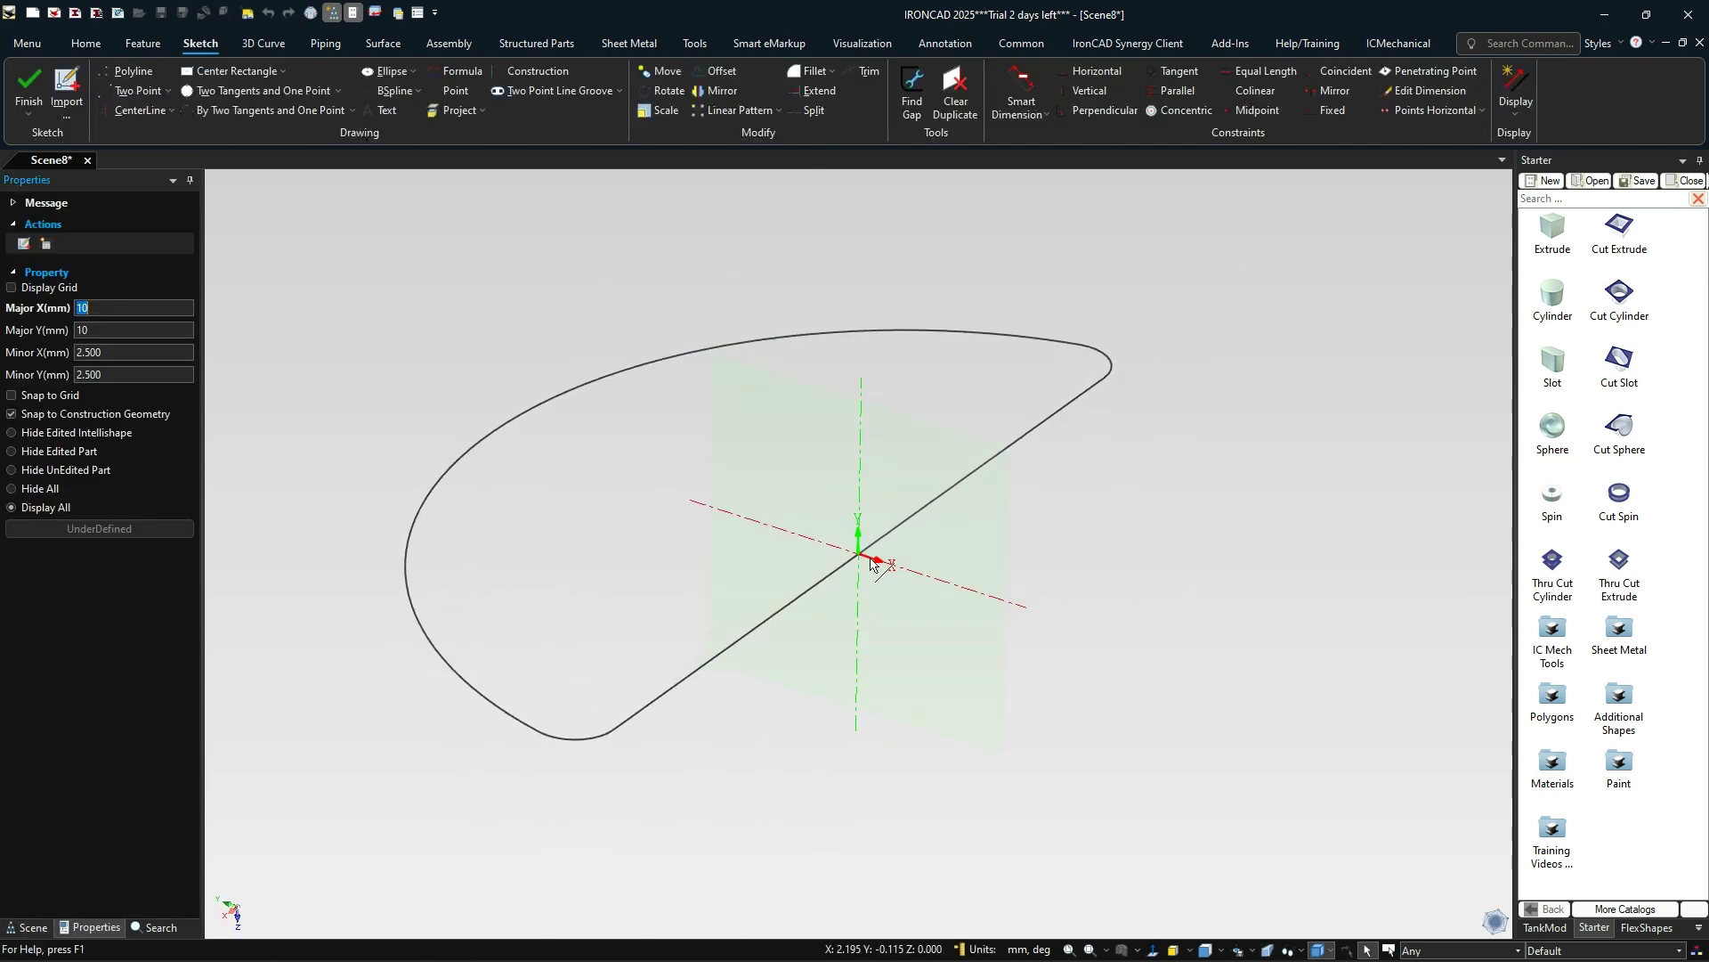
- Use the TriBall to rotate the sketch plane 90° and move it 13 mm along its axis
key(F10)
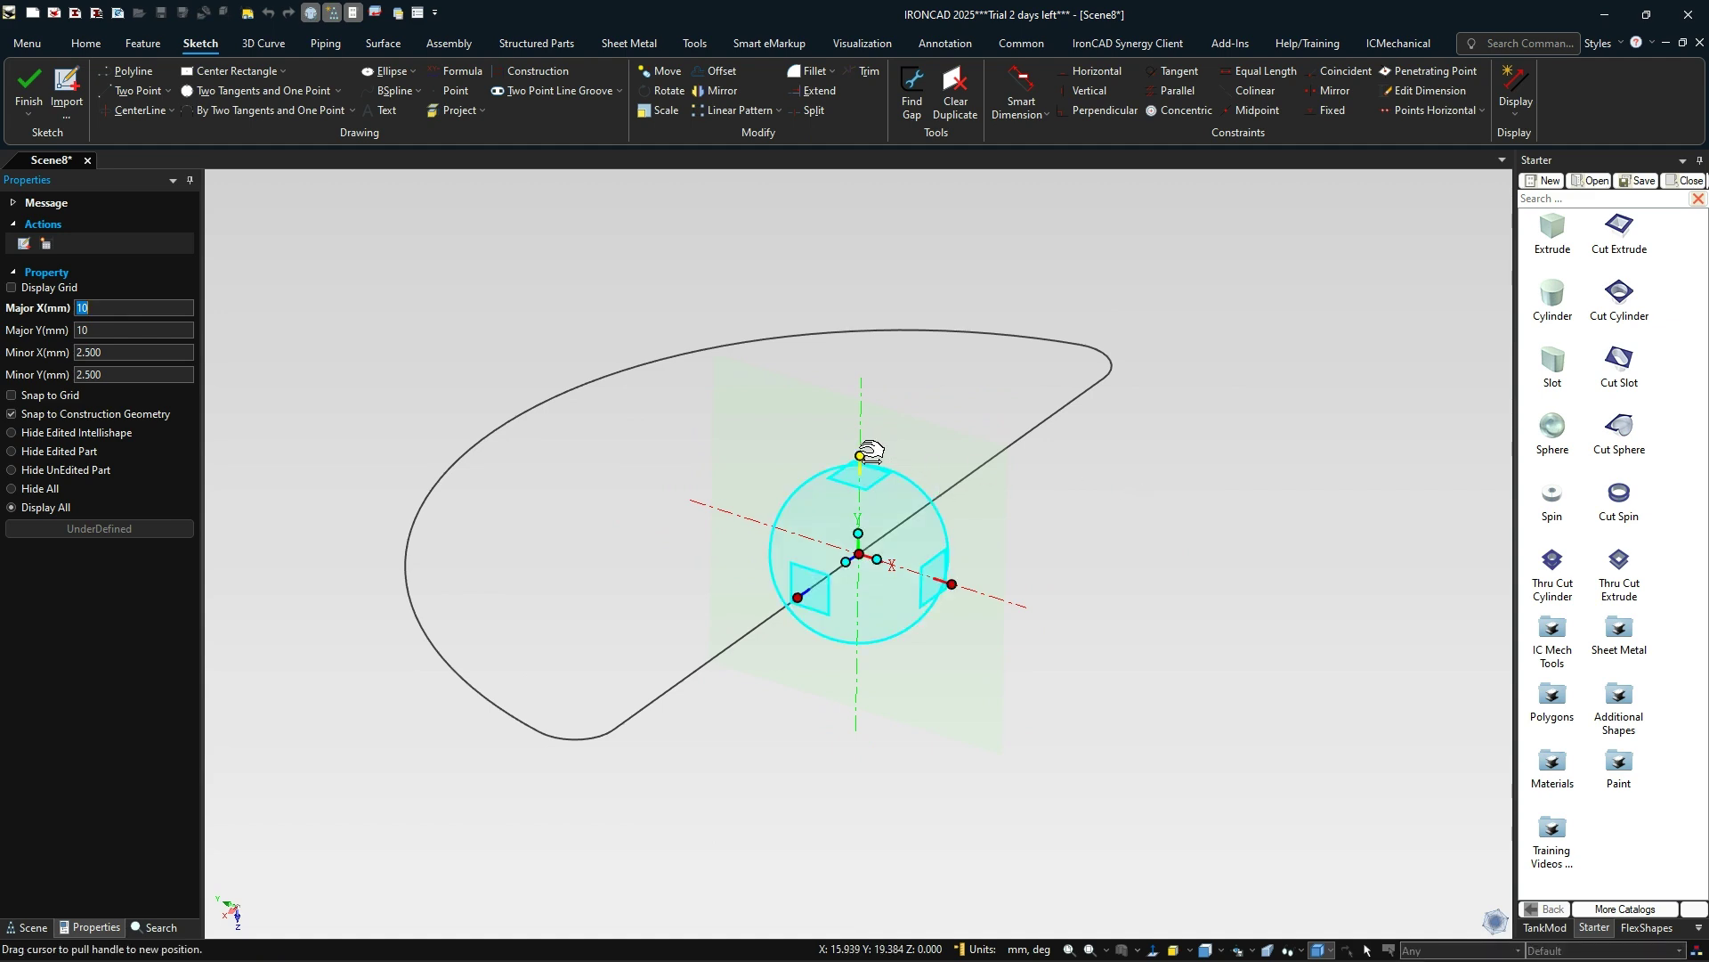
right_drag(826, 588, 894, 604)
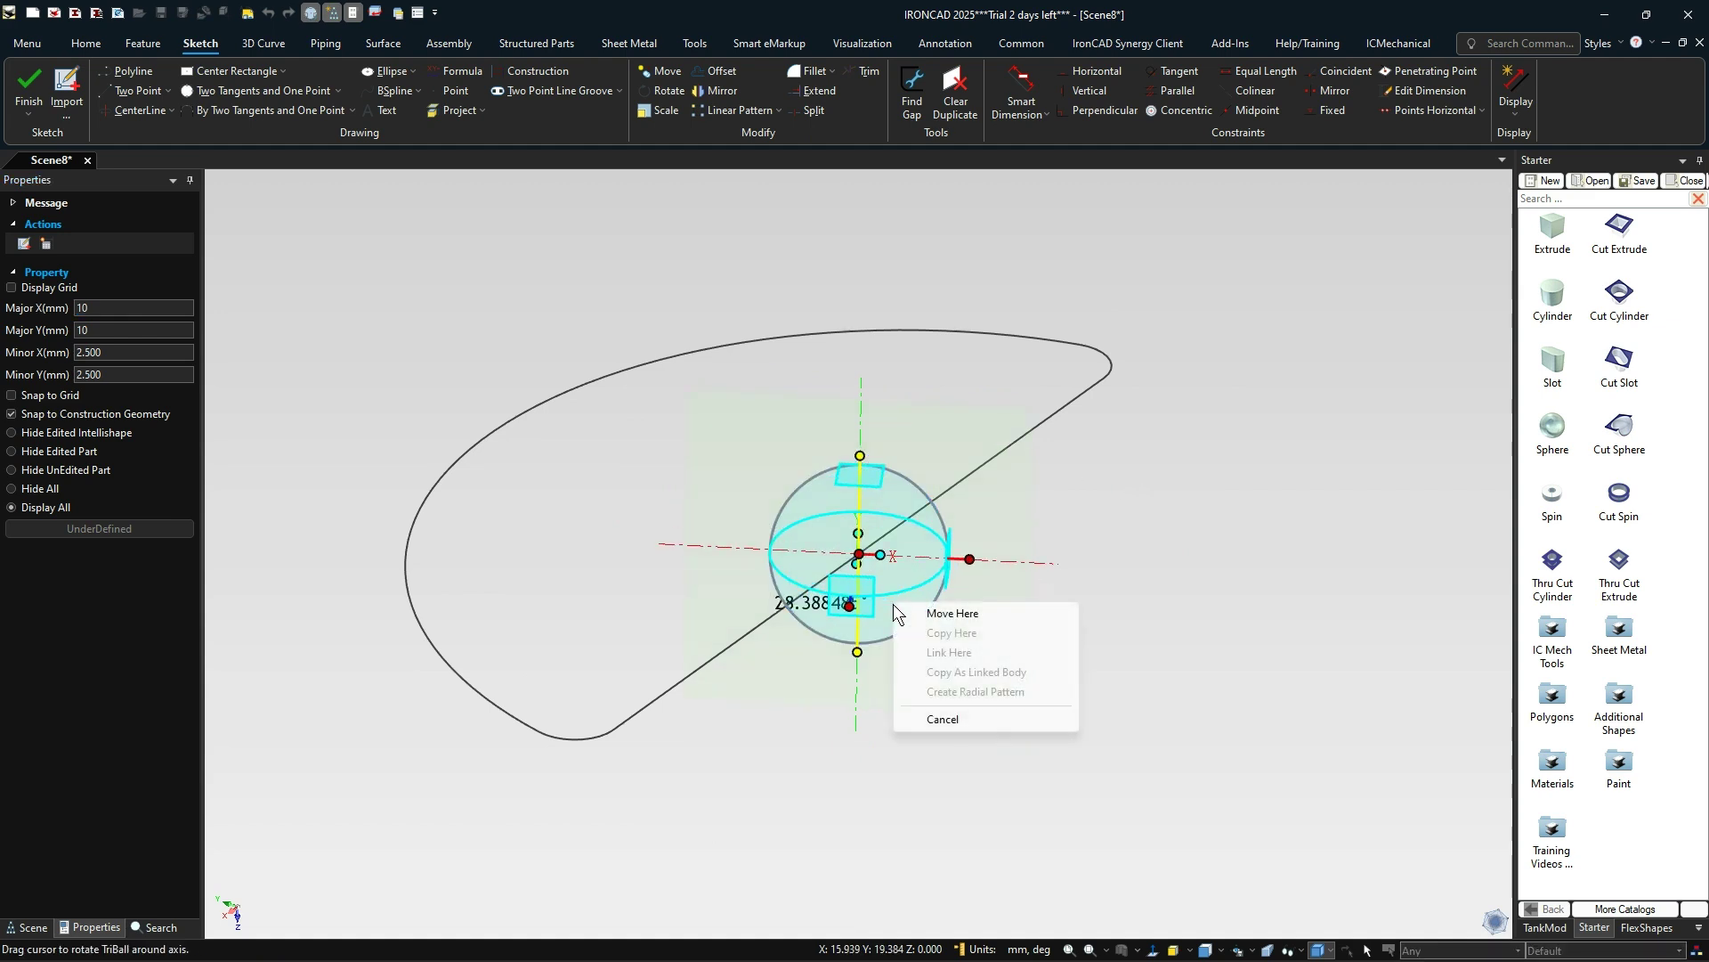
click(938, 612)
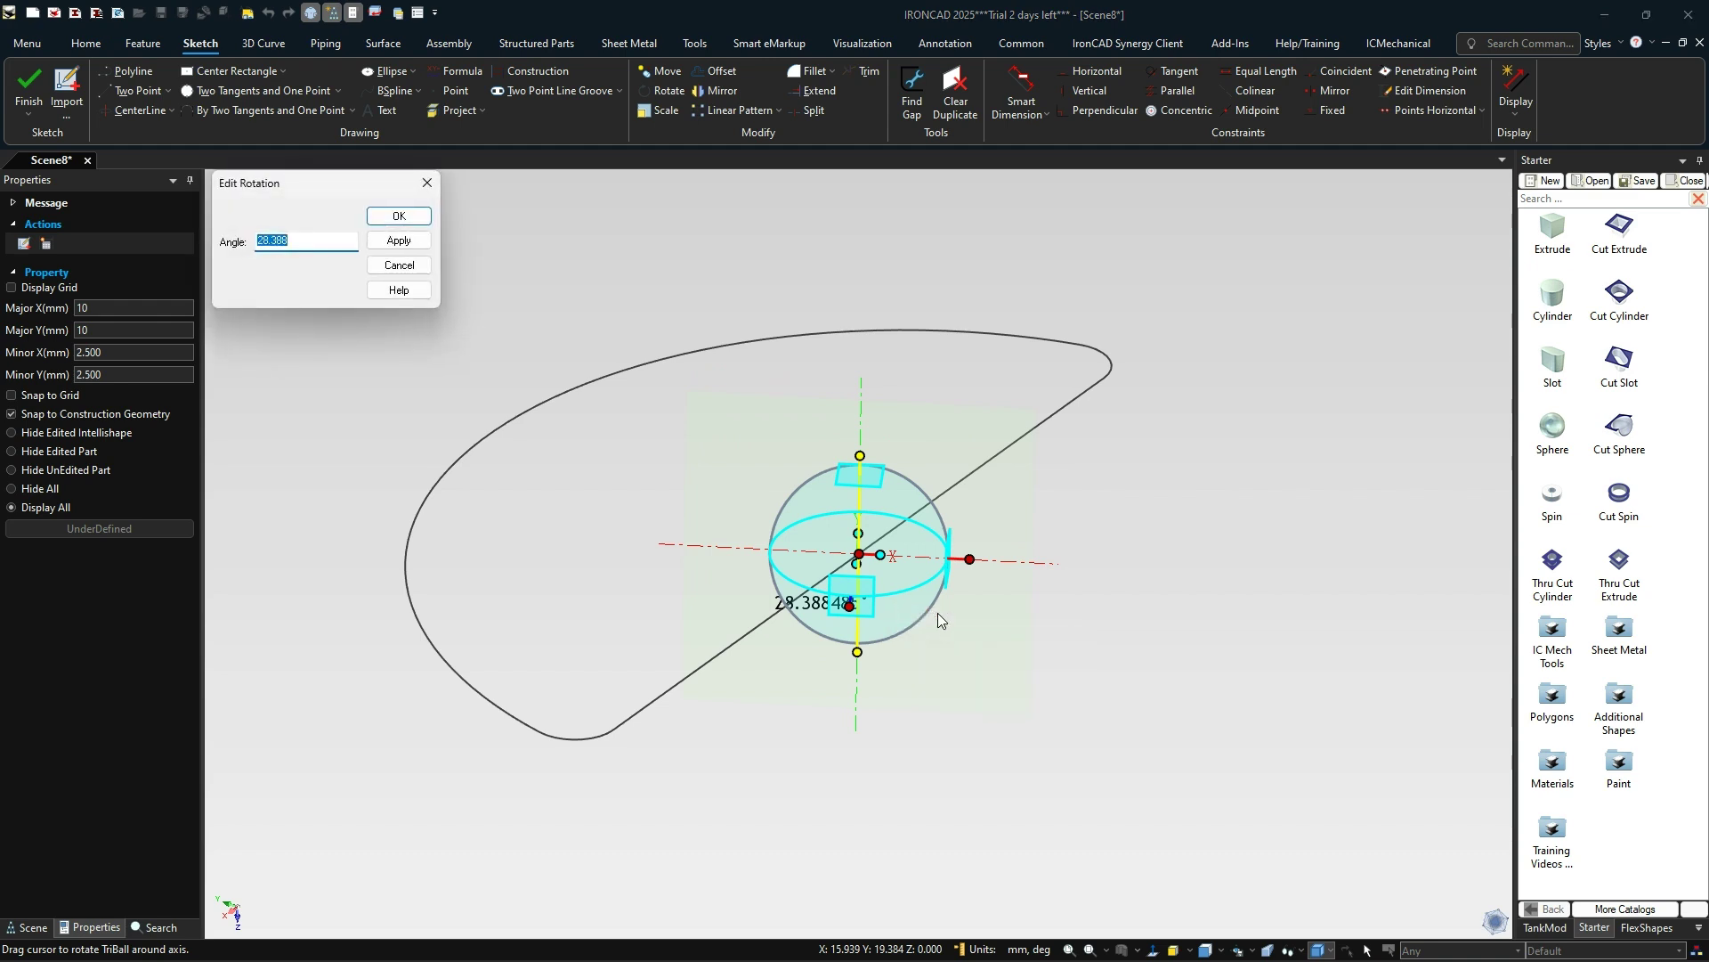
text(90)
key(Return)
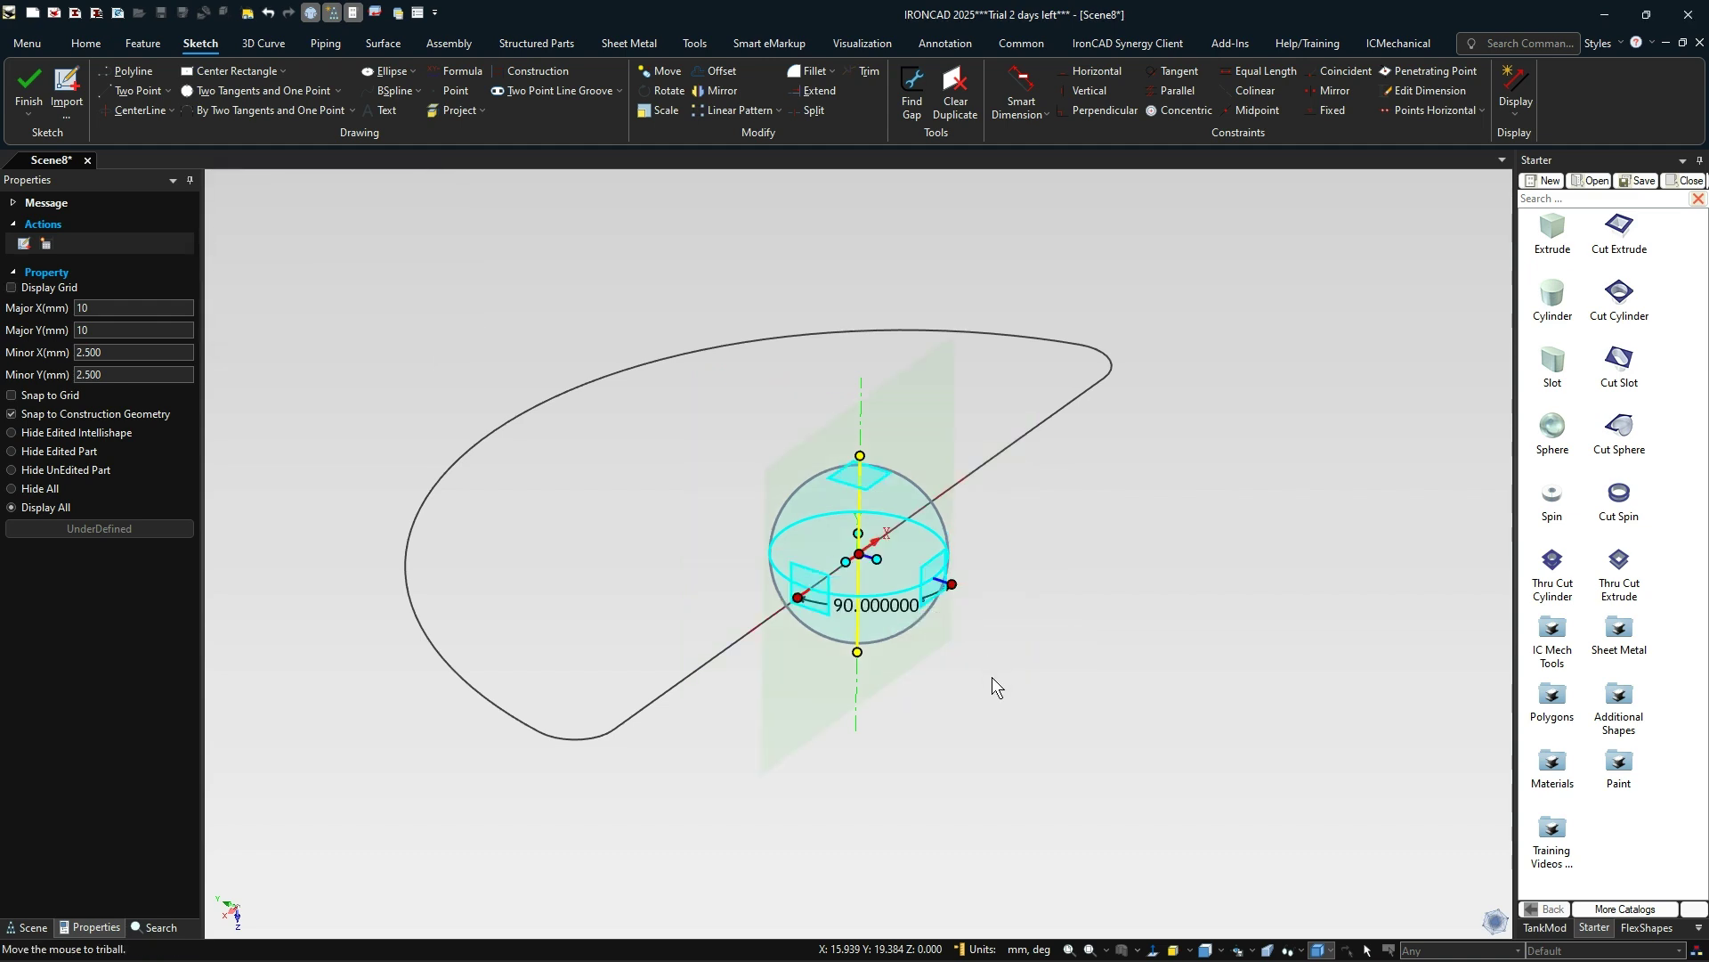
click(953, 584)
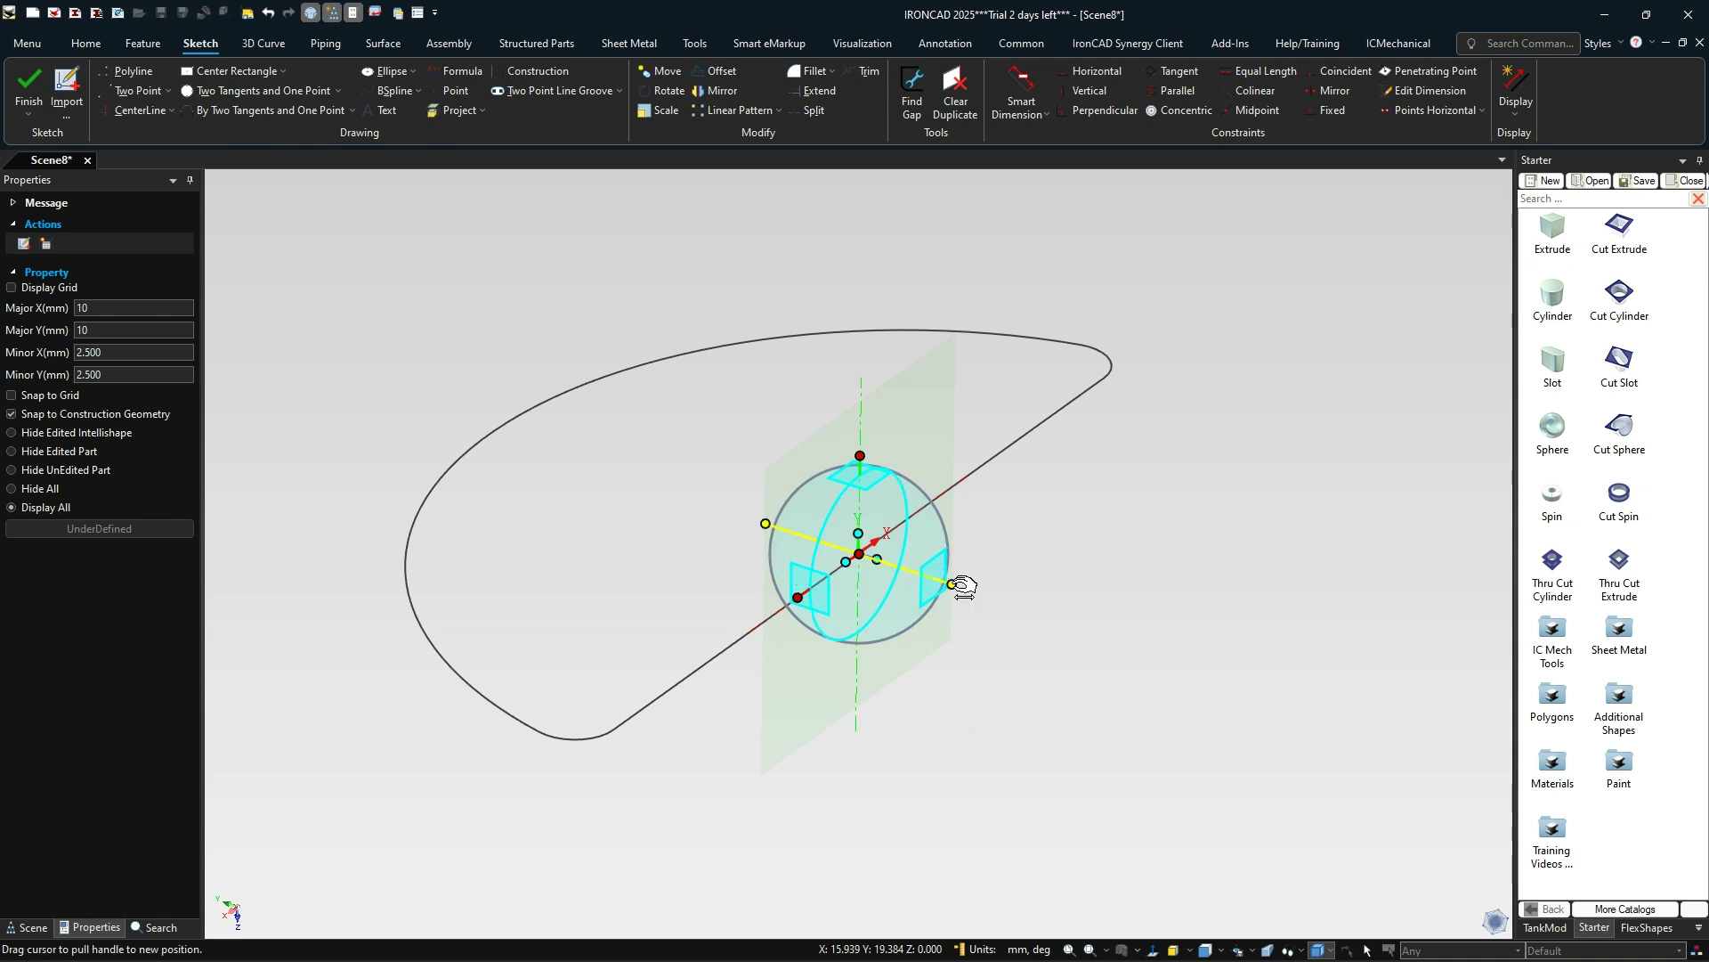
drag(961, 588, 957, 583)
text(13)
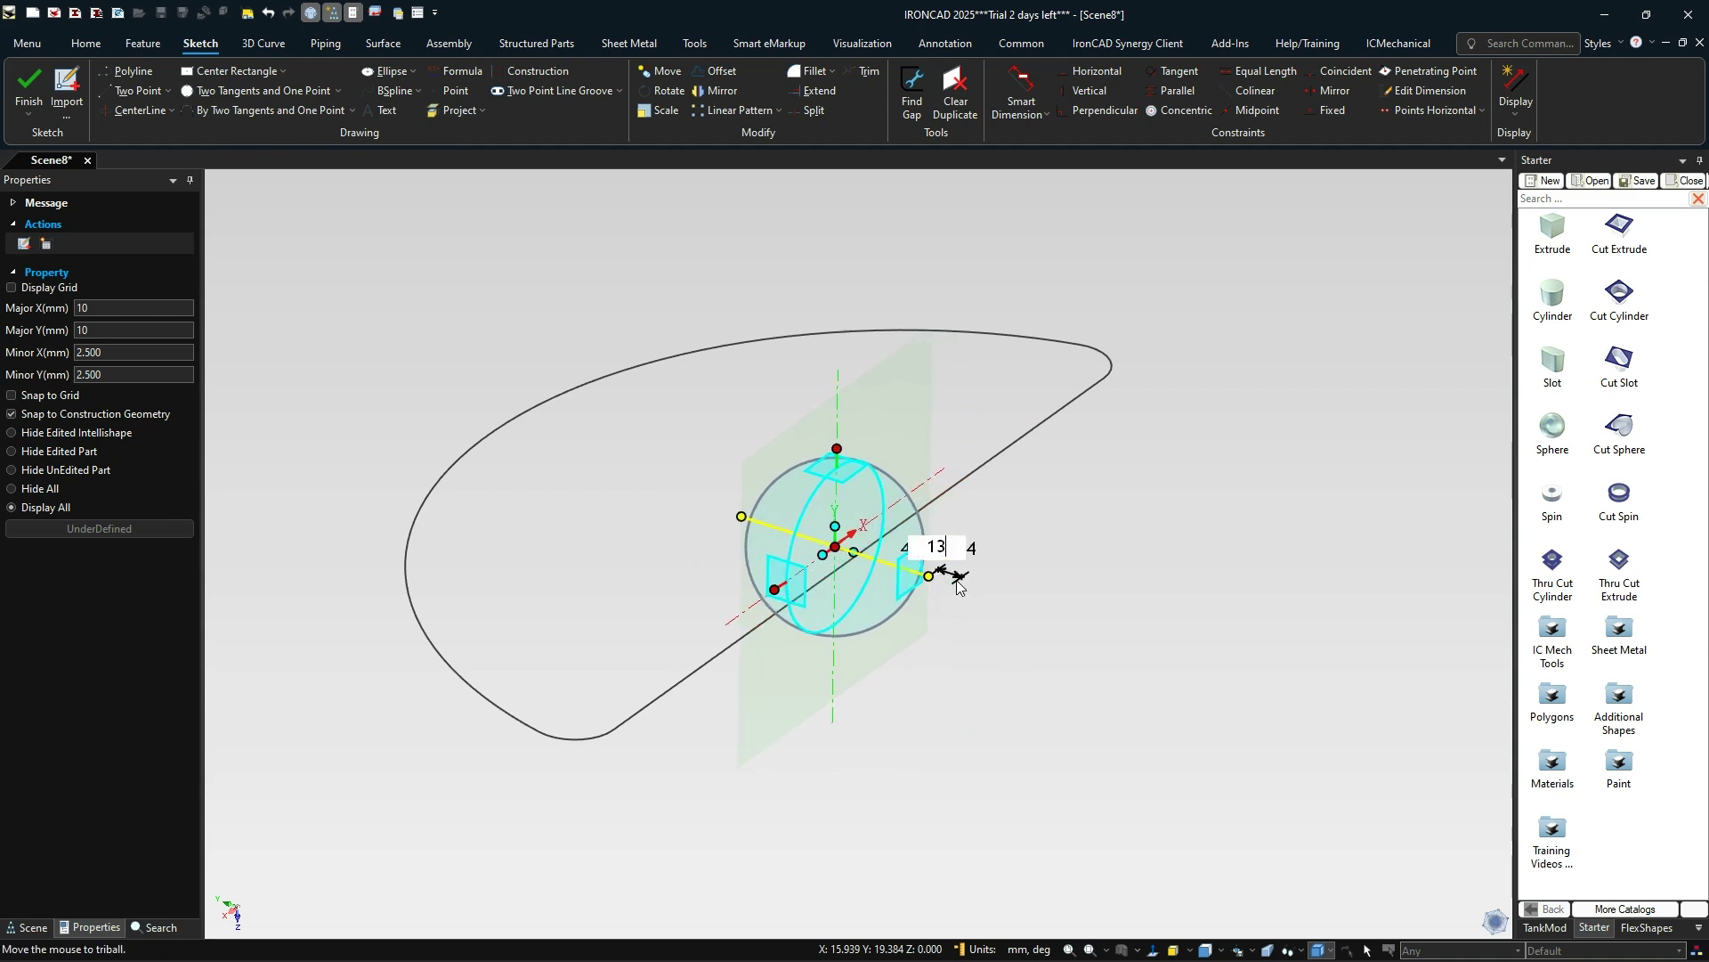
key(Return)
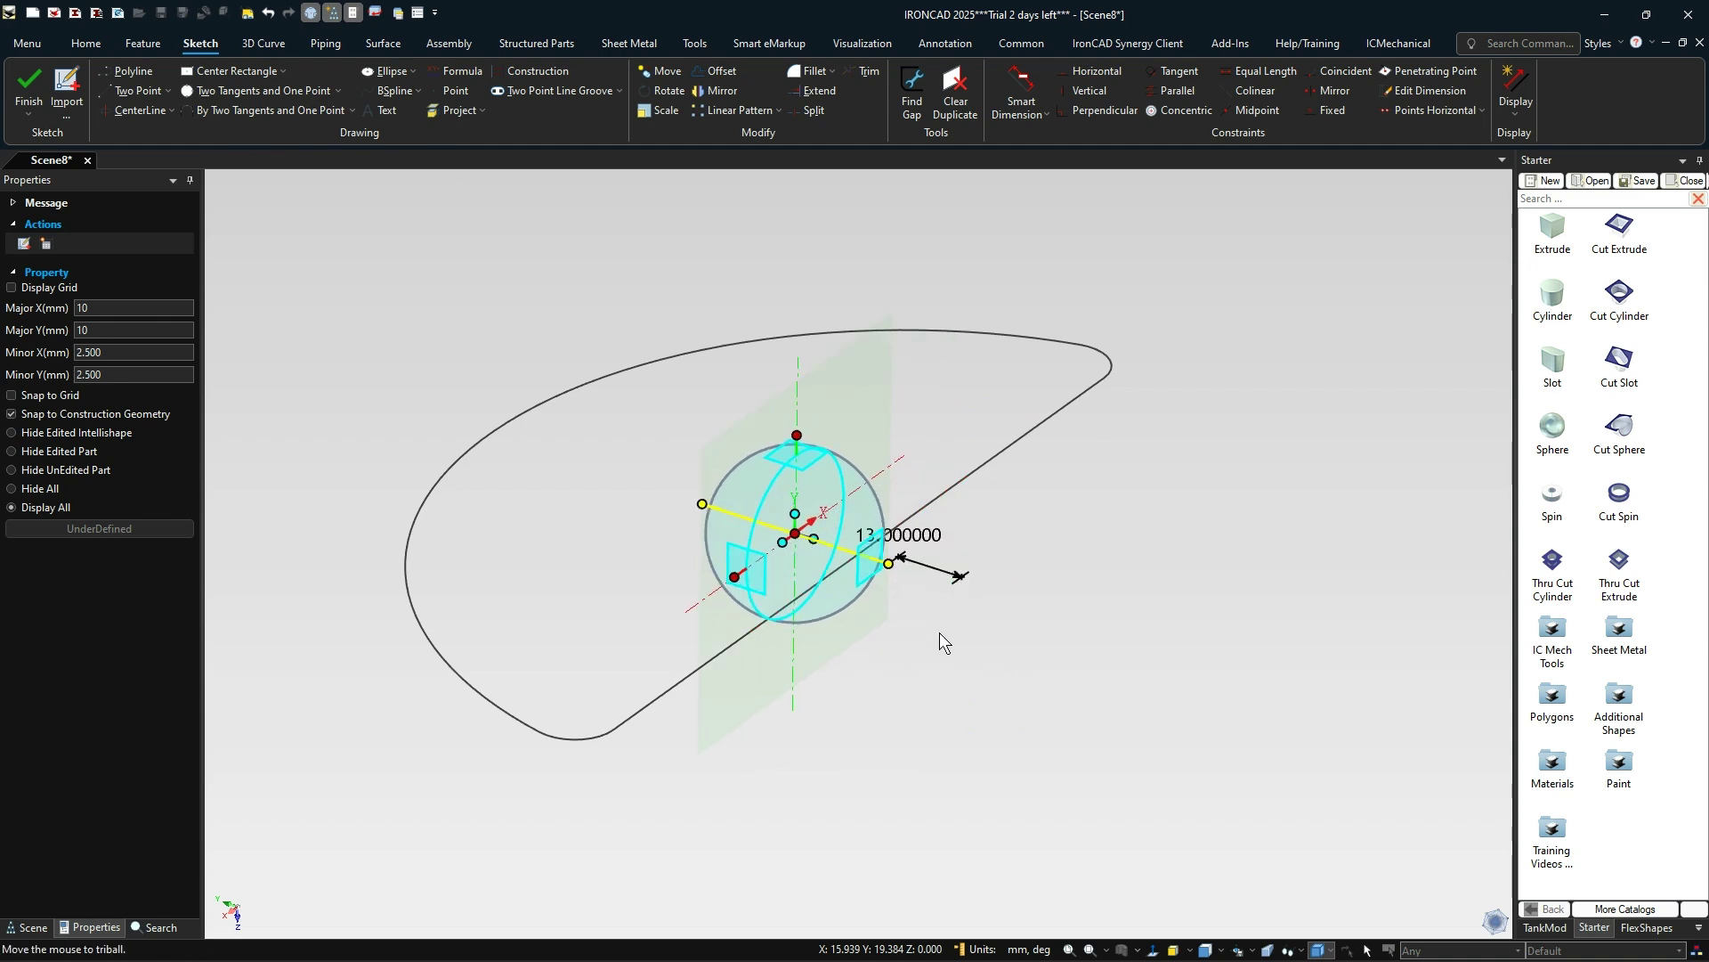
key(F10)
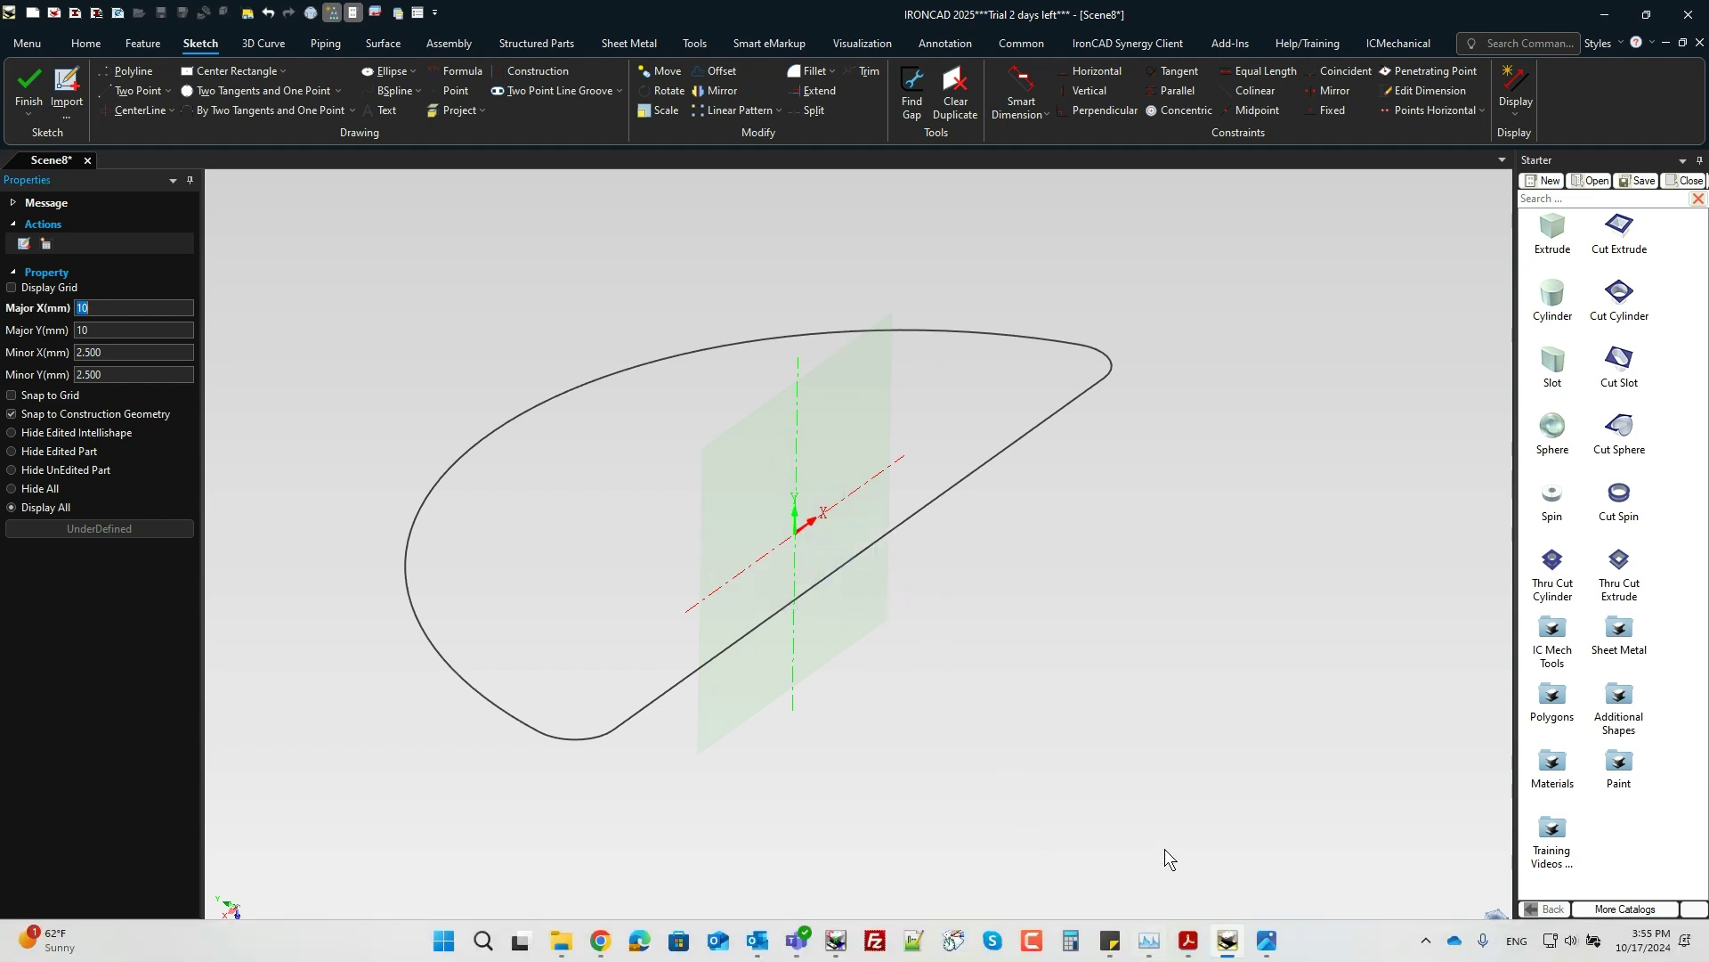
- Draw a 135.75 mm wide center rectangle on the vertical axis and delete its top edge
click(1155, 951)
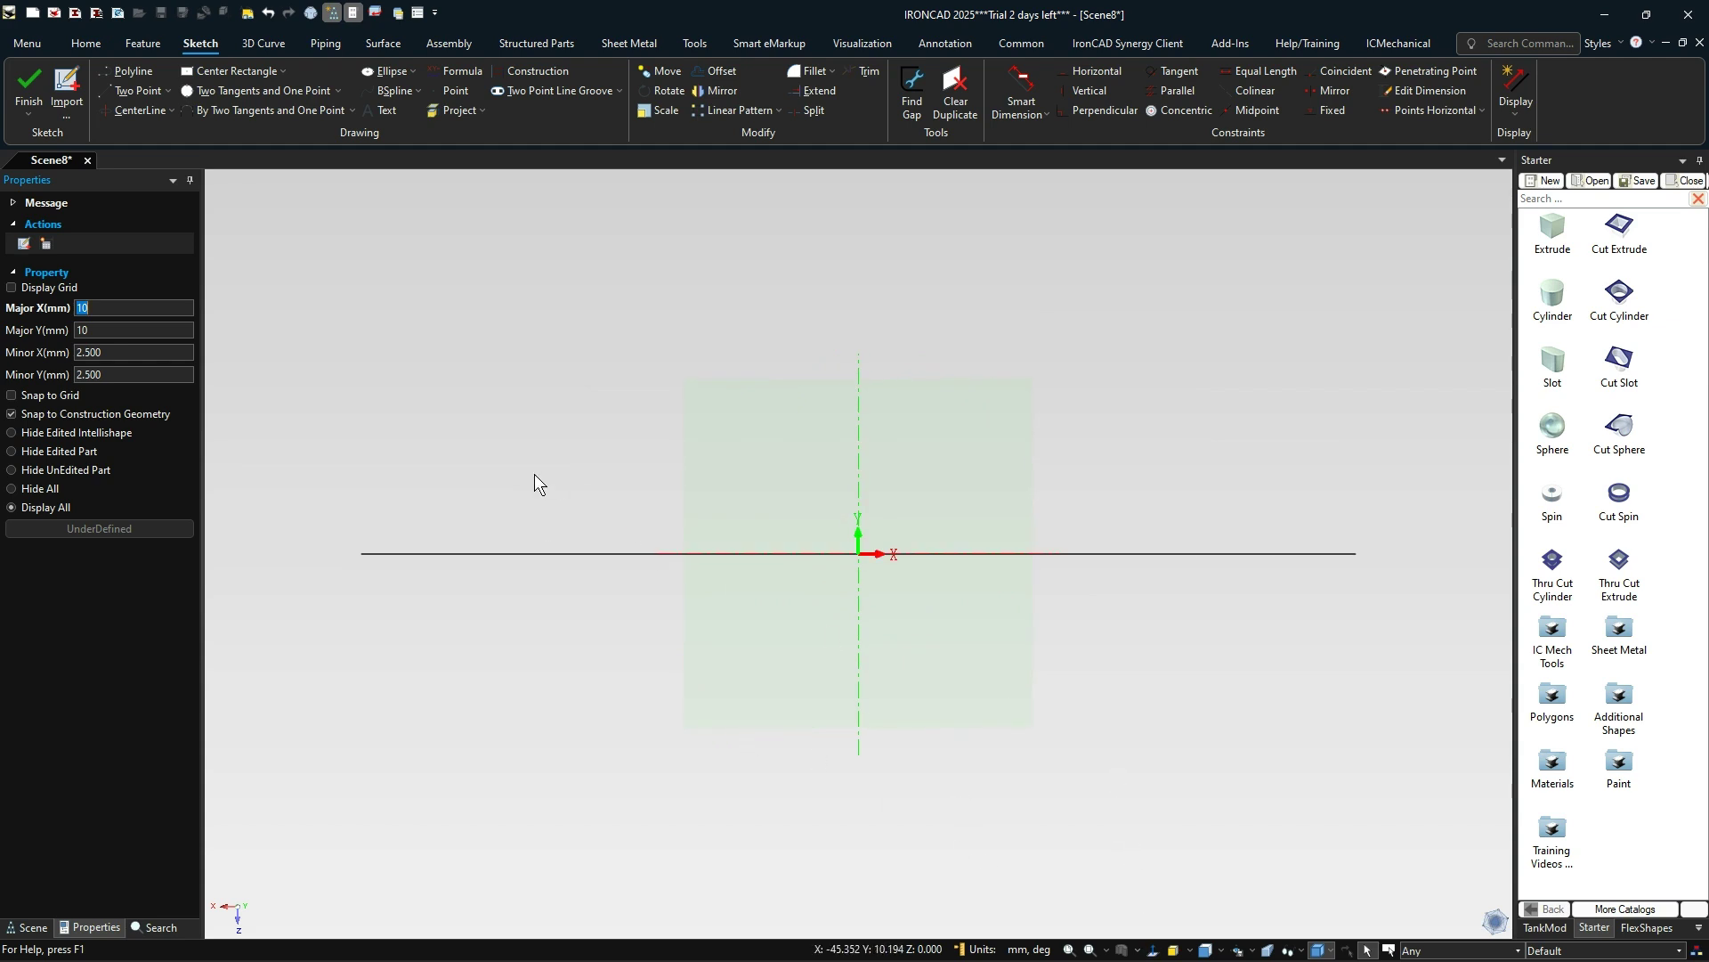
click(233, 72)
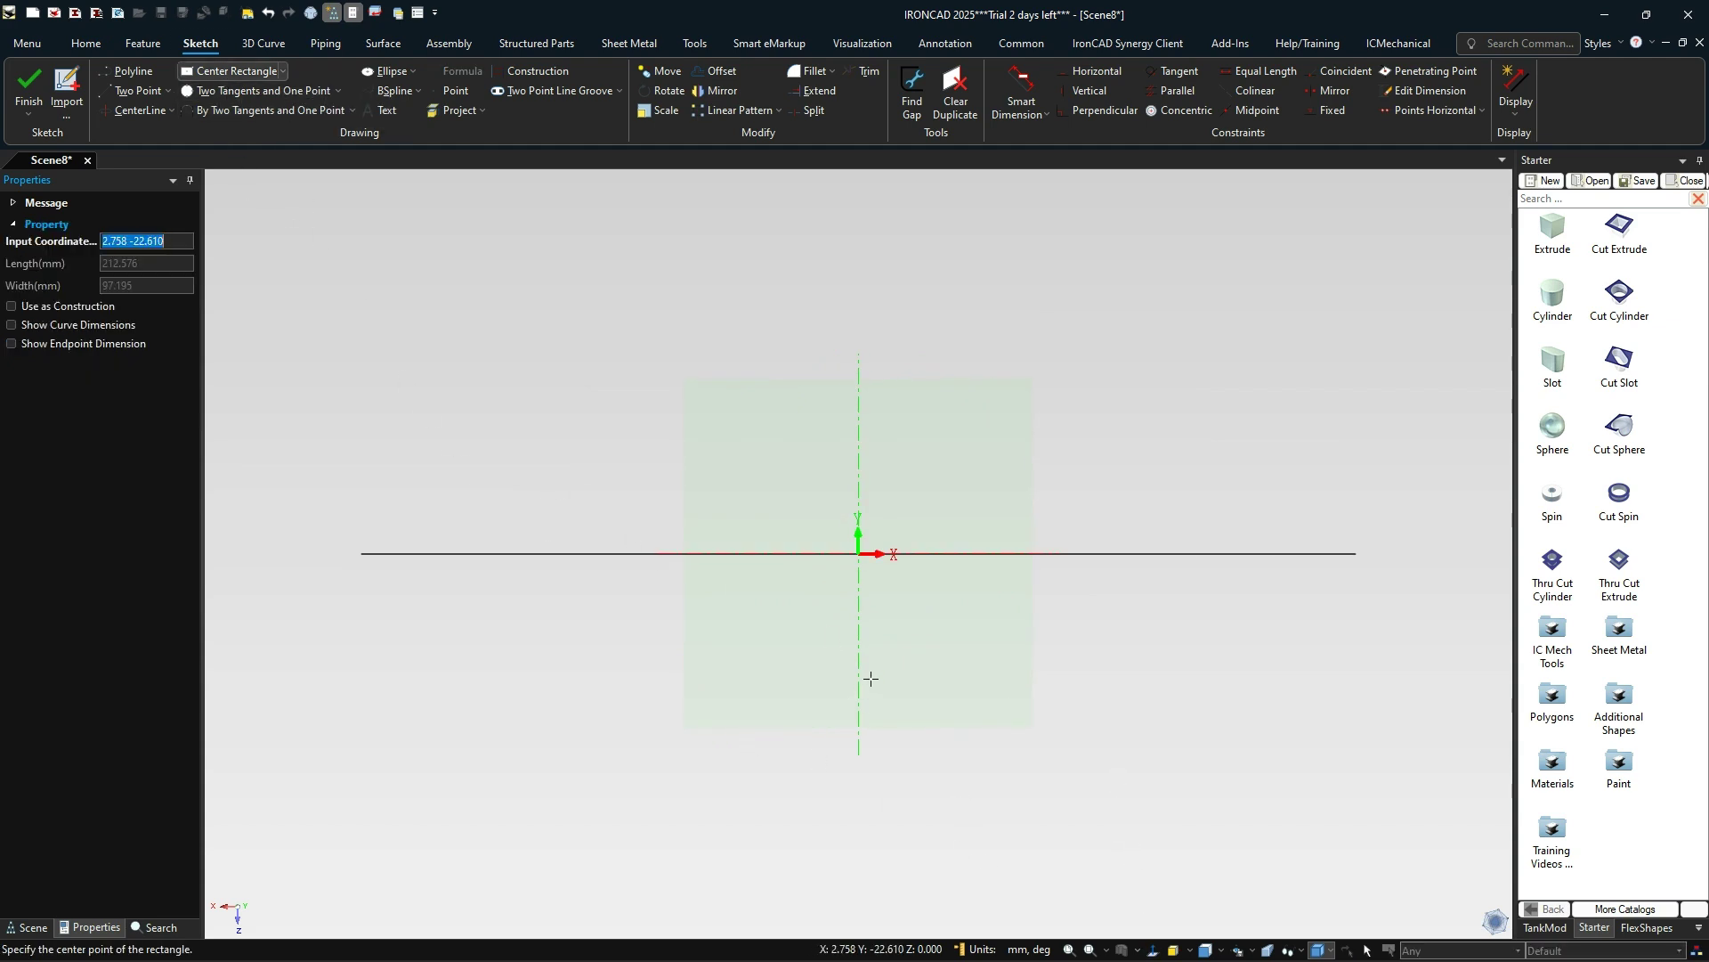
click(858, 653)
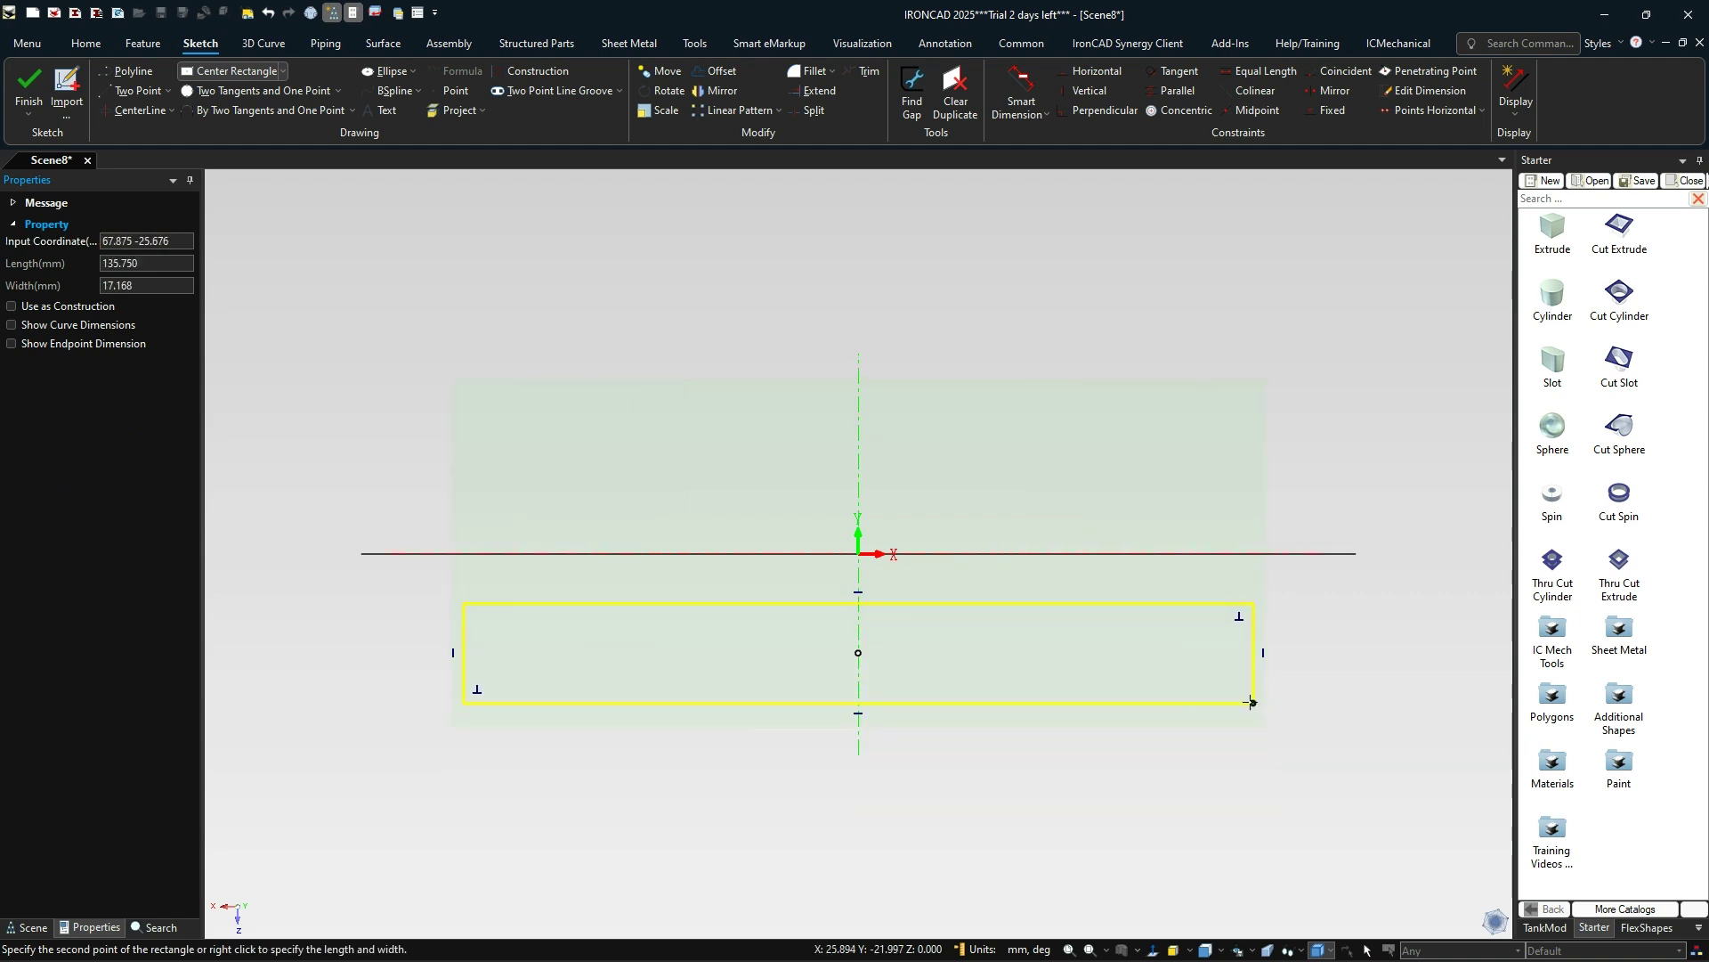
click(1252, 704)
key(Escape)
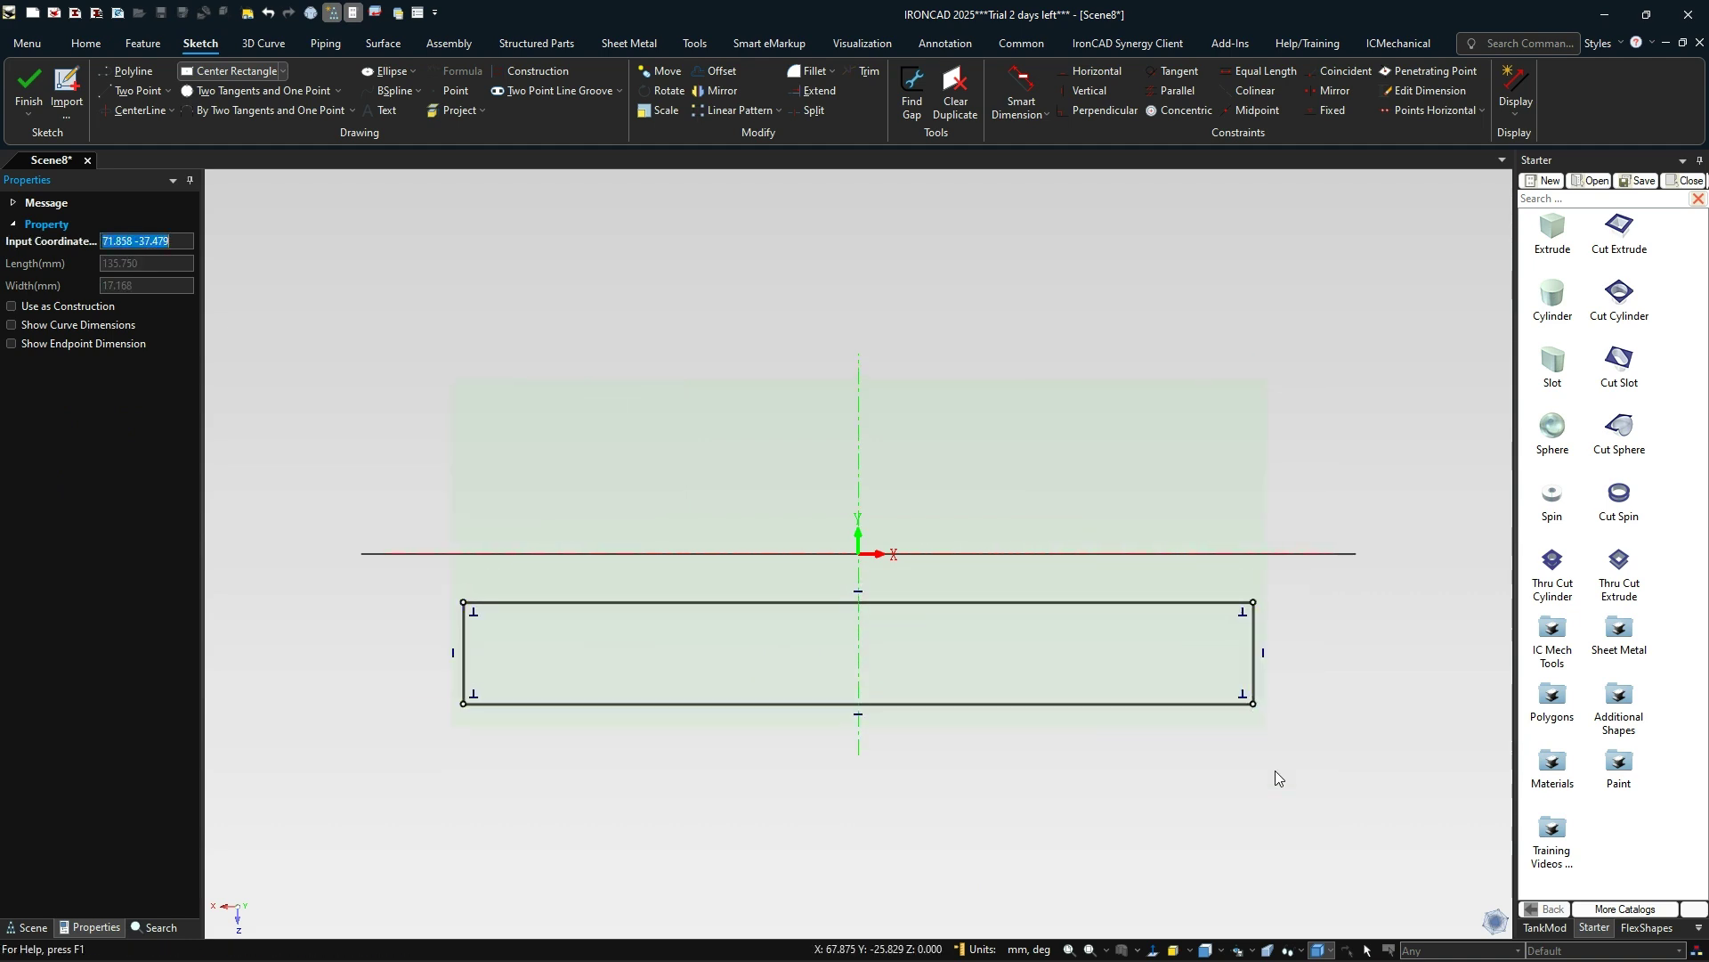
click(1084, 604)
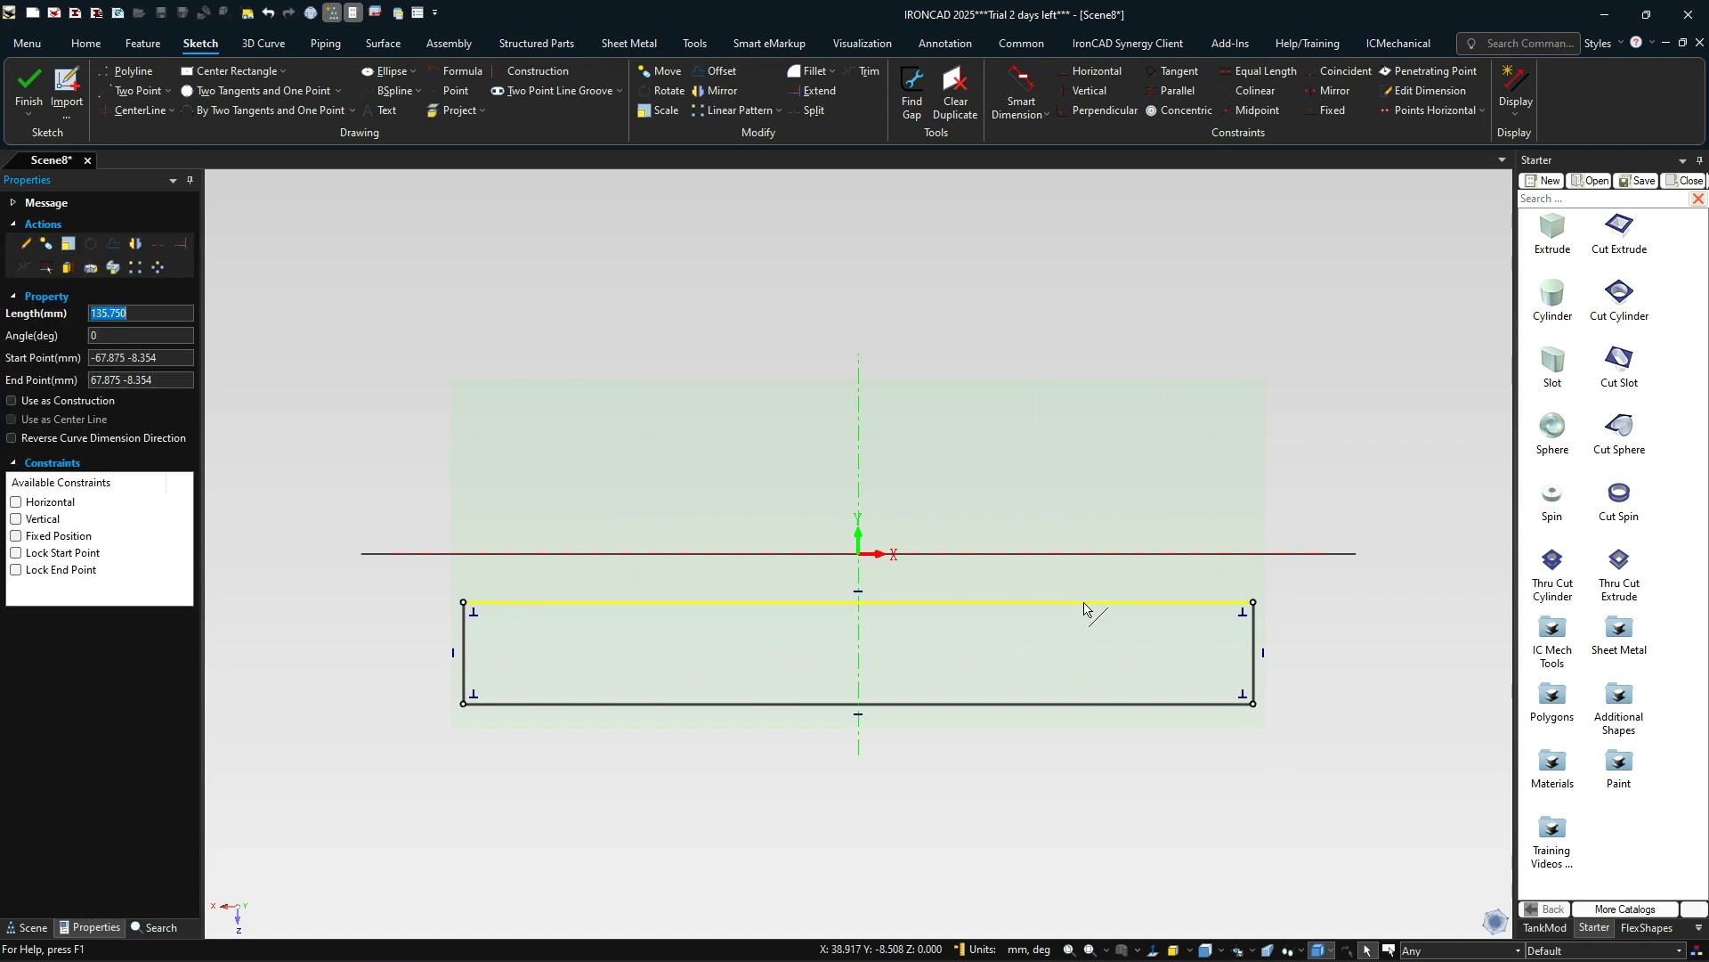
key(Delete)
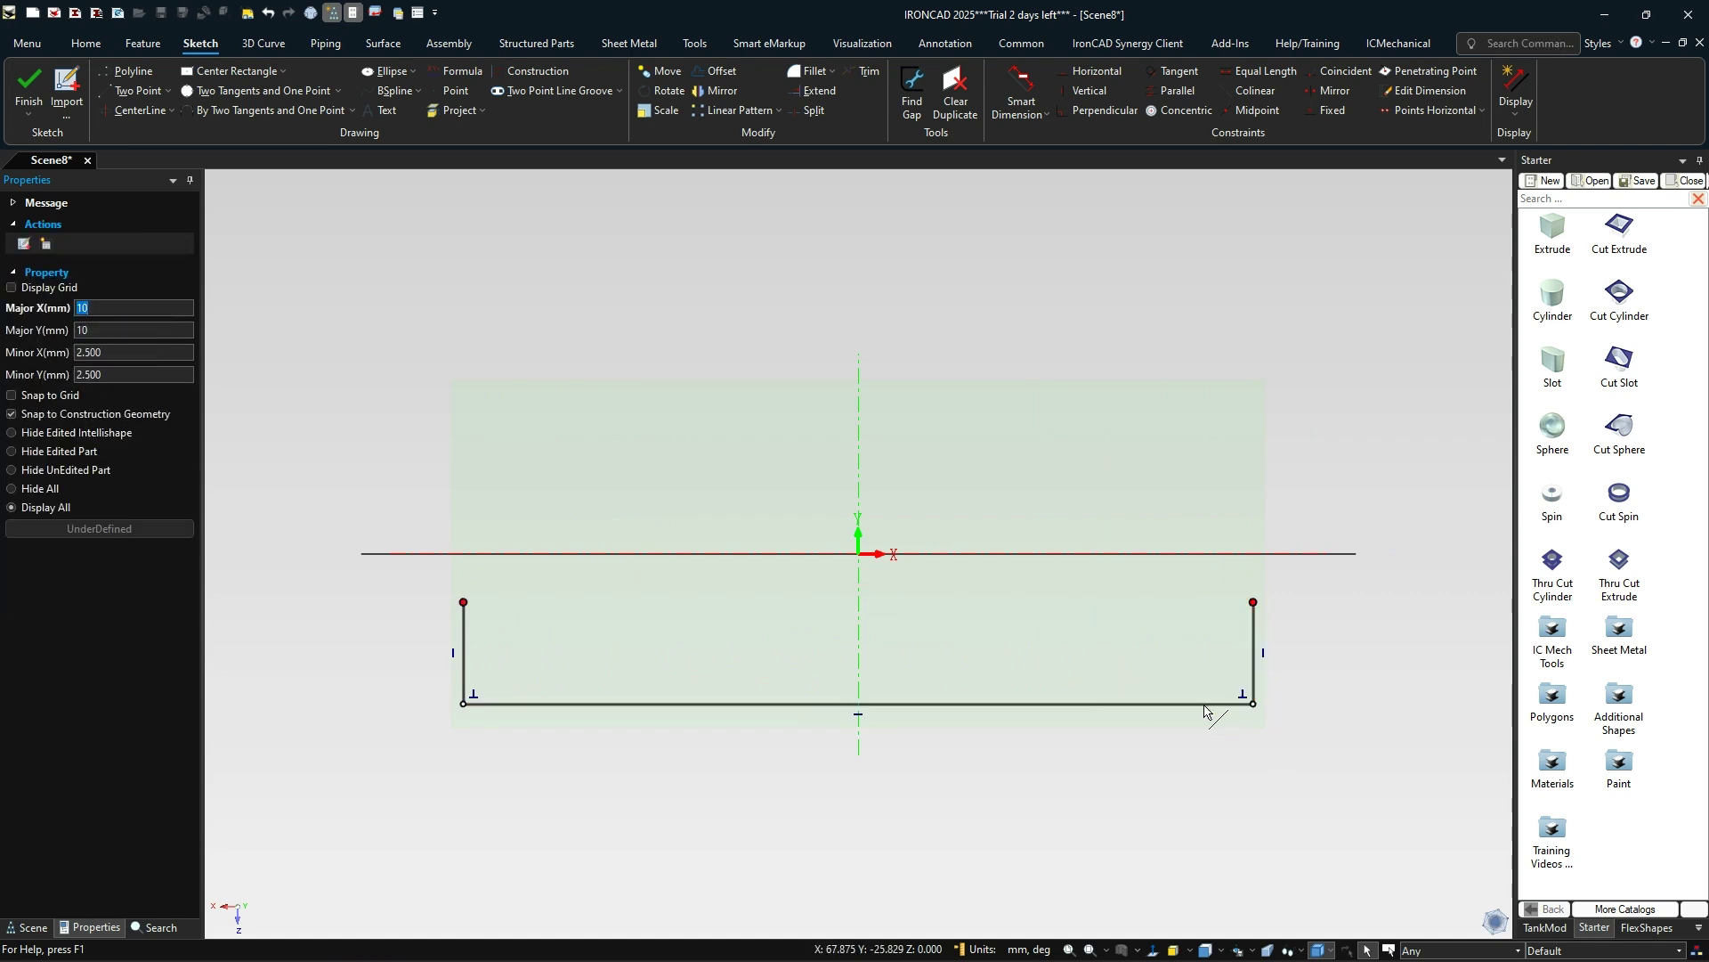
- Turn on automatic Tangent constraints in the sketch constraint settings
right_click(1033, 666)
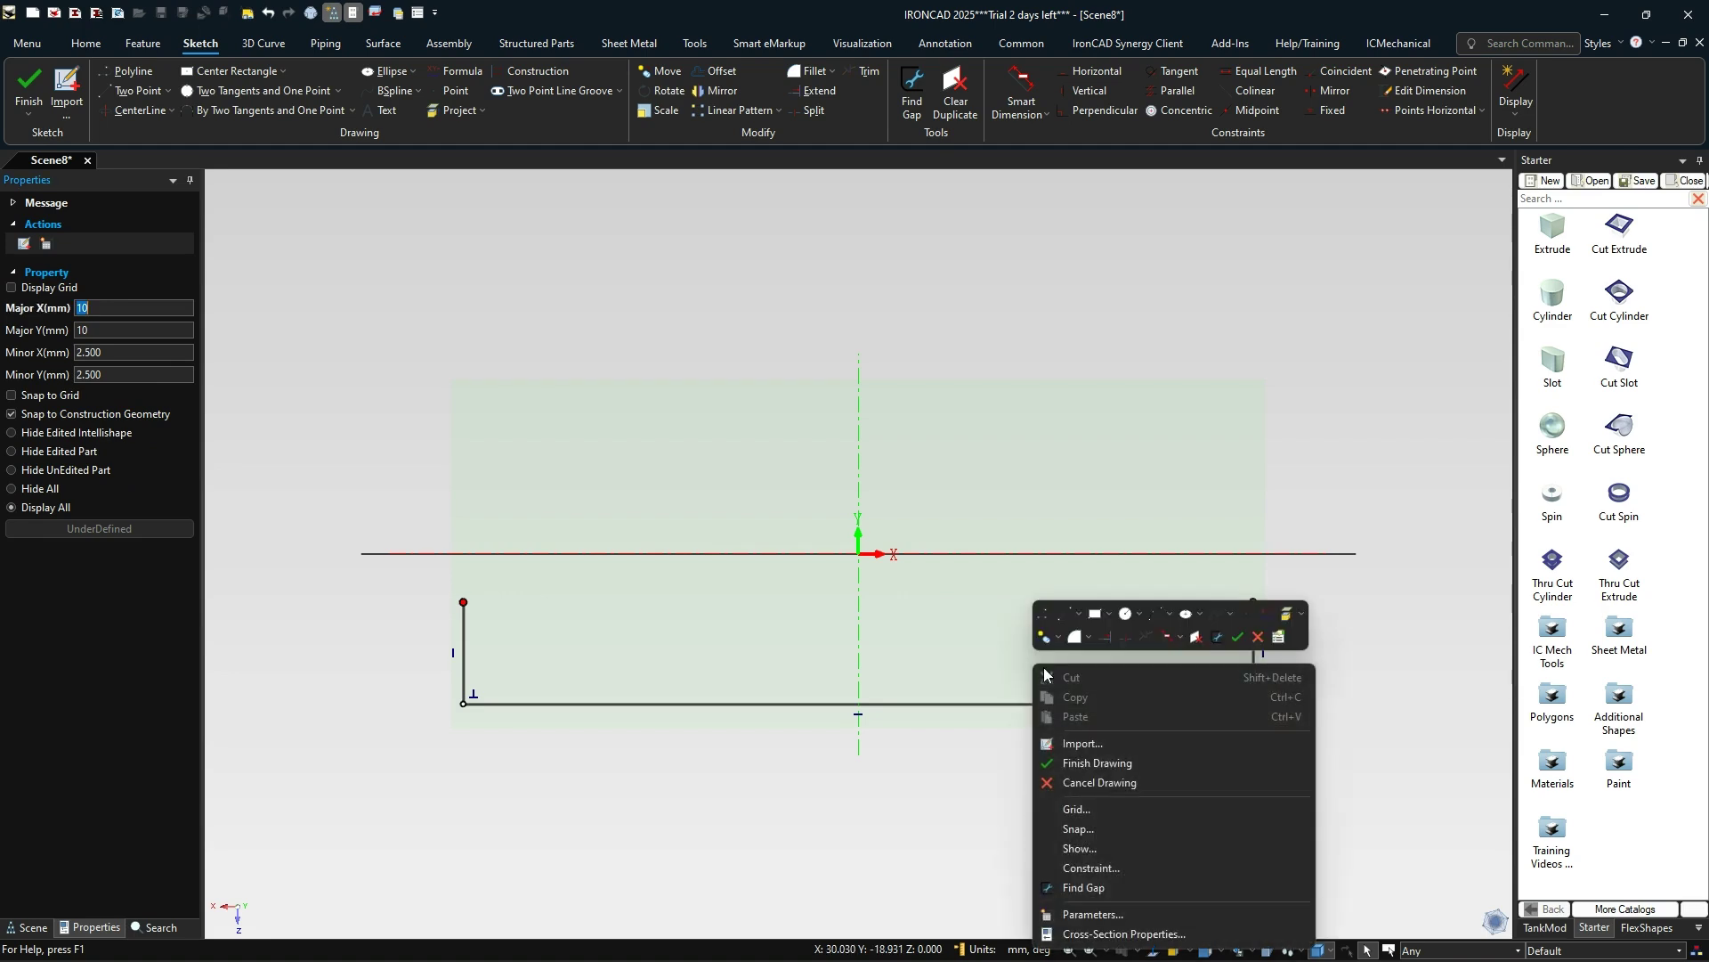
click(1120, 870)
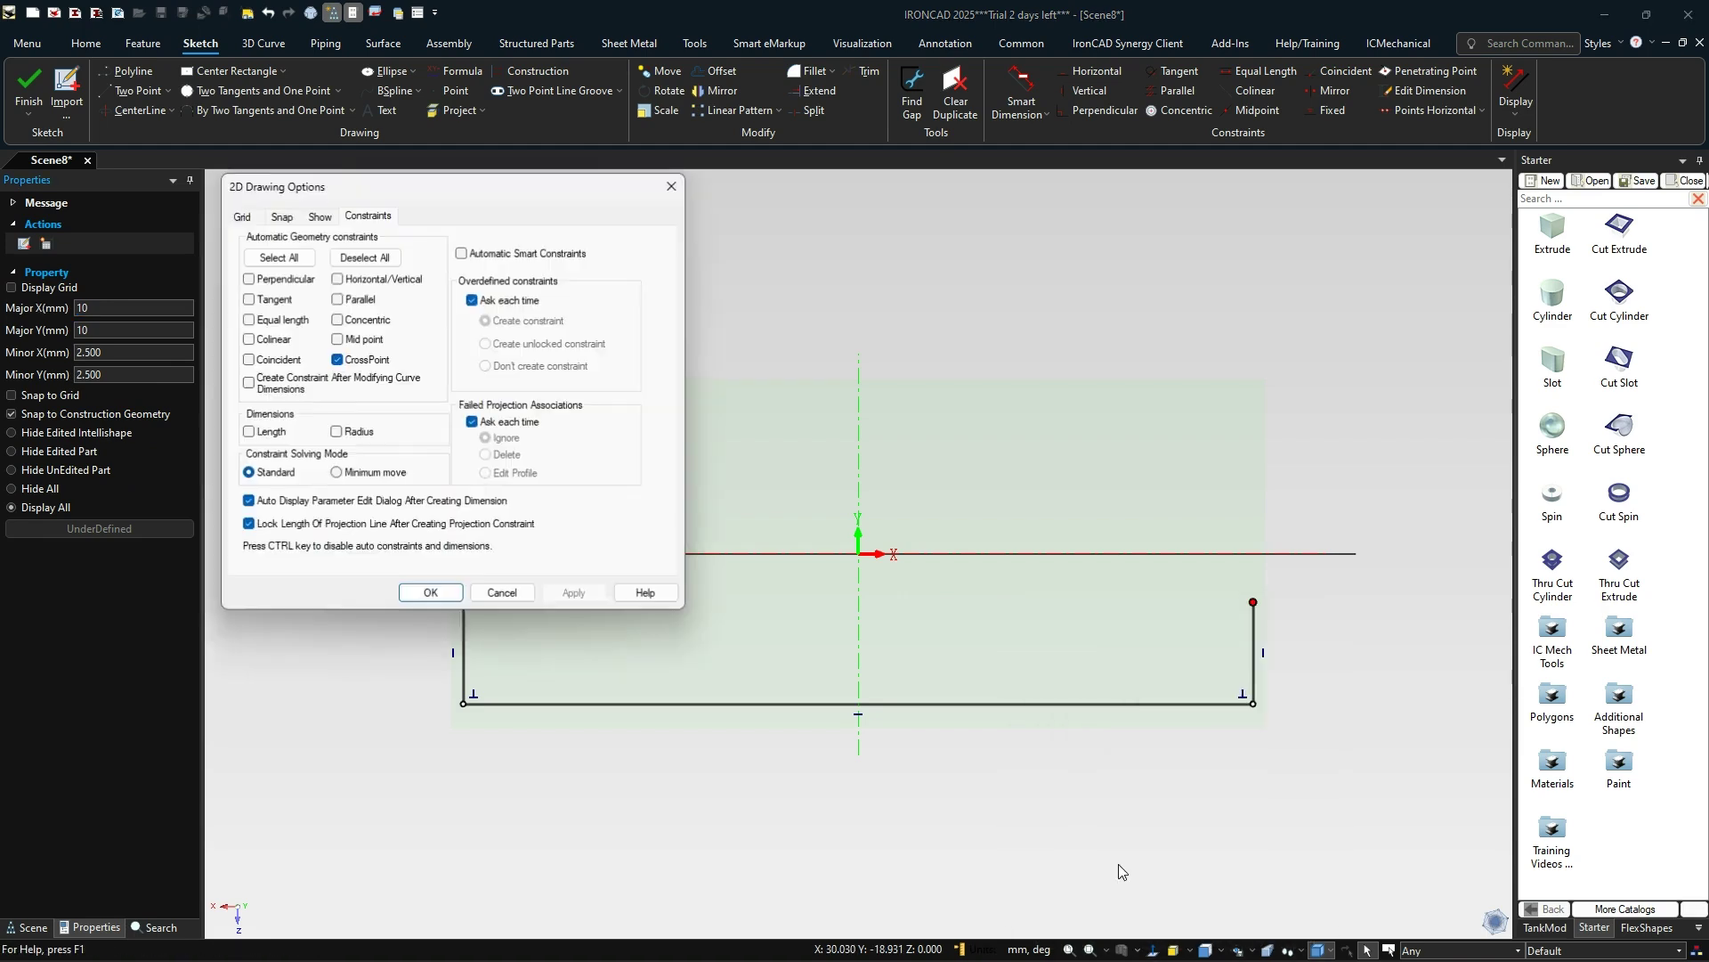
click(249, 299)
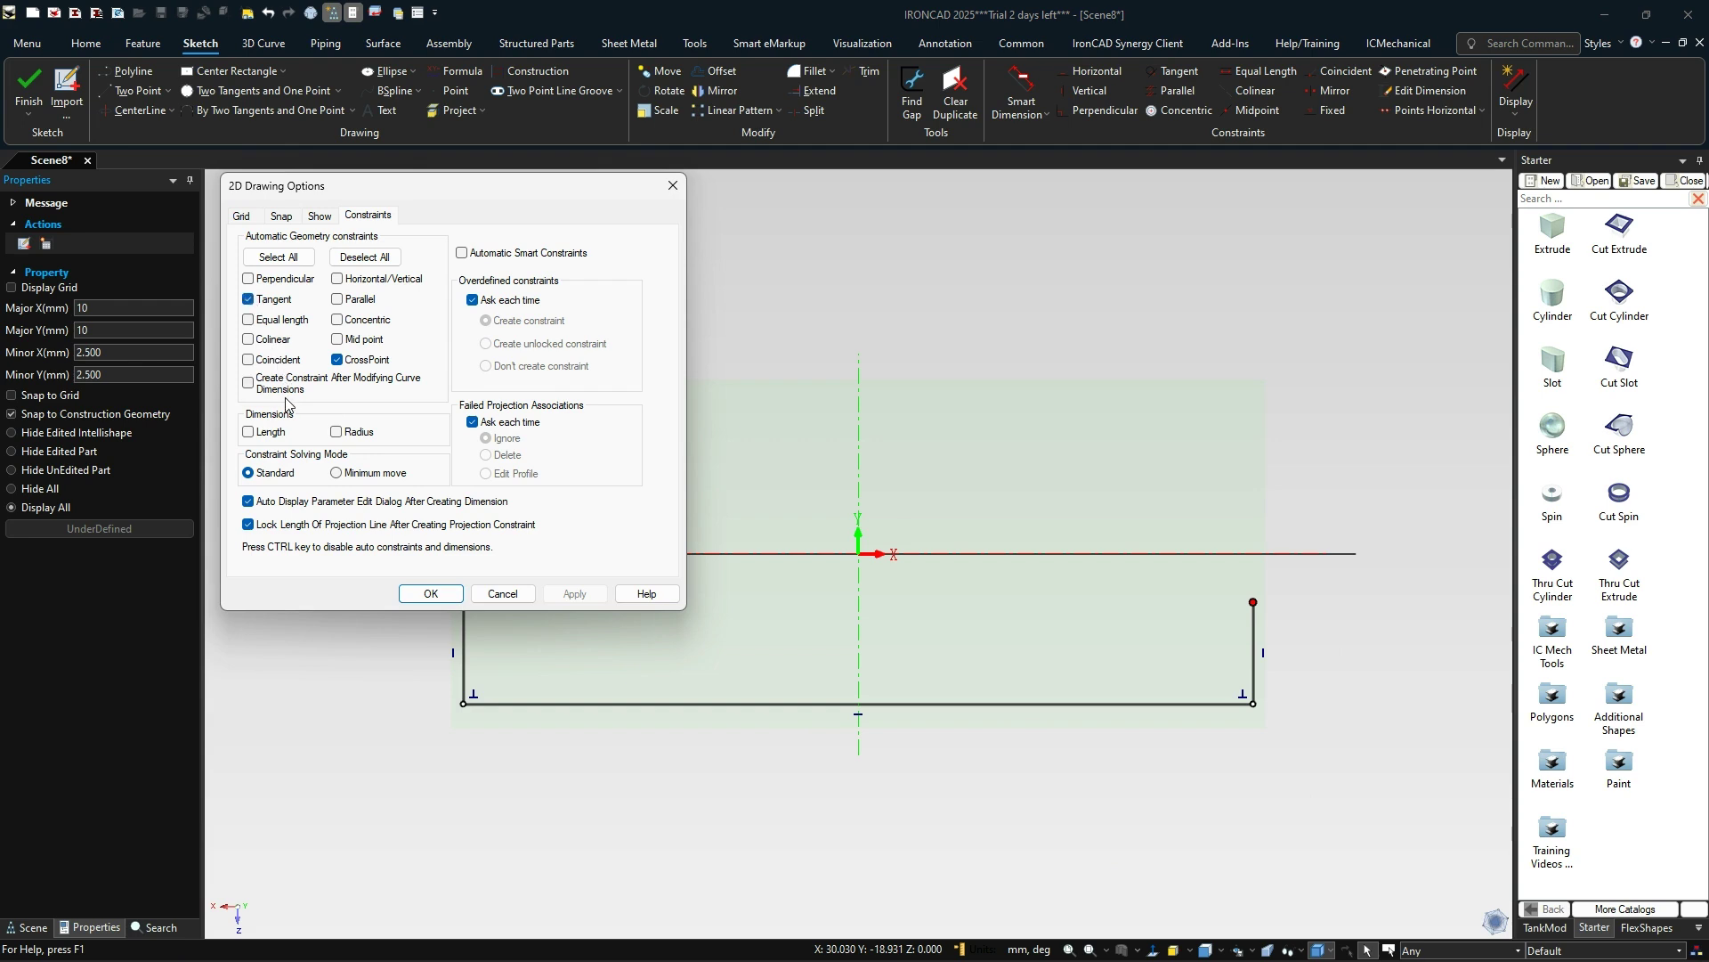
click(430, 592)
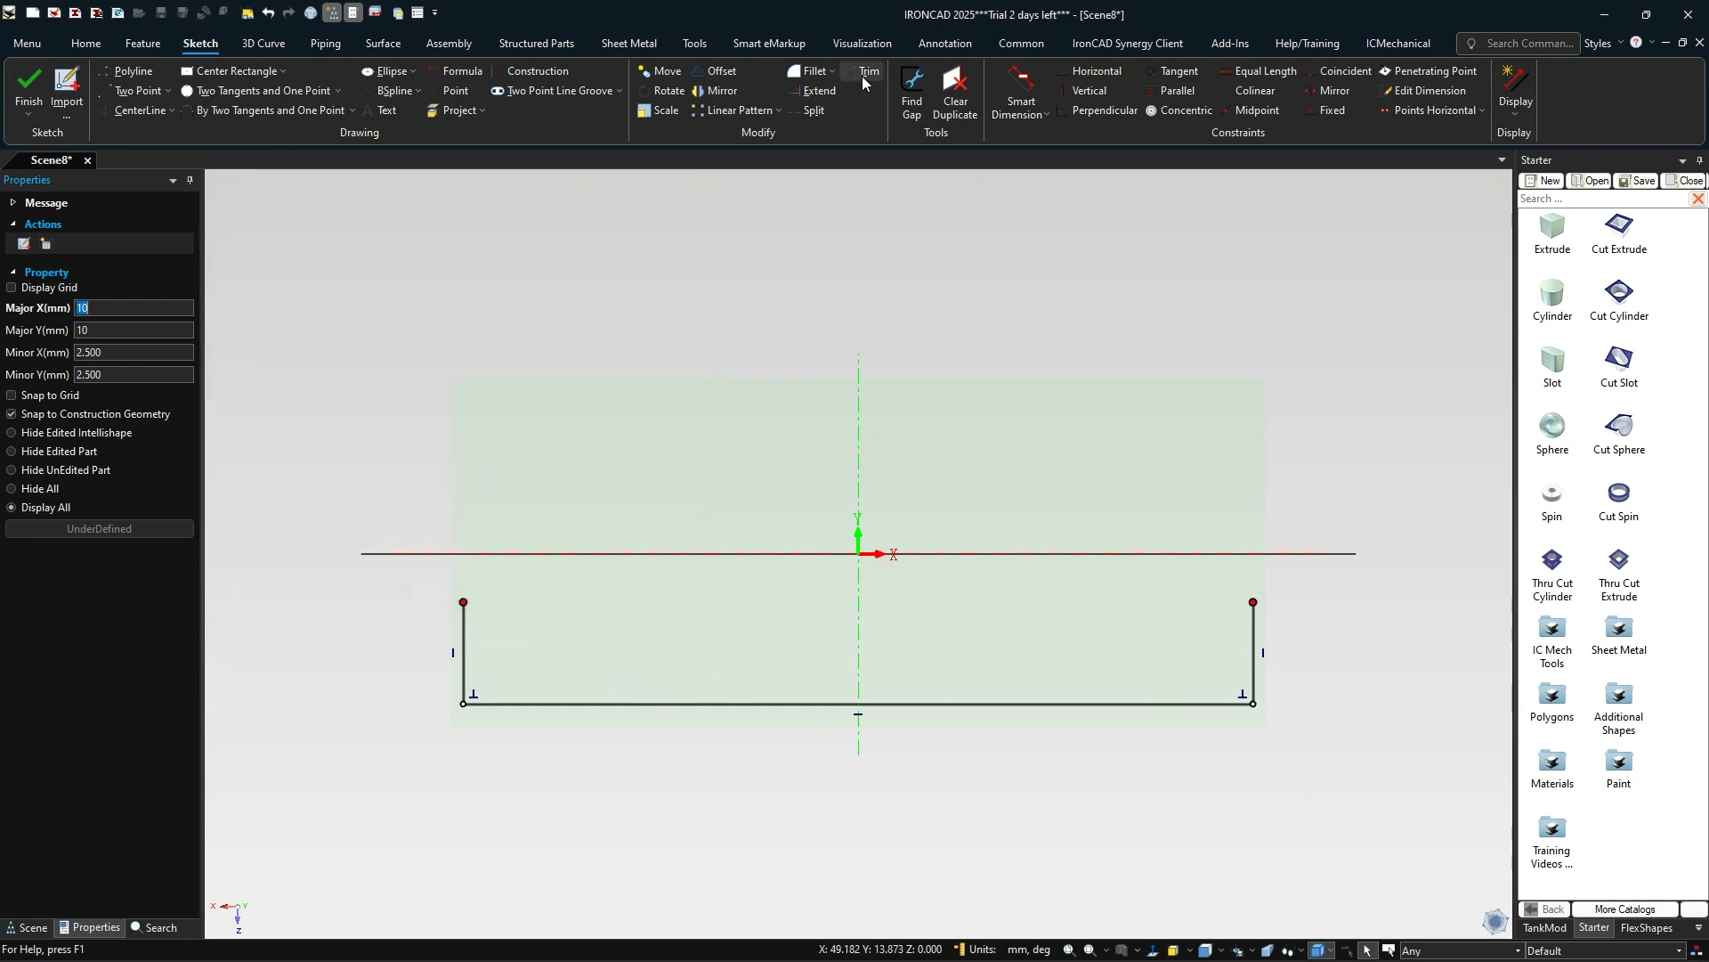
- Round the U profile's bottom corners with radius-5 fillets
mouse_move(1326, 775)
mouse_down()
mouse_move(627, 660)
mouse_move(404, 660)
mouse_up()
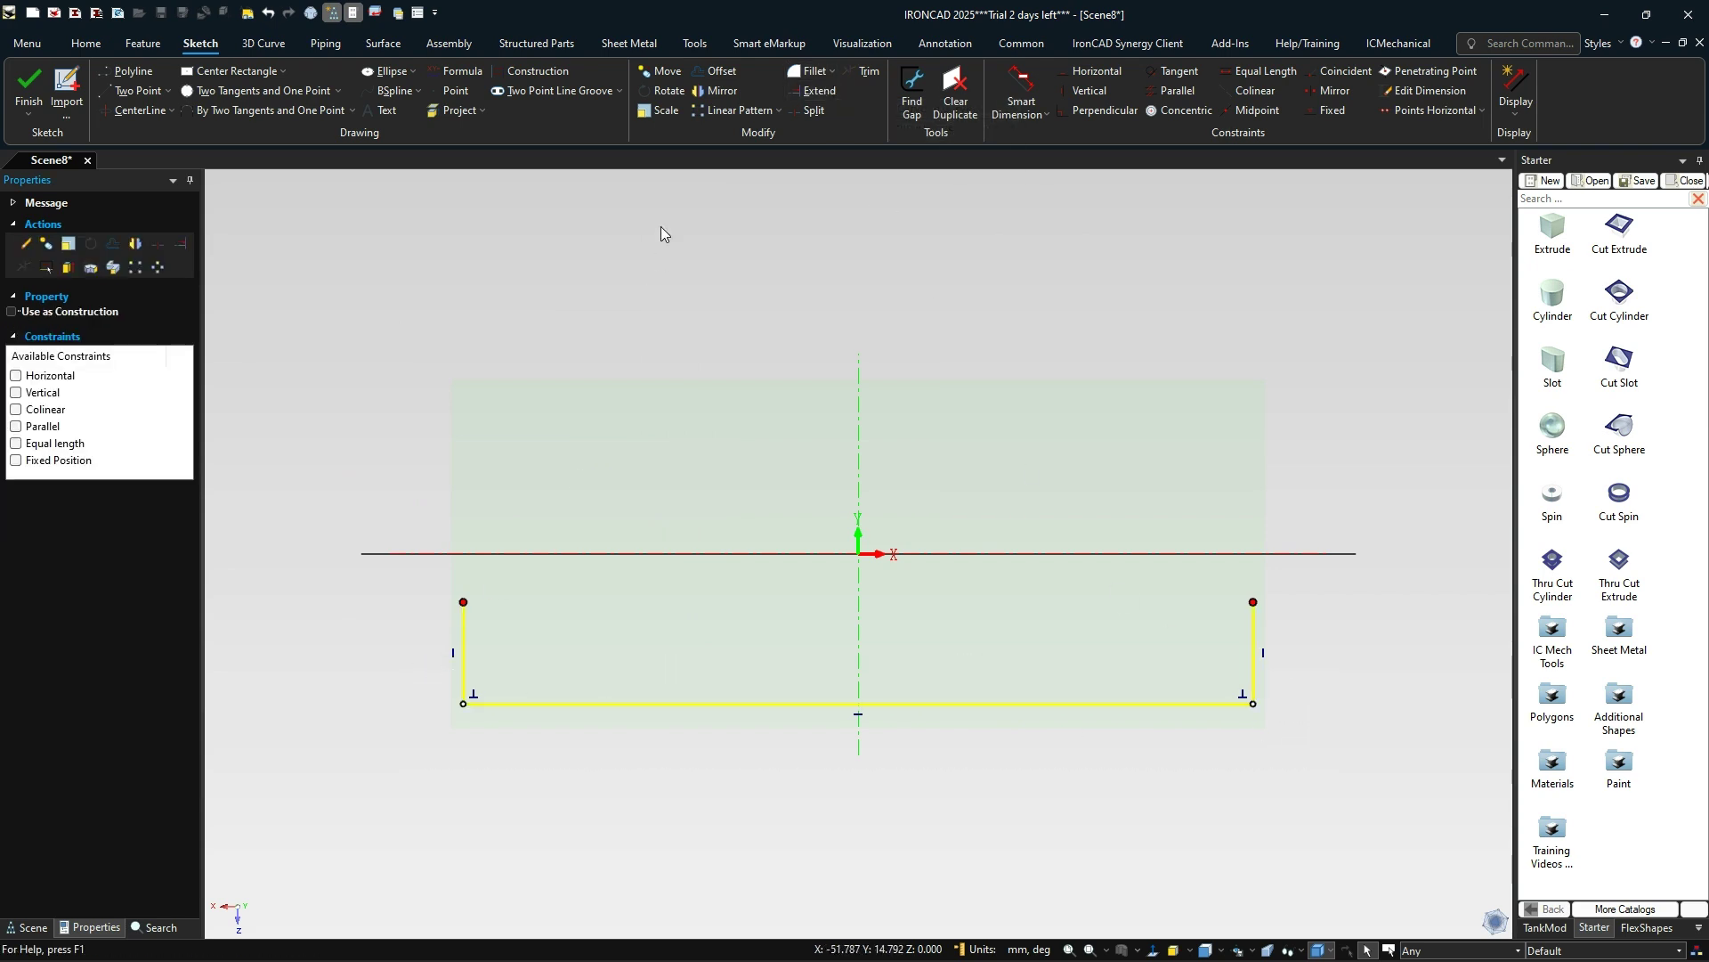
click(813, 70)
click(1254, 703)
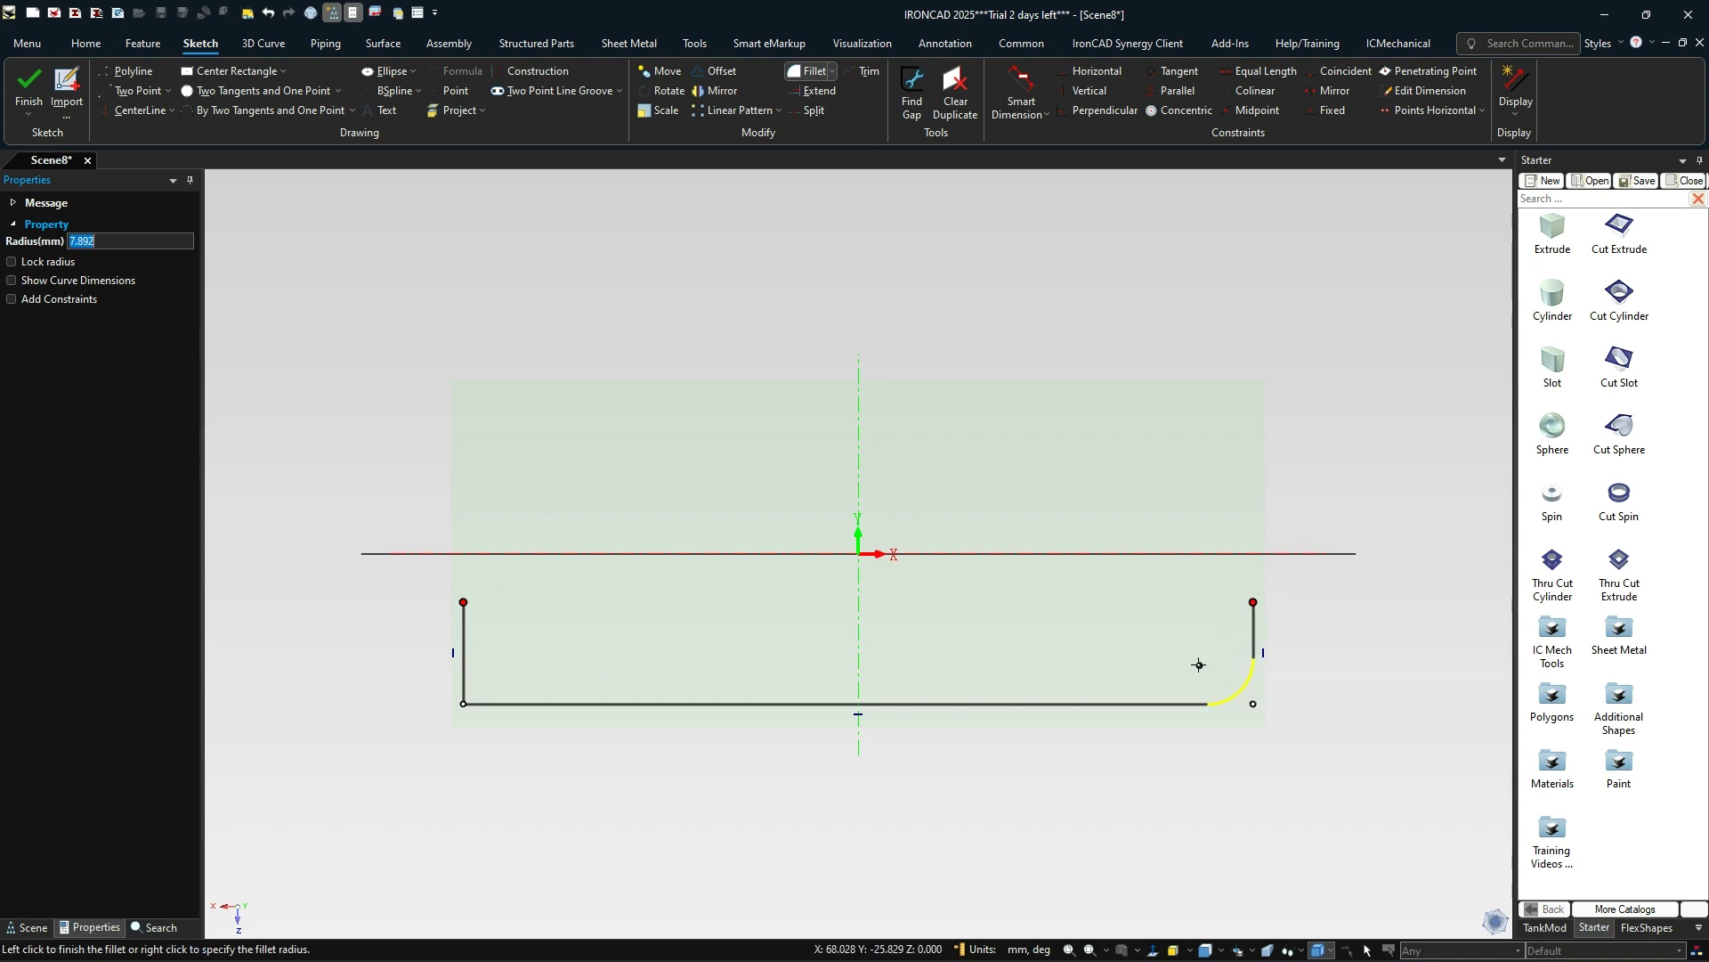
key(Escape)
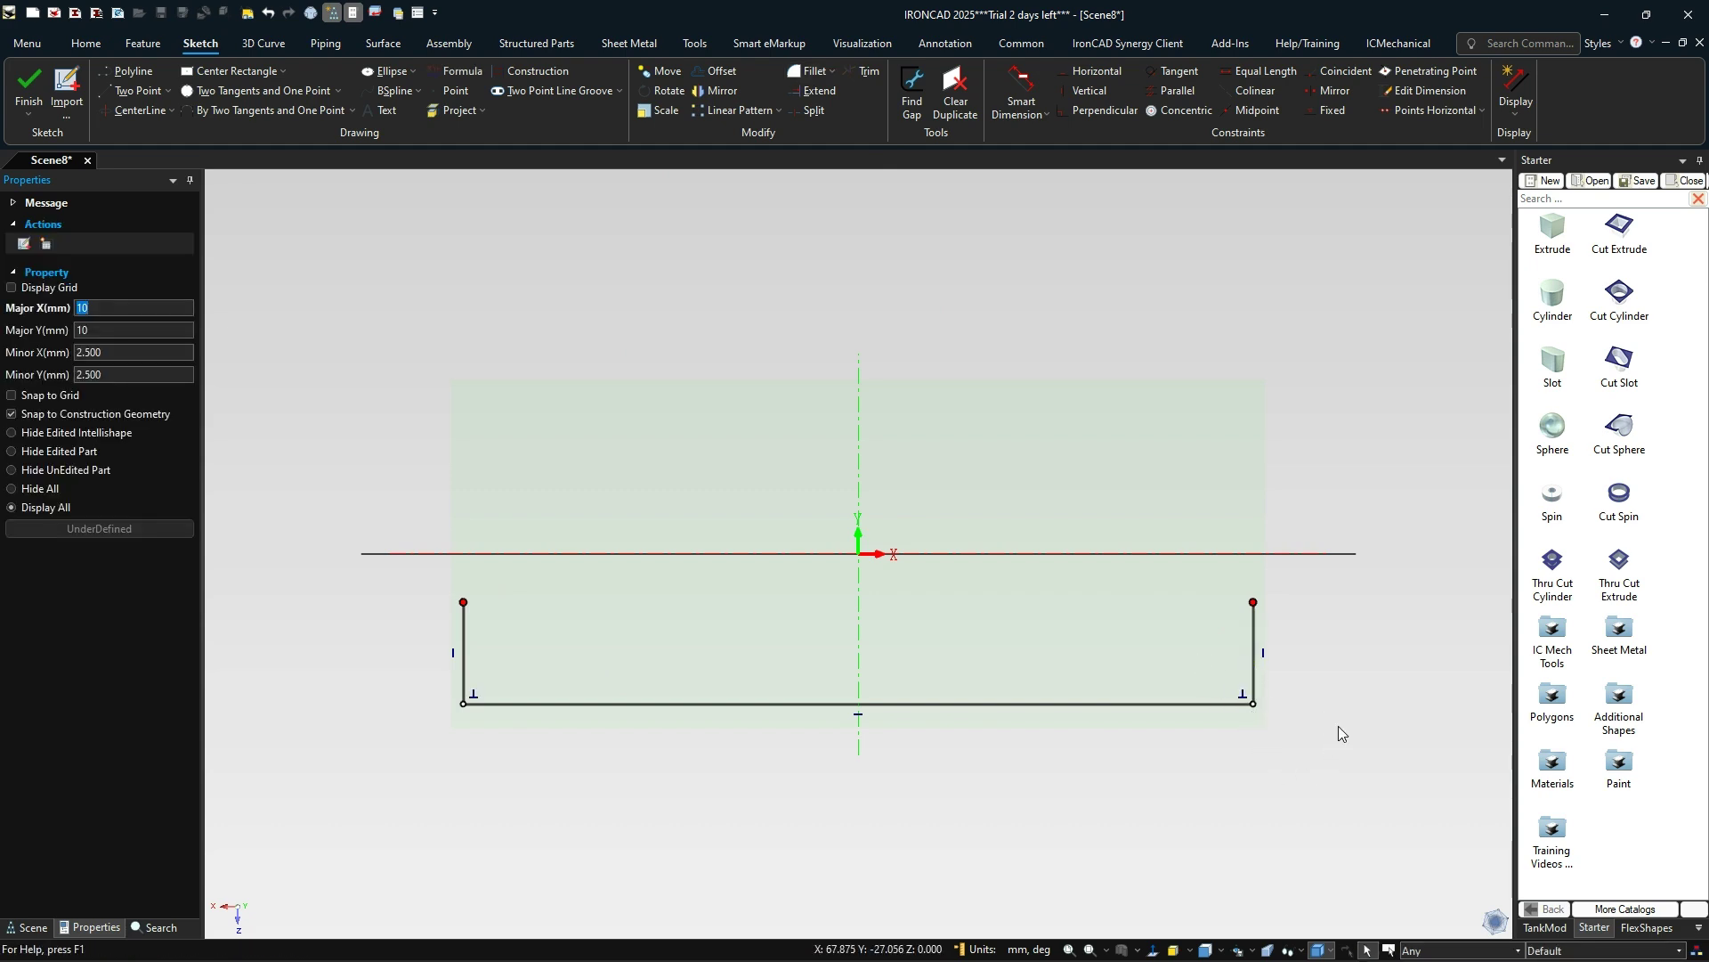
drag(1352, 755, 438, 634)
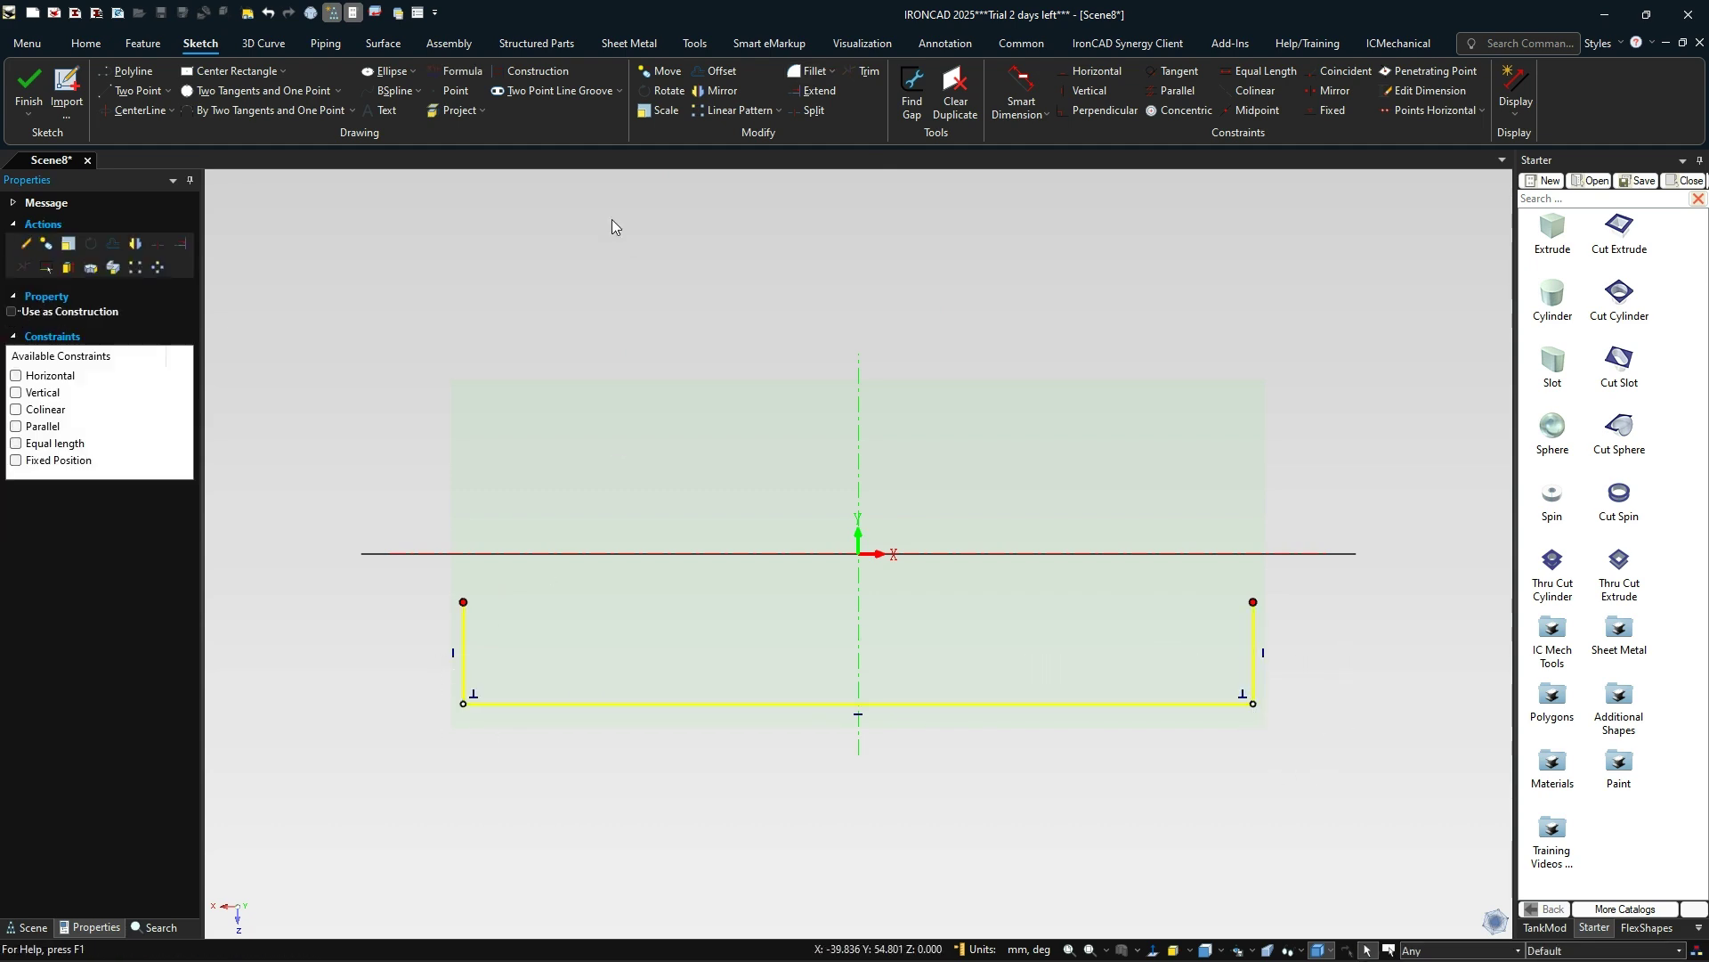
click(805, 72)
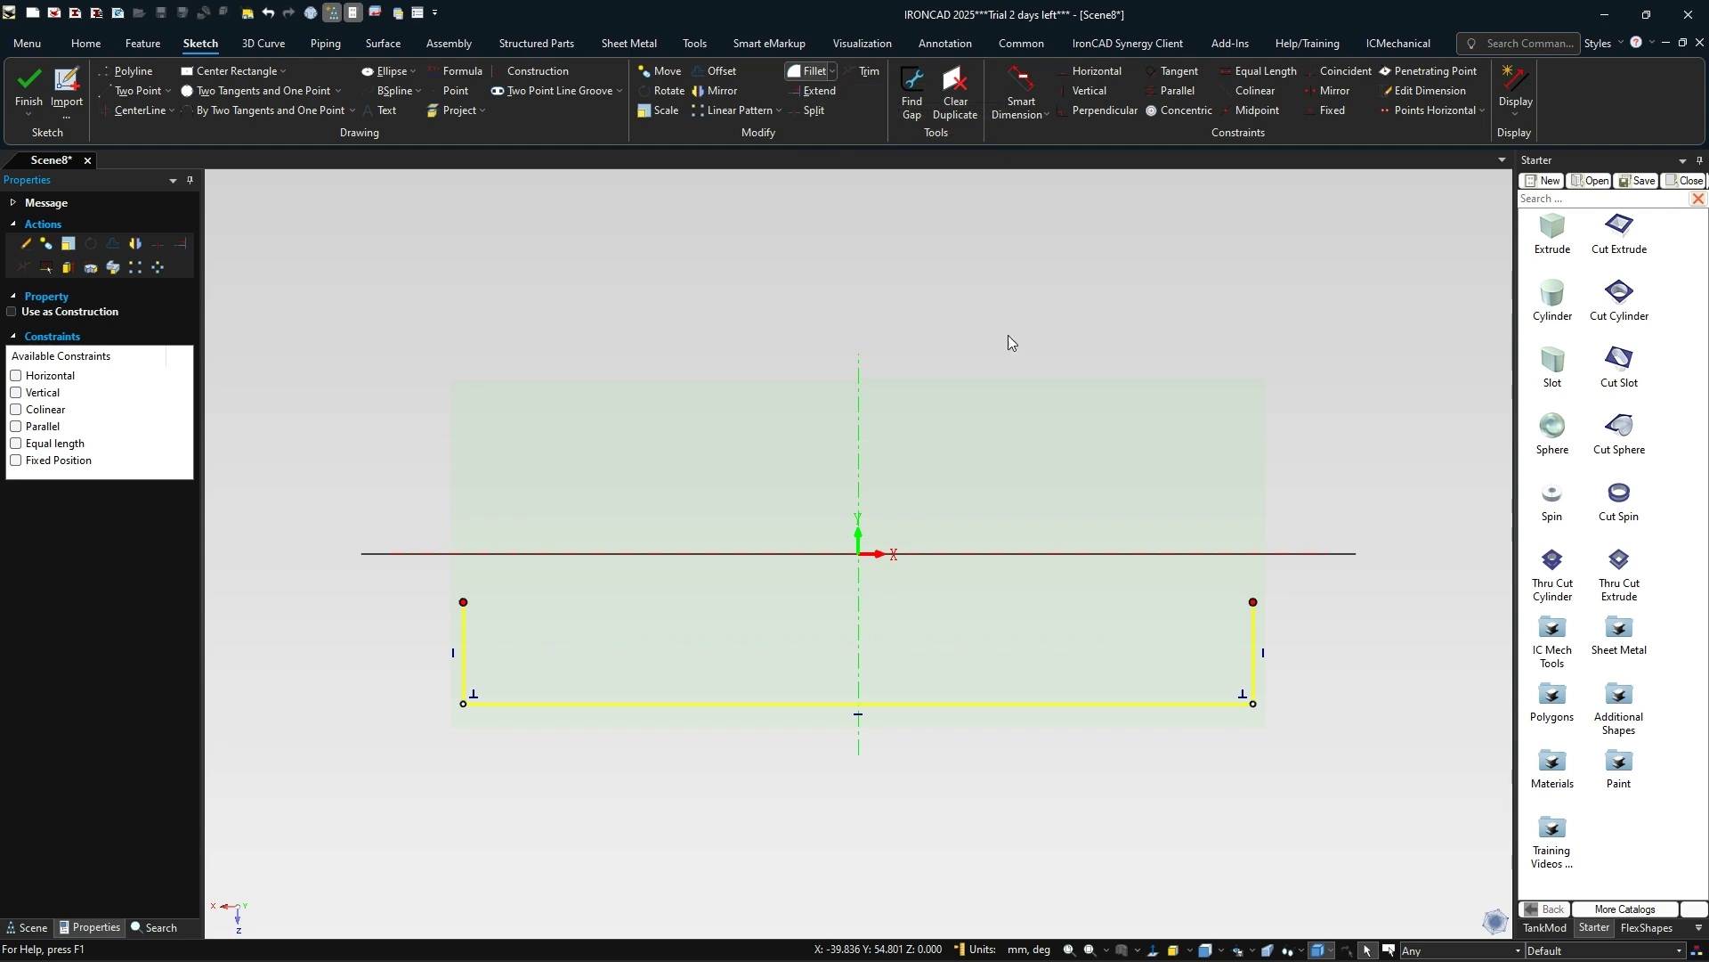
click(1254, 703)
right_click(1189, 670)
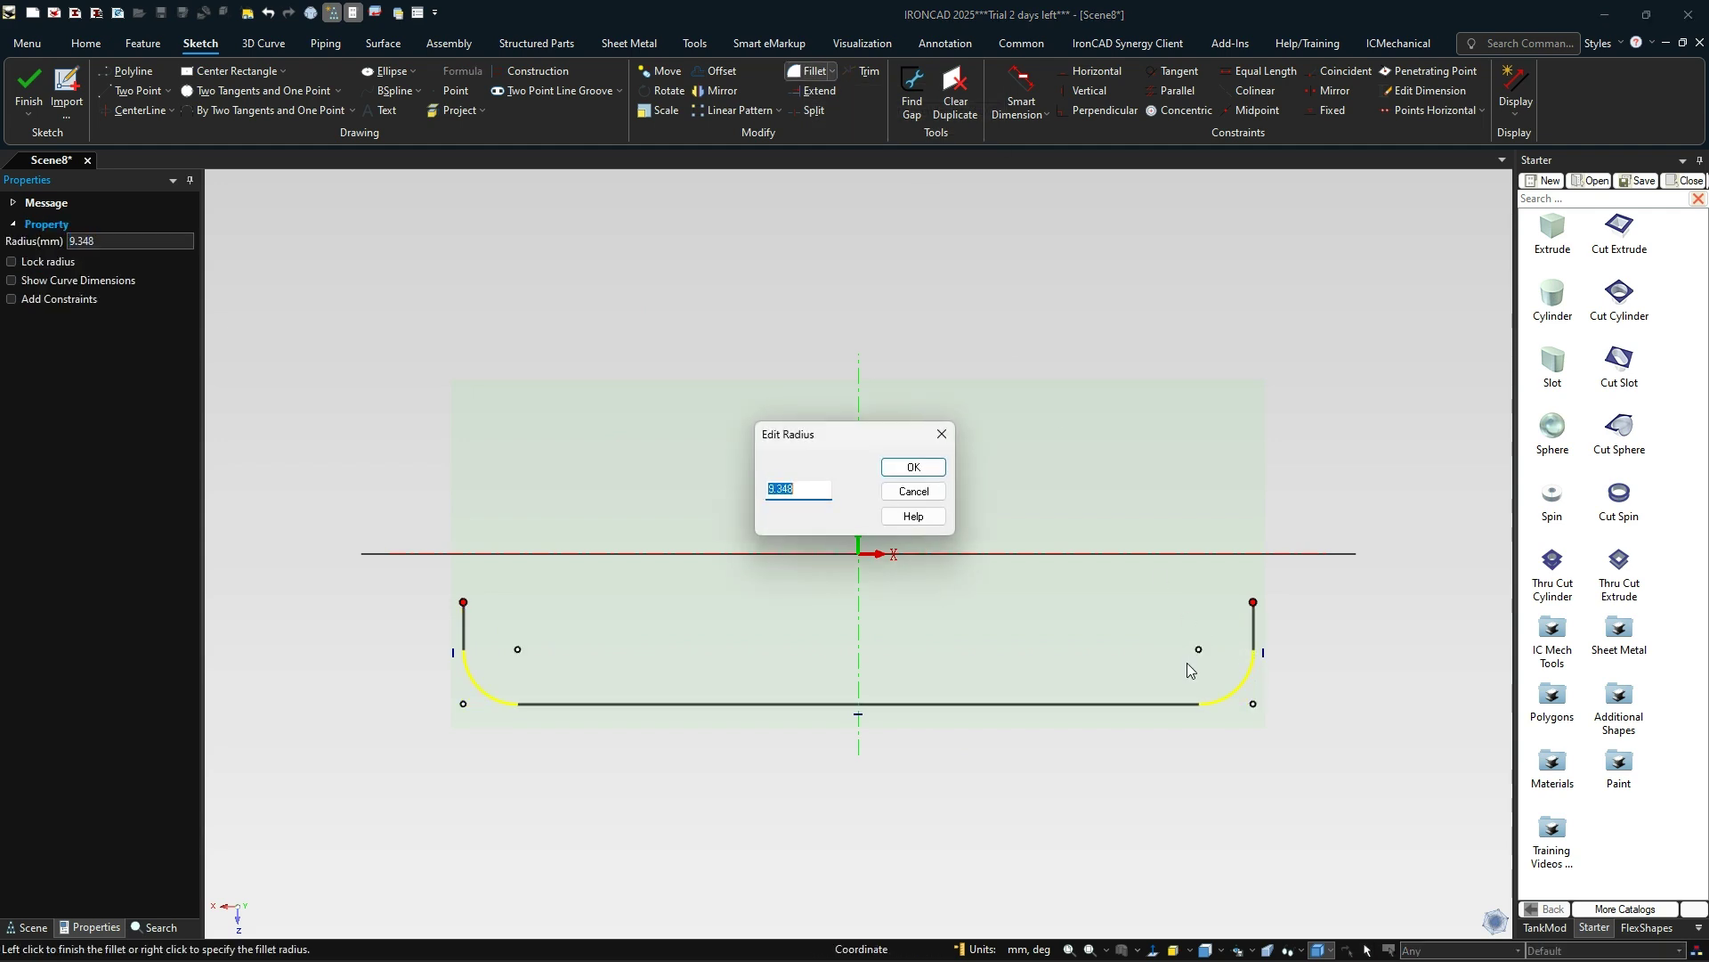
text(5)
key(Return)
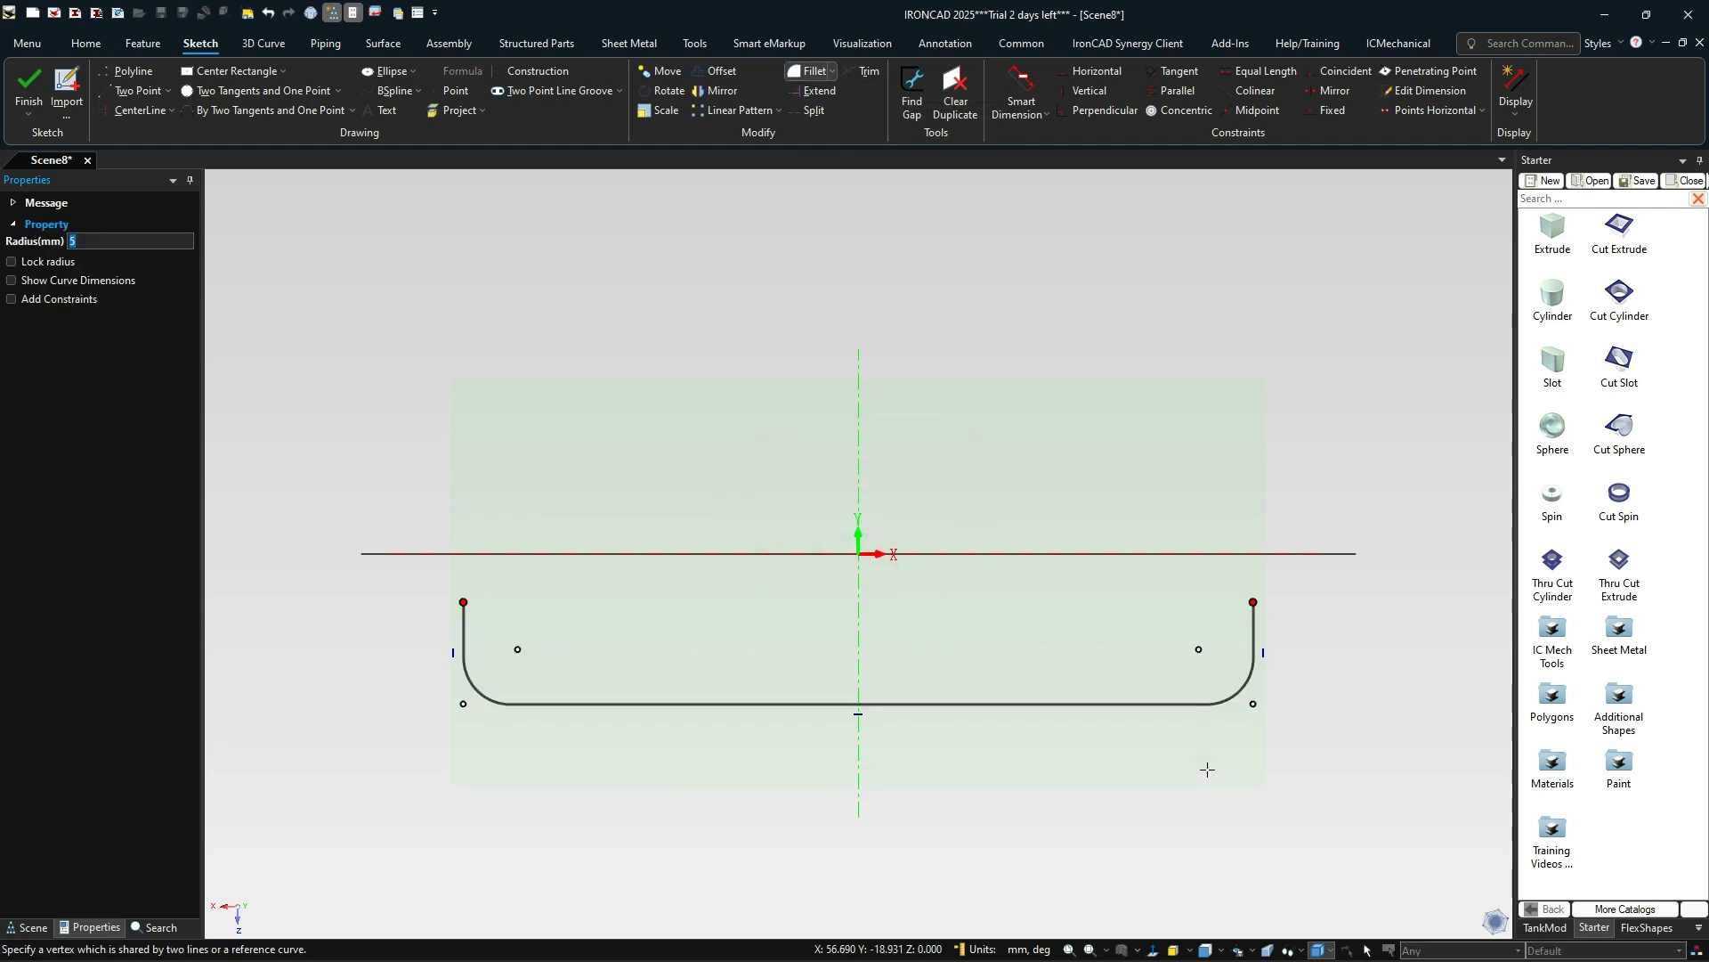
key(Escape)
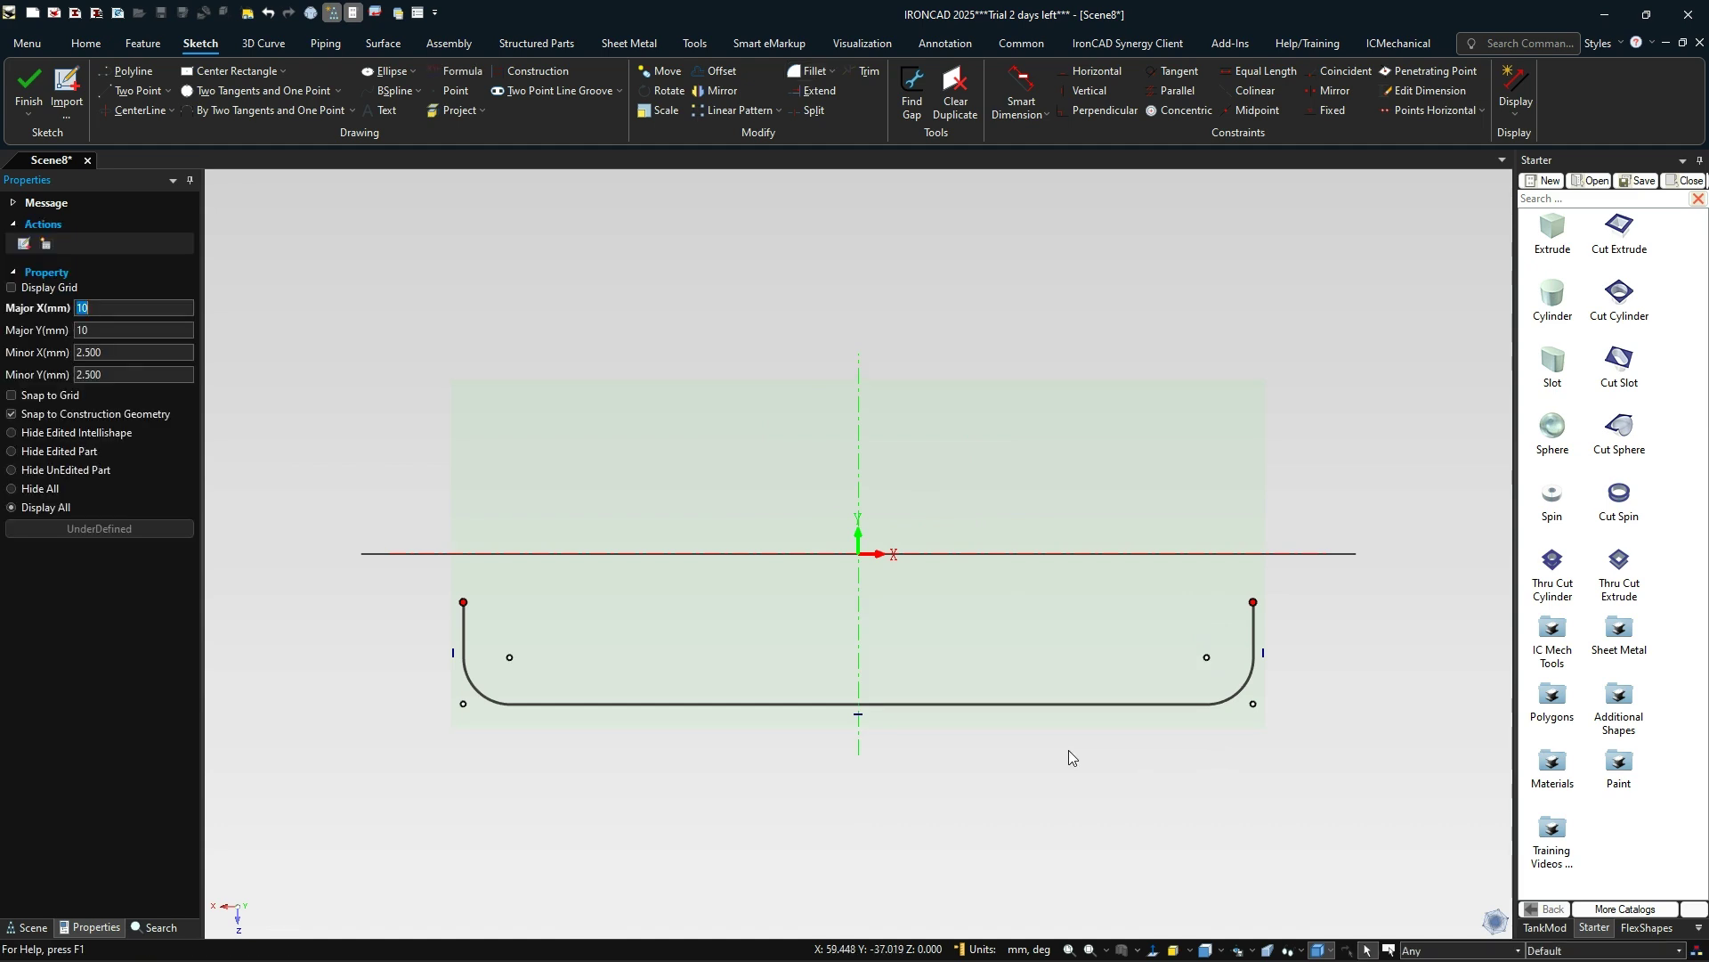
- Reopen the sketch constraint settings and close them with OK
right_click(1072, 755)
click(1125, 676)
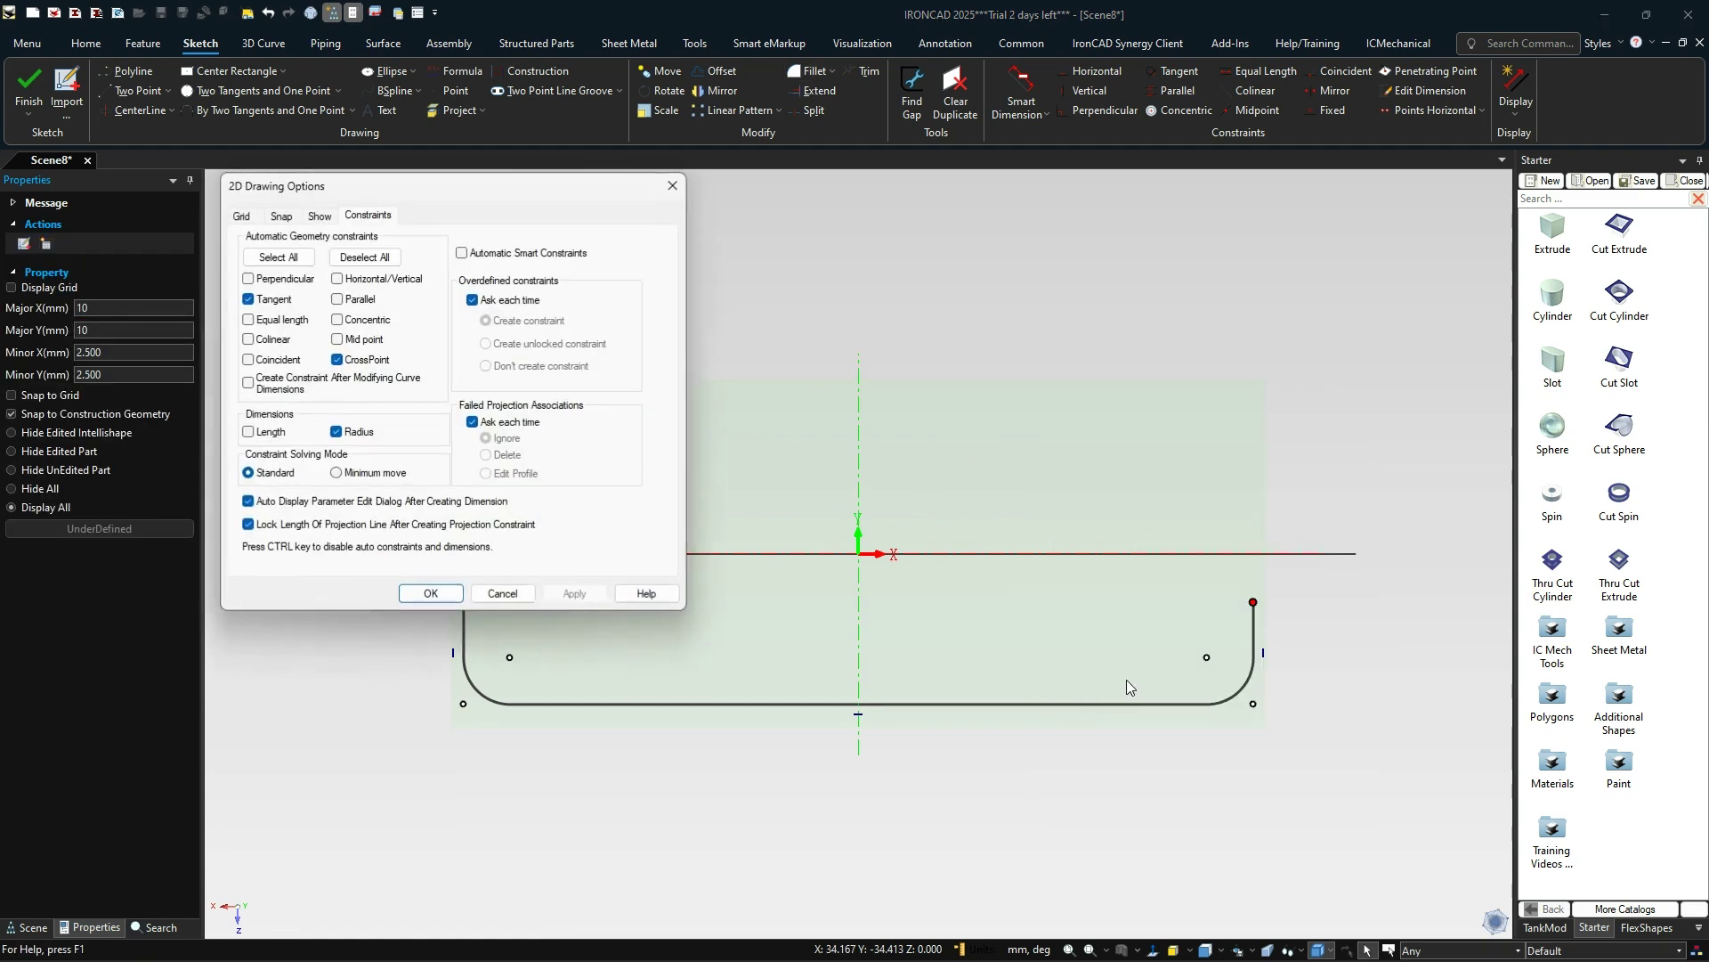
click(430, 593)
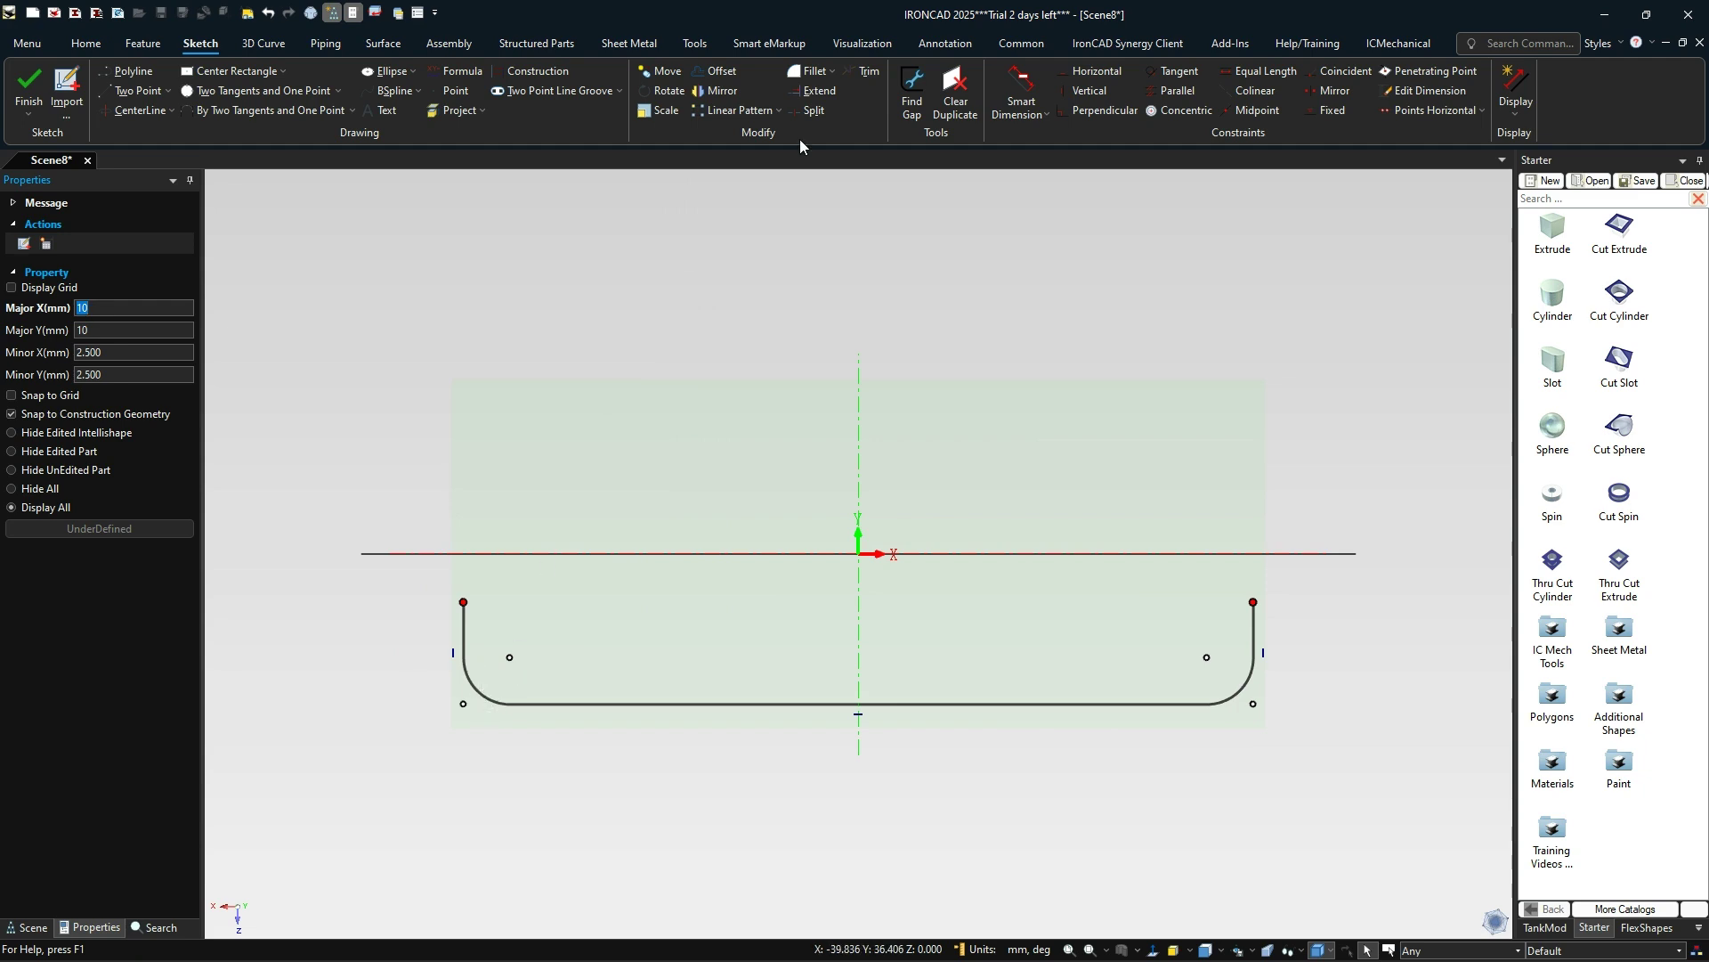
- Dimension both corner fillet arcs, accepting radius parameters pR1 and pR2 at 8 mm
click(1025, 87)
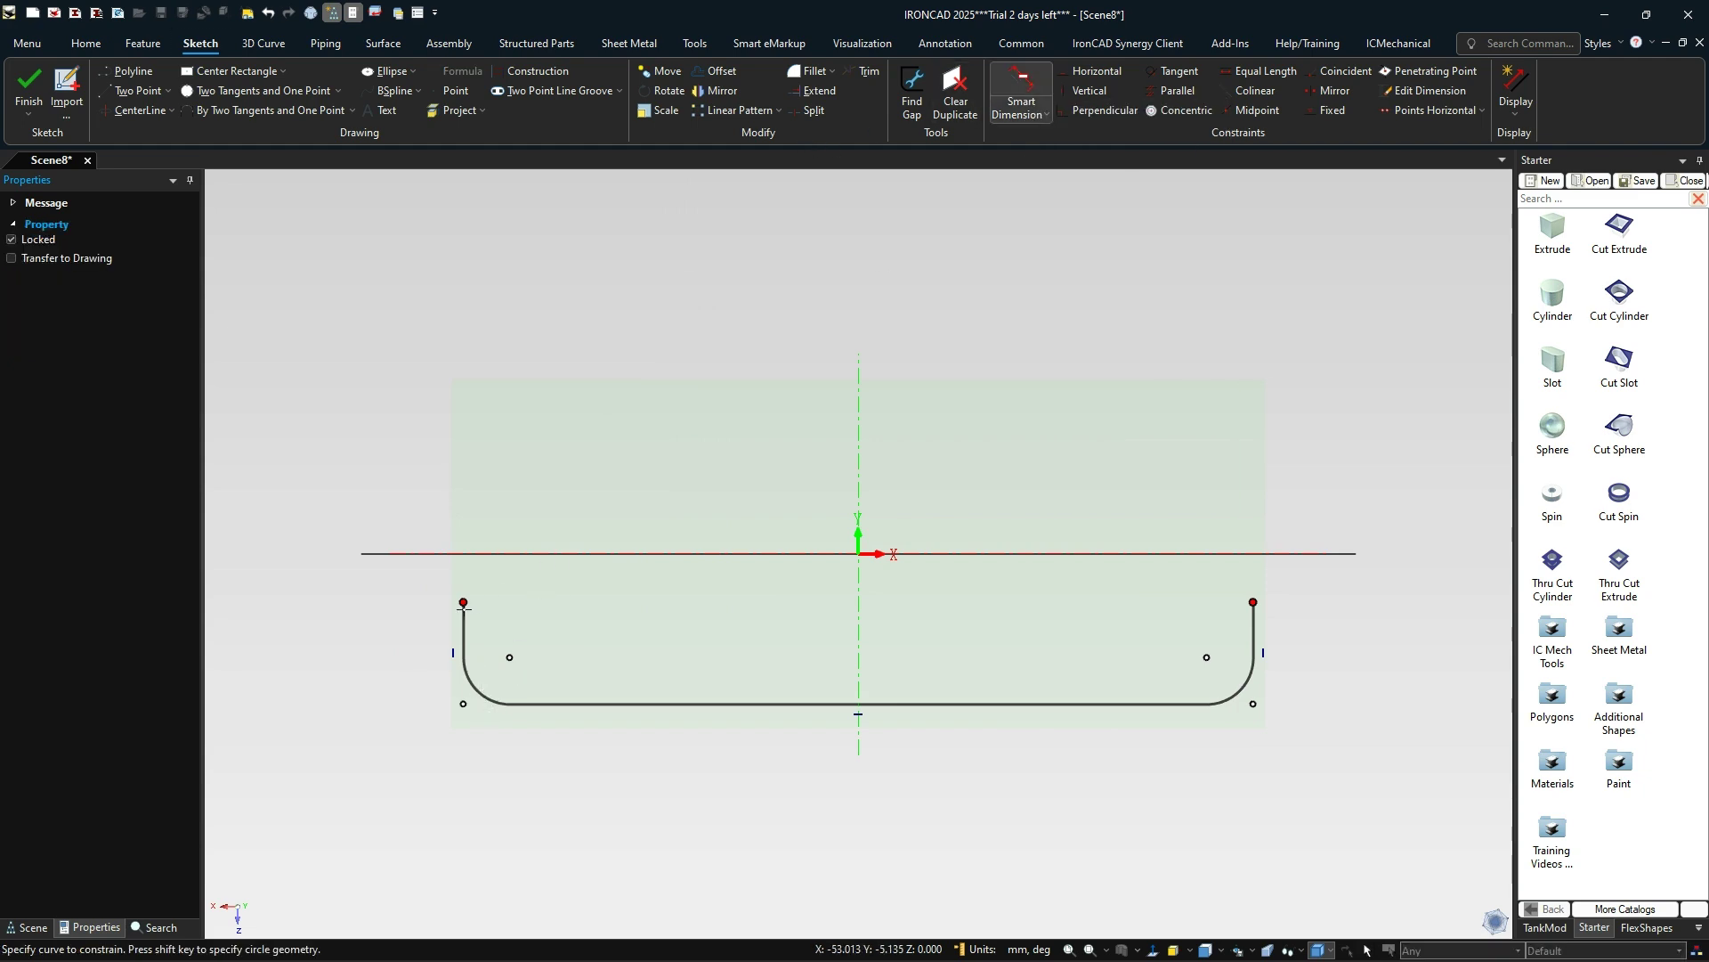
click(477, 688)
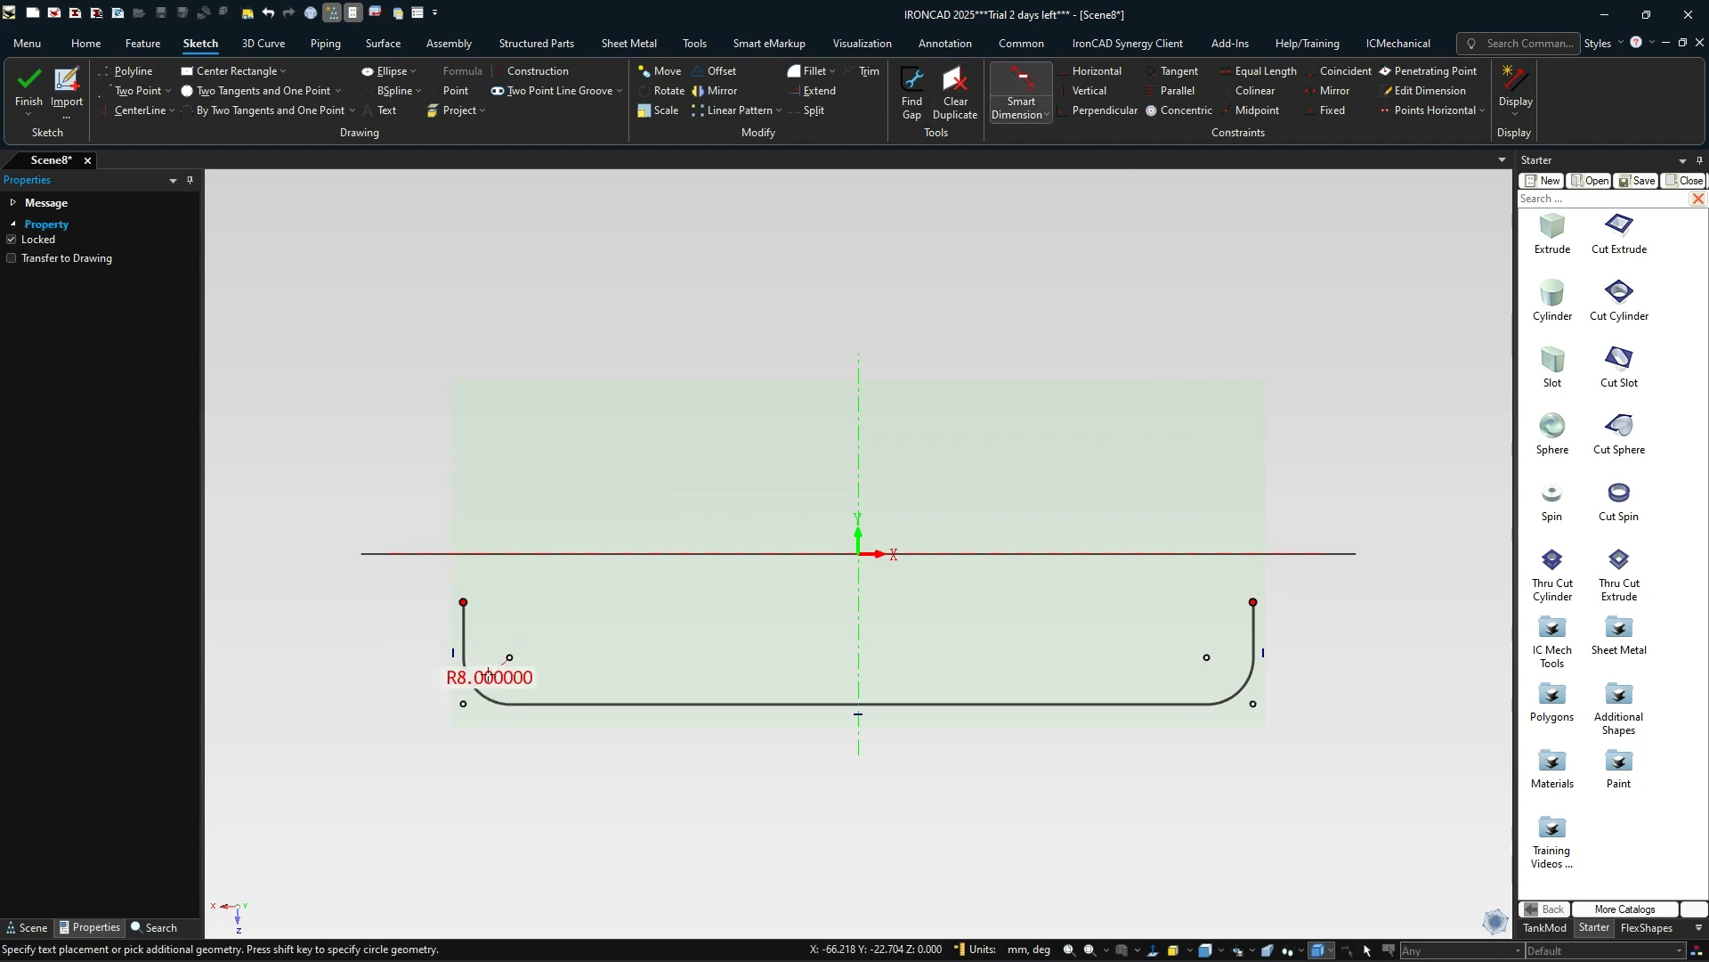
click(557, 671)
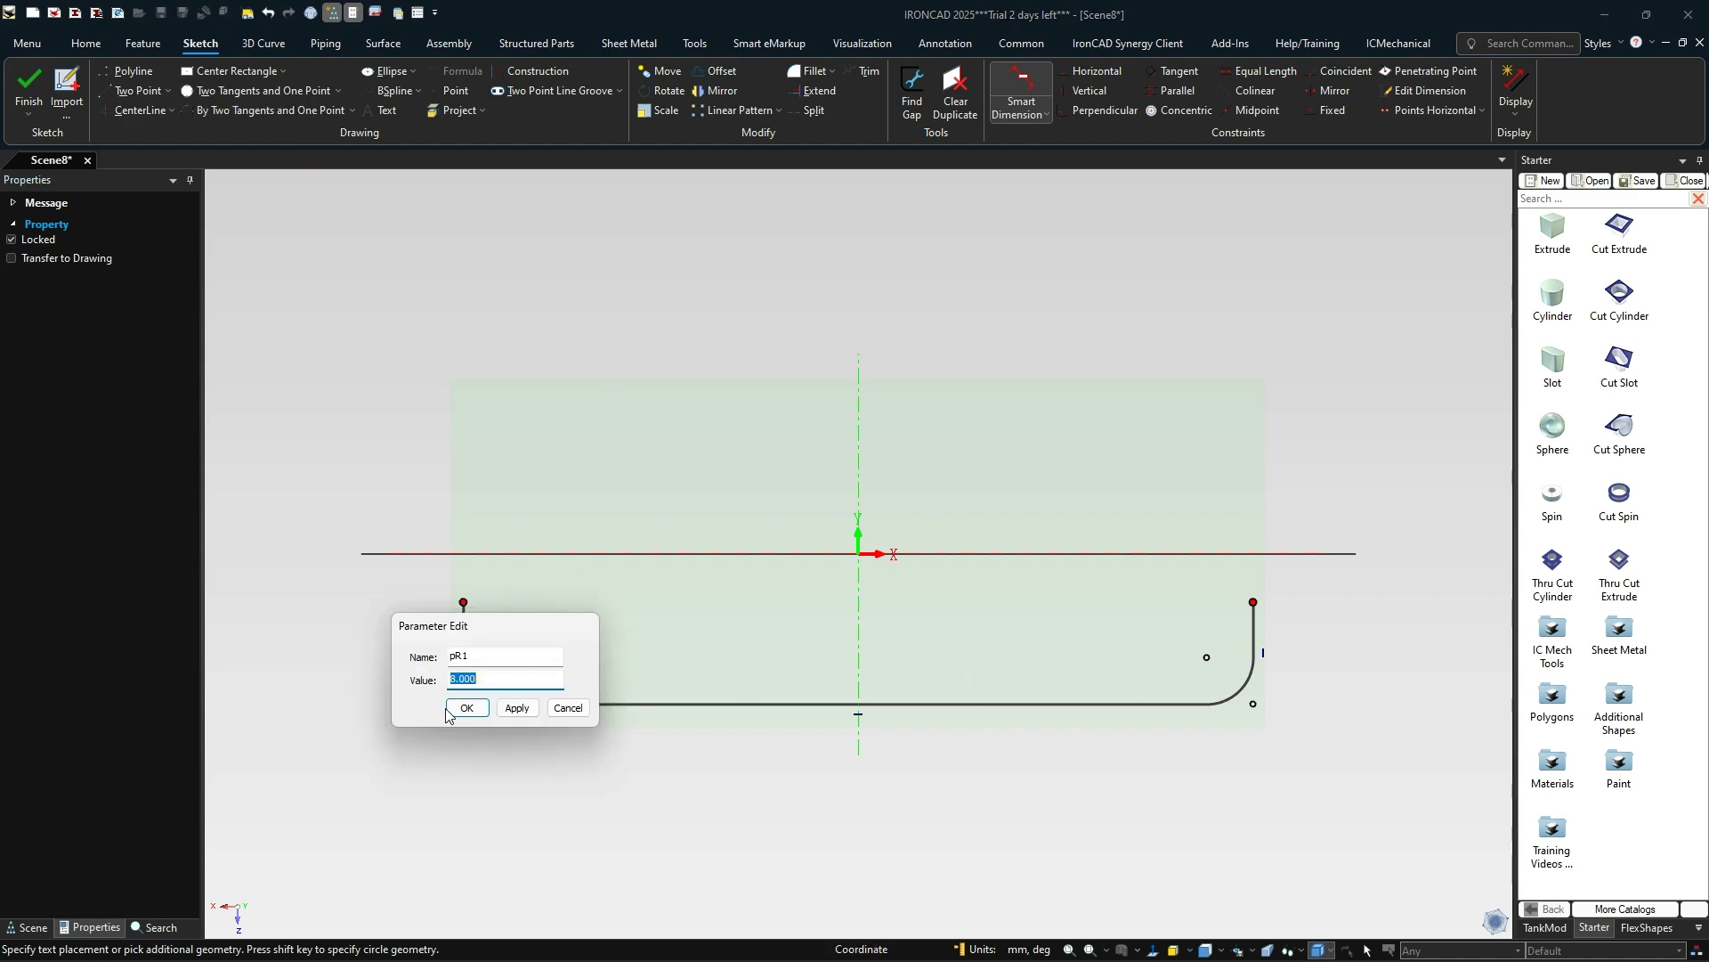
click(506, 707)
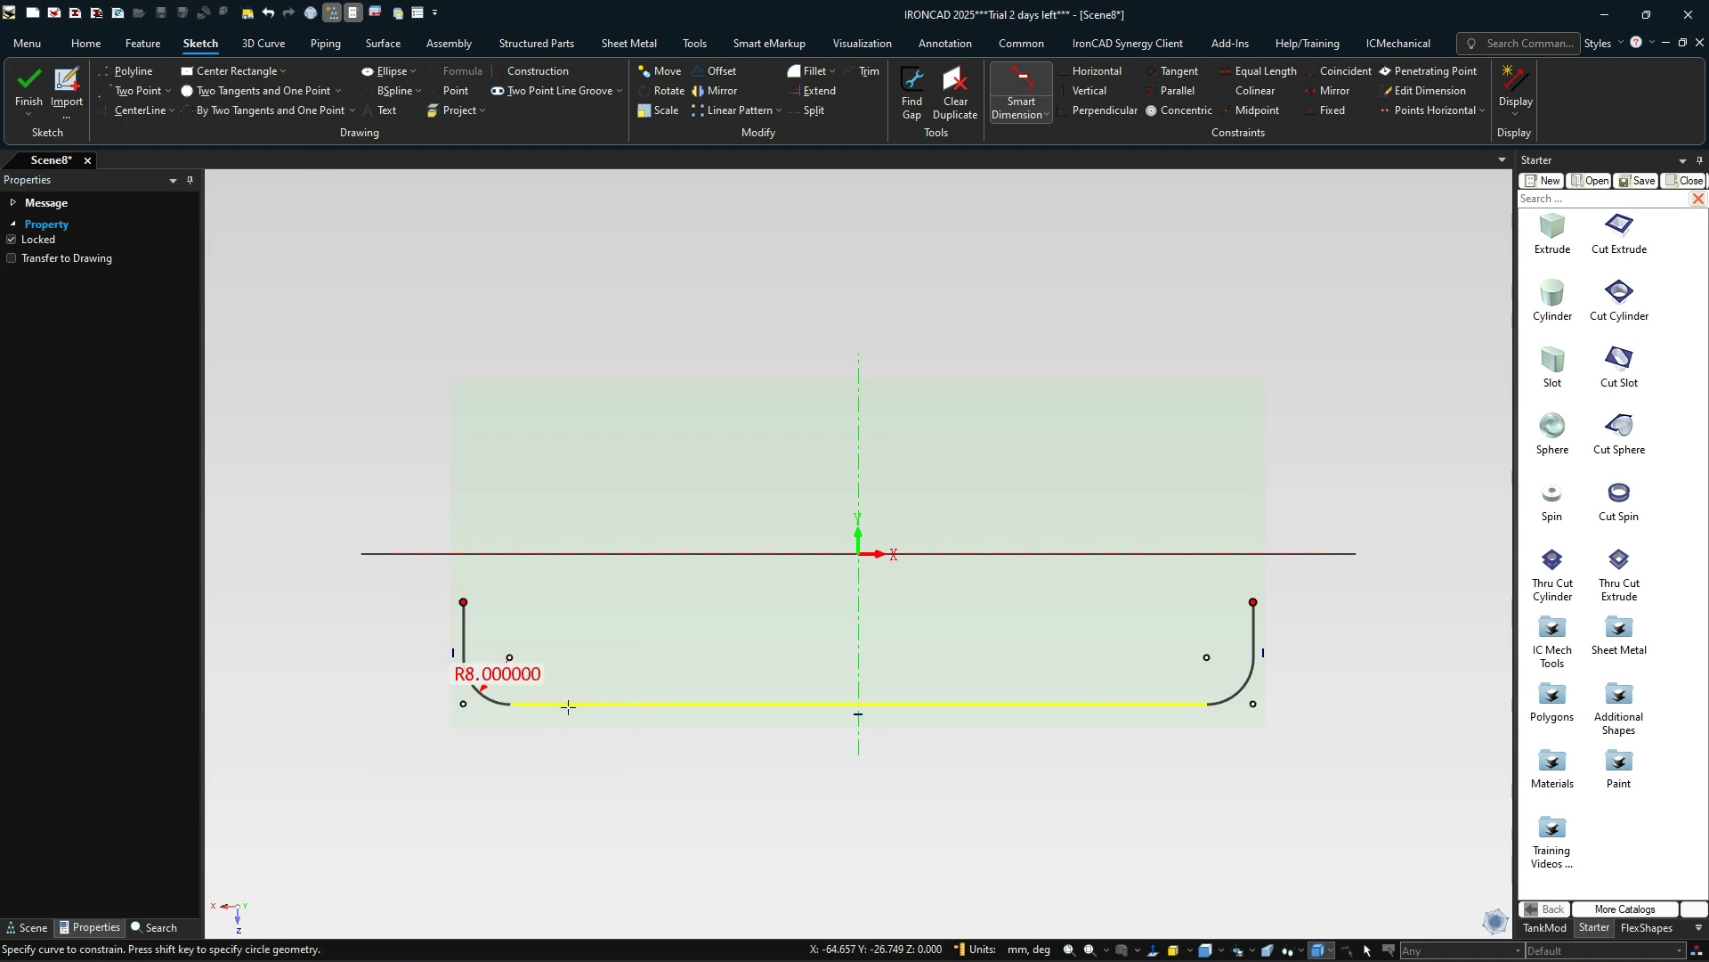
click(1236, 694)
click(1221, 708)
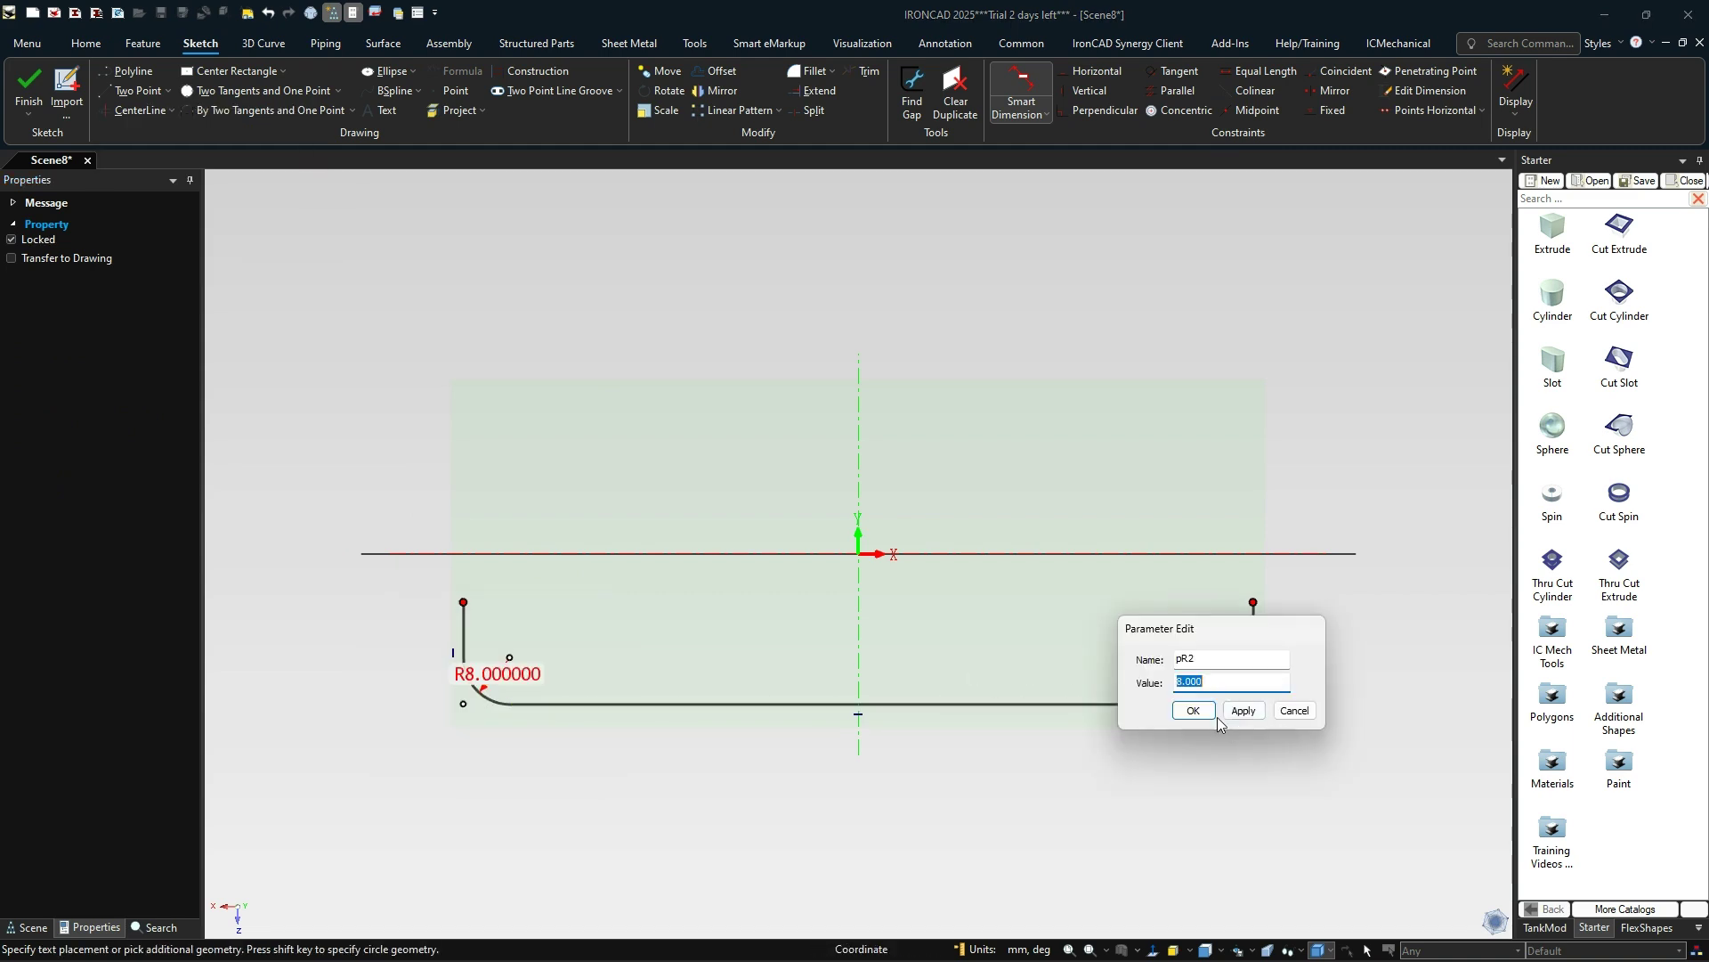
click(1213, 714)
key(Escape)
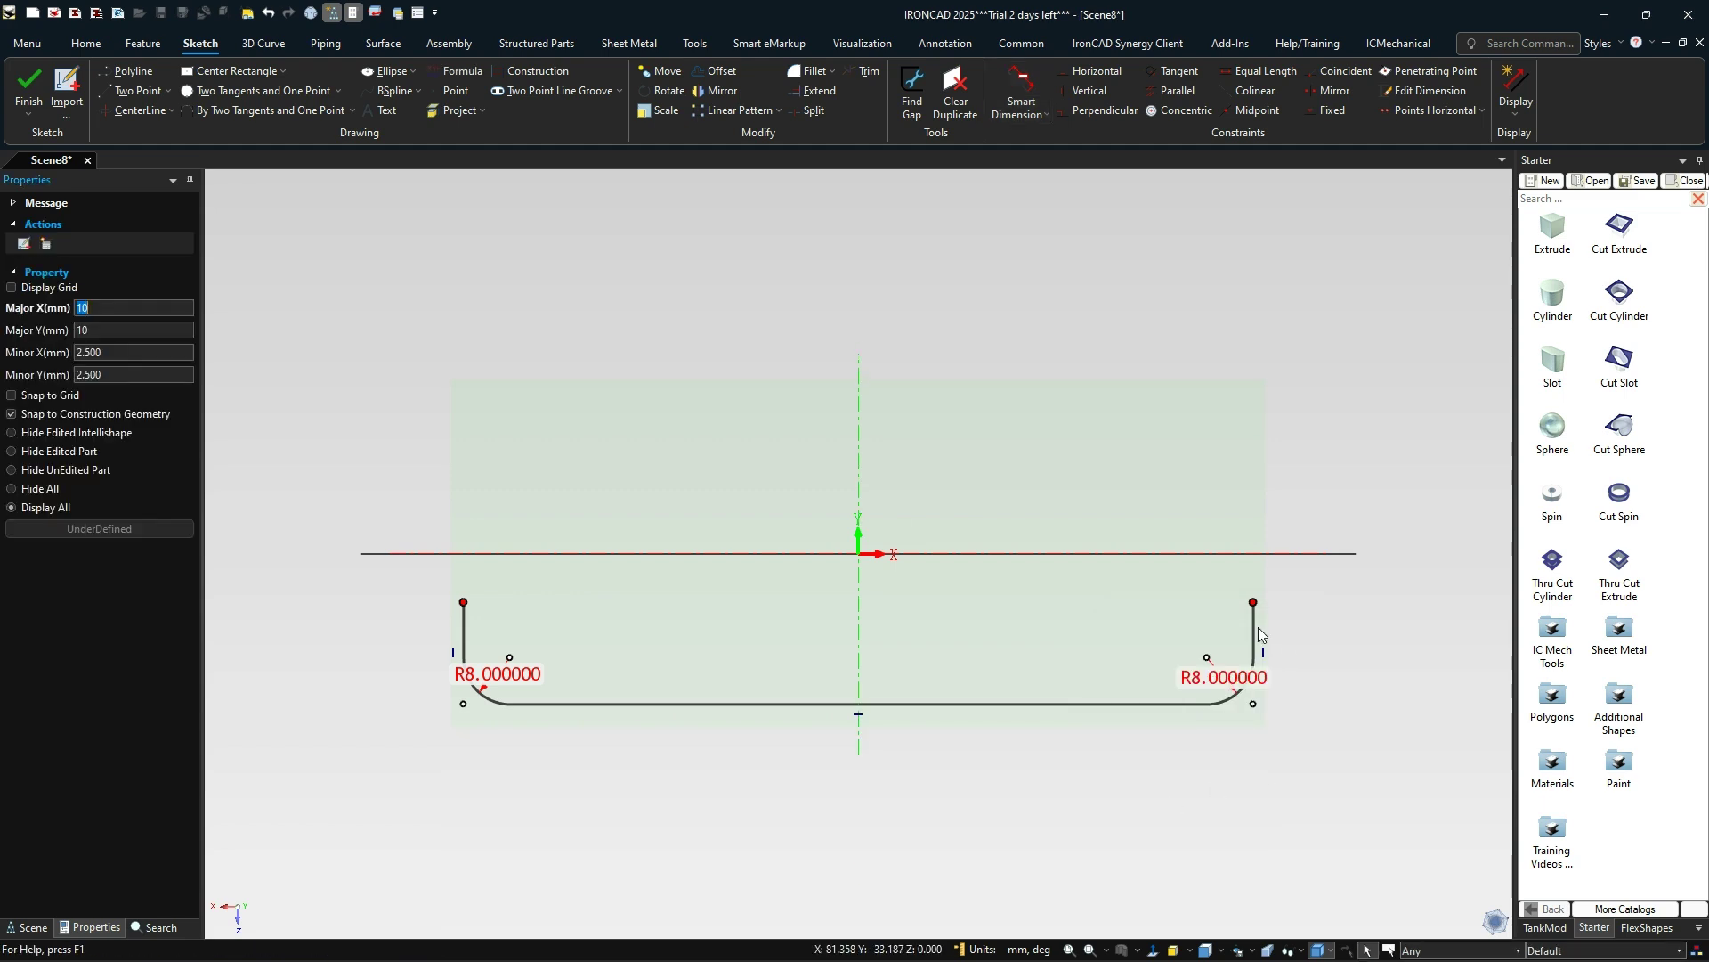
- Constrain both side lines of the U profile to be vertical
click(463, 641)
mouse_move(1290, 636)
mouse_down()
mouse_move(340, 628)
mouse_move(359, 626)
mouse_up()
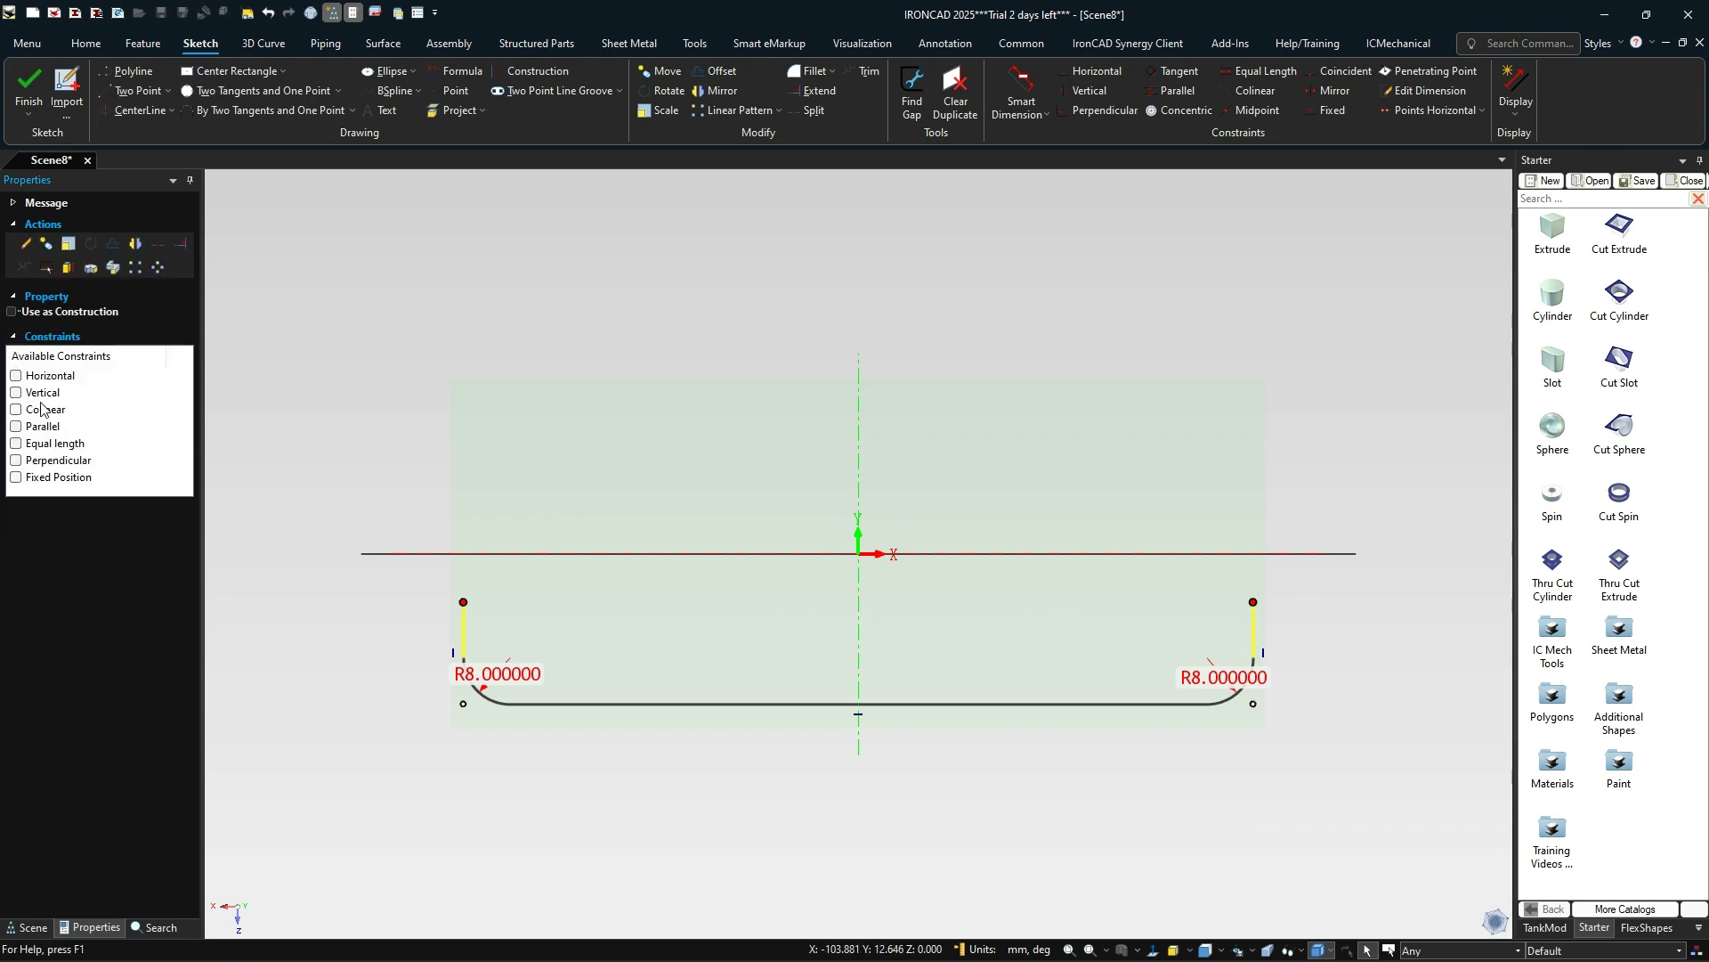
click(16, 394)
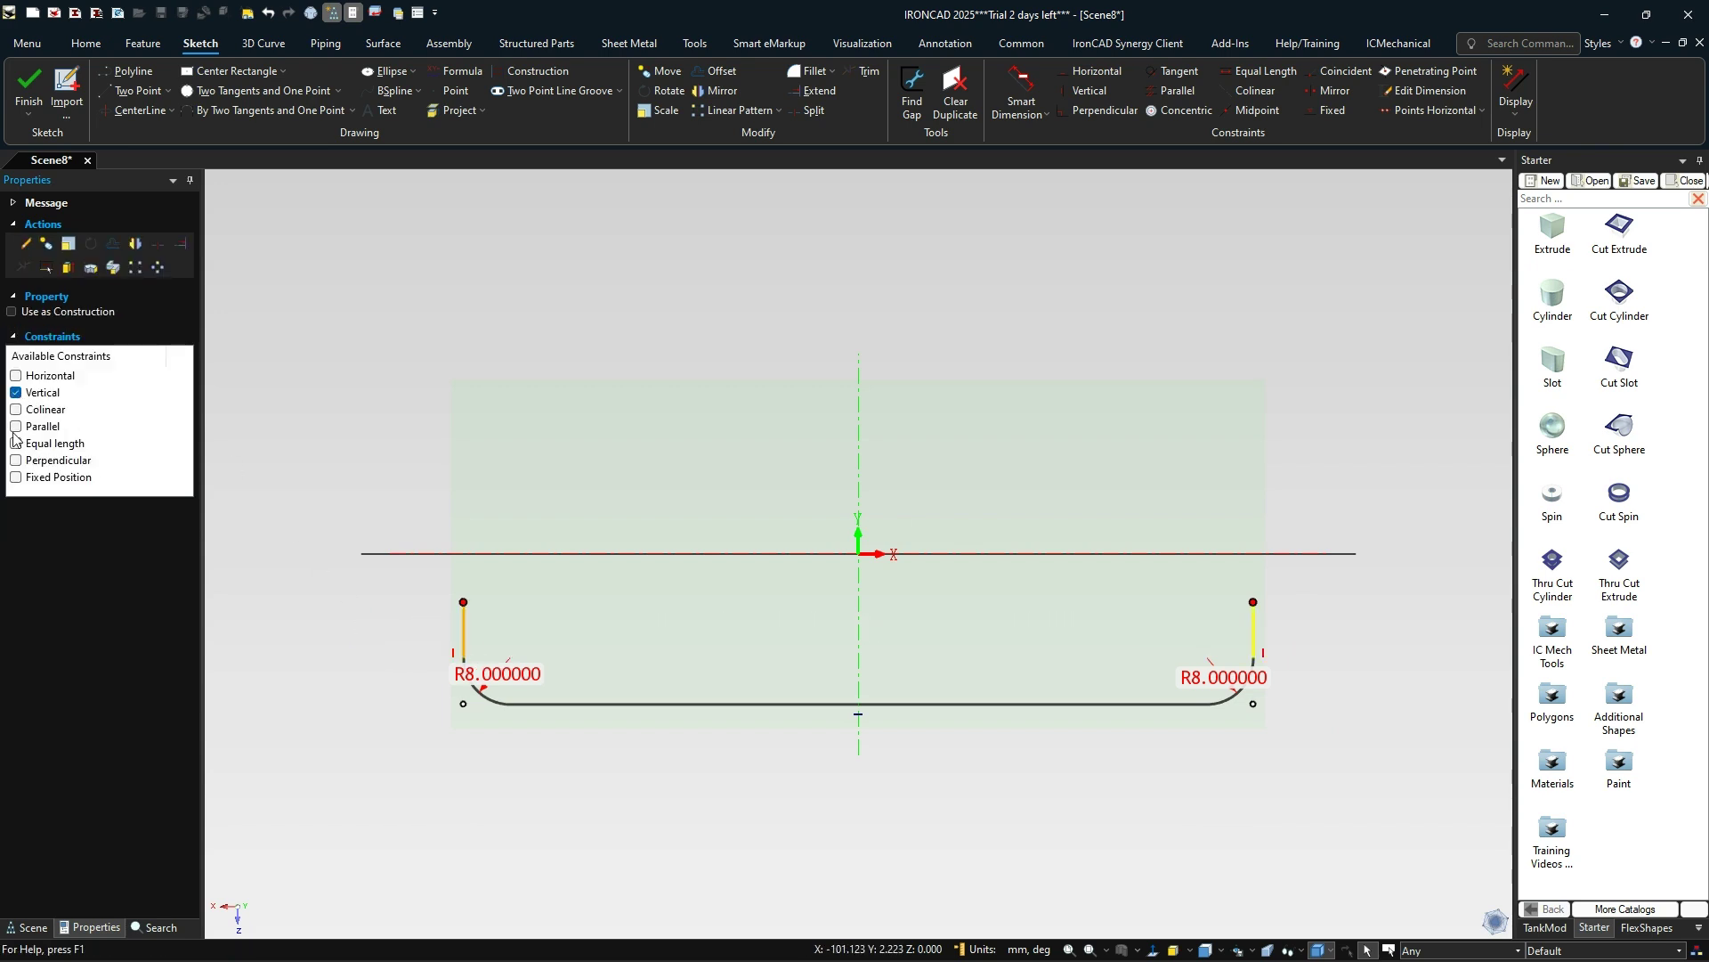
right_click(854, 713)
click(922, 771)
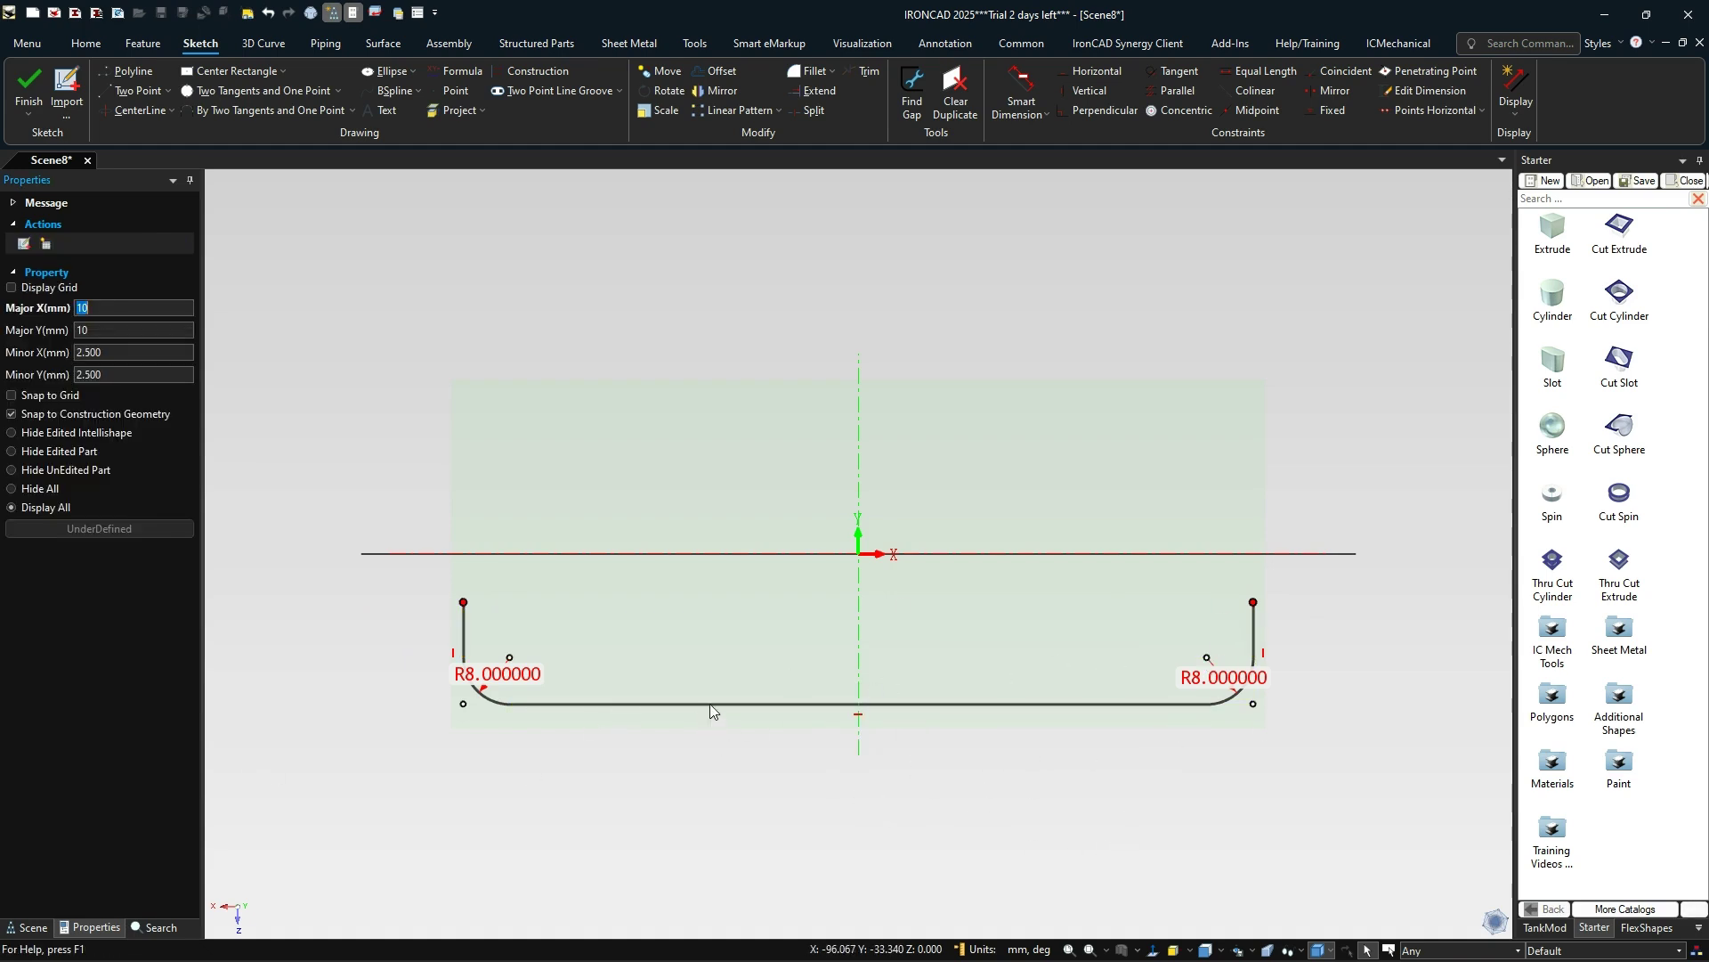
- Pin the top endpoints of both U side lines to the base outline with Penetrating Point
mouse_move(868, 616)
middle_down()
mouse_move(885, 623)
mouse_move(874, 660)
mouse_move(820, 706)
middle_up()
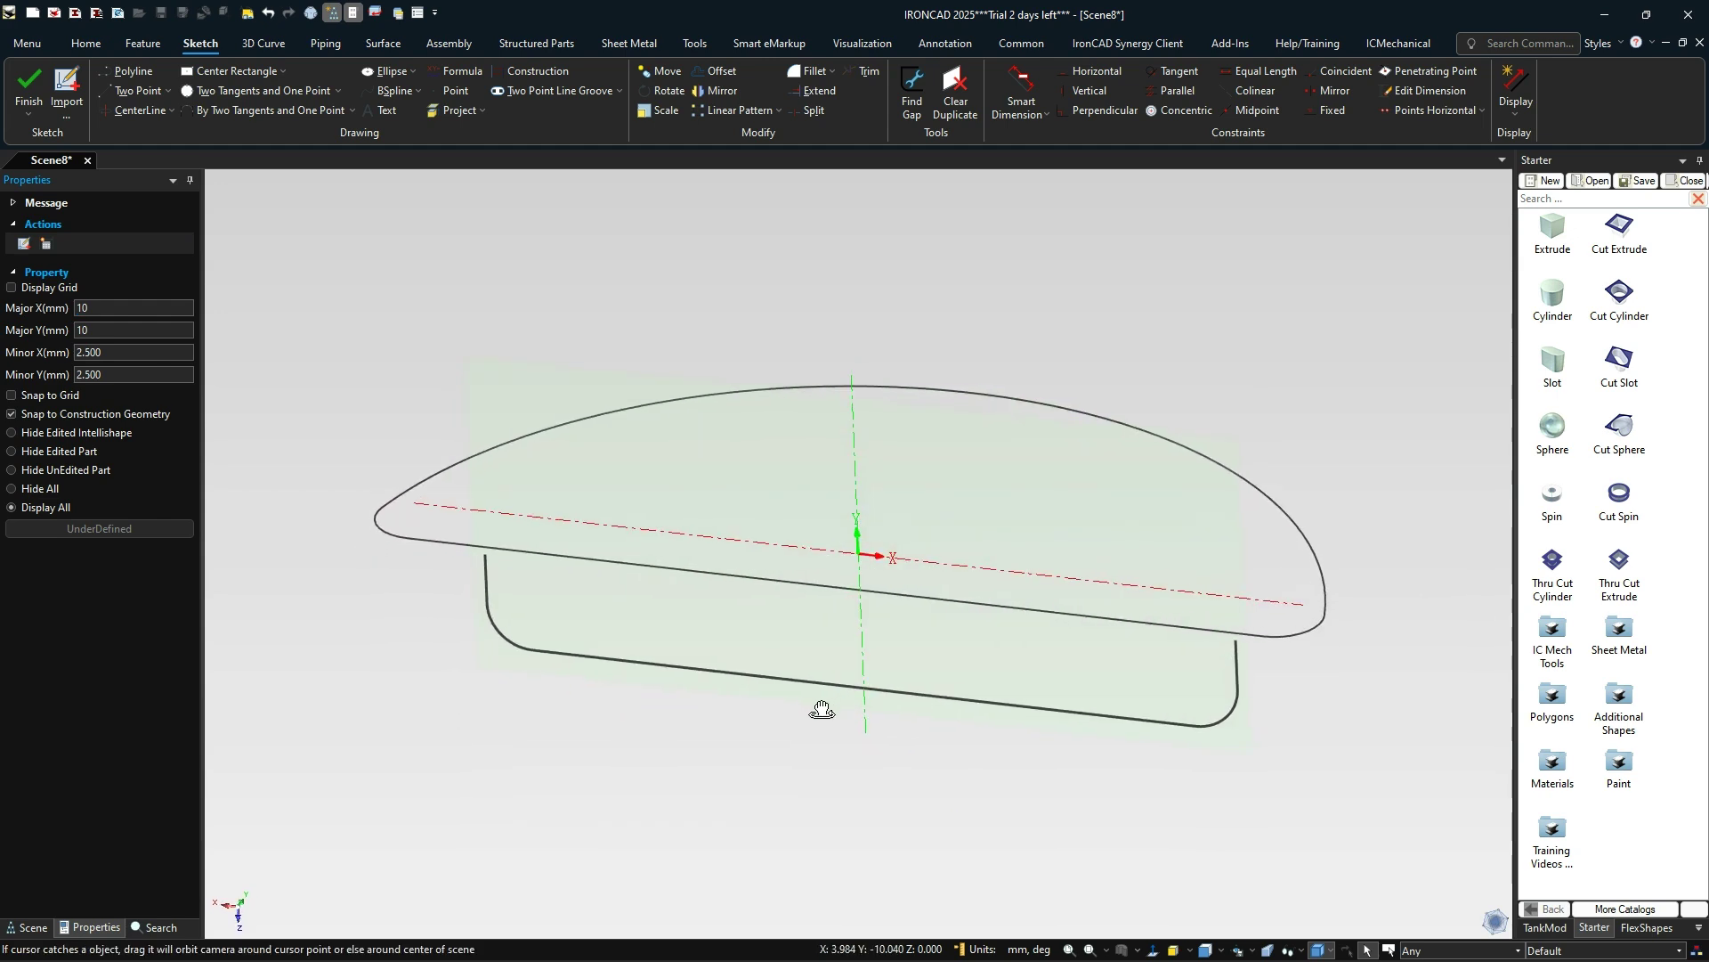
click(1235, 640)
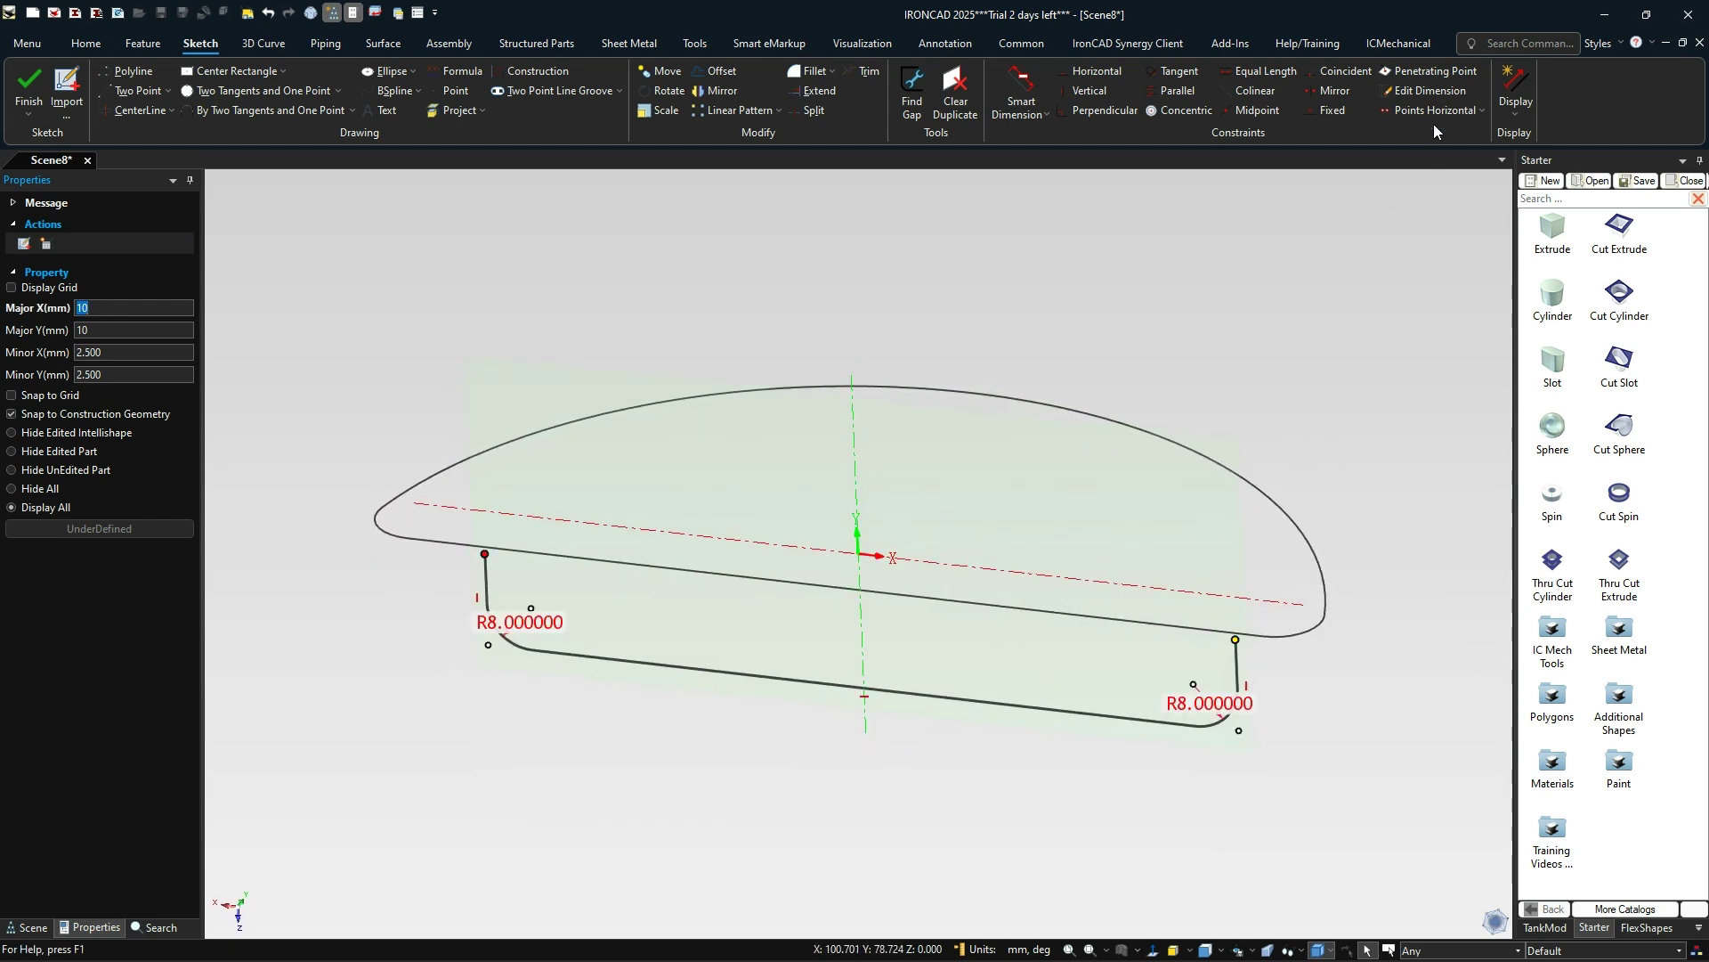
click(1406, 81)
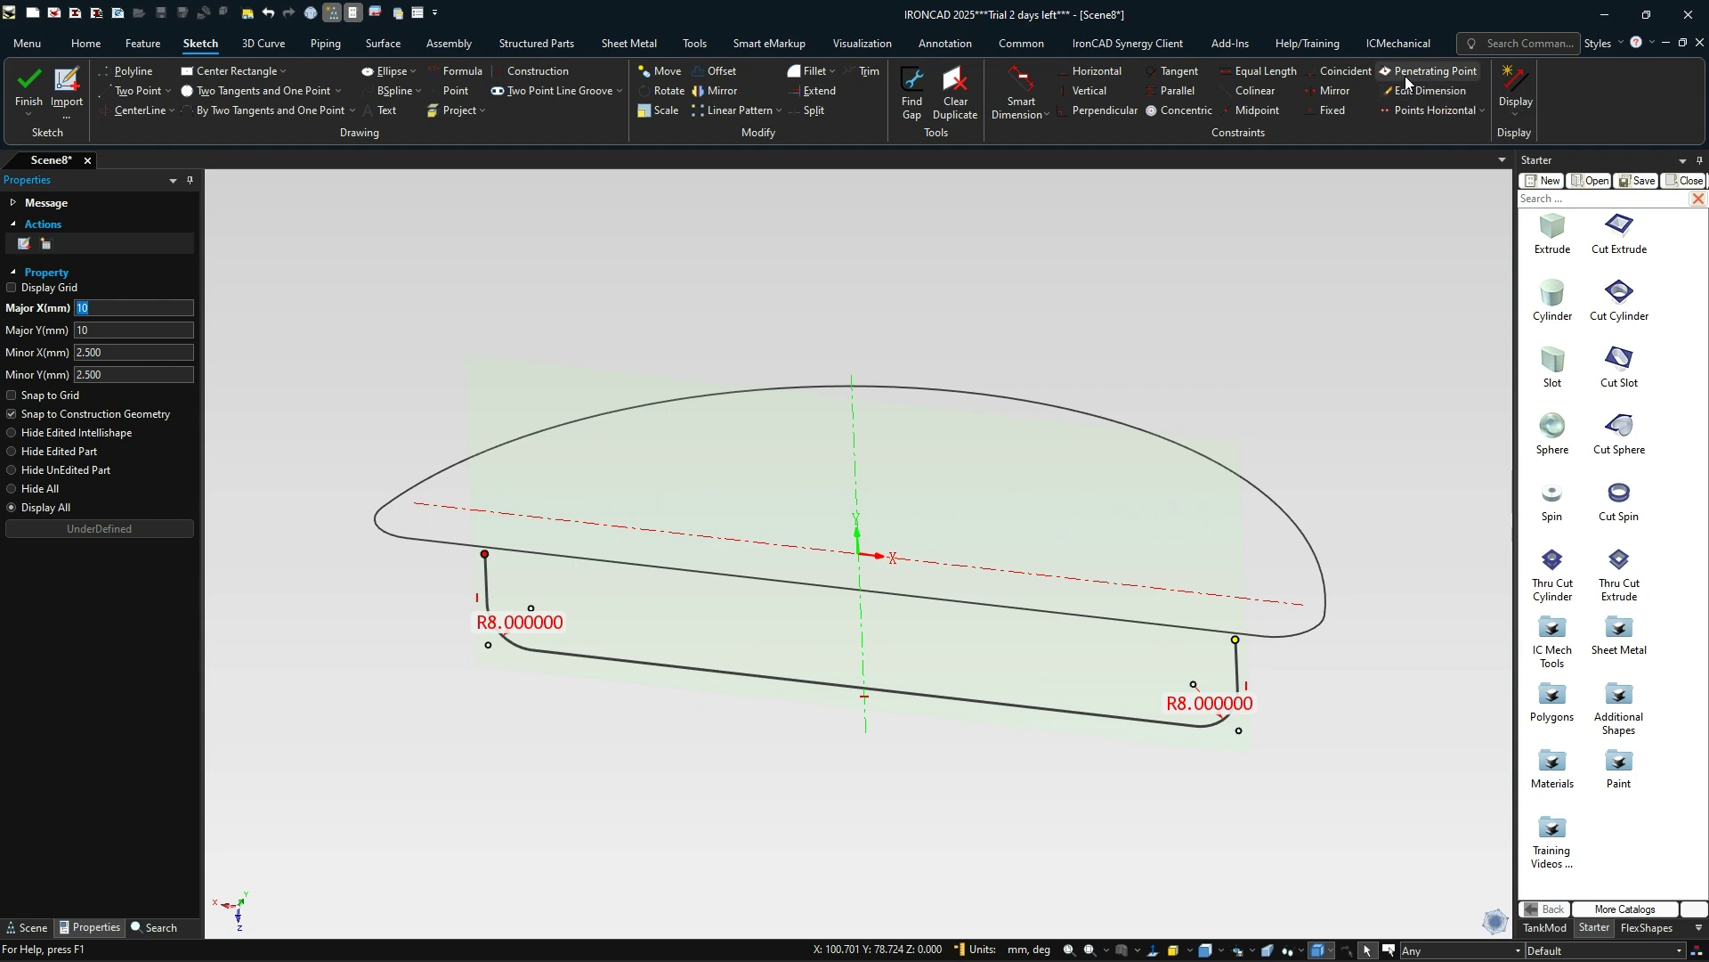
click(1234, 639)
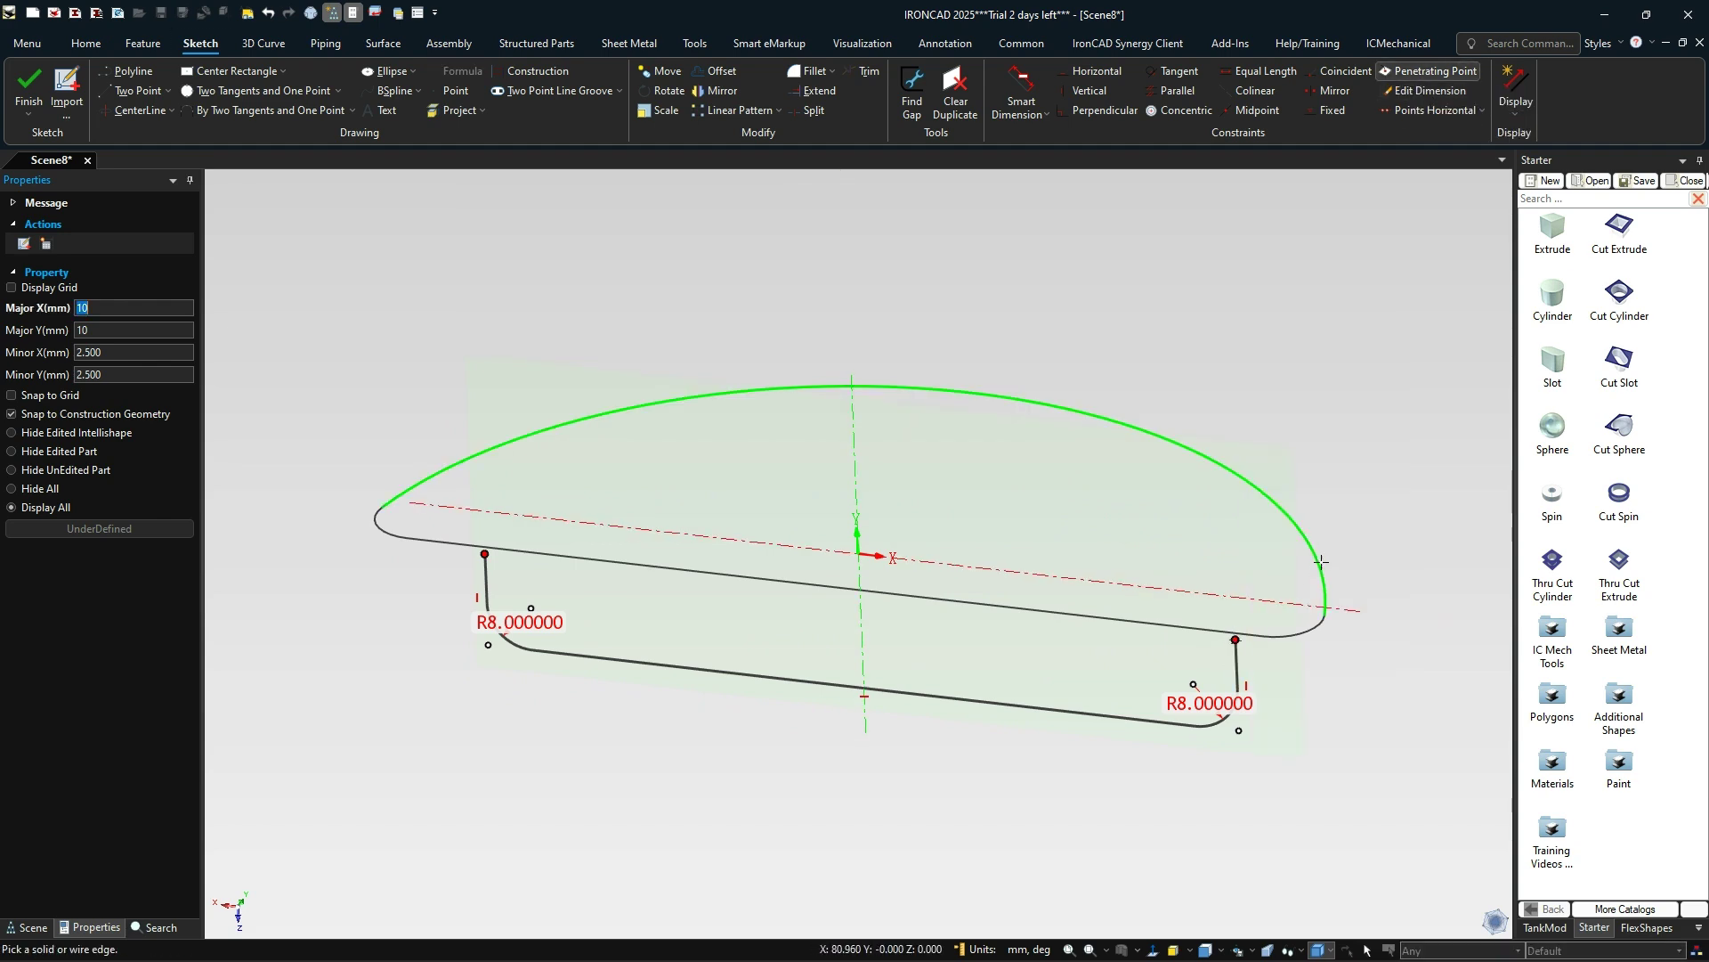
click(1157, 588)
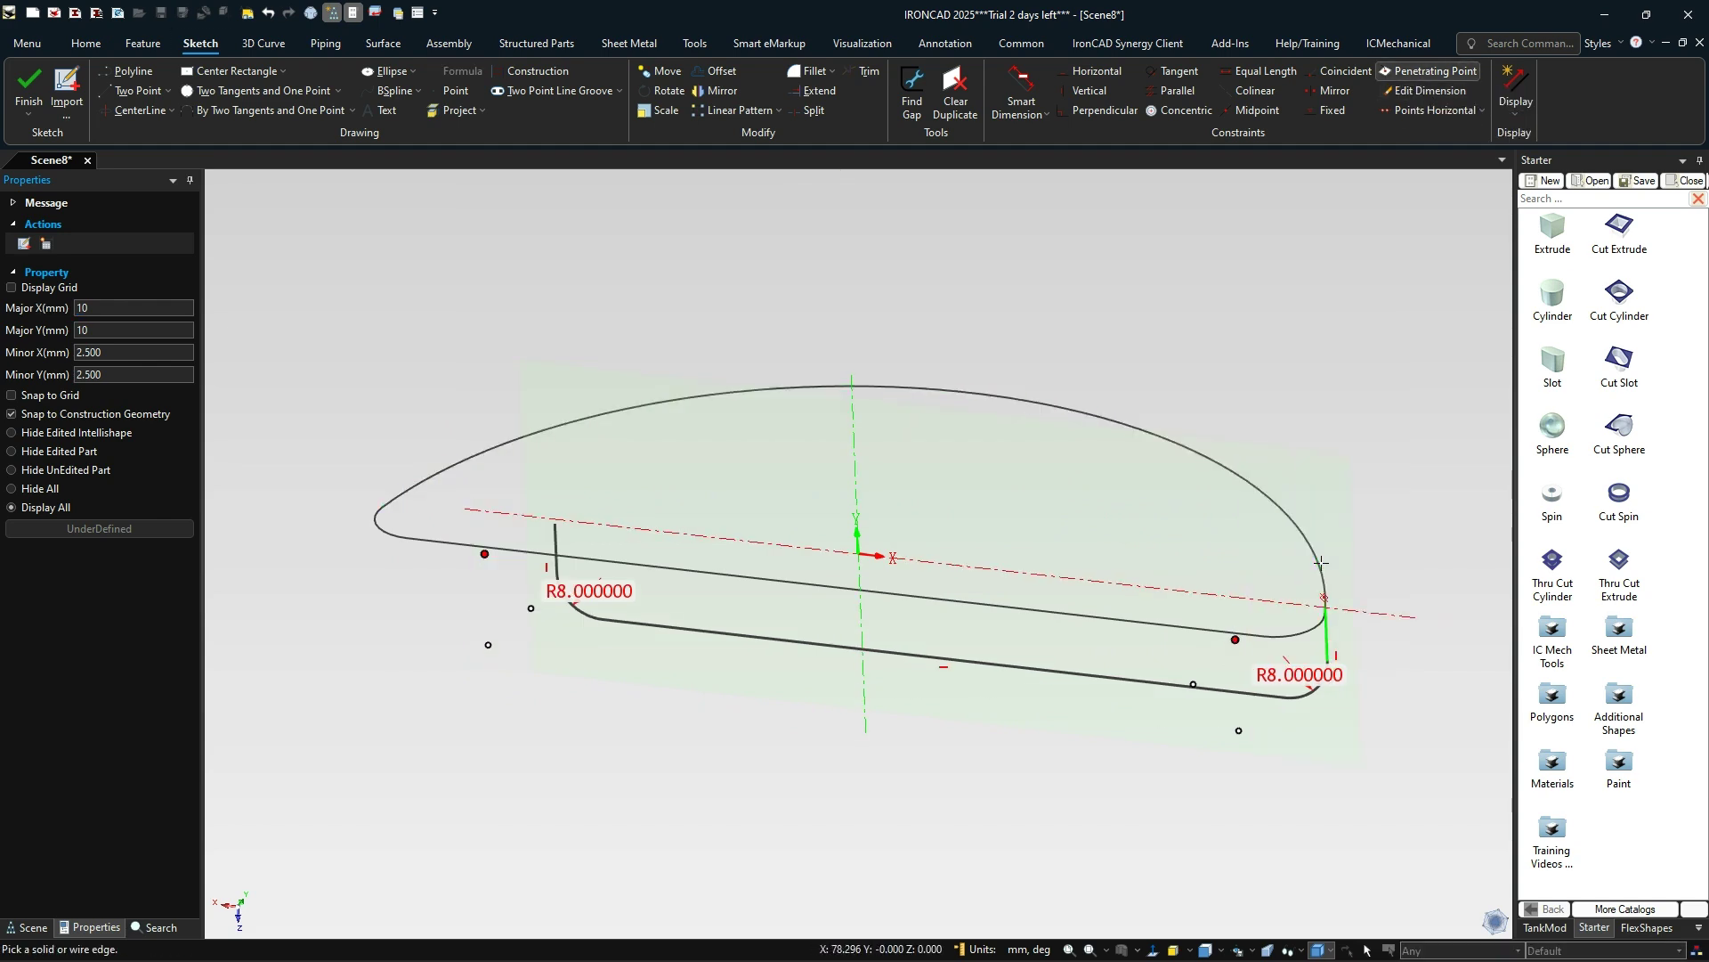
click(554, 523)
click(504, 440)
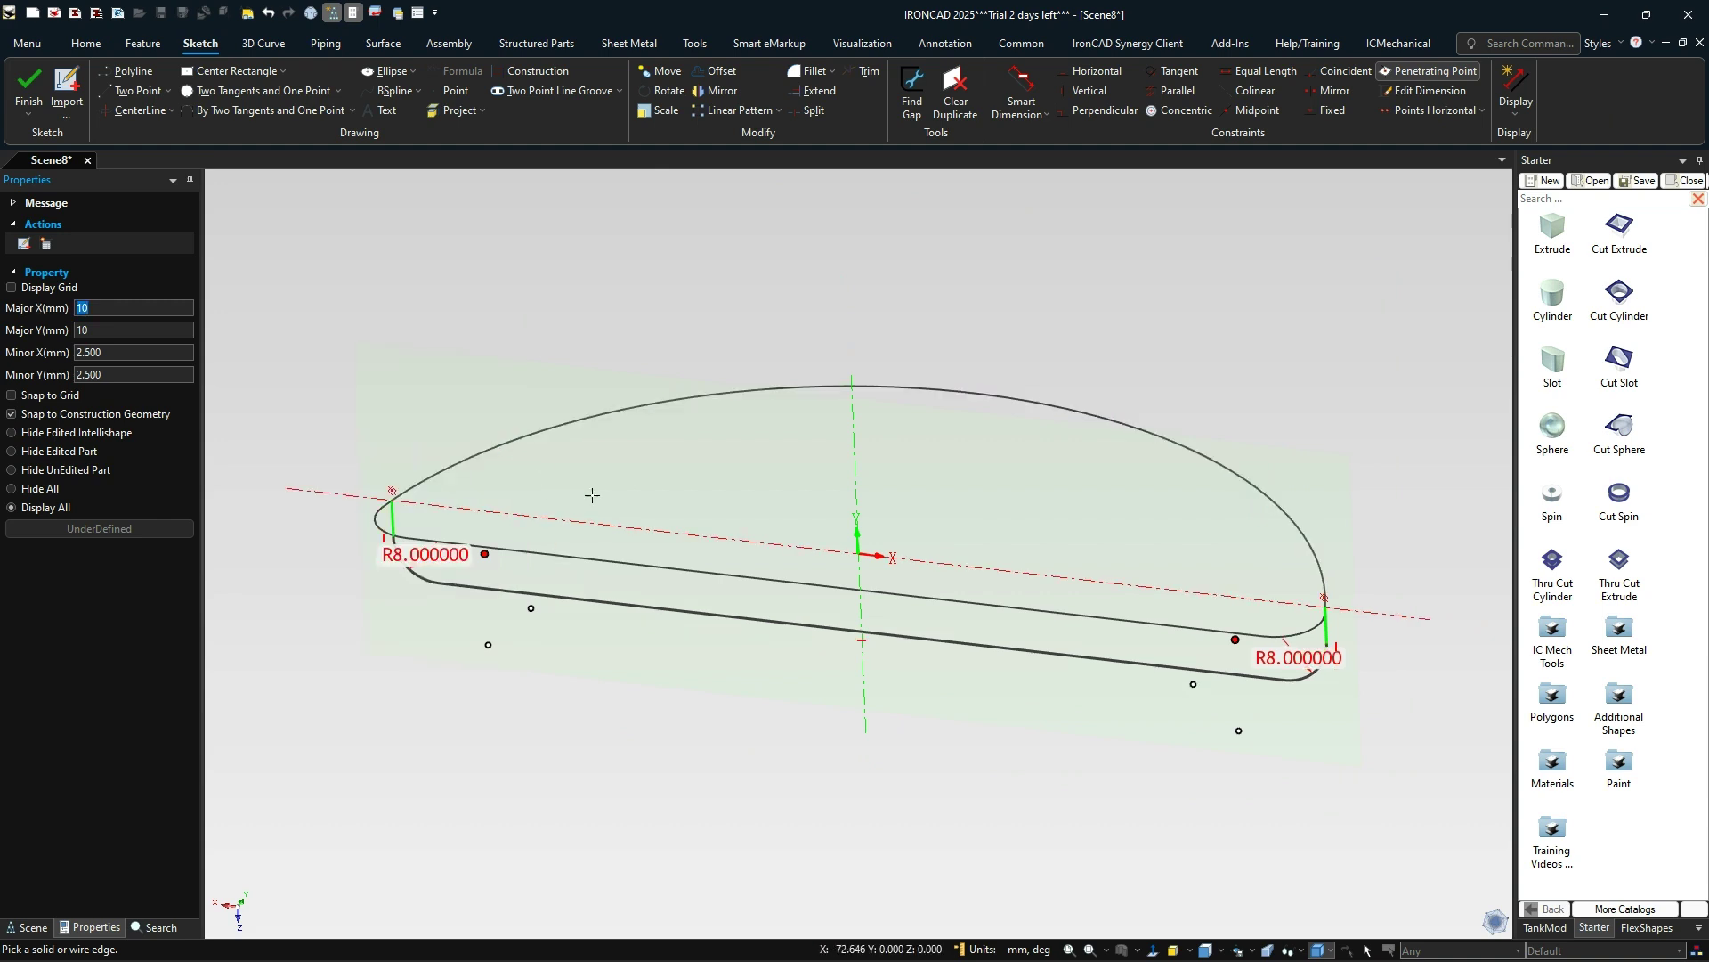
click(1441, 71)
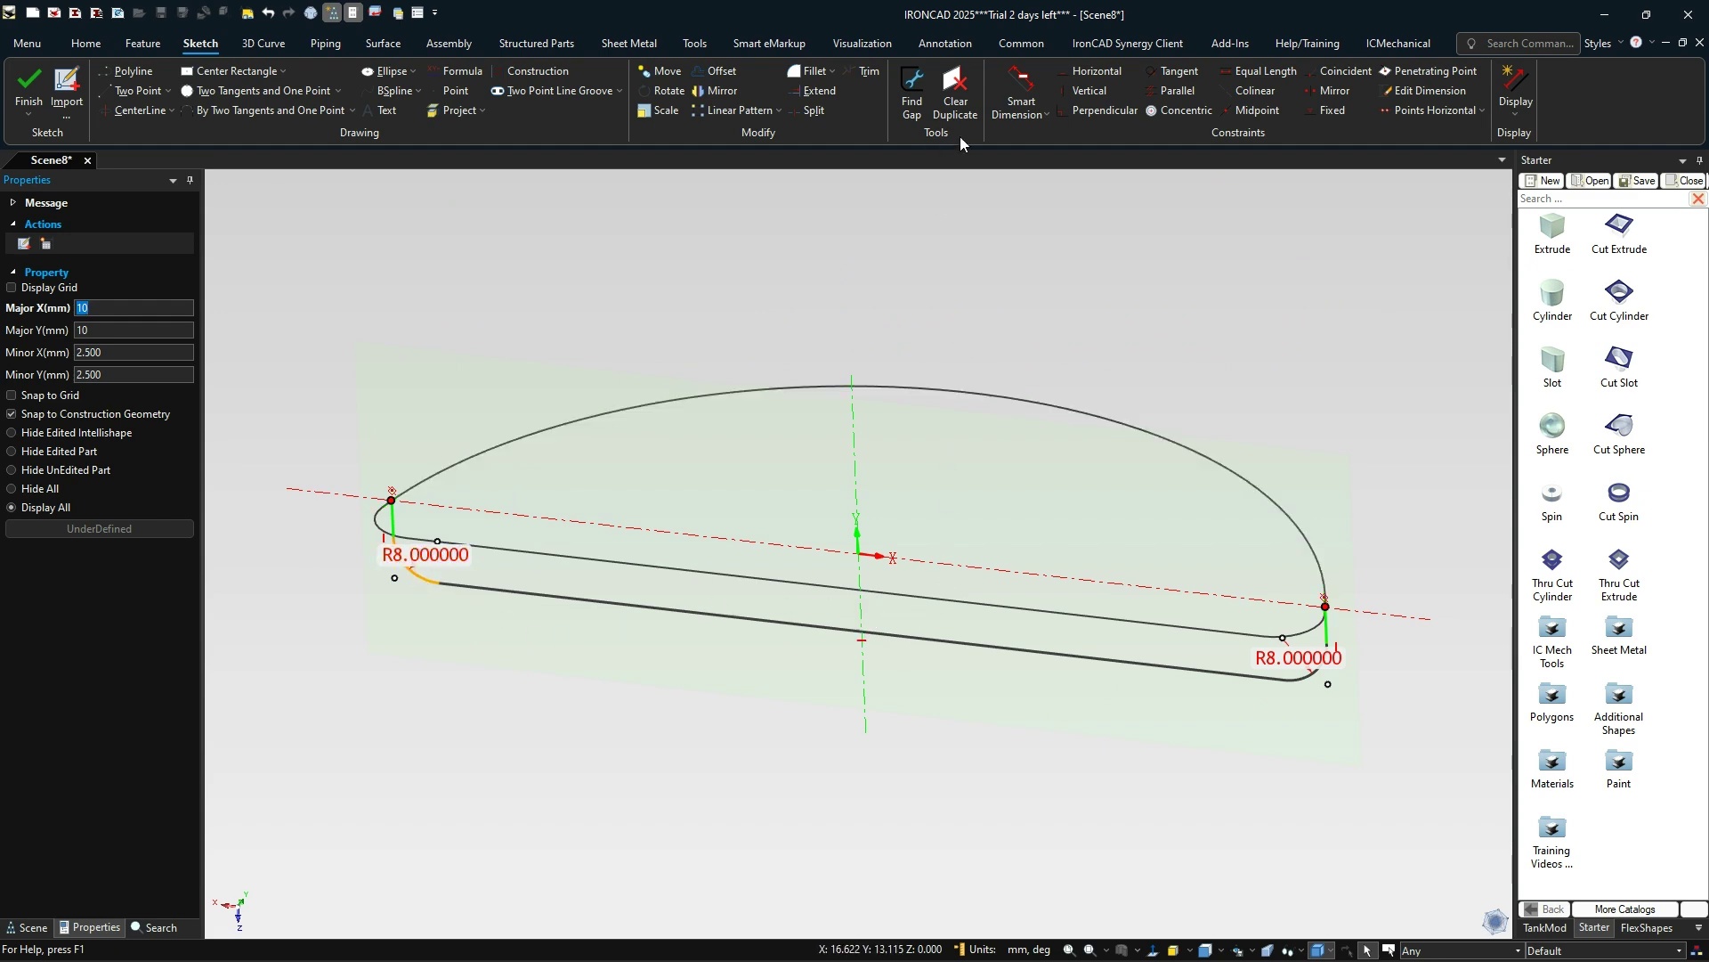
- Dimension the rib's lower line 18 mm from the red centreline and finish the sketch
click(1024, 88)
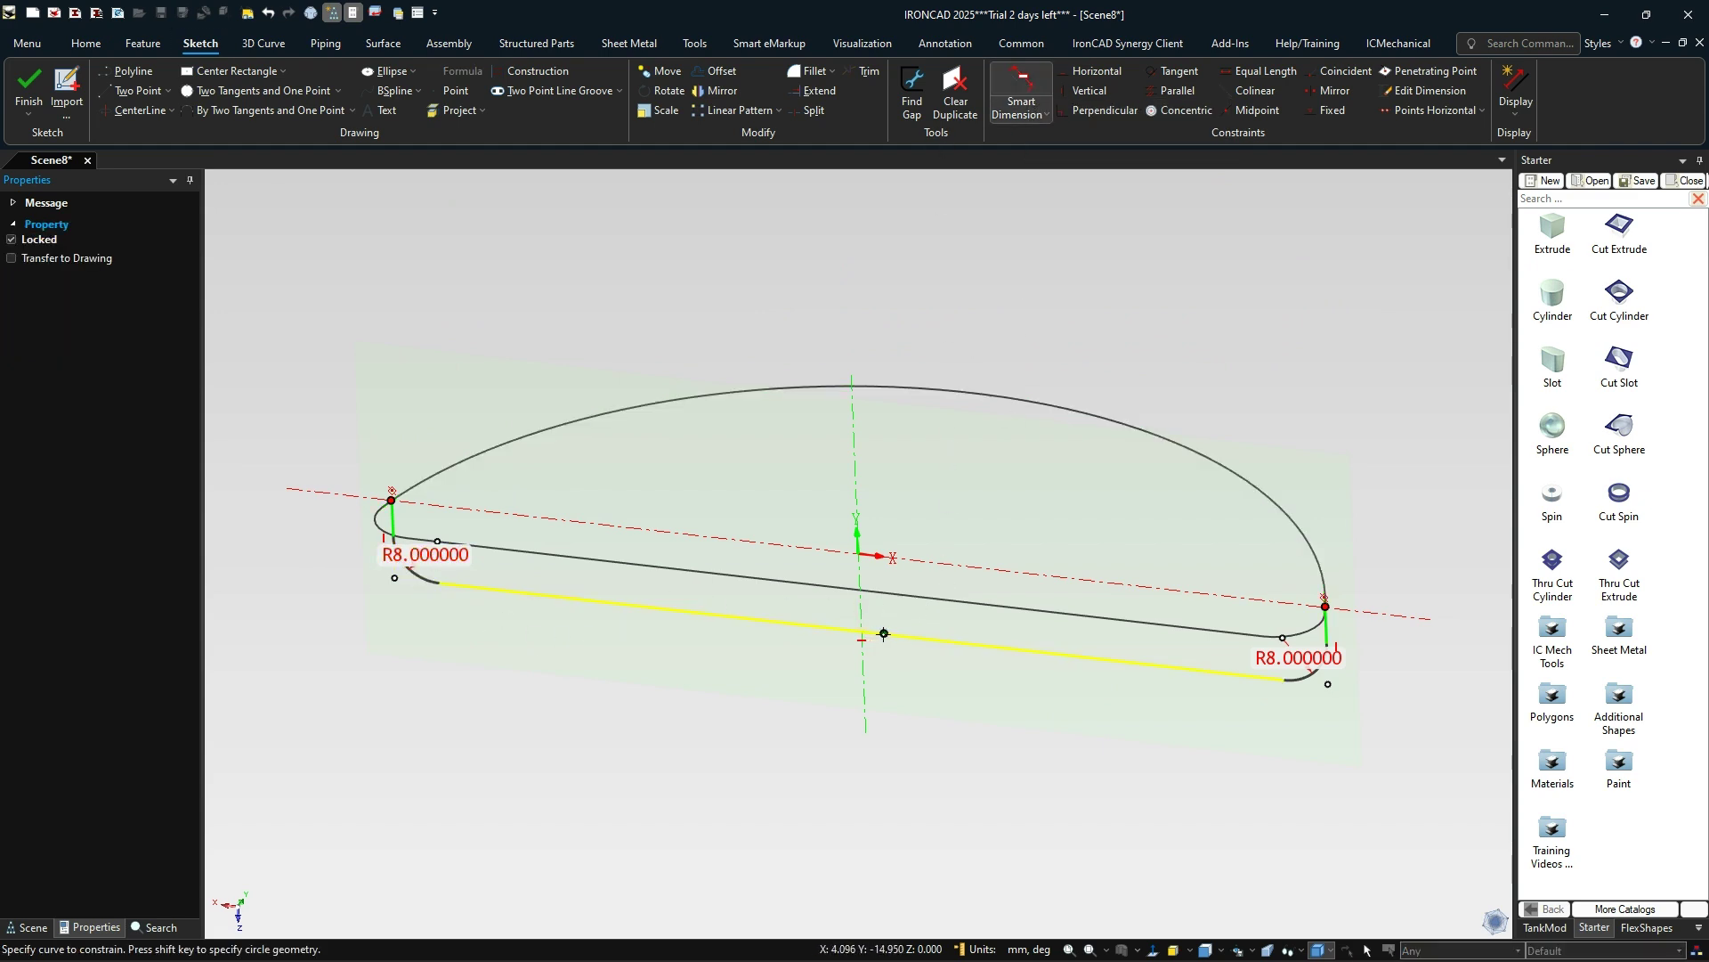
click(883, 632)
click(908, 559)
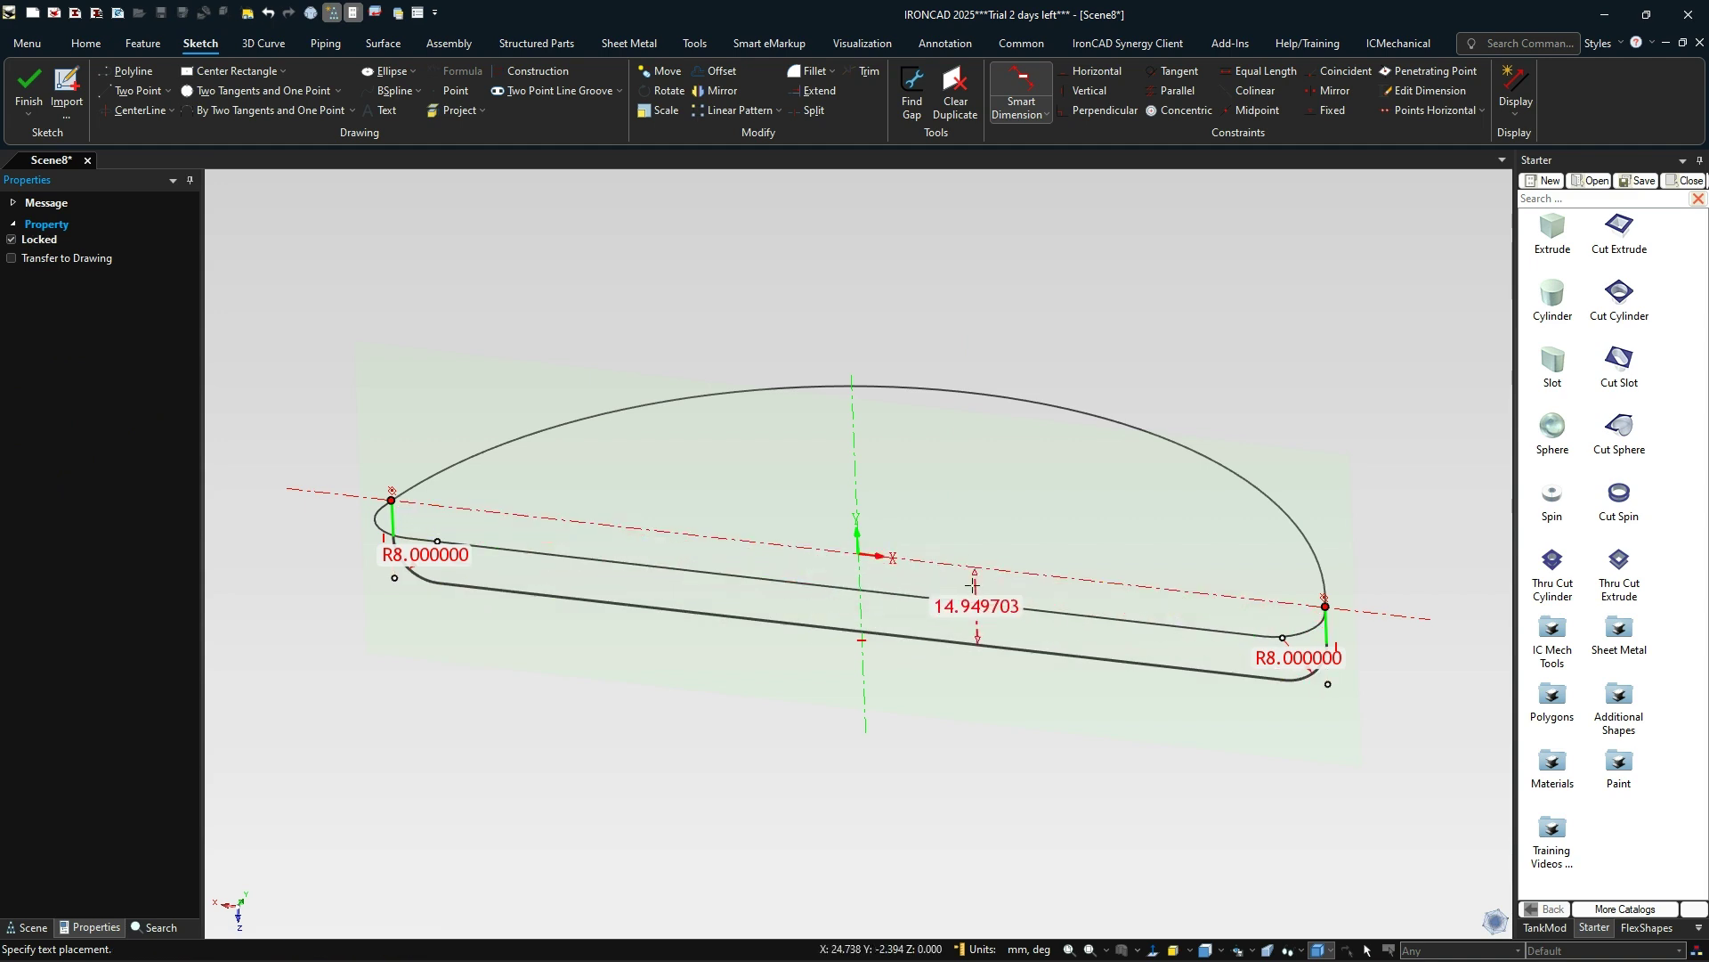
click(973, 588)
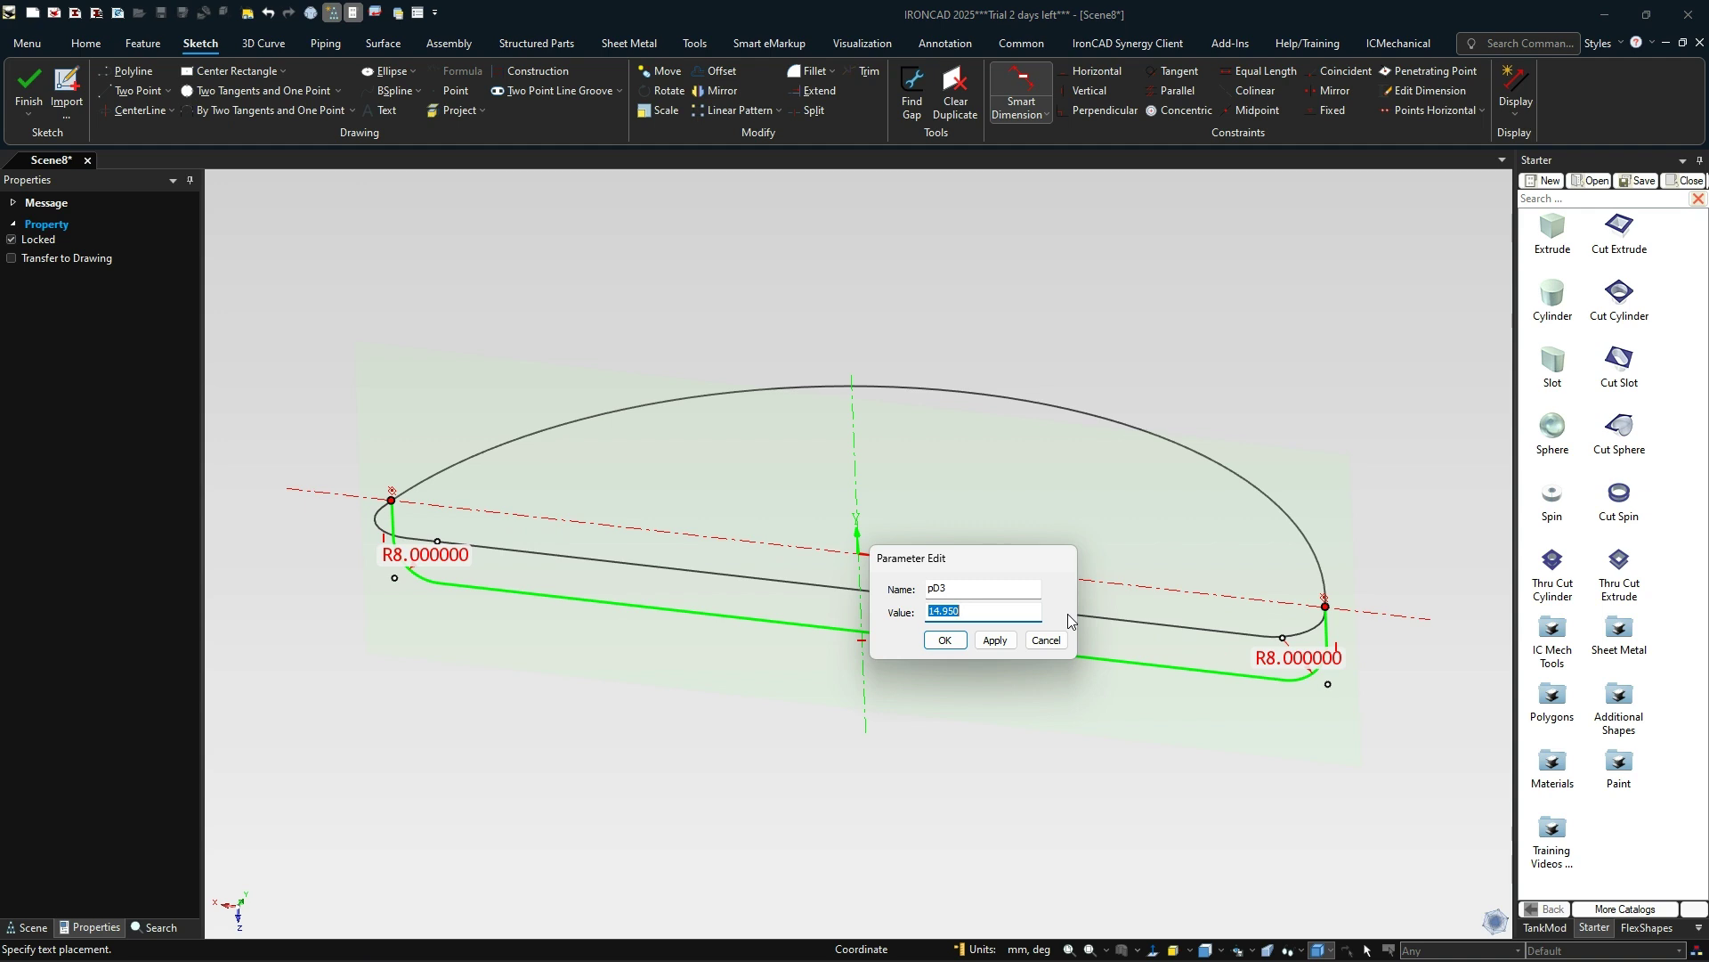
text(18)
key(Return)
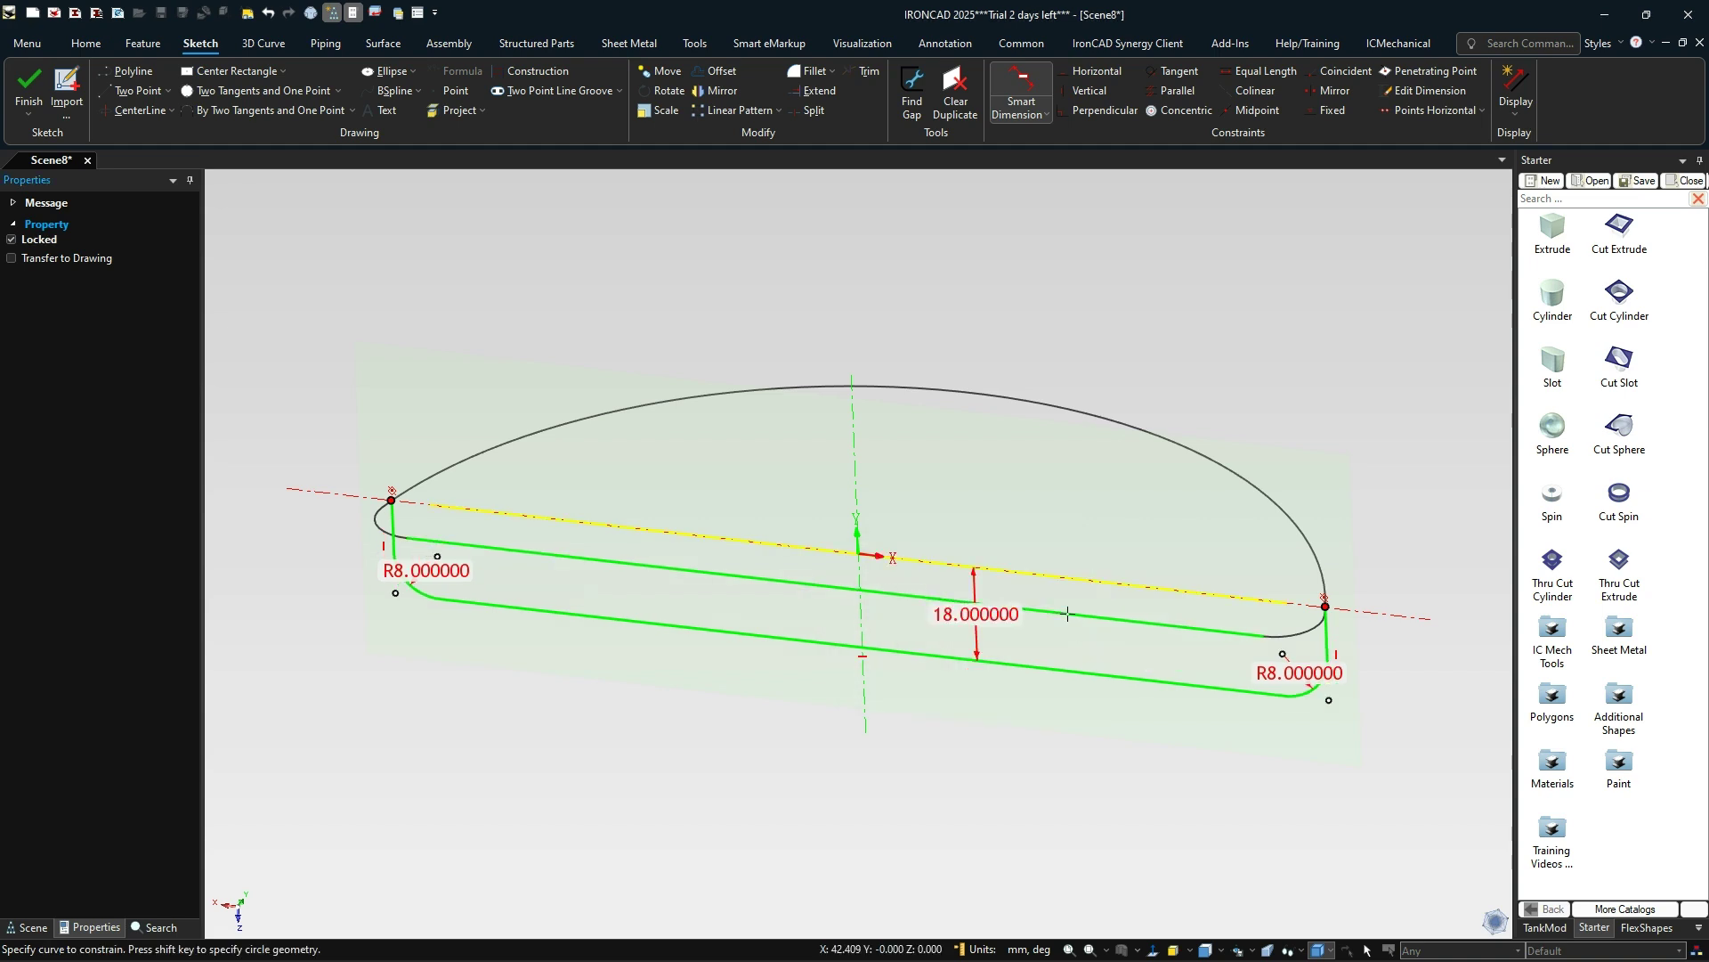
click(28, 87)
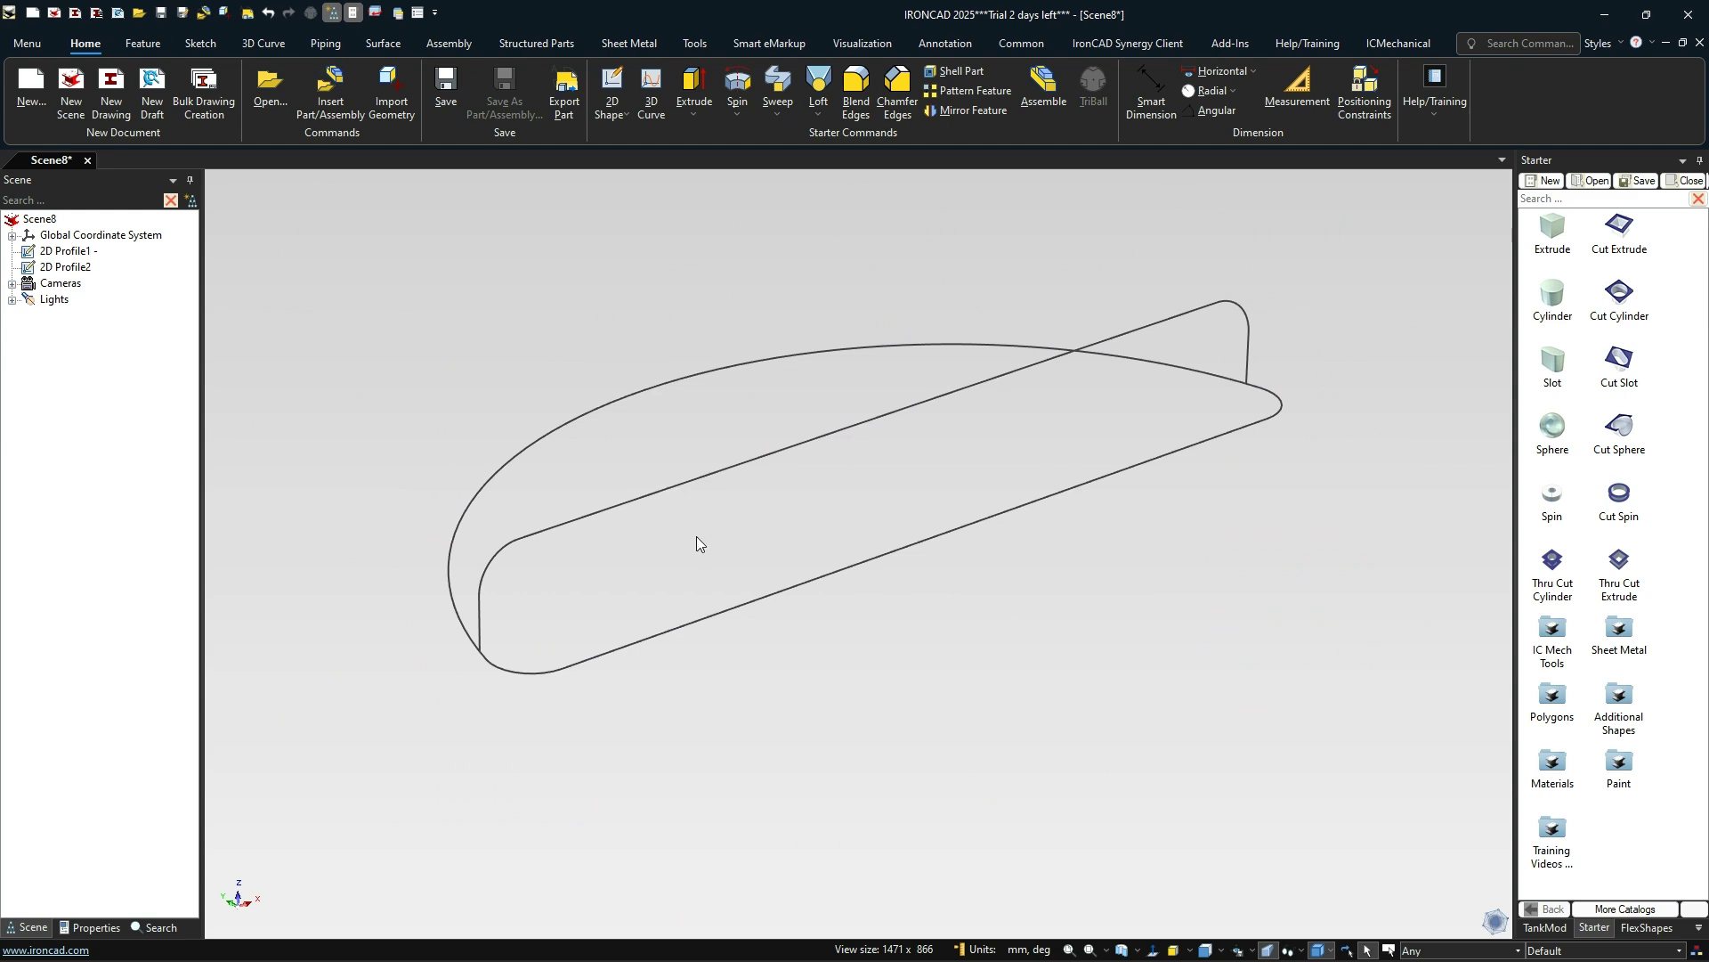
click(690, 481)
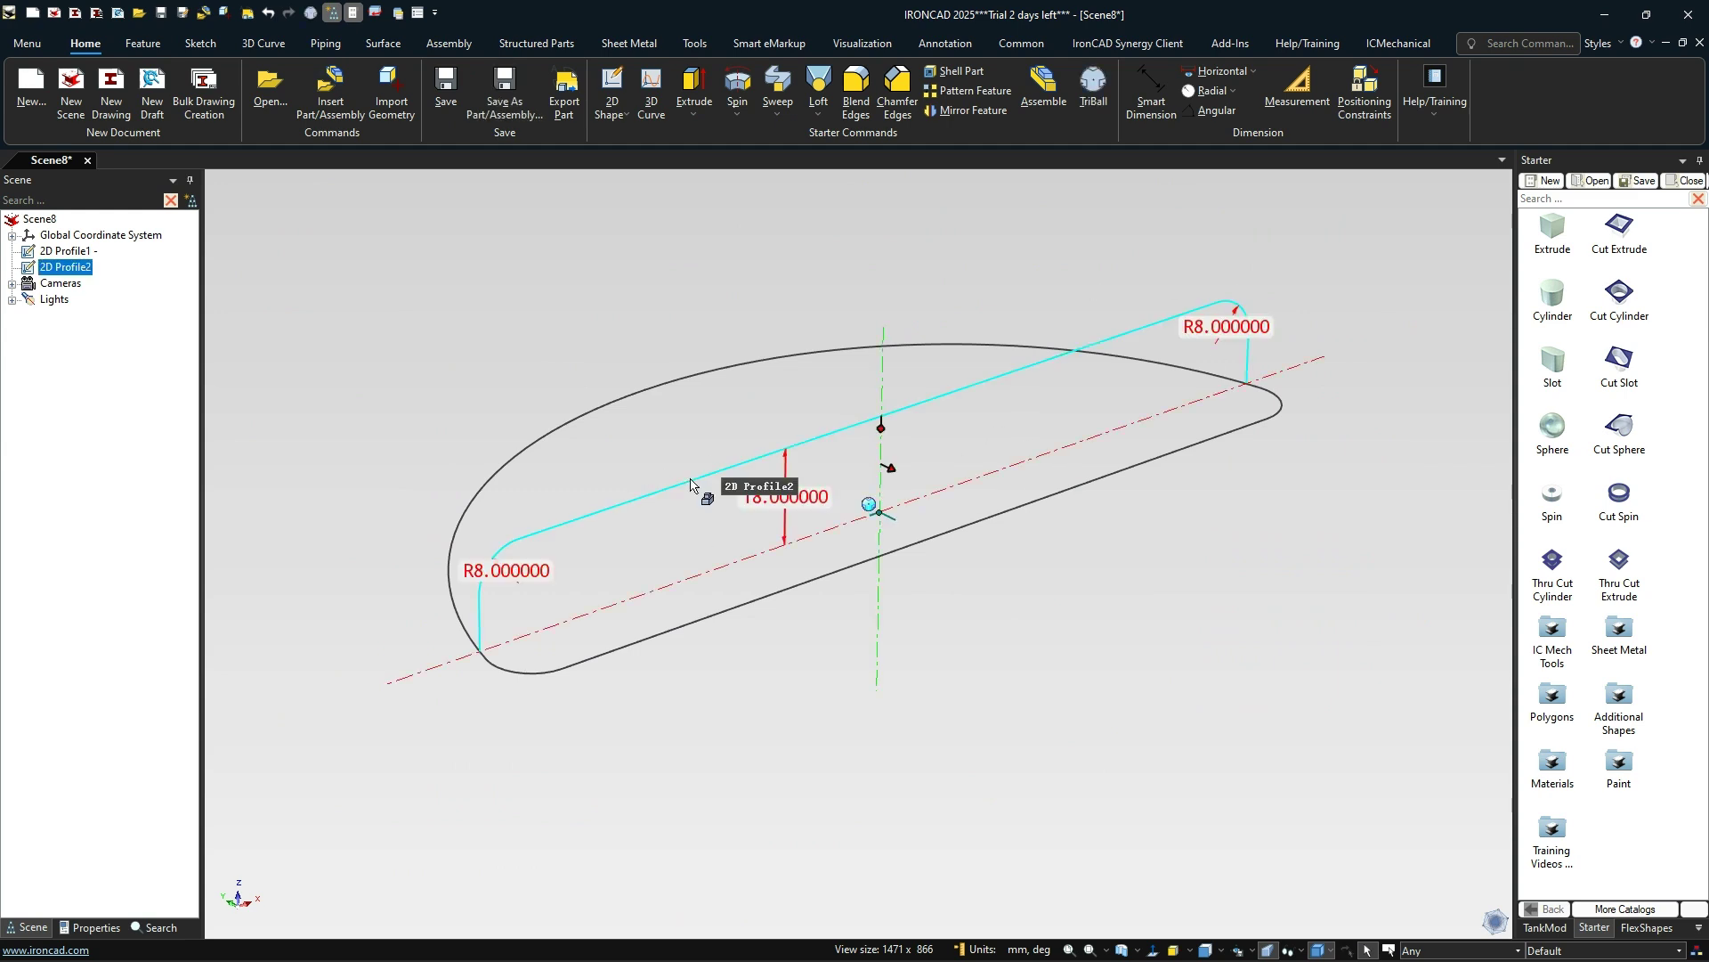
- Copy 2D Profile2 with the TriBall: 5 copies at 12 mm spacing
key(F10)
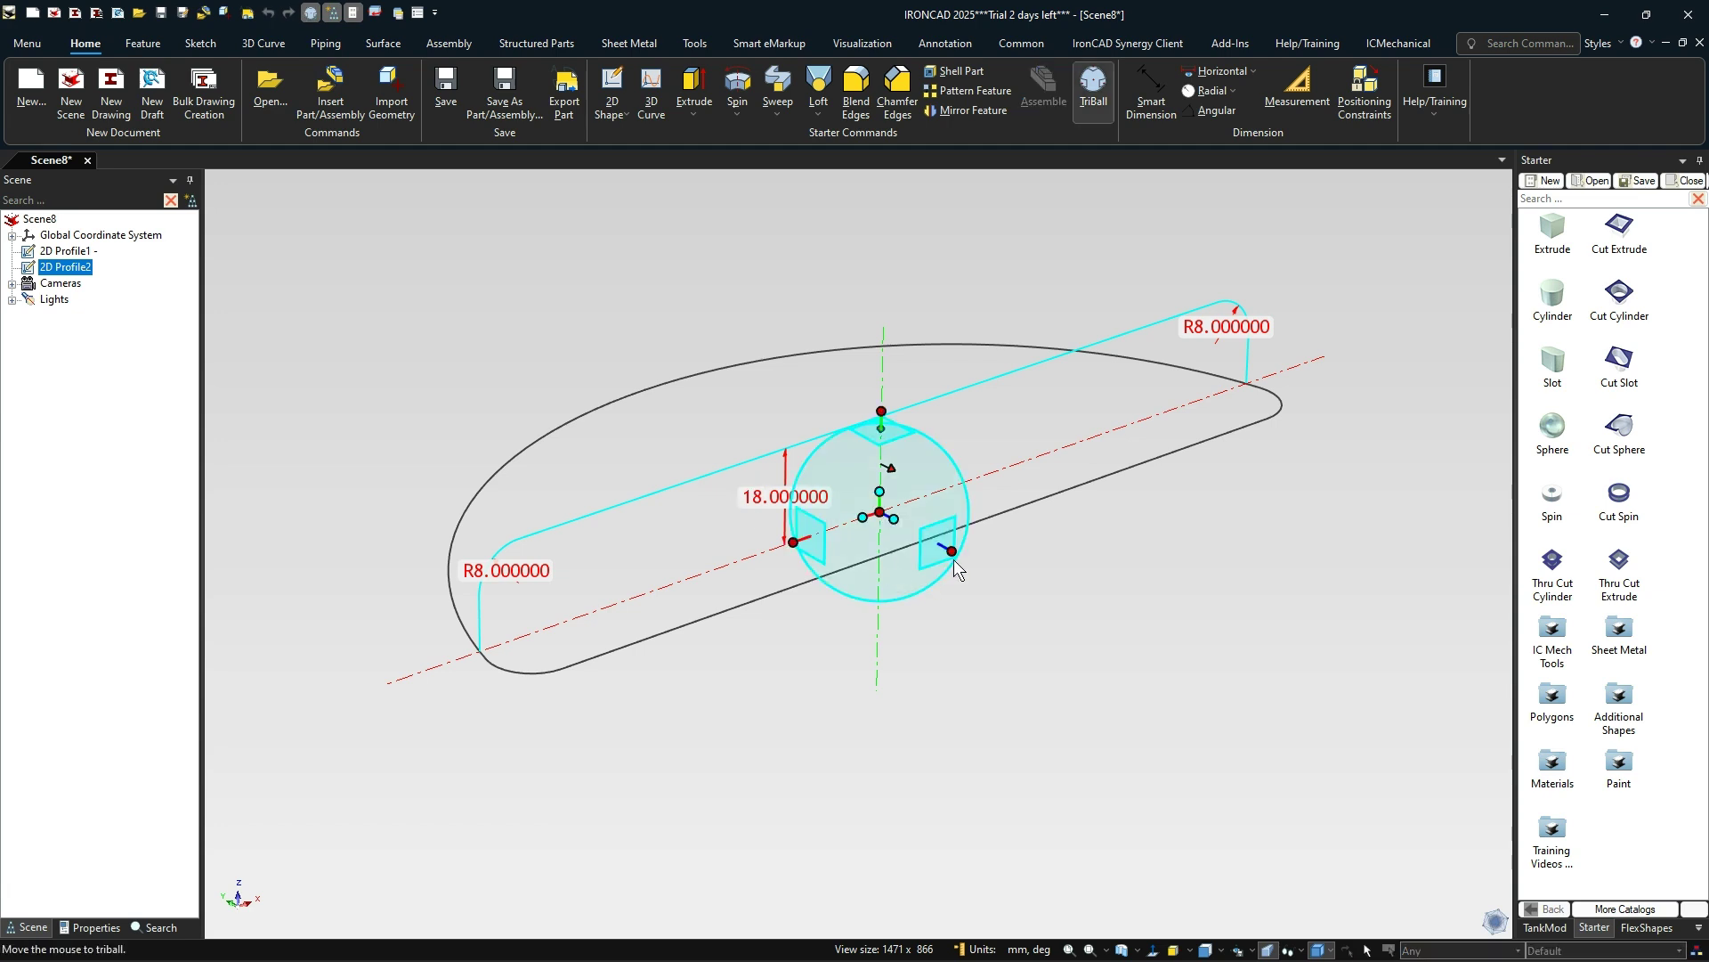
right_drag(955, 552, 953, 552)
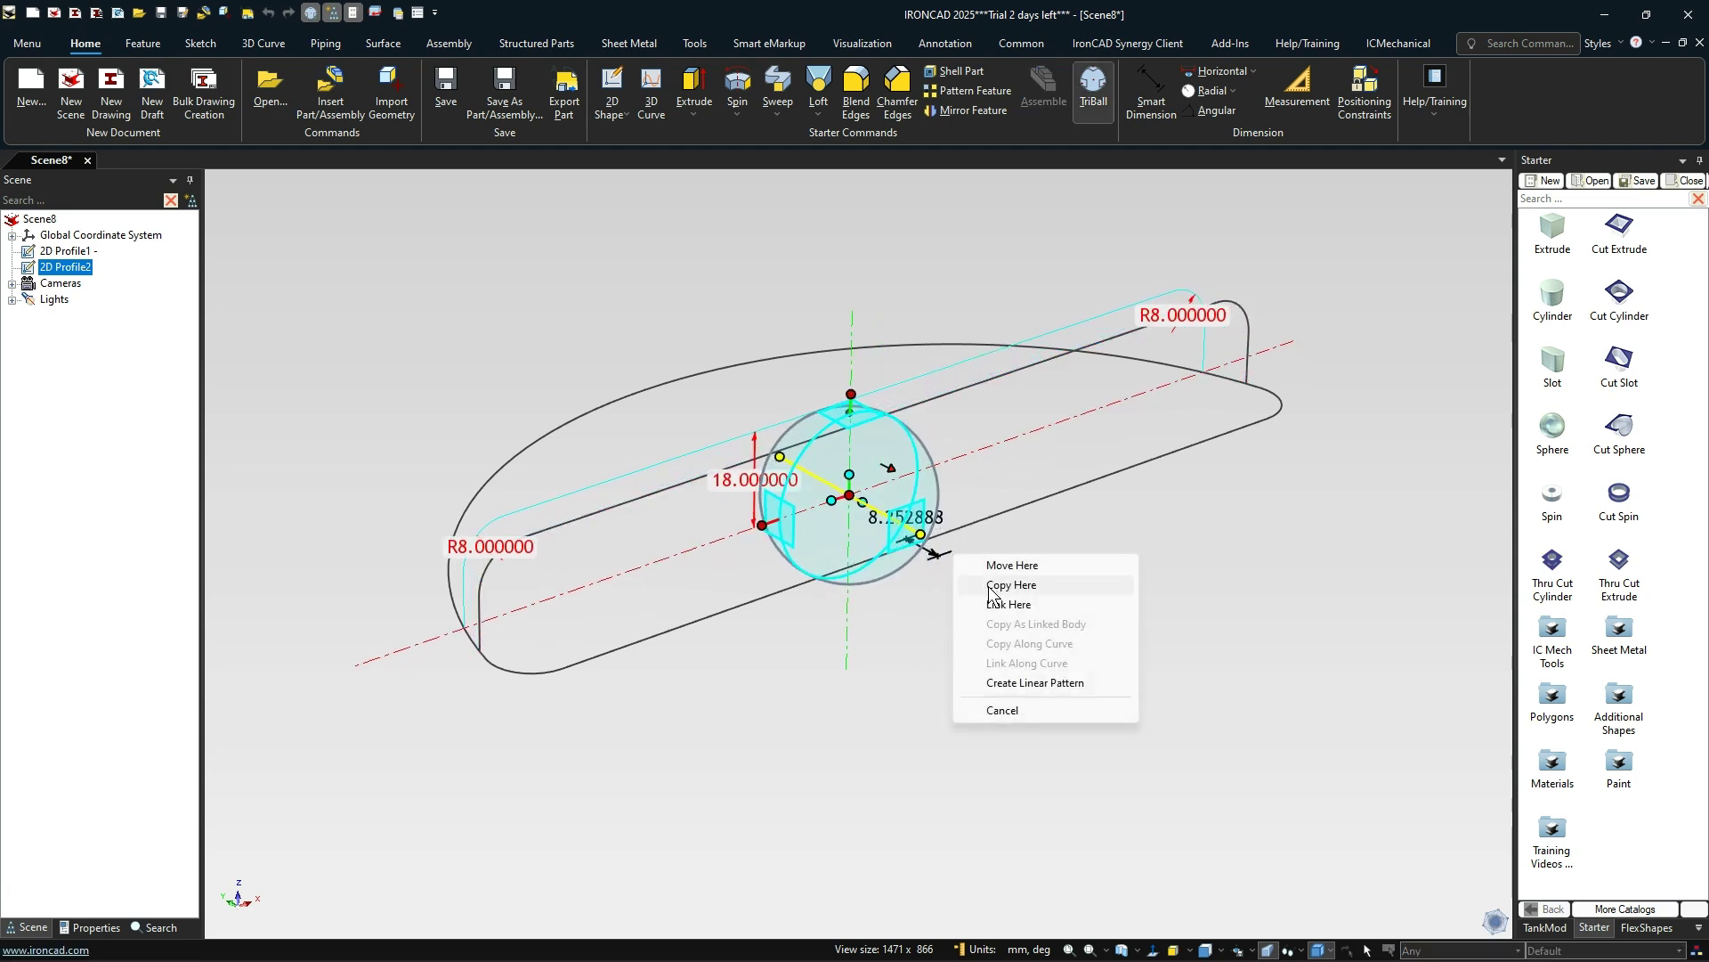
click(991, 585)
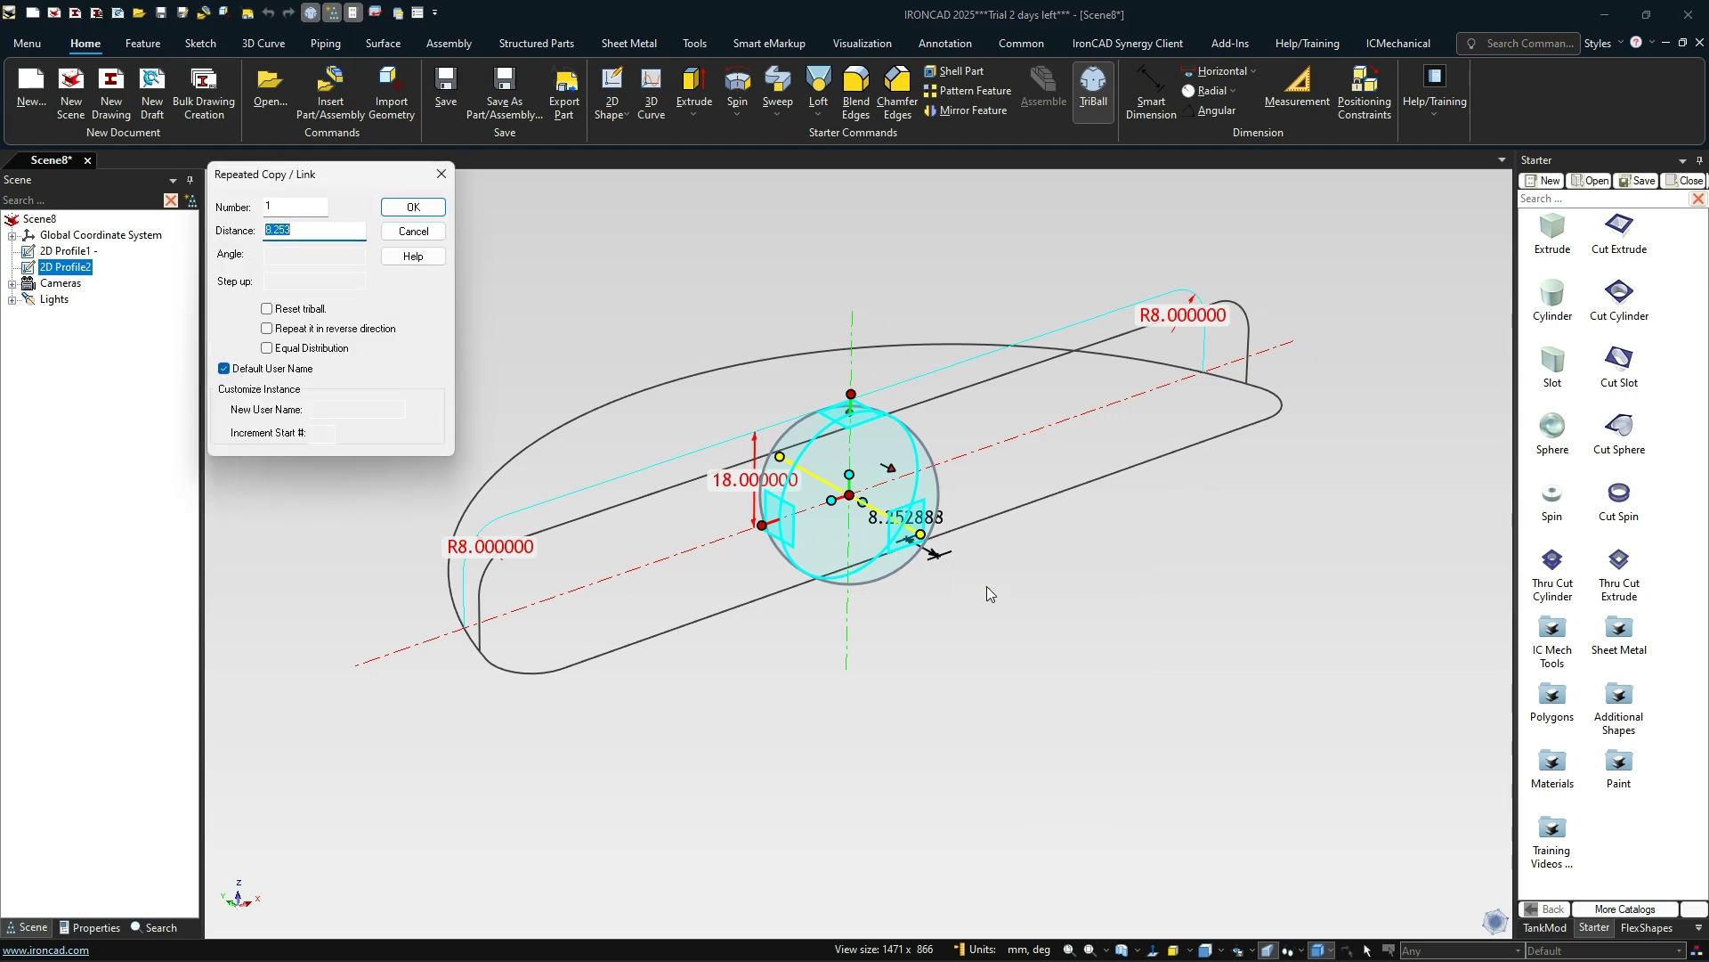
text(12)
key(shift+Tab)
text(5)
key(Return)
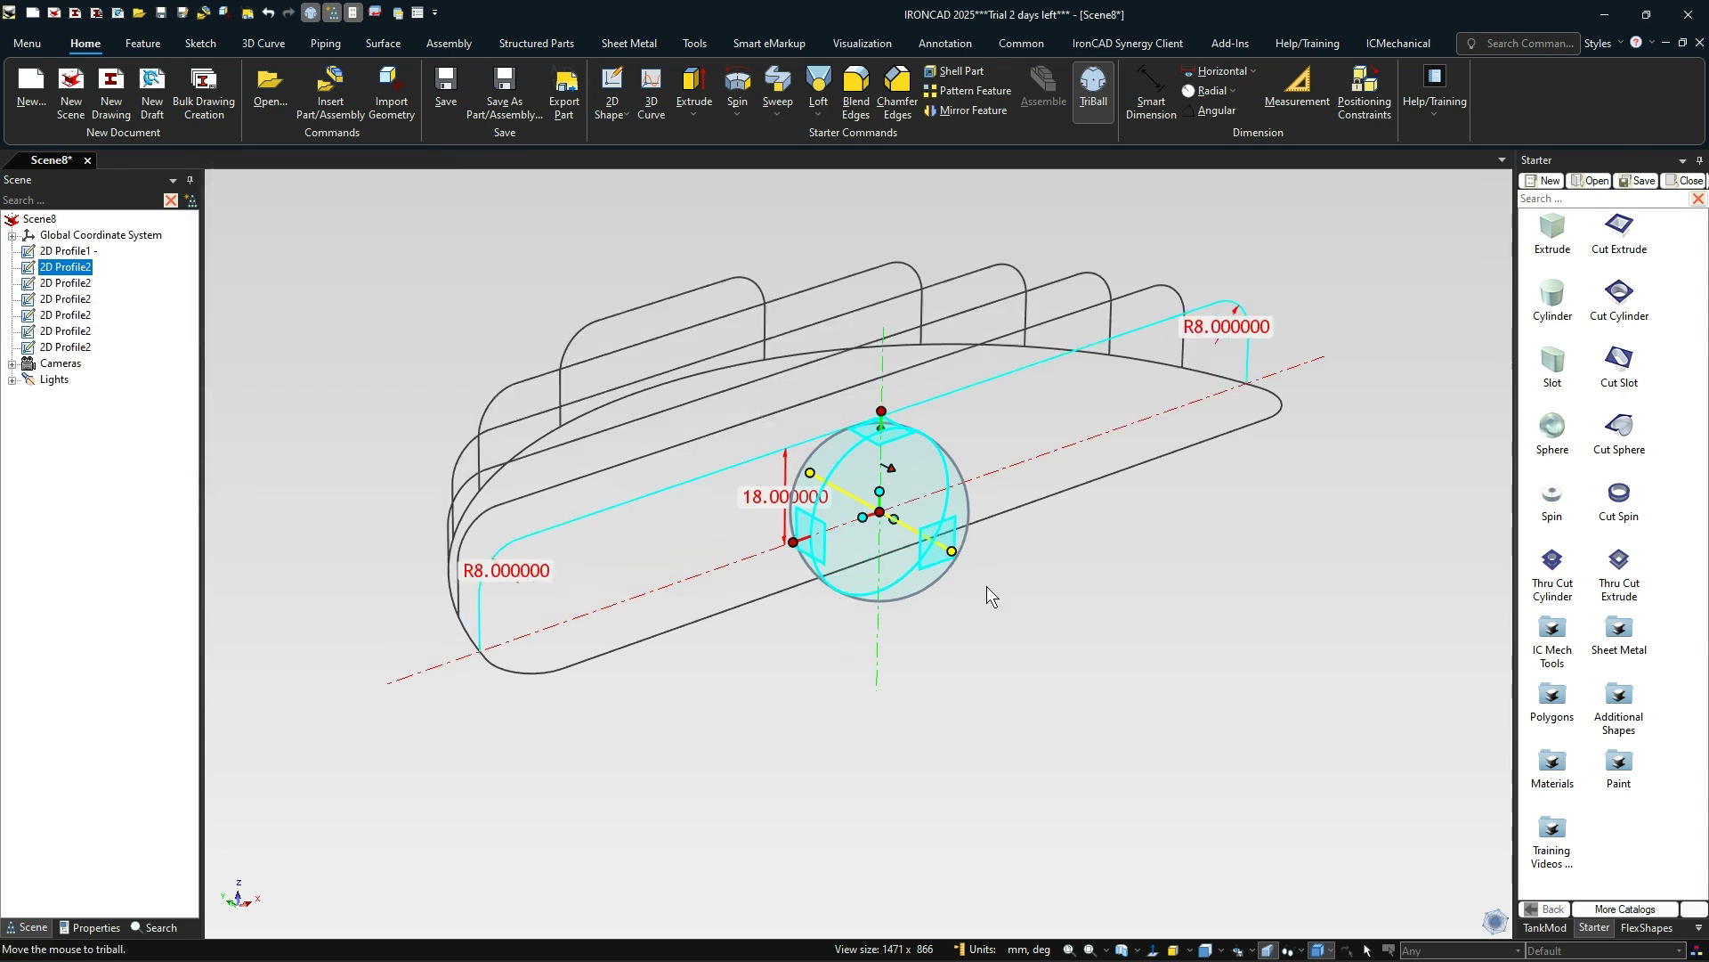
click(981, 713)
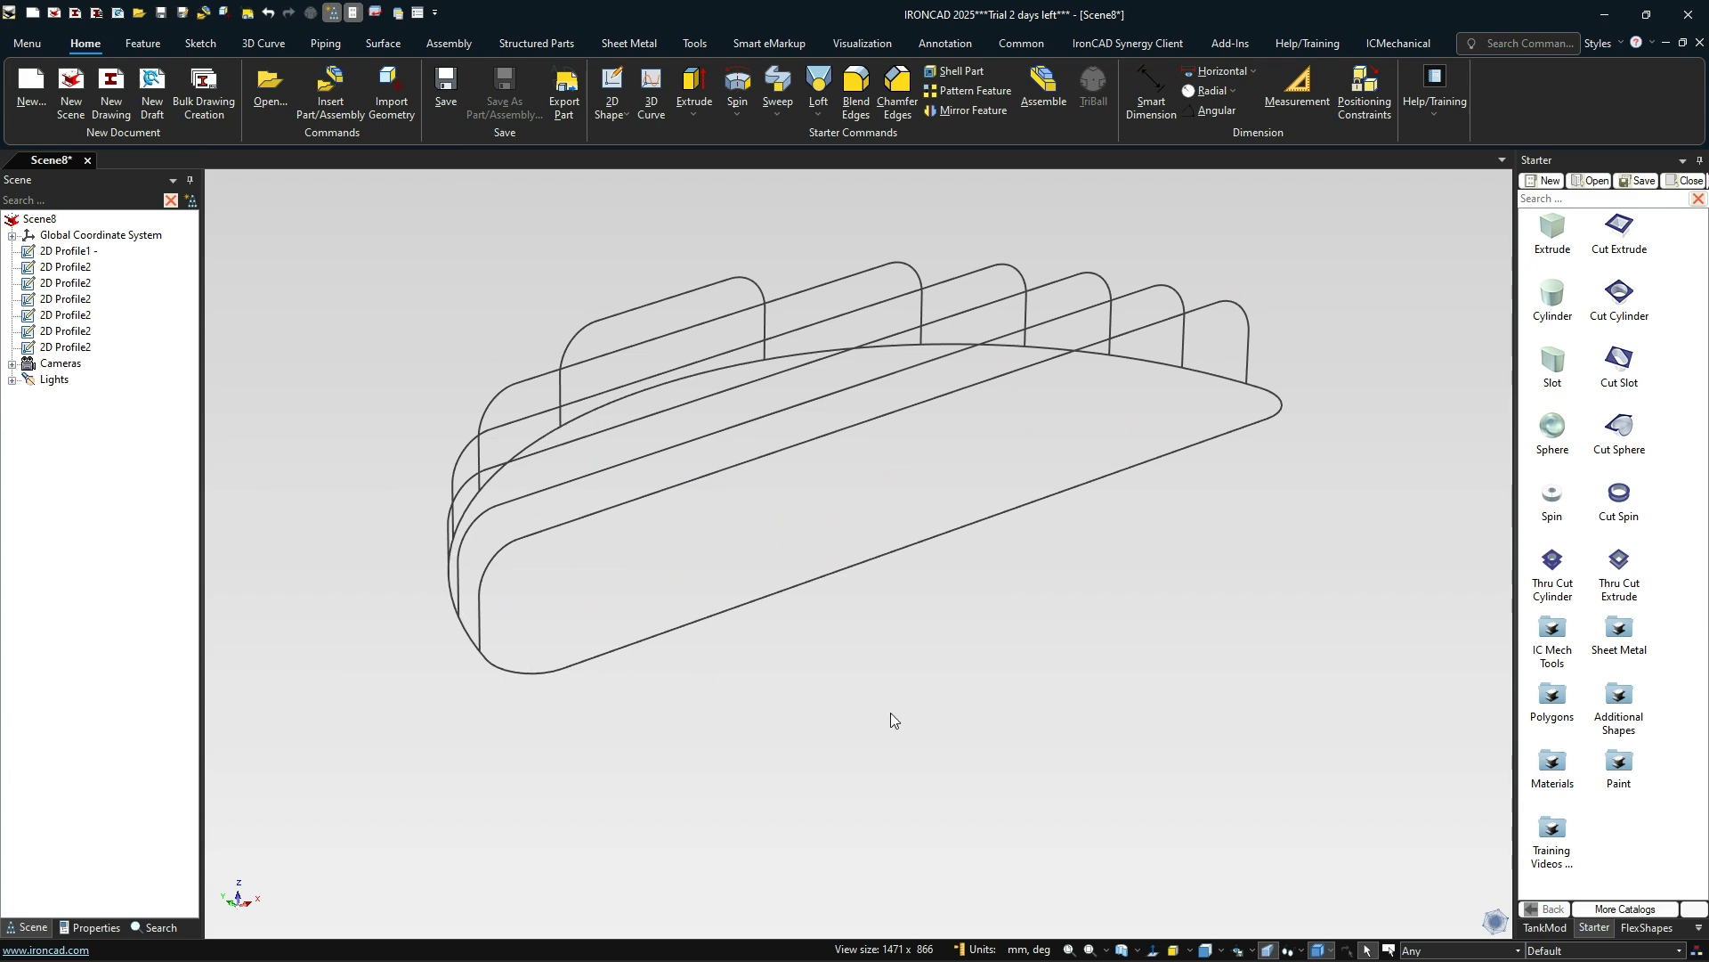
middle_drag(890, 719, 1033, 713)
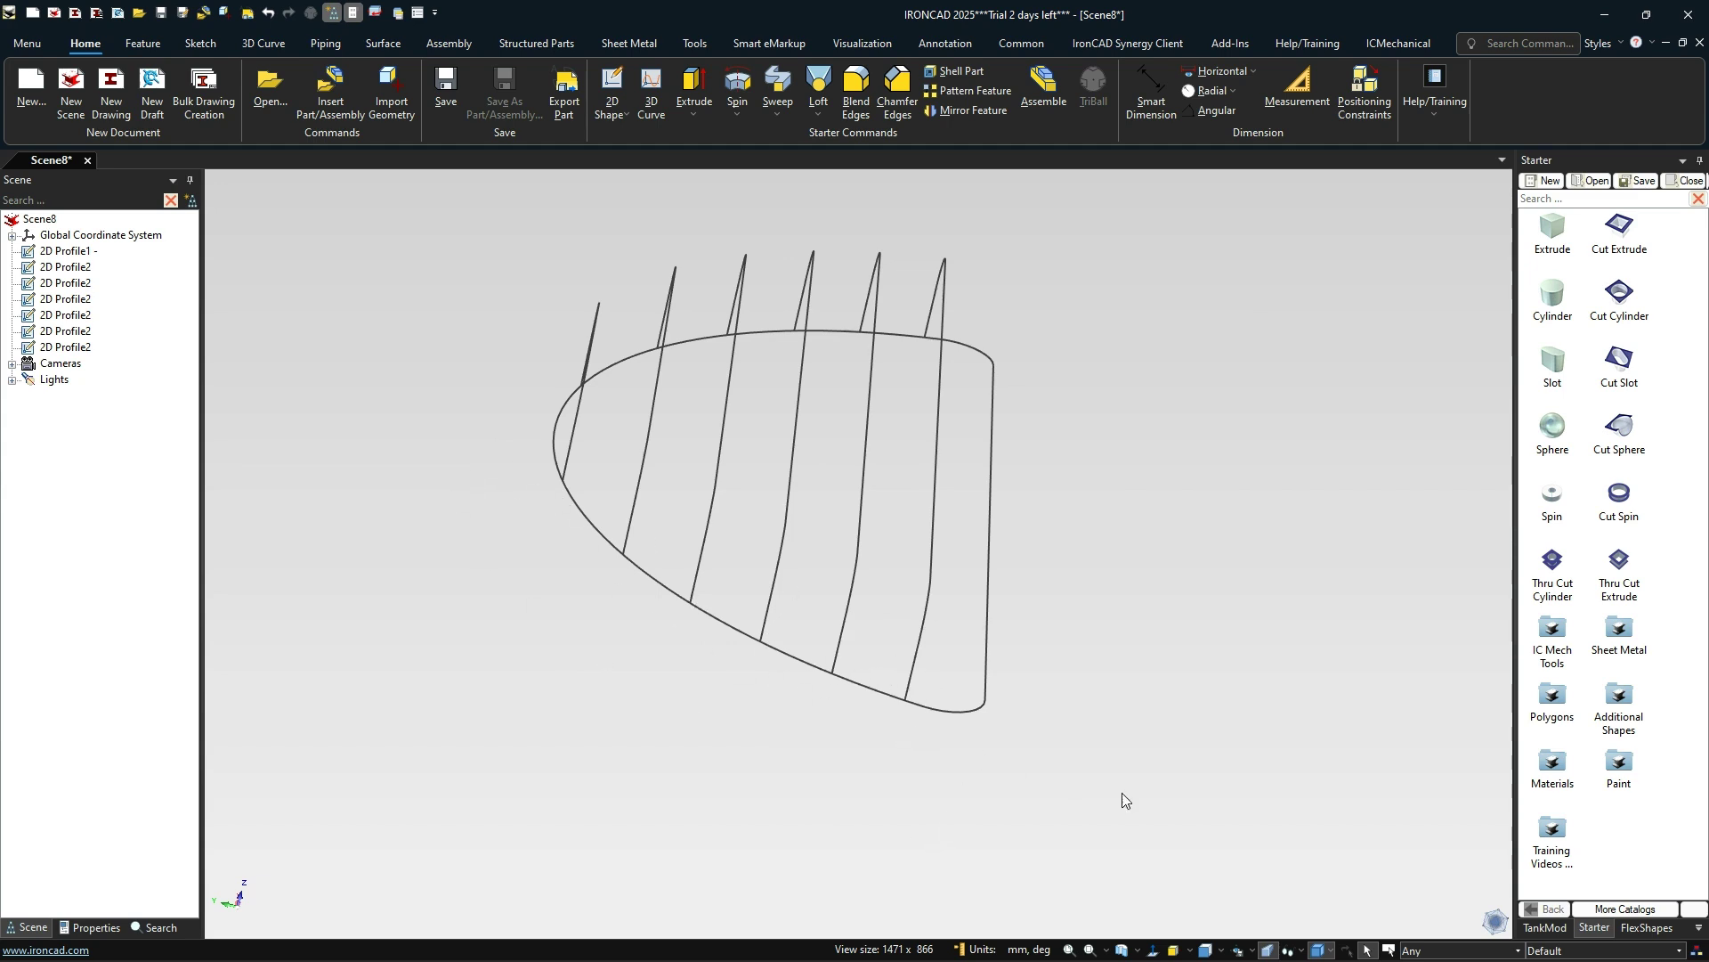
middle_drag(1122, 800, 788, 339)
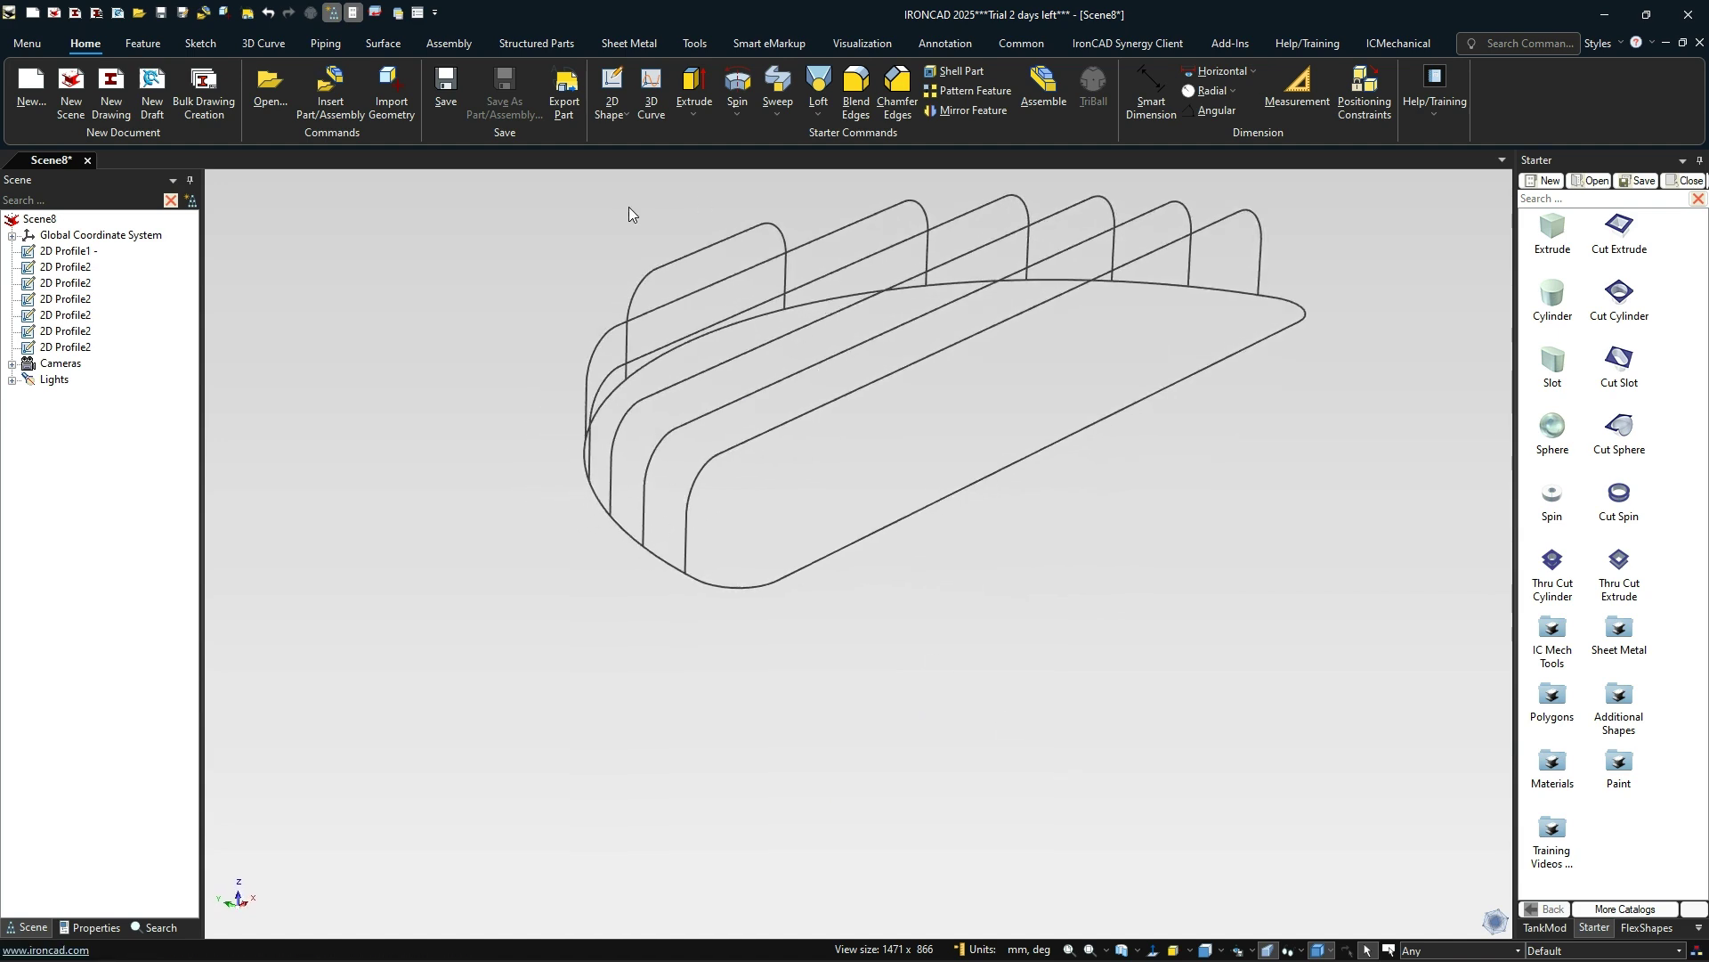
middle_drag(894, 312, 899, 370)
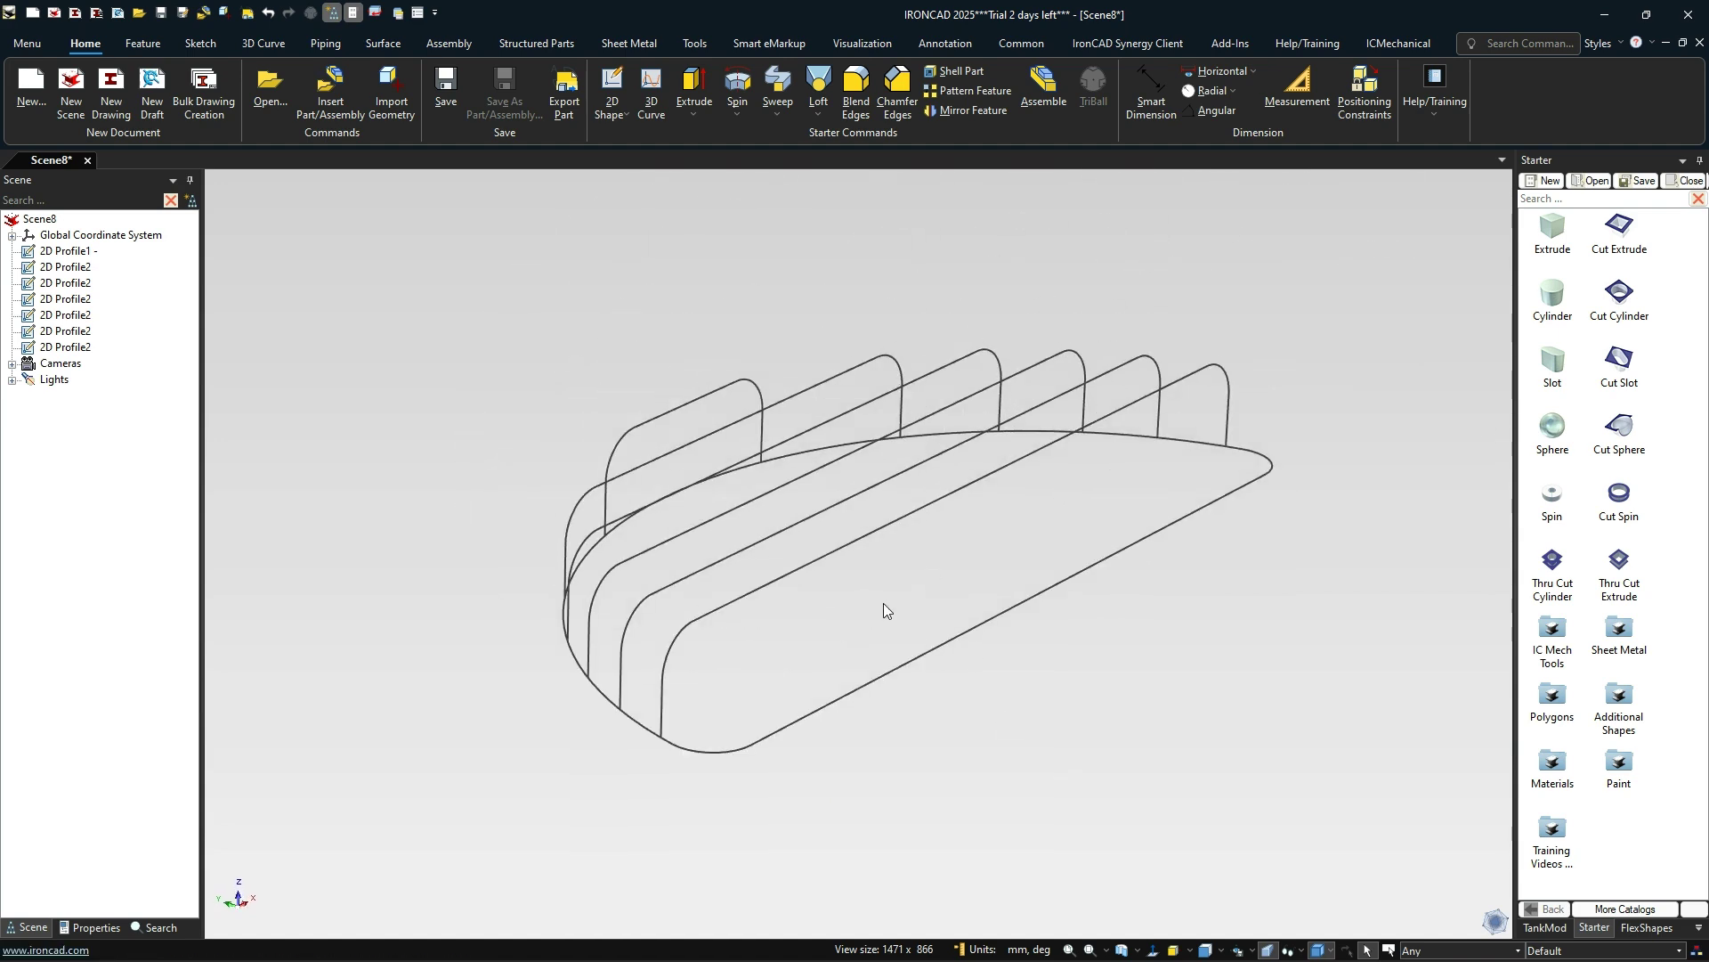
- Sweep a 4 mm circular profile along 2D Profile1 as a linked standalone part
click(828, 697)
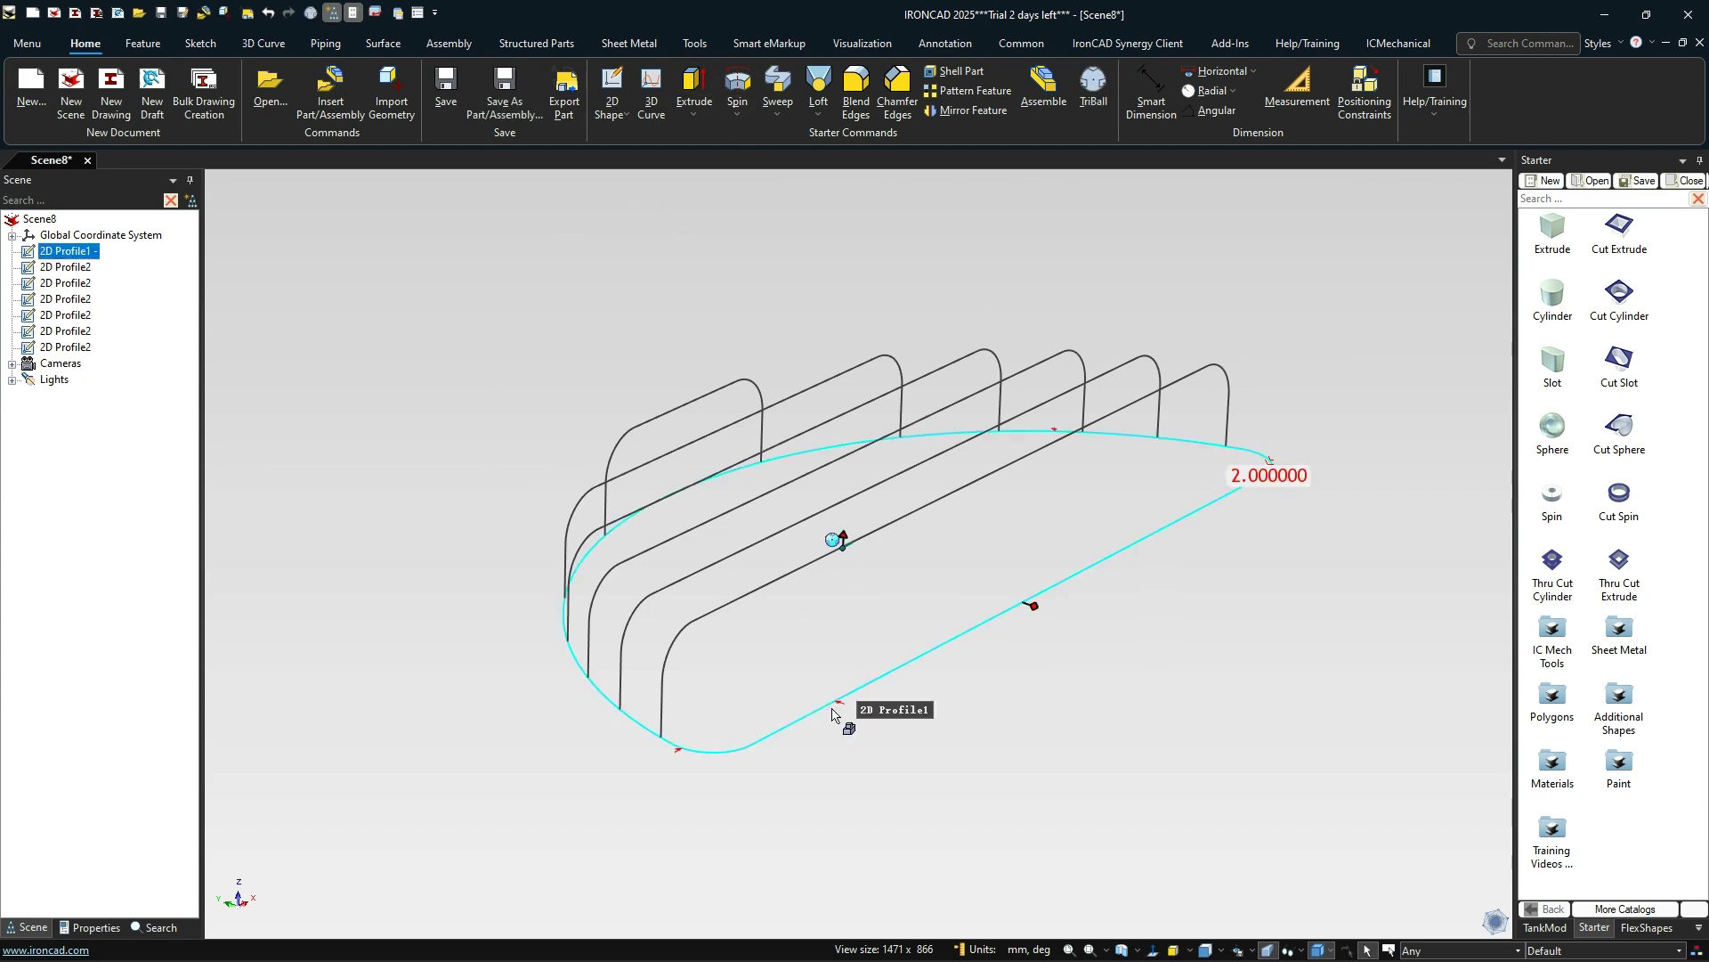
click(778, 89)
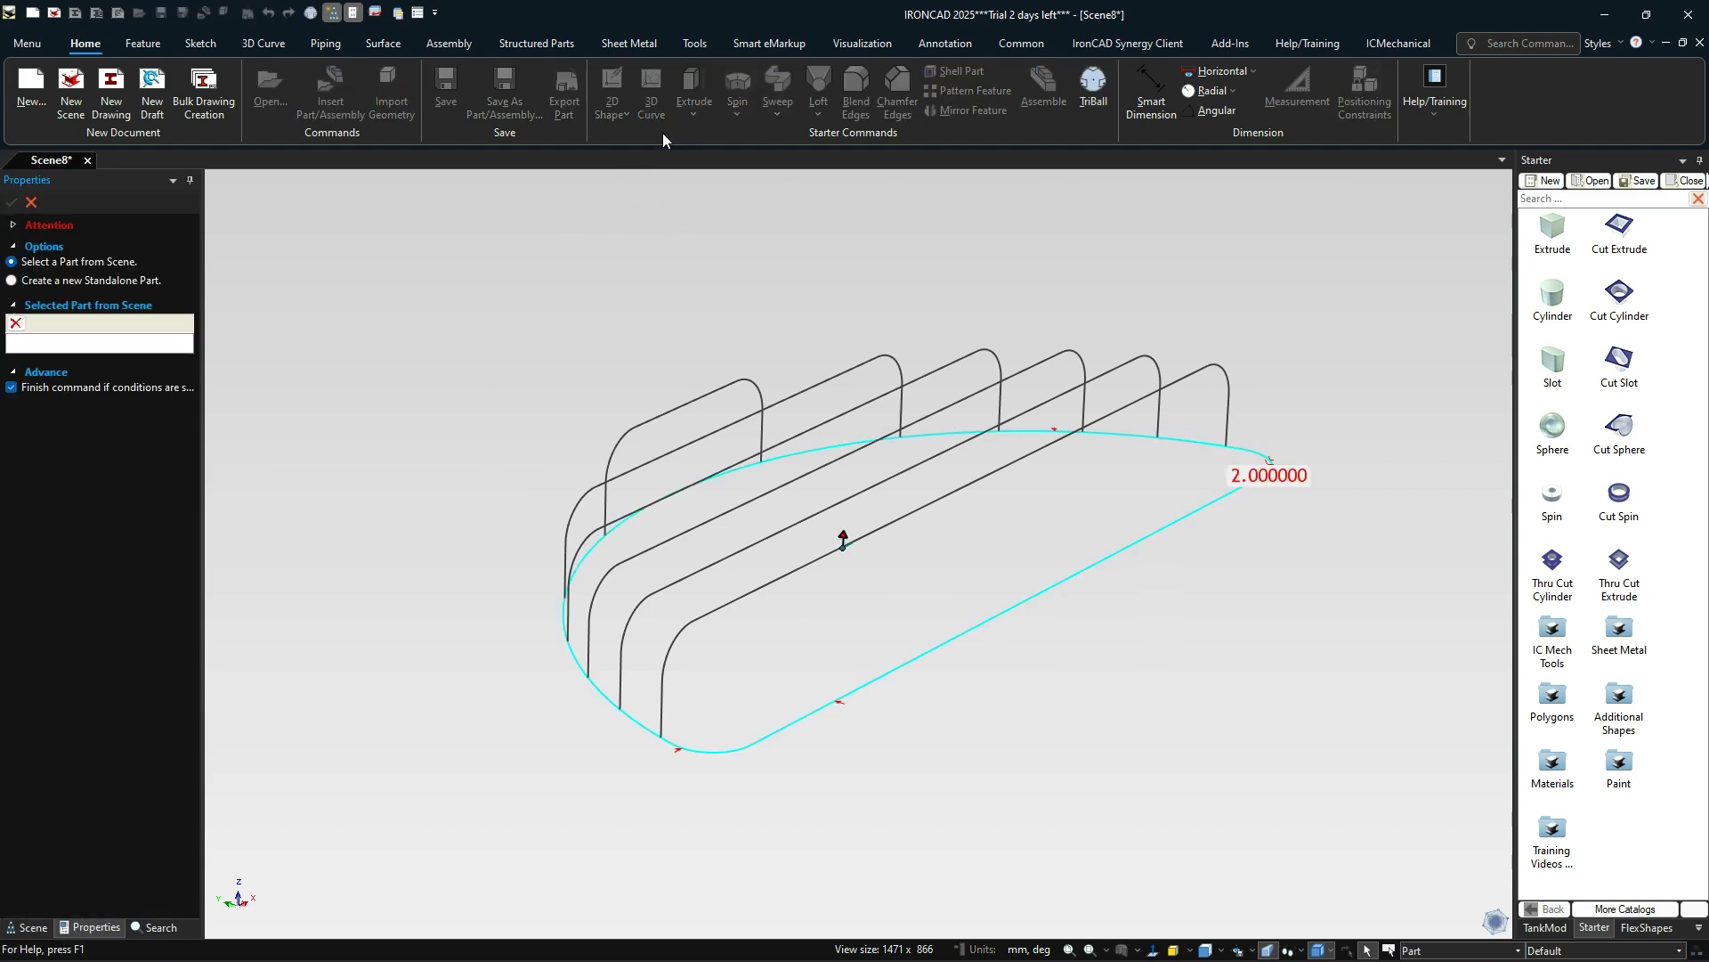
click(89, 281)
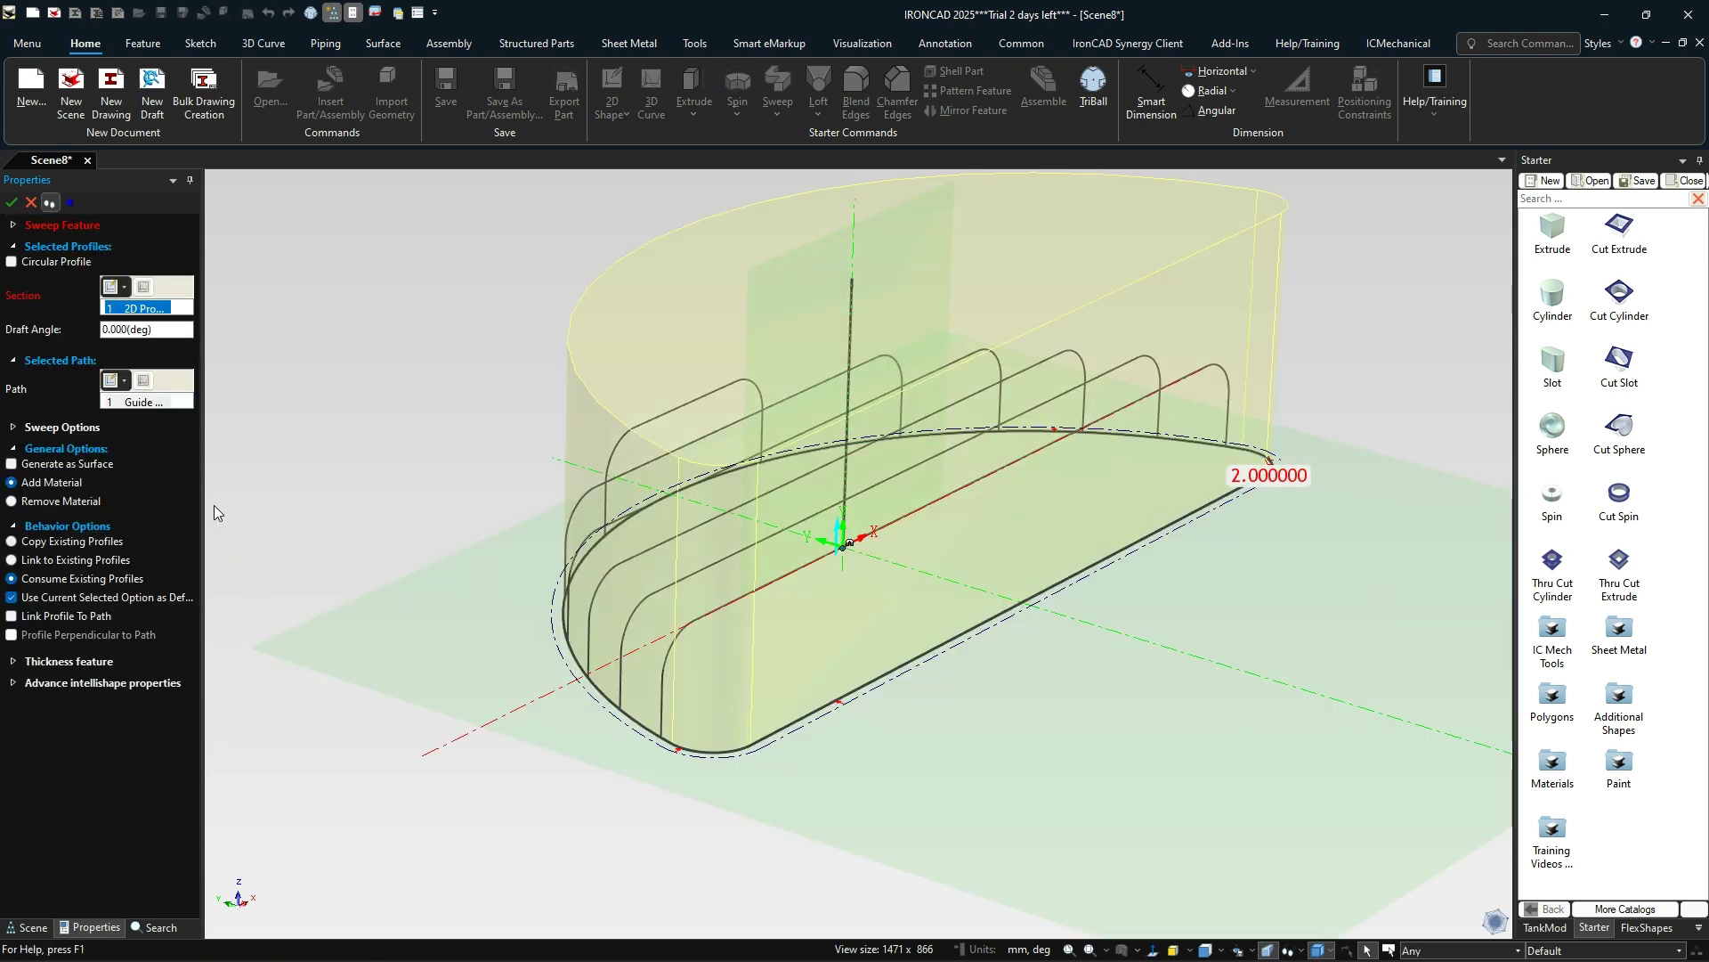
click(11, 263)
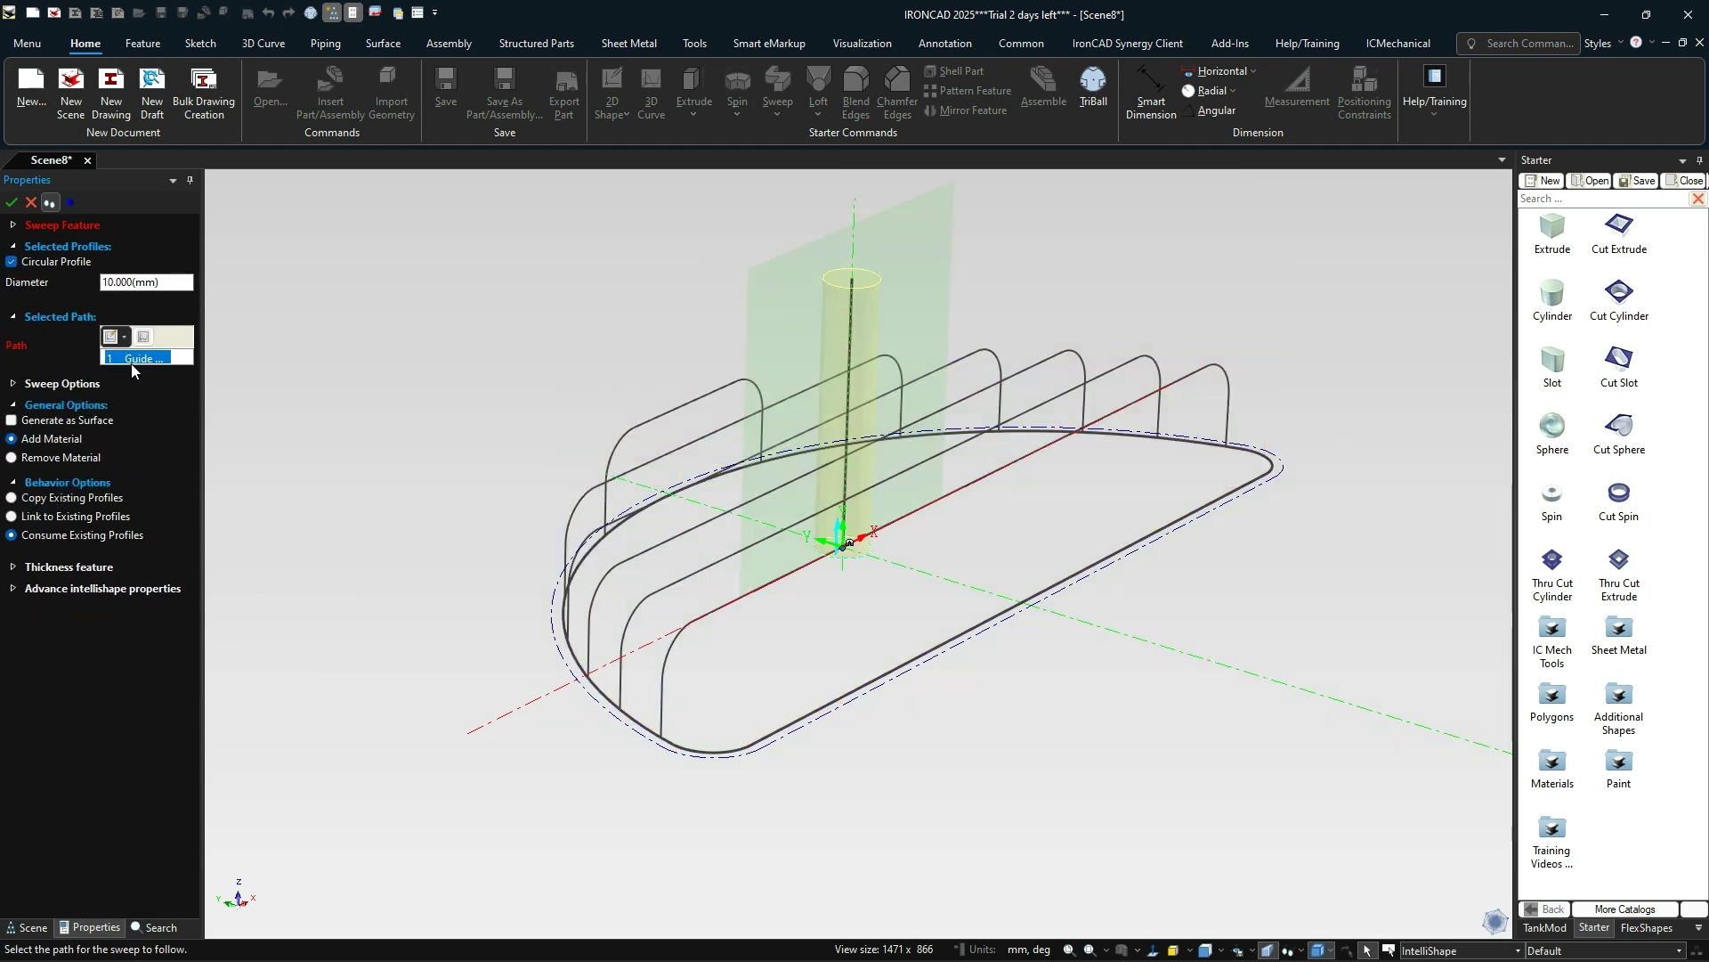
click(808, 719)
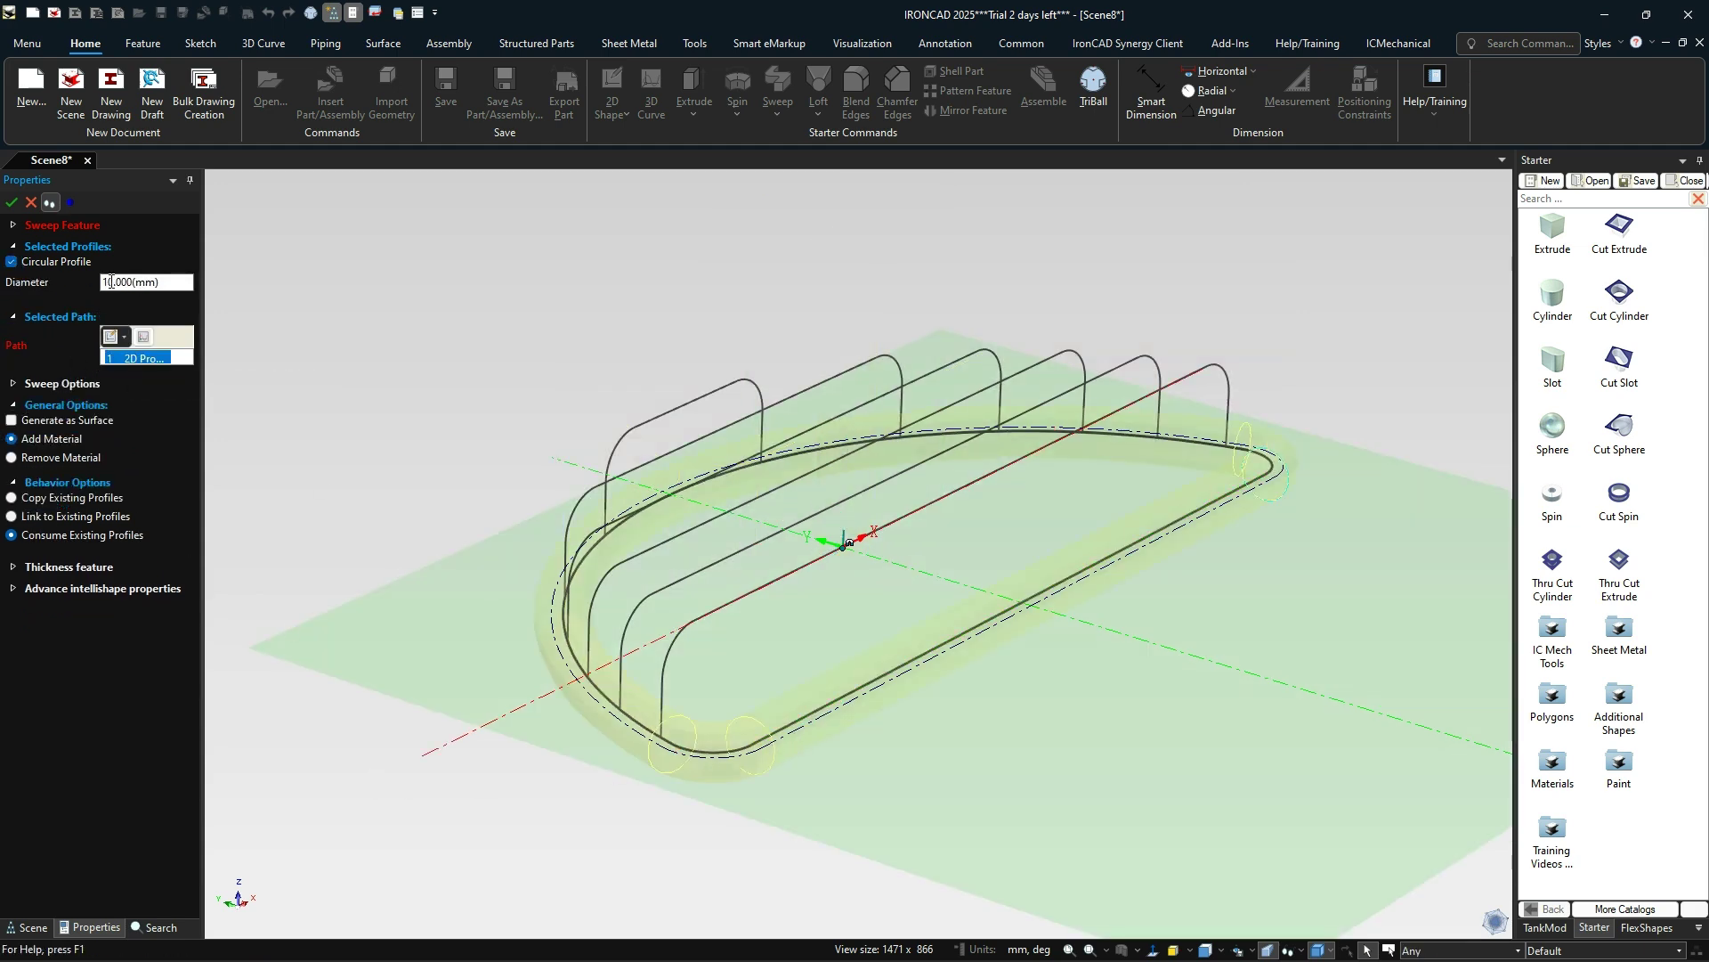
drag(112, 282, 39, 285)
text(4)
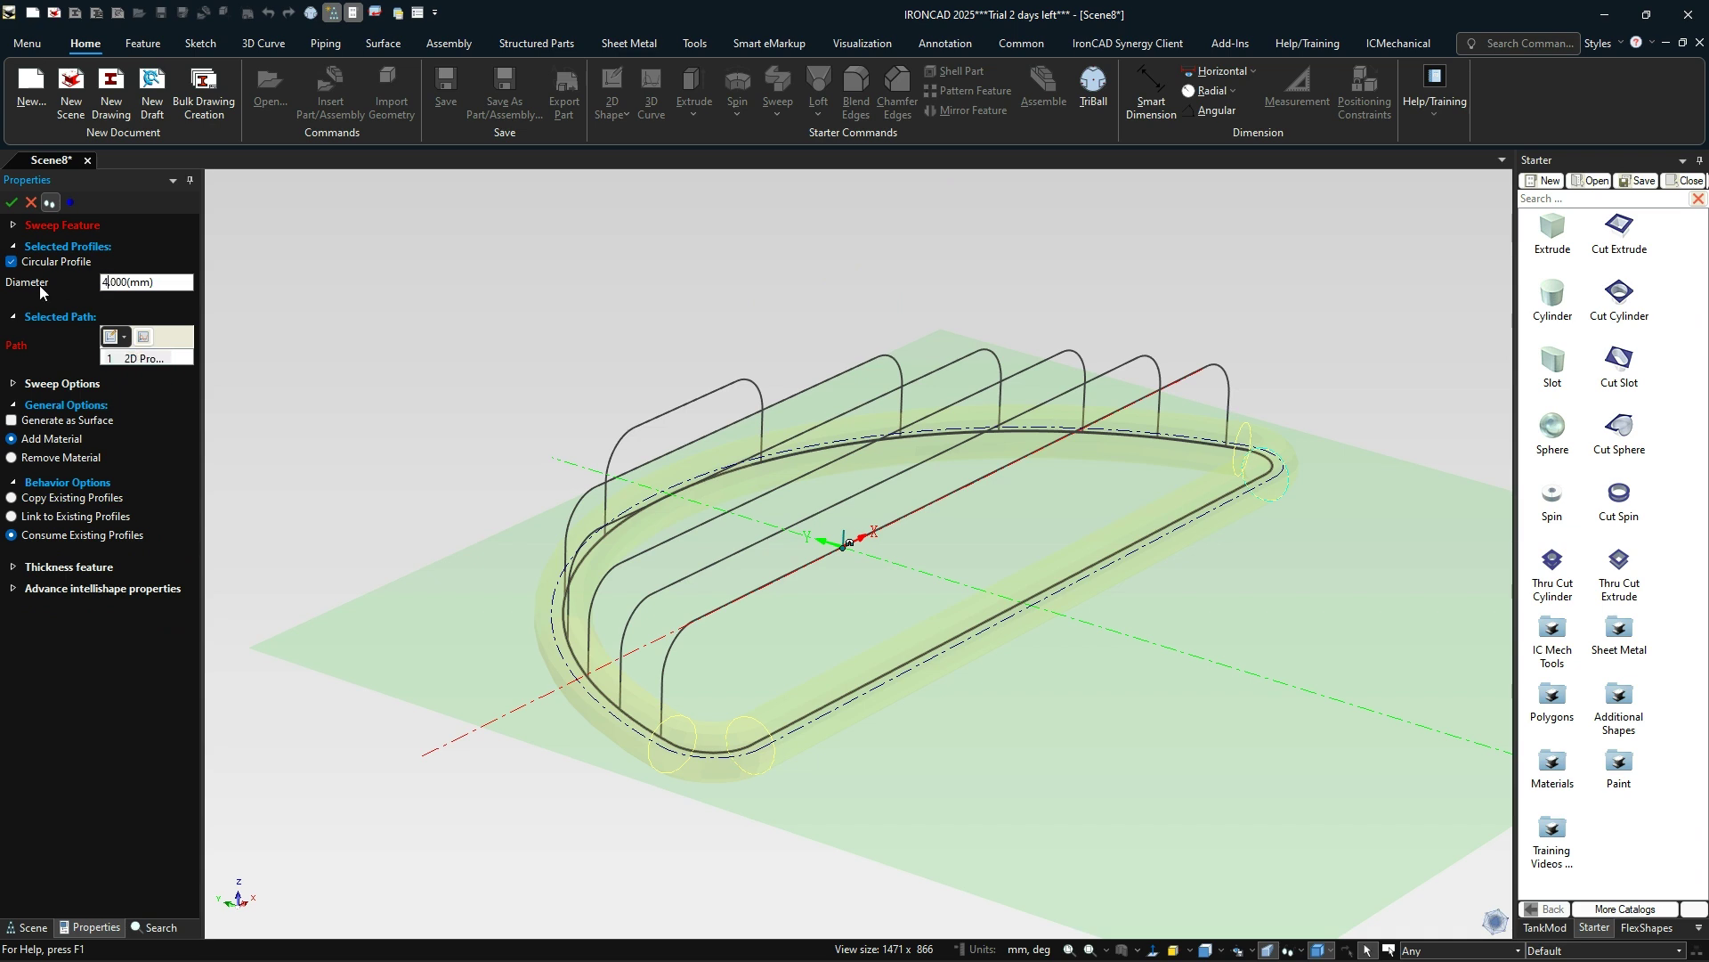
key(Tab)
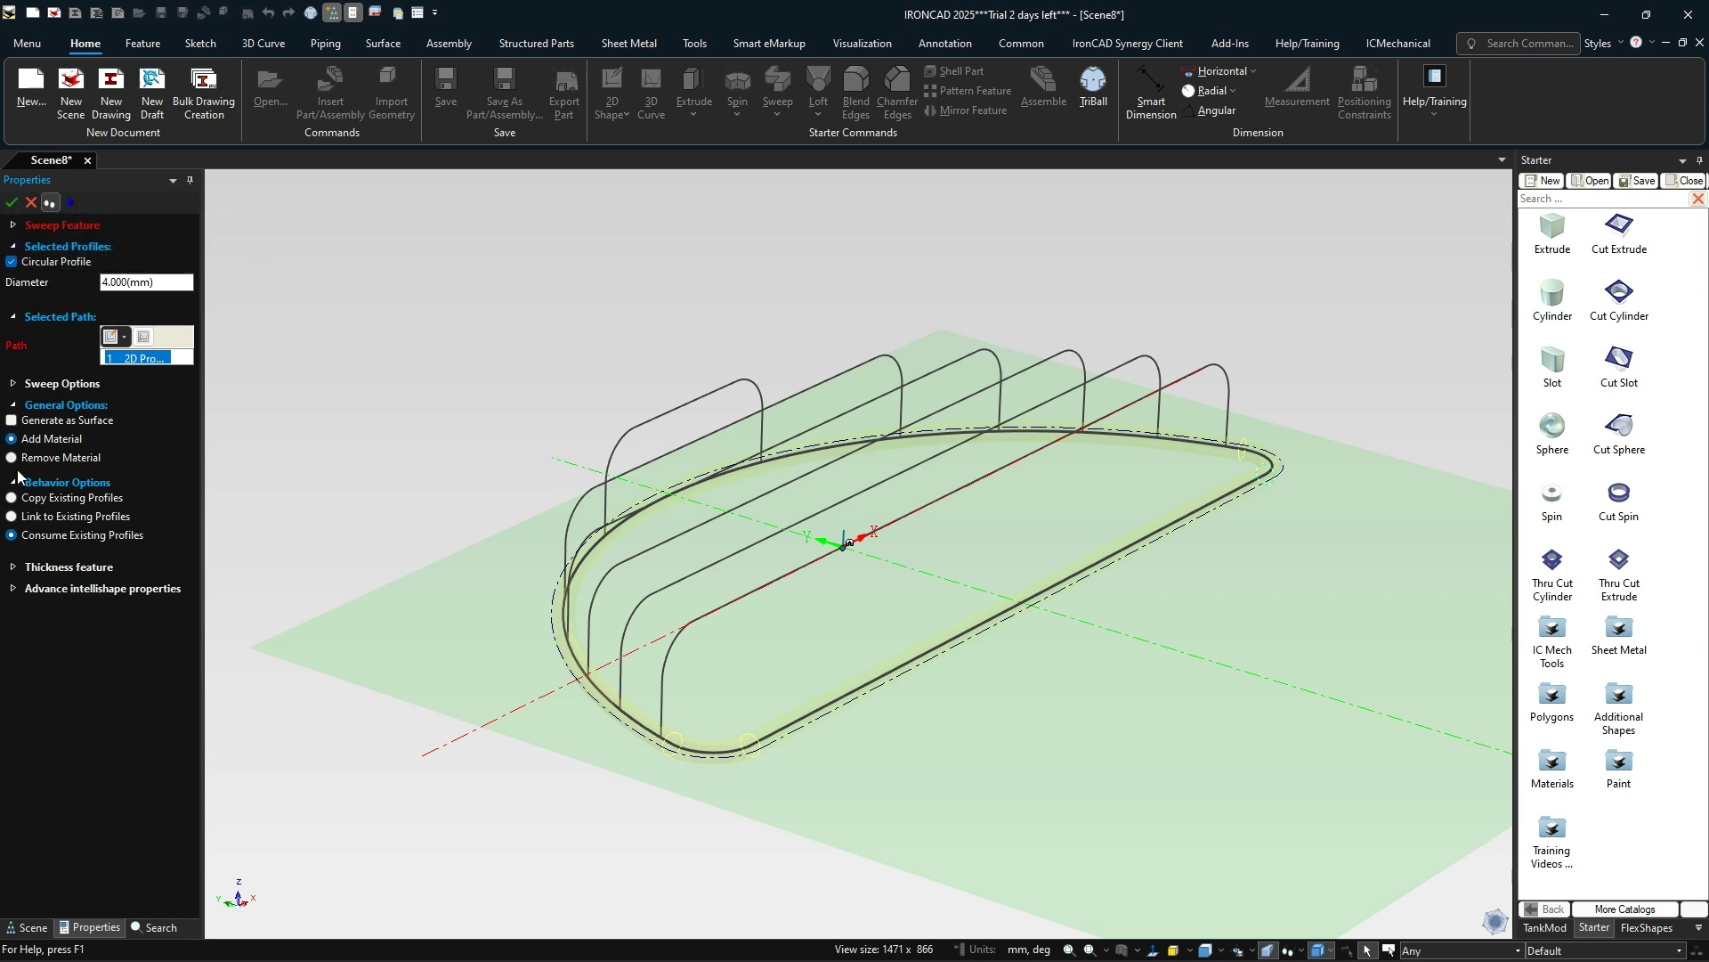
click(43, 522)
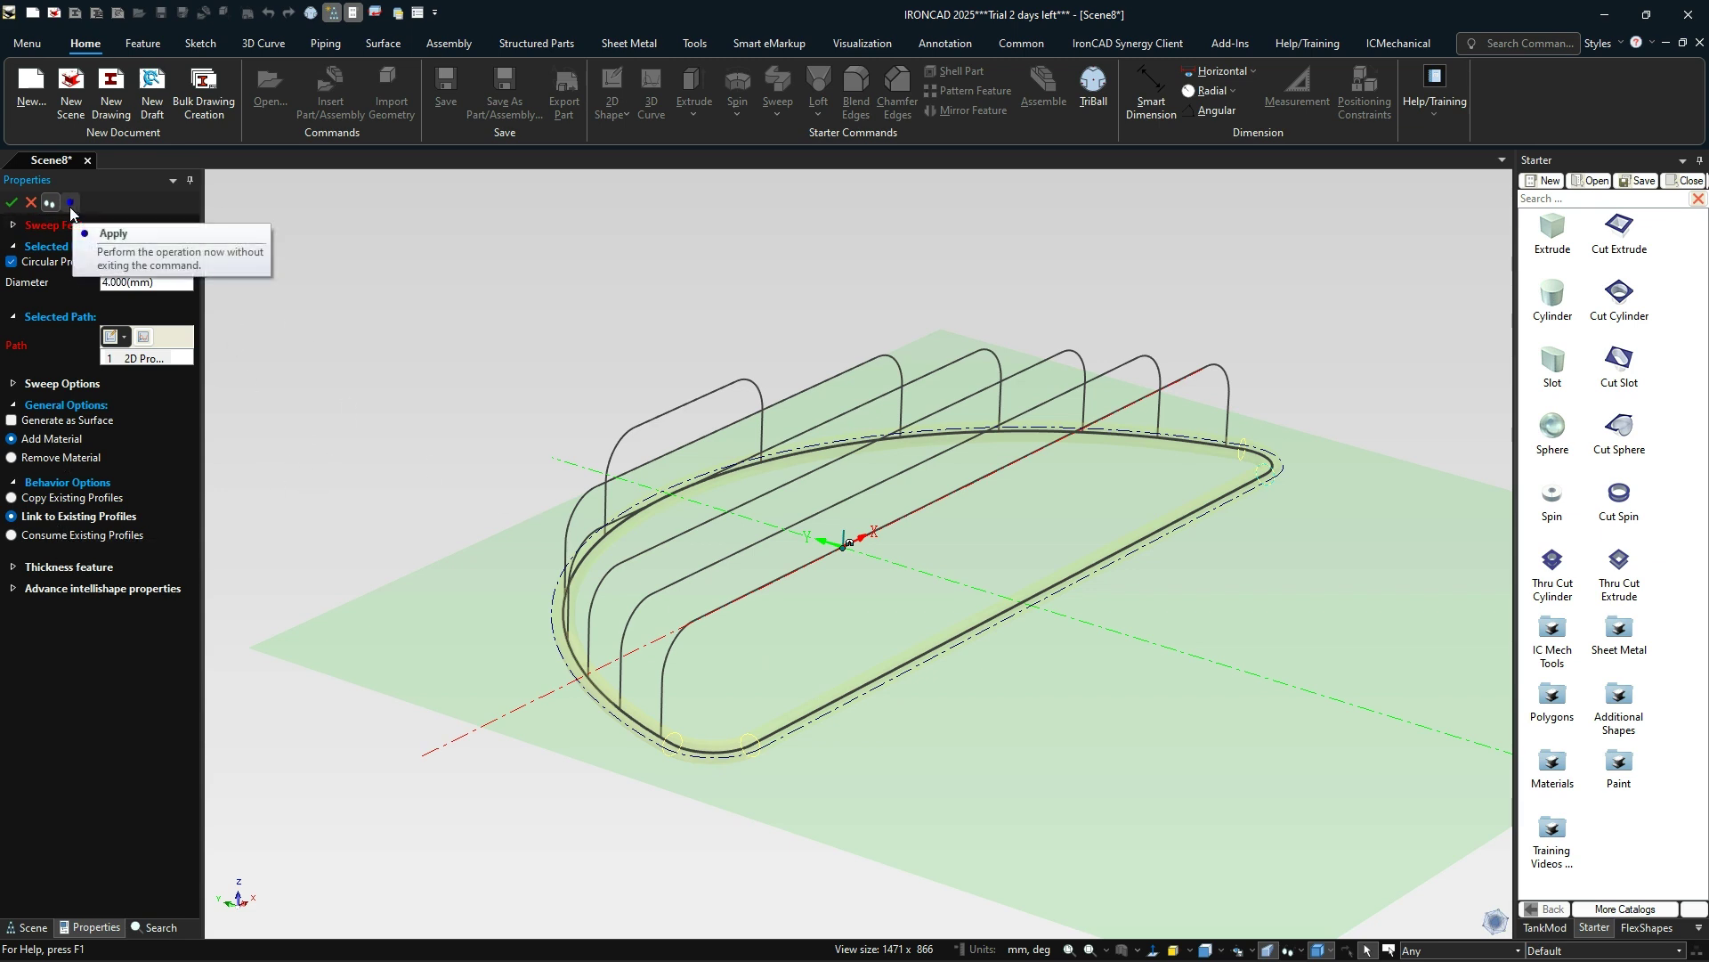
- Apply the outline tube, then sweep 4 mm tubes along the first three rib profiles
click(12, 202)
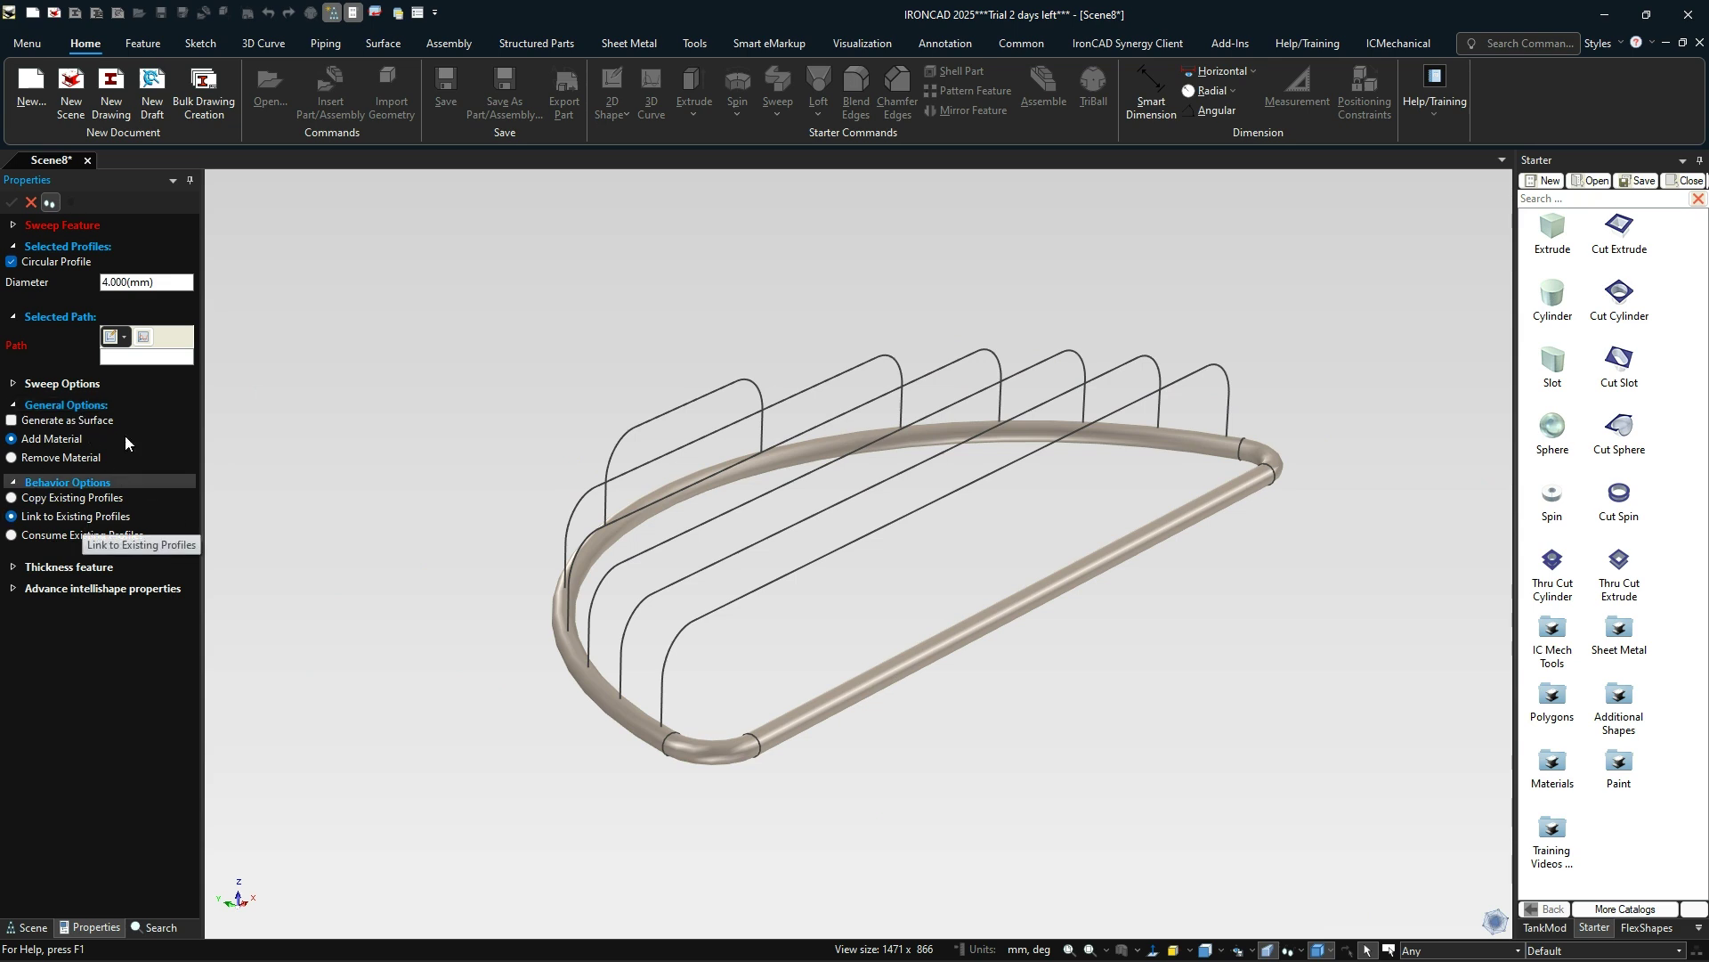
click(660, 696)
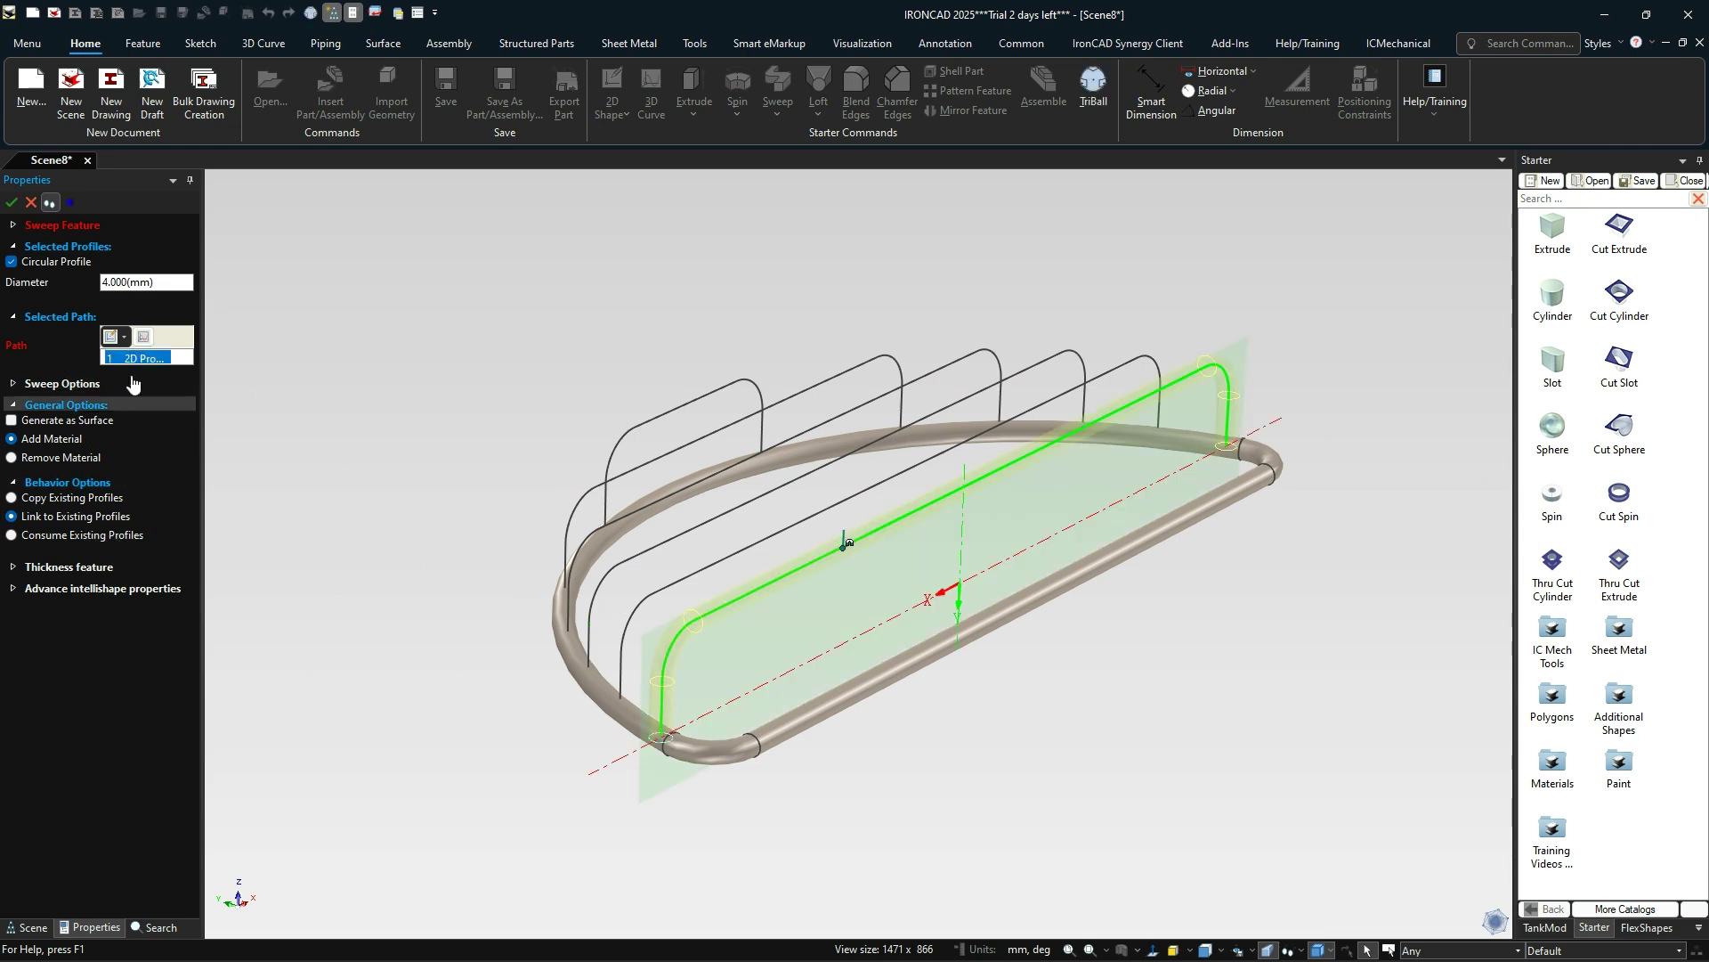
click(72, 203)
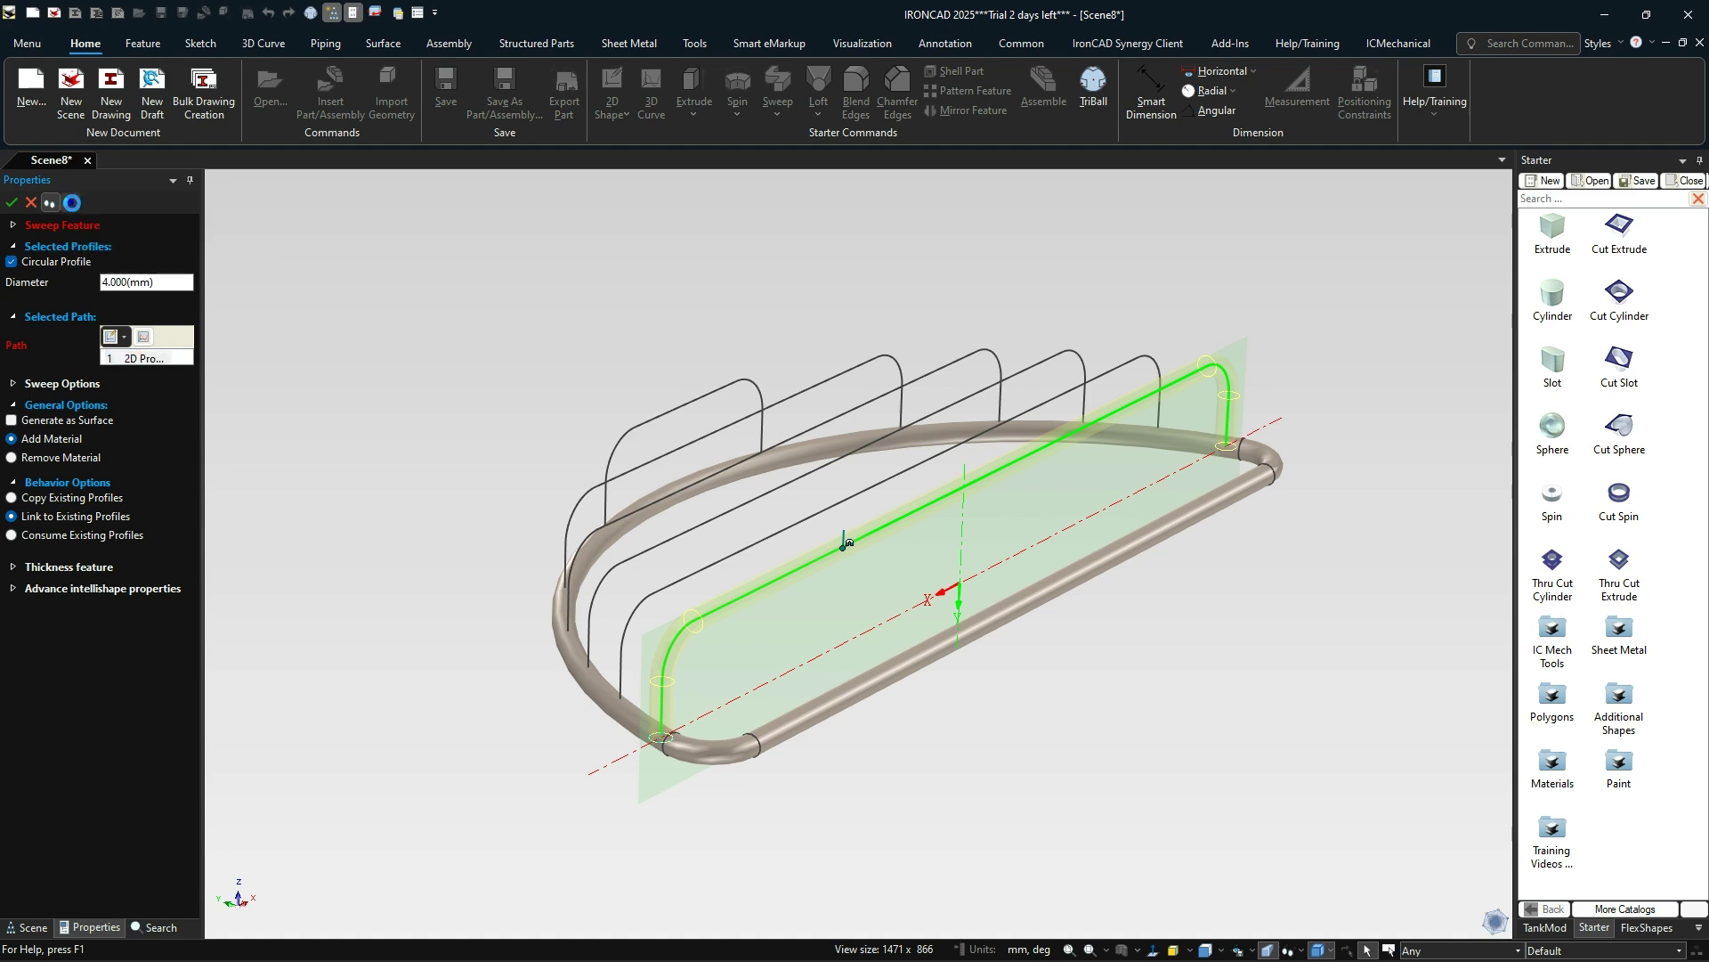
click(622, 649)
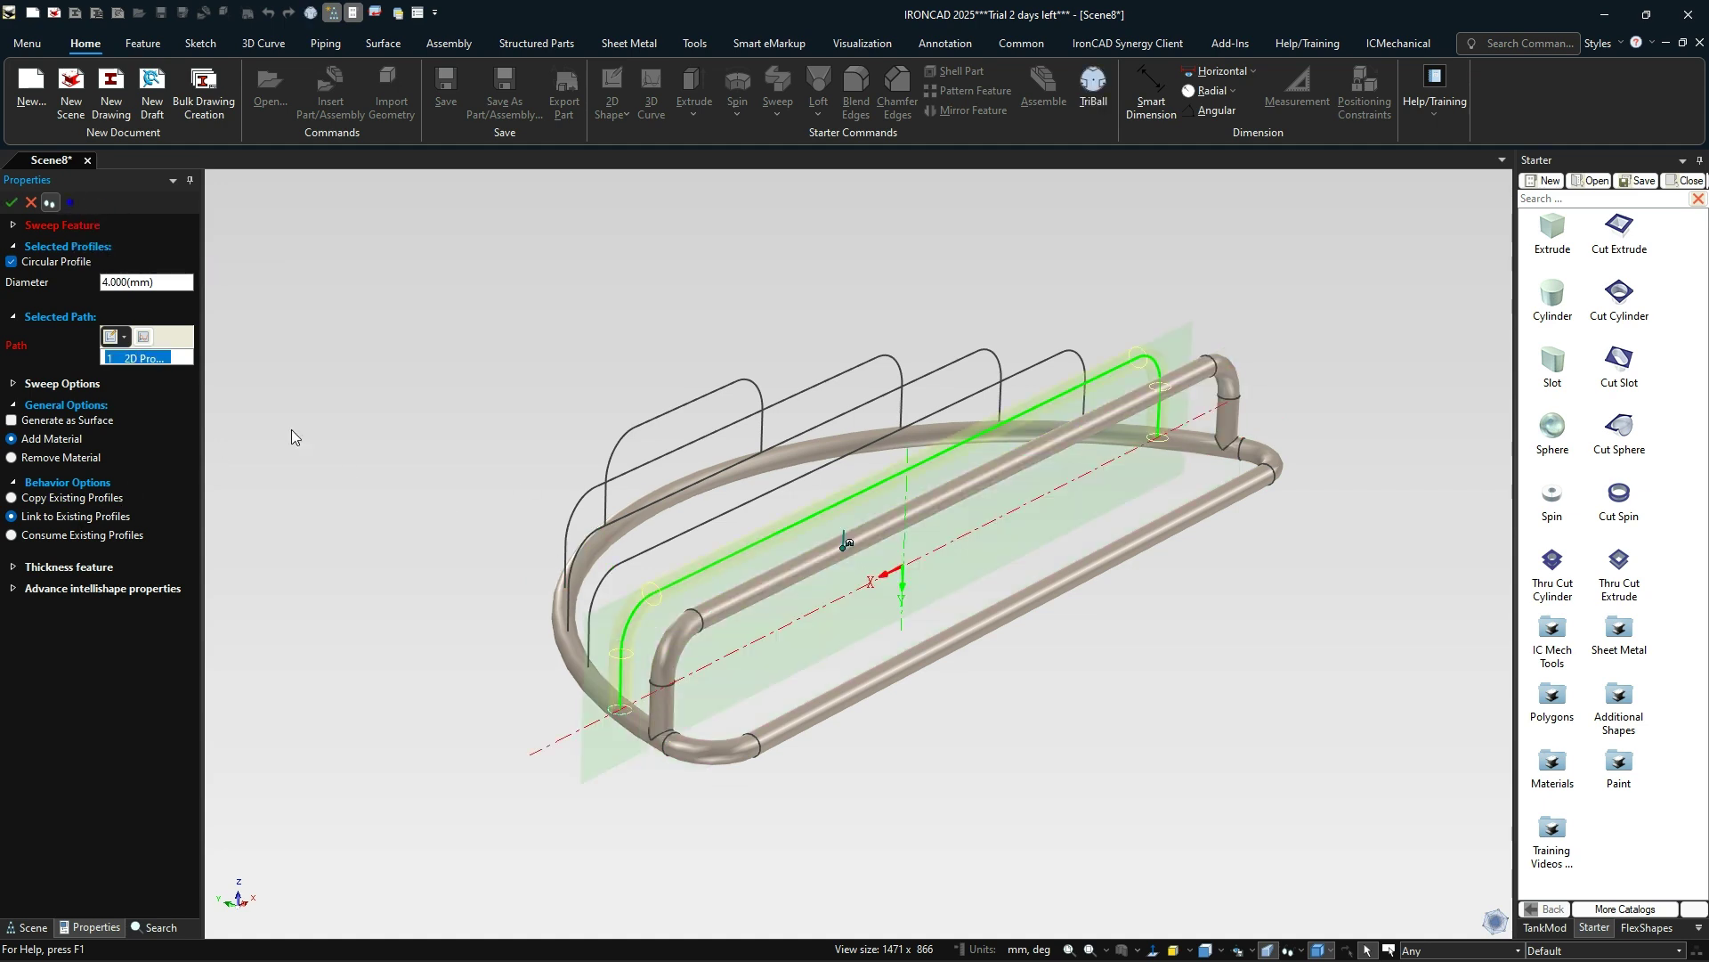
click(71, 203)
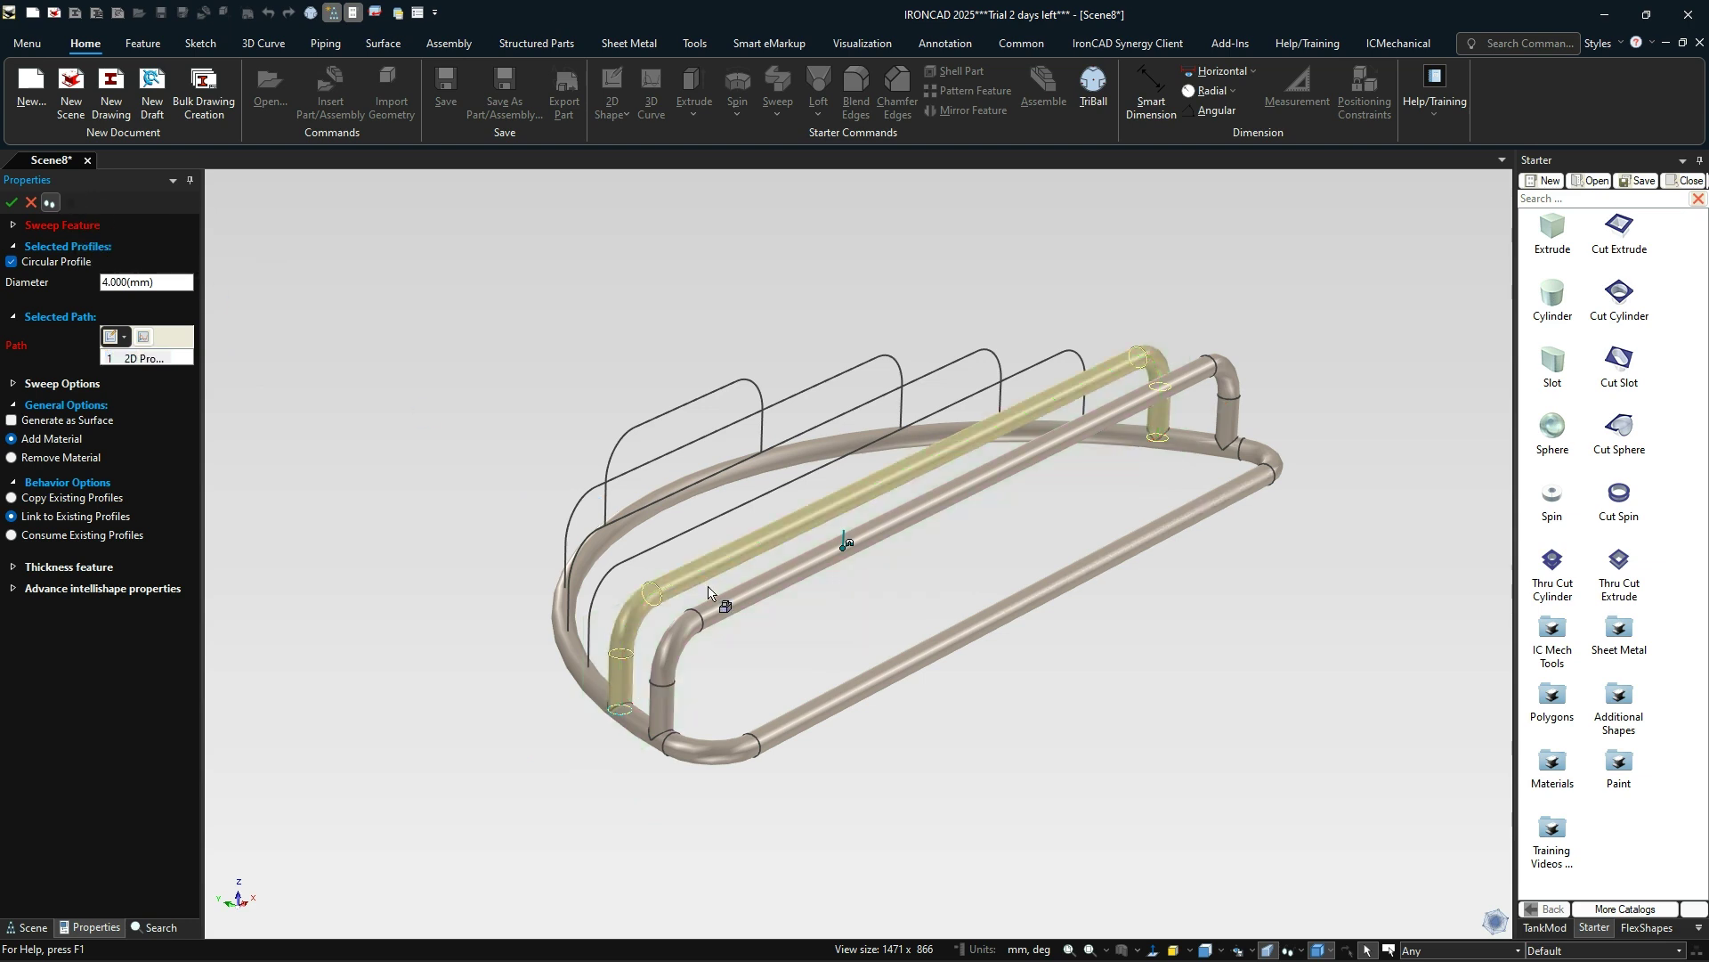
click(602, 584)
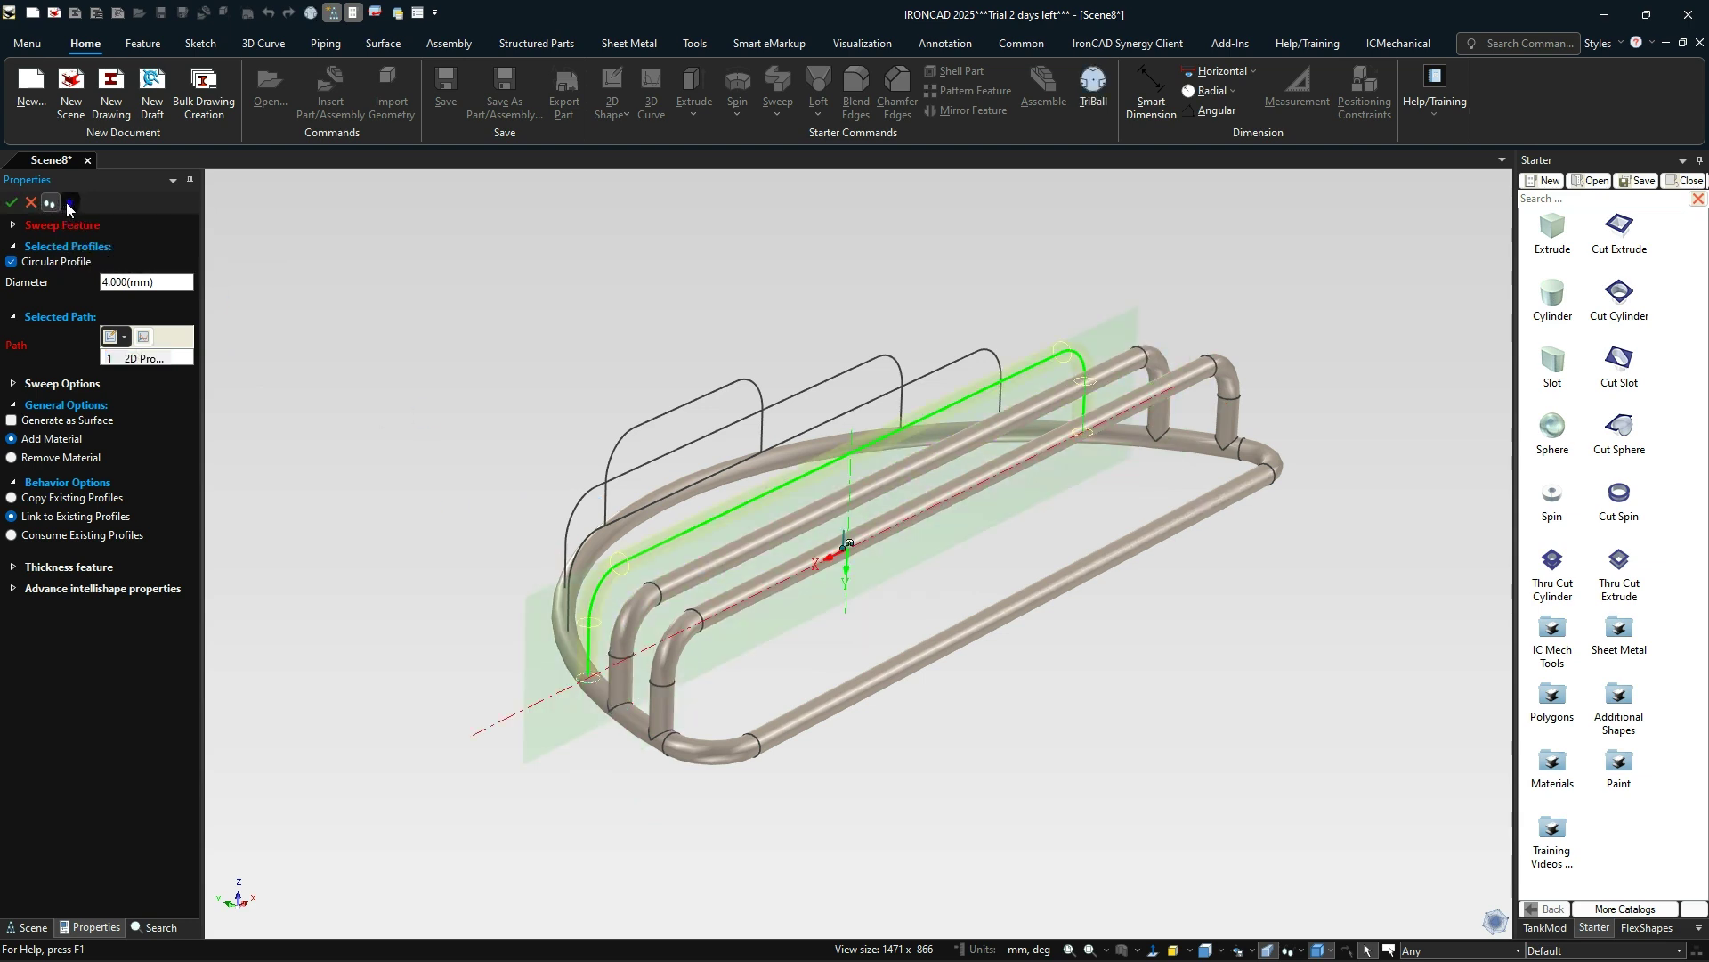
click(69, 204)
- Sweep tubes along the remaining rib profiles and confirm the sweep with OK
mouse_move(593, 522)
middle_down()
mouse_move(789, 580)
mouse_move(847, 576)
mouse_move(599, 561)
mouse_move(582, 504)
middle_up()
click(578, 504)
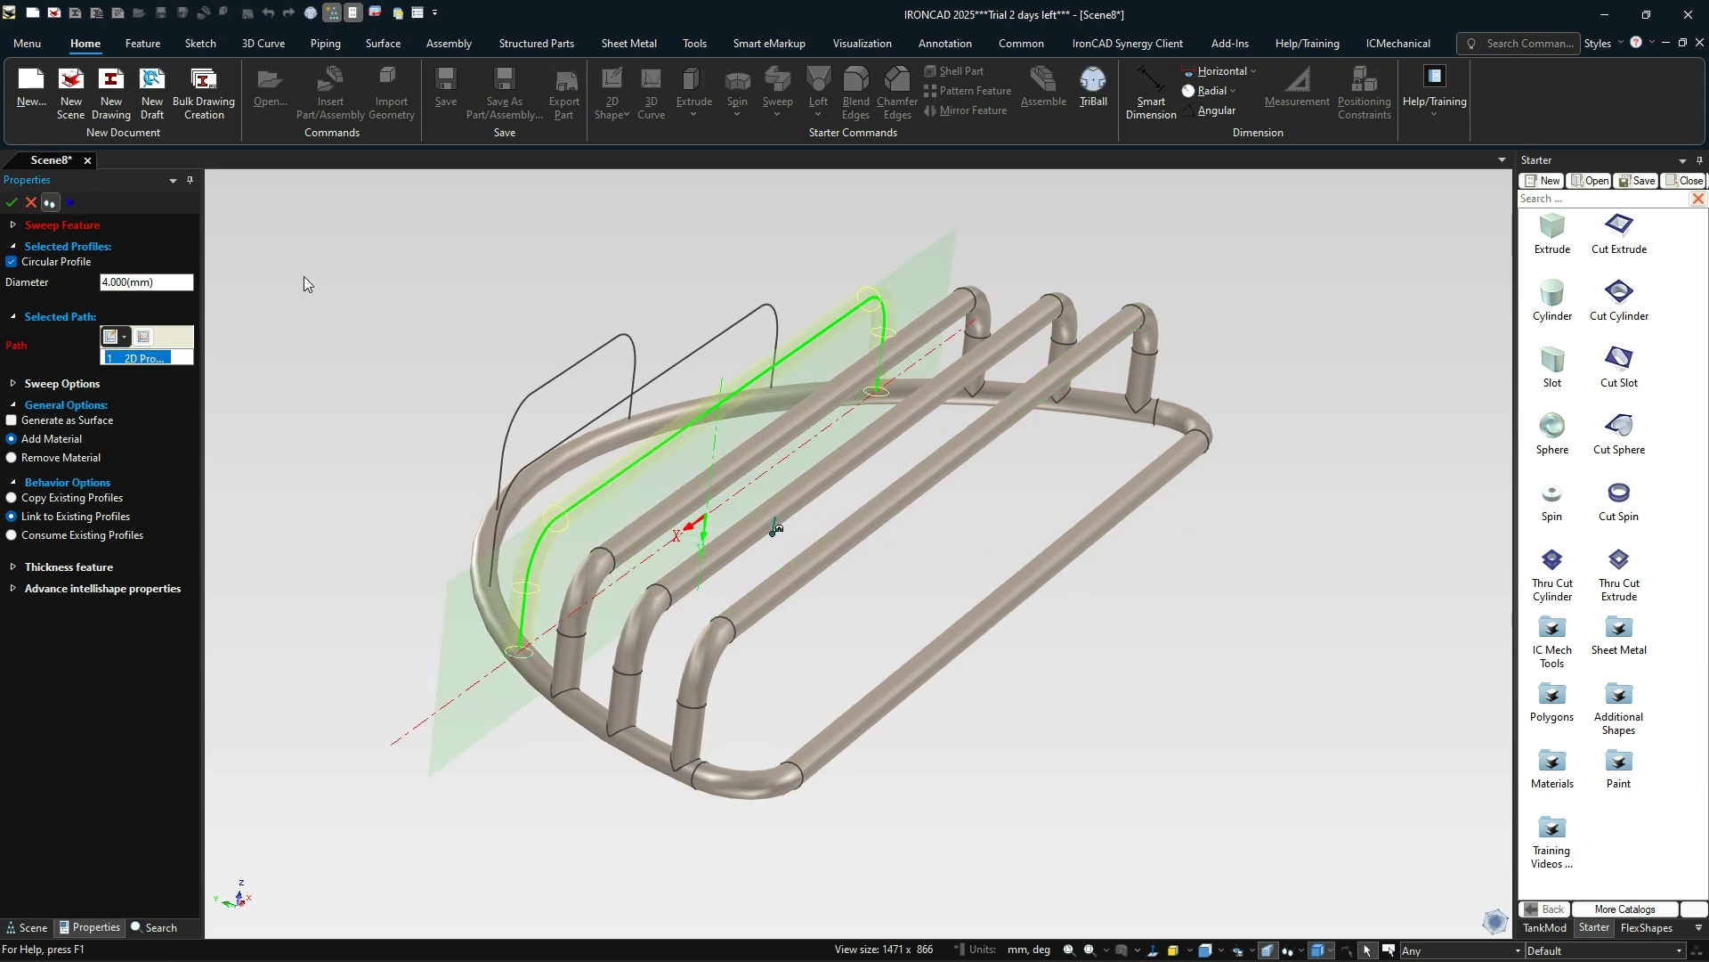
click(71, 203)
middle_drag(306, 351, 511, 440)
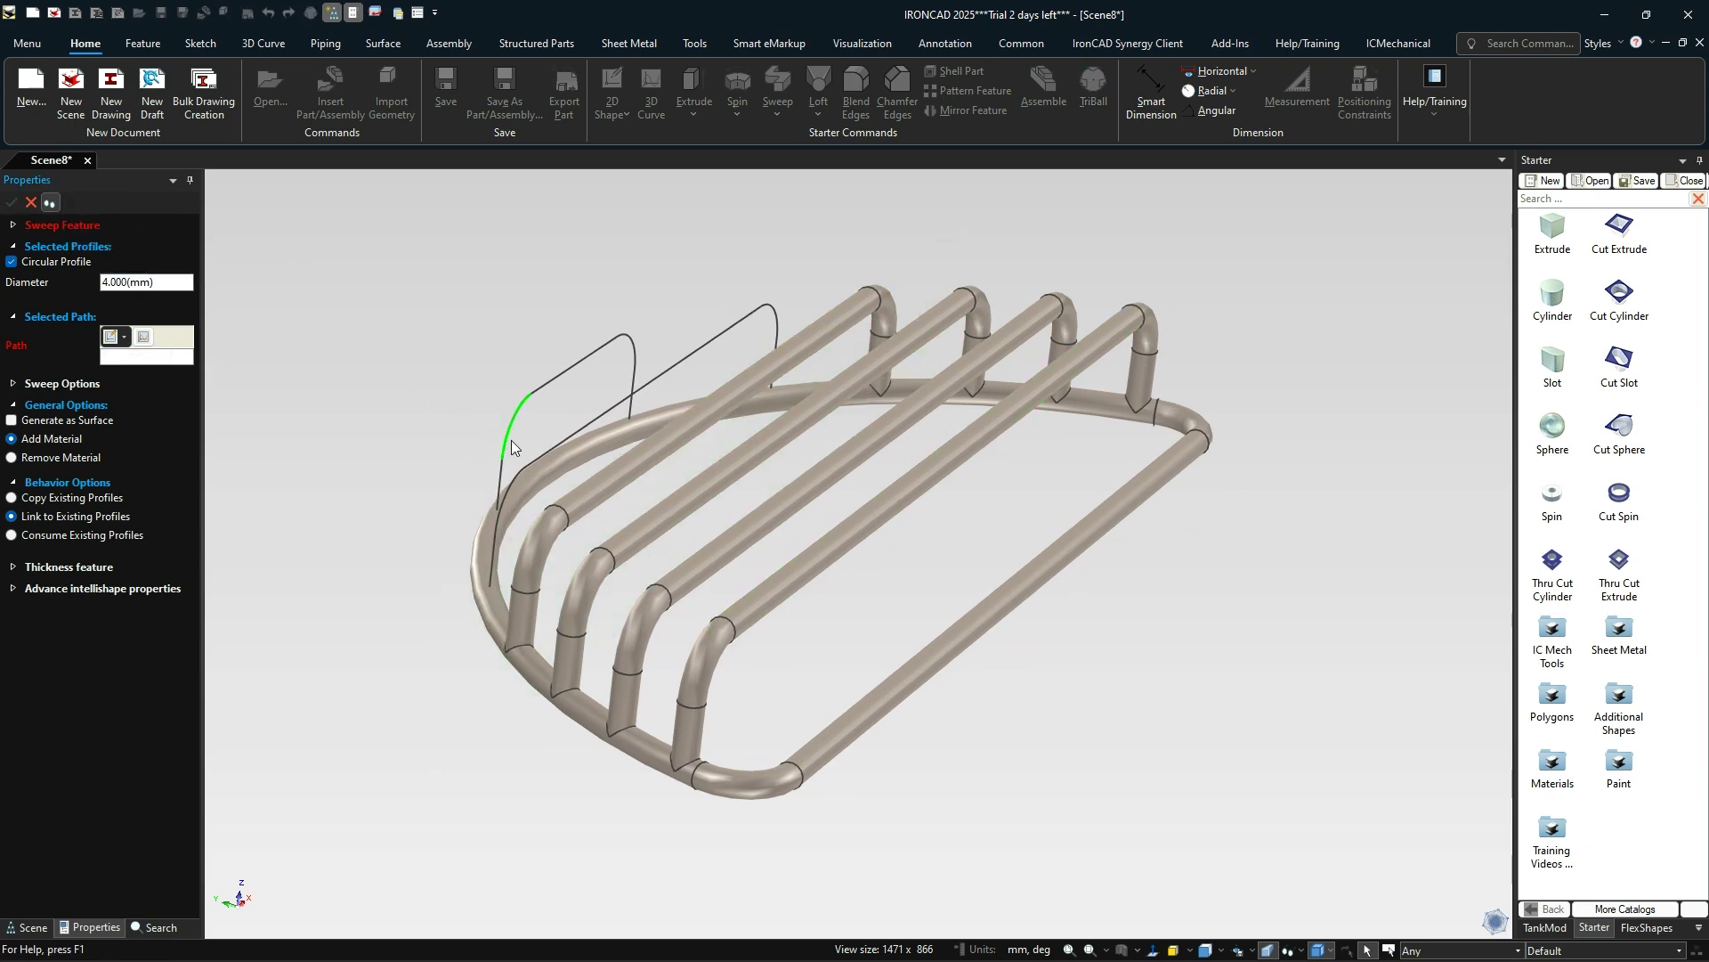
mouse_move(593, 495)
middle_down()
mouse_move(709, 476)
mouse_move(649, 473)
middle_up()
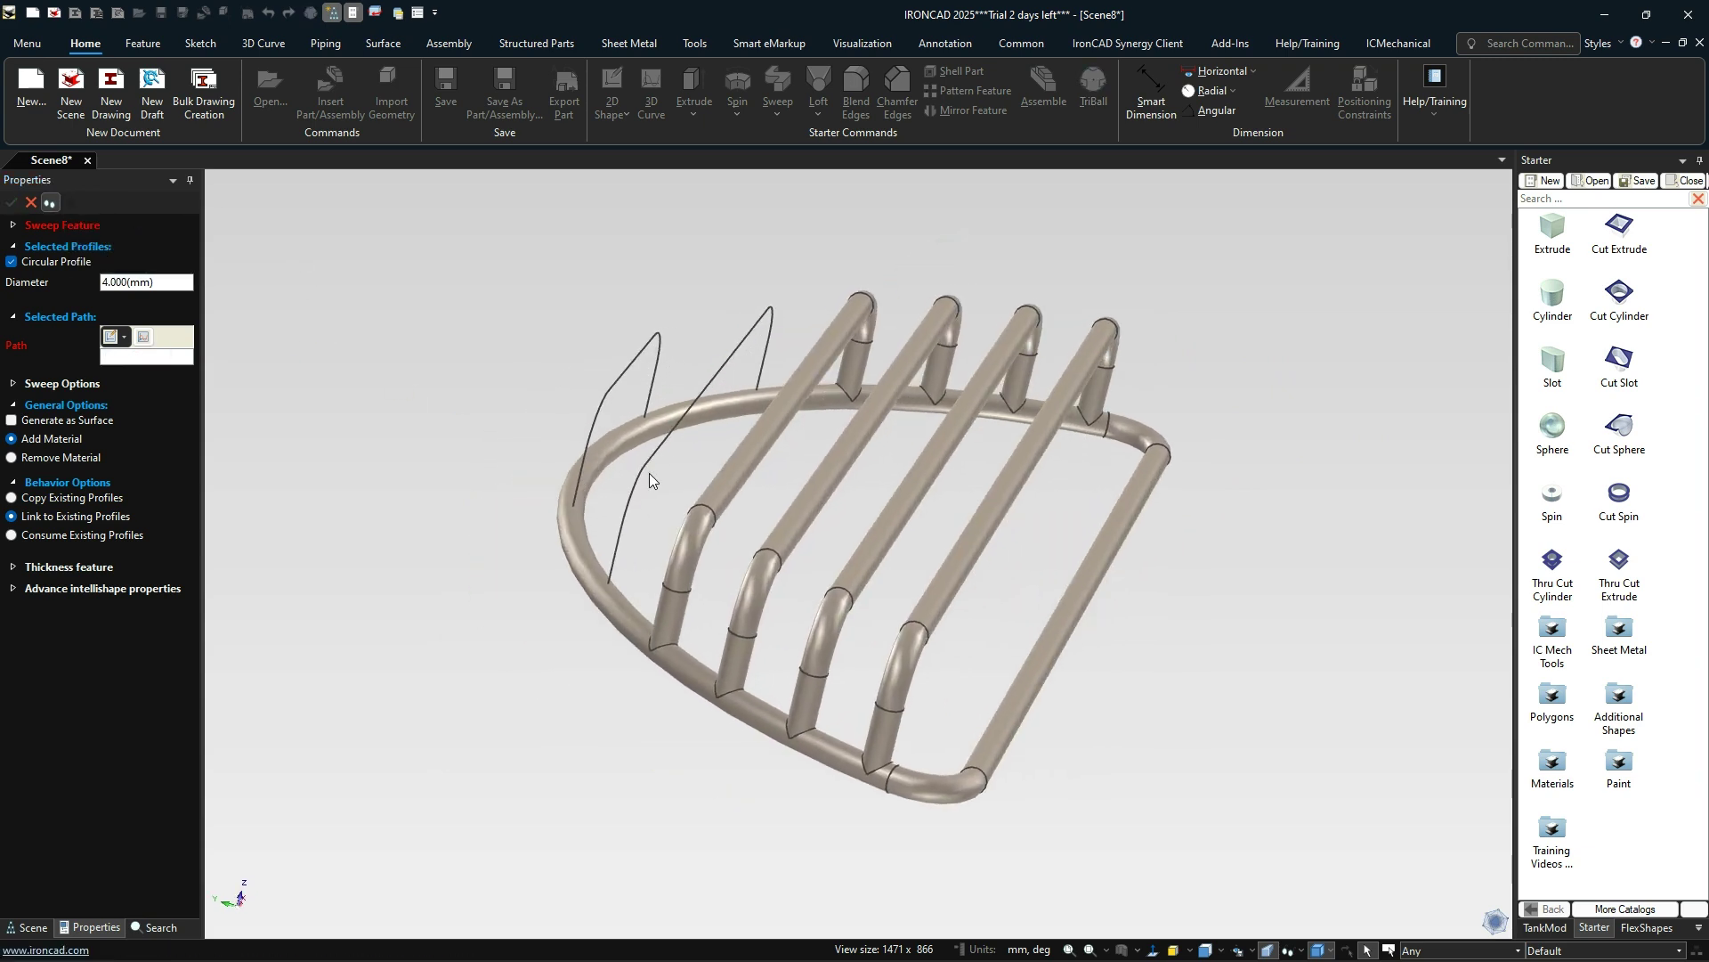
click(640, 471)
click(71, 202)
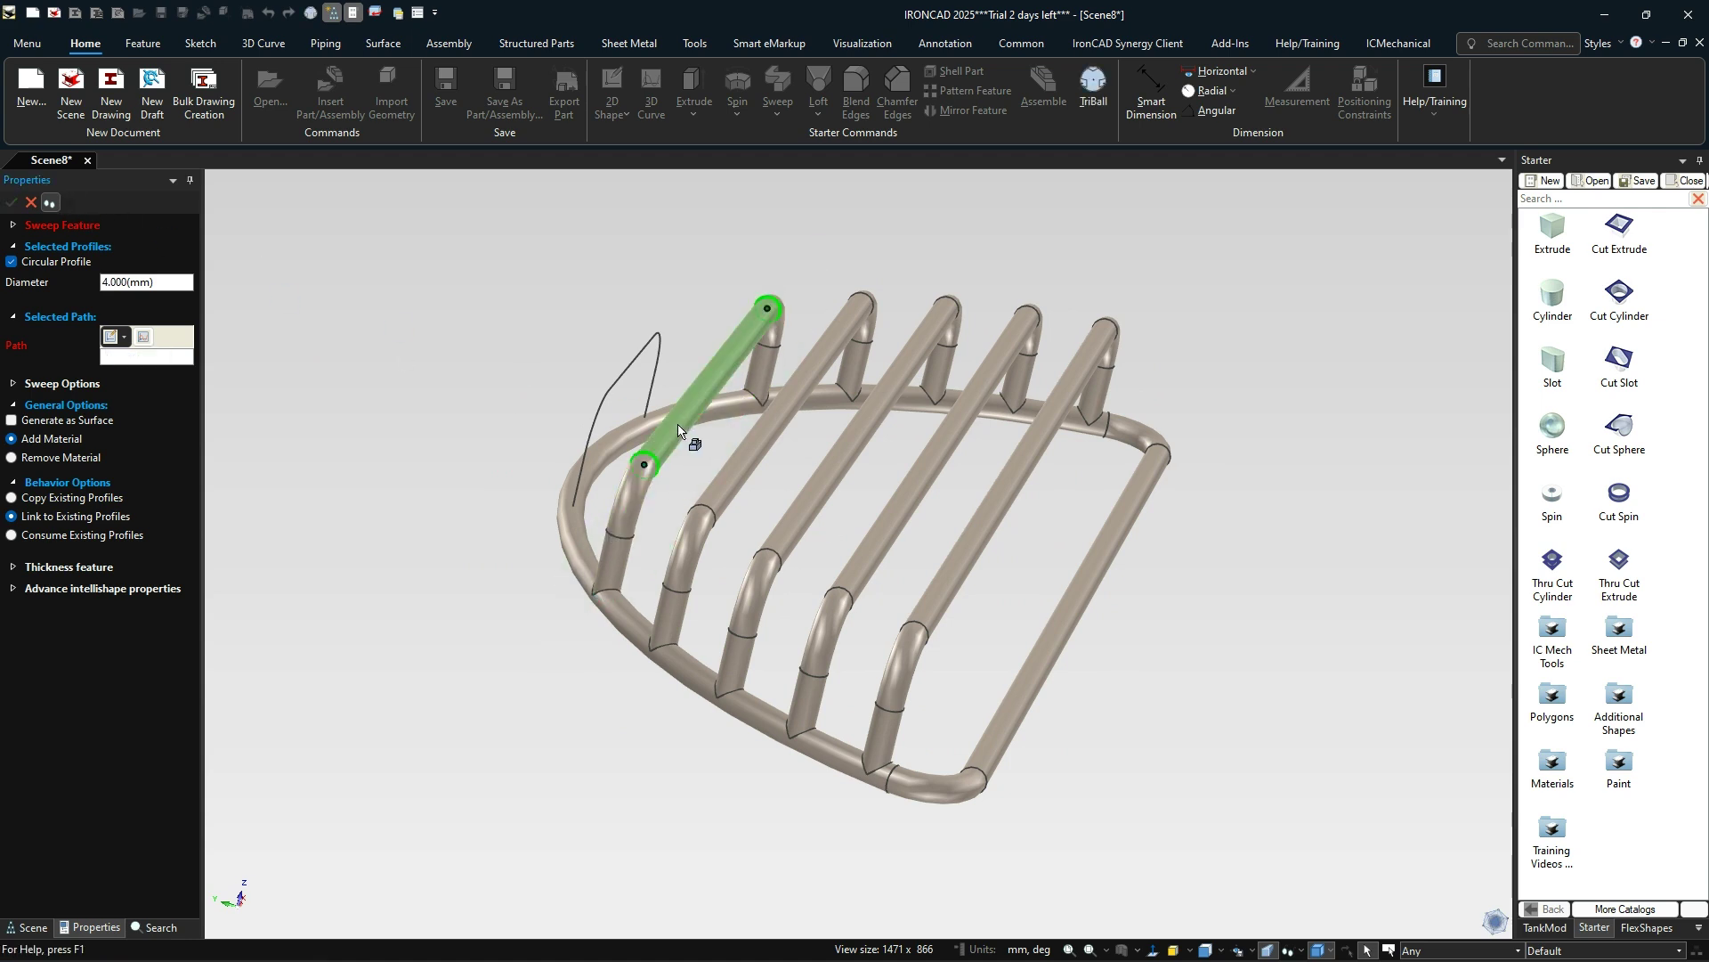
click(594, 424)
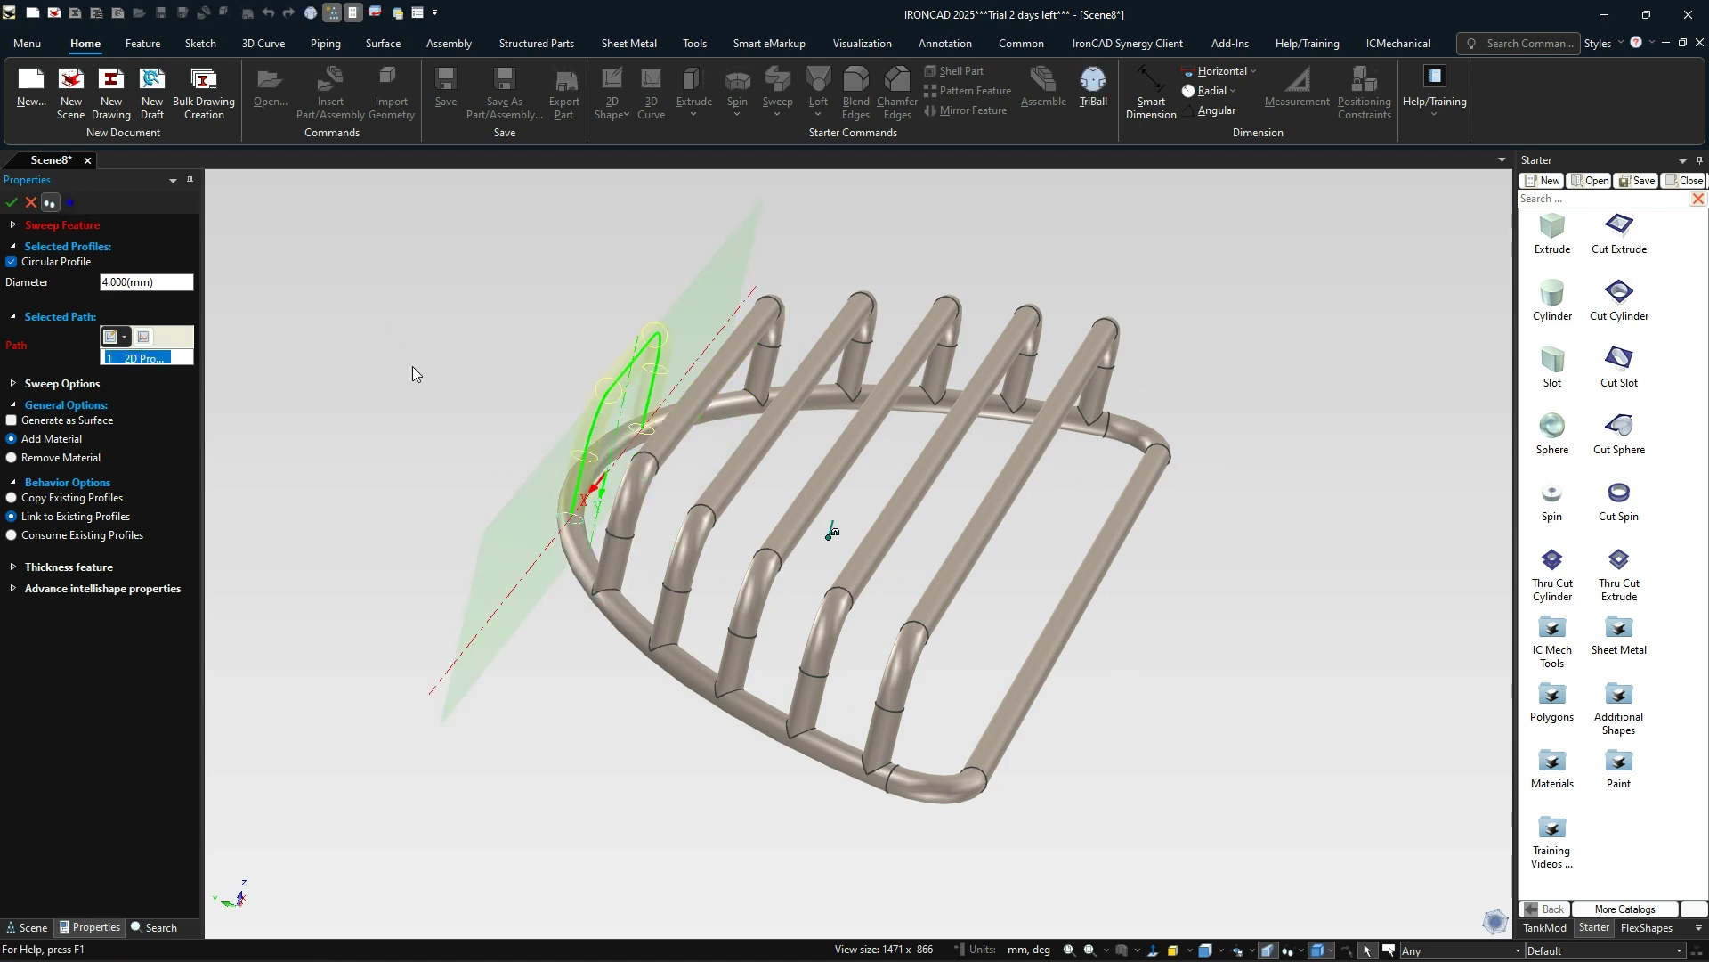
click(12, 204)
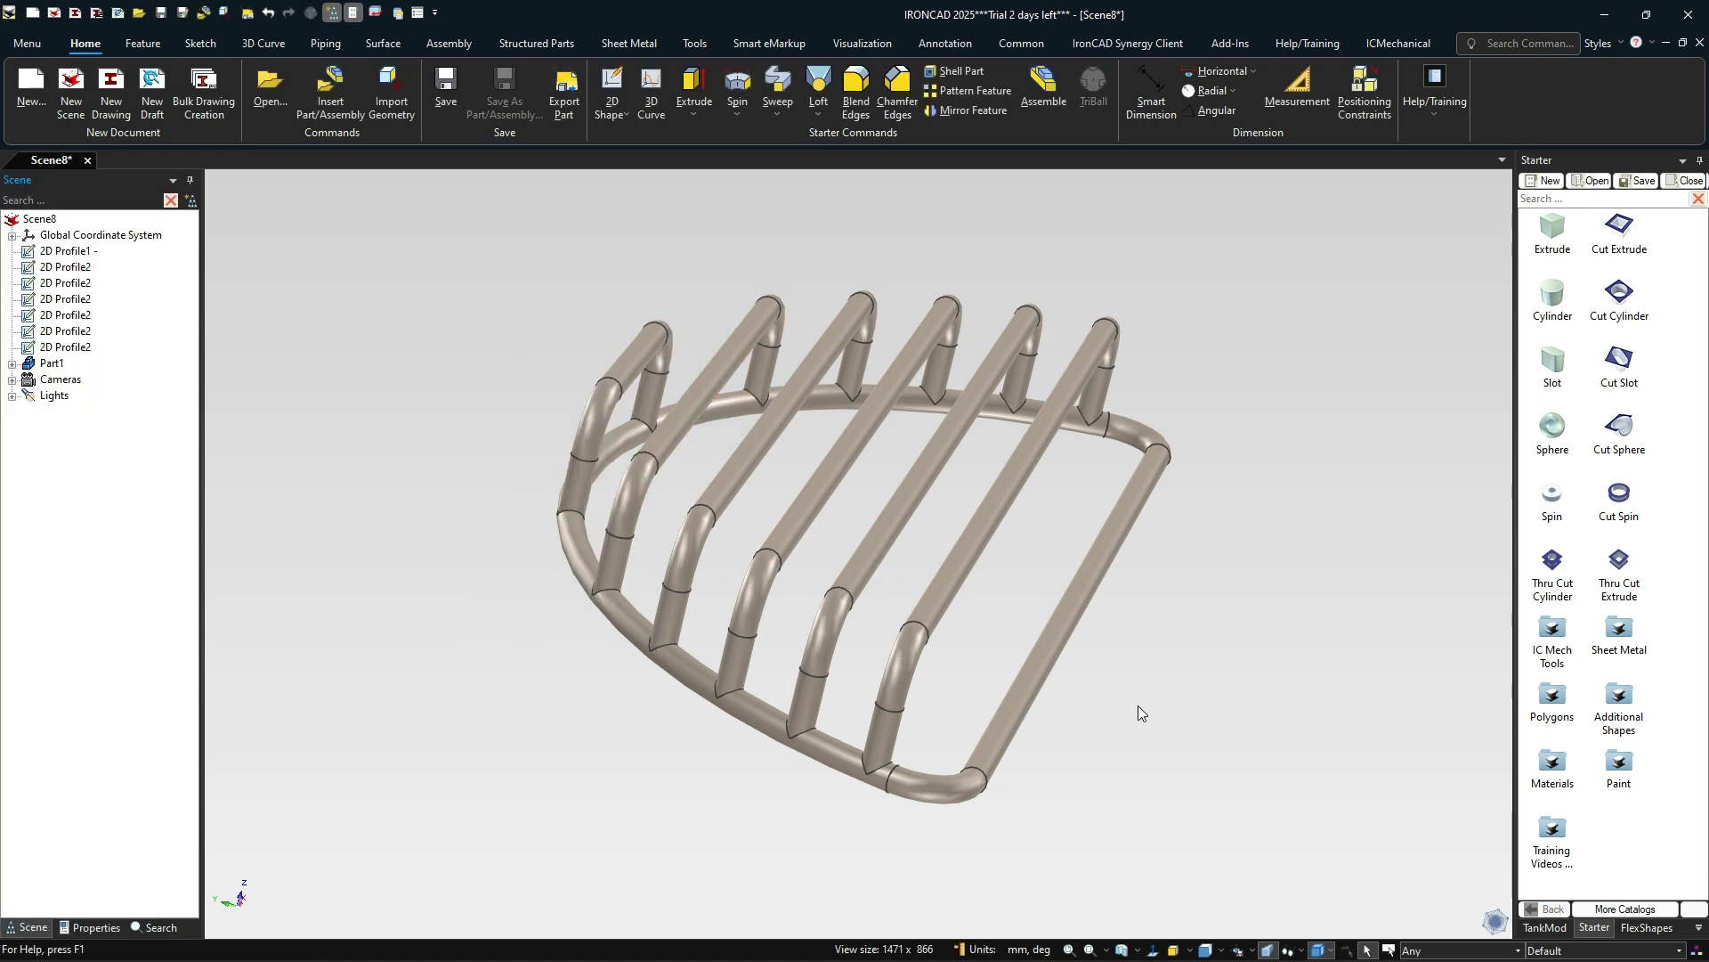
middle_drag(1173, 693, 1005, 284)
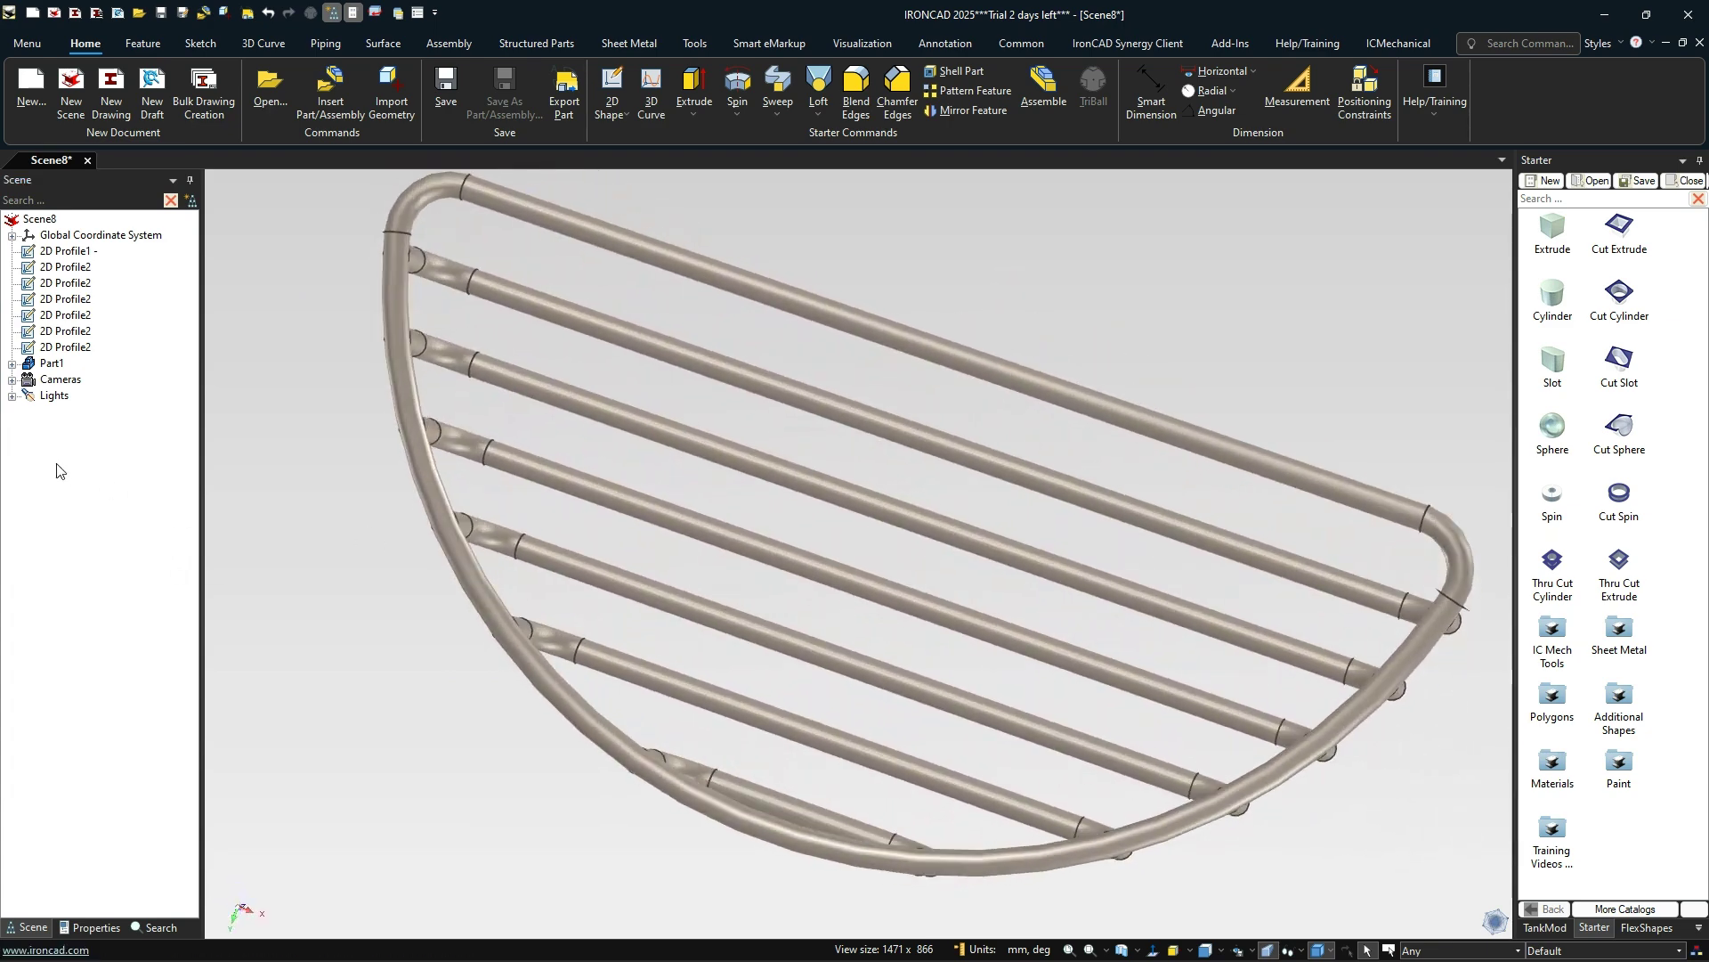
click(46, 363)
click(12, 364)
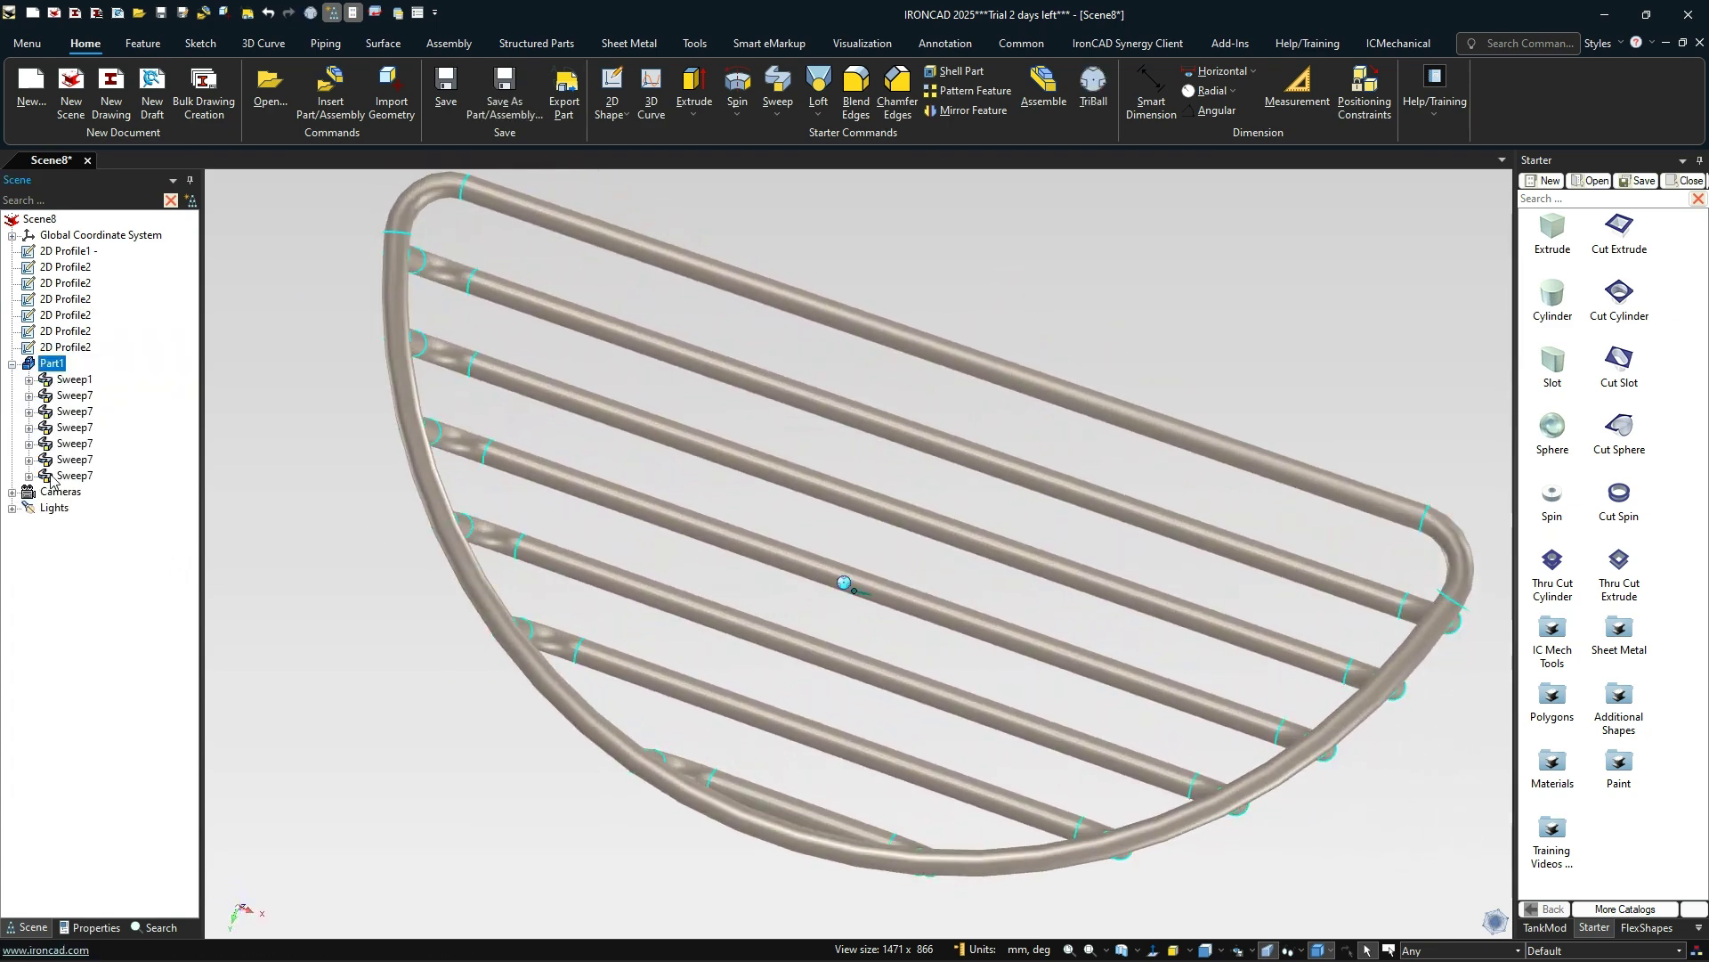
middle_drag(660, 553, 1104, 739)
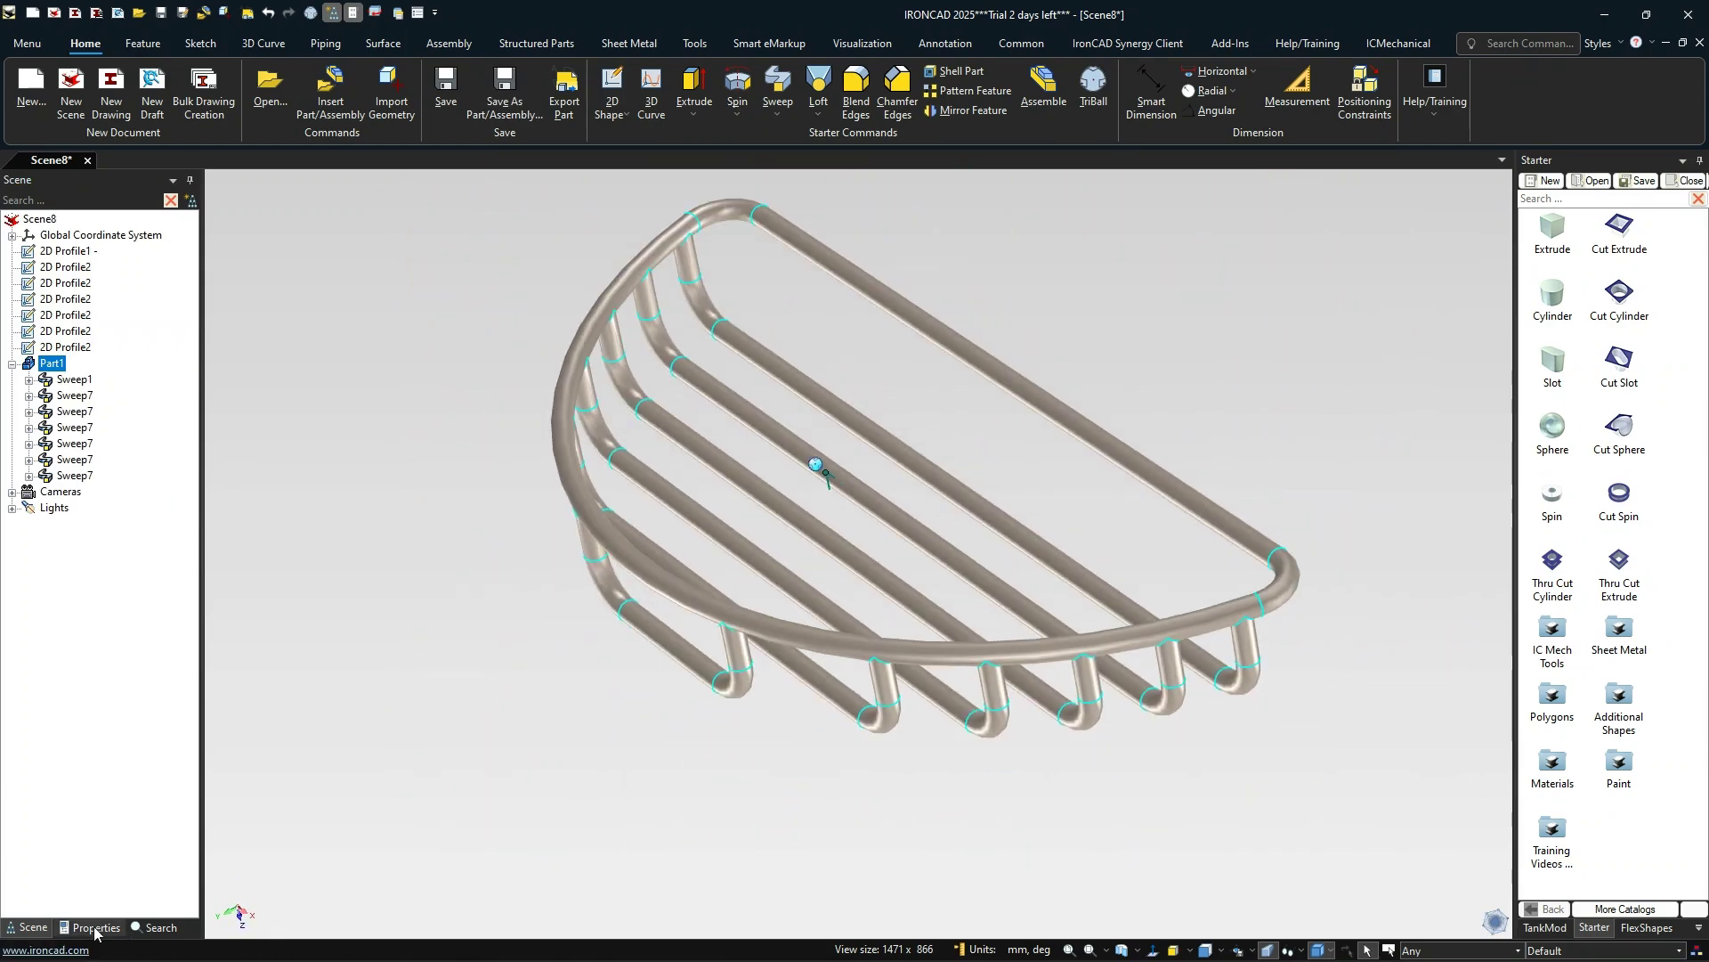
click(89, 926)
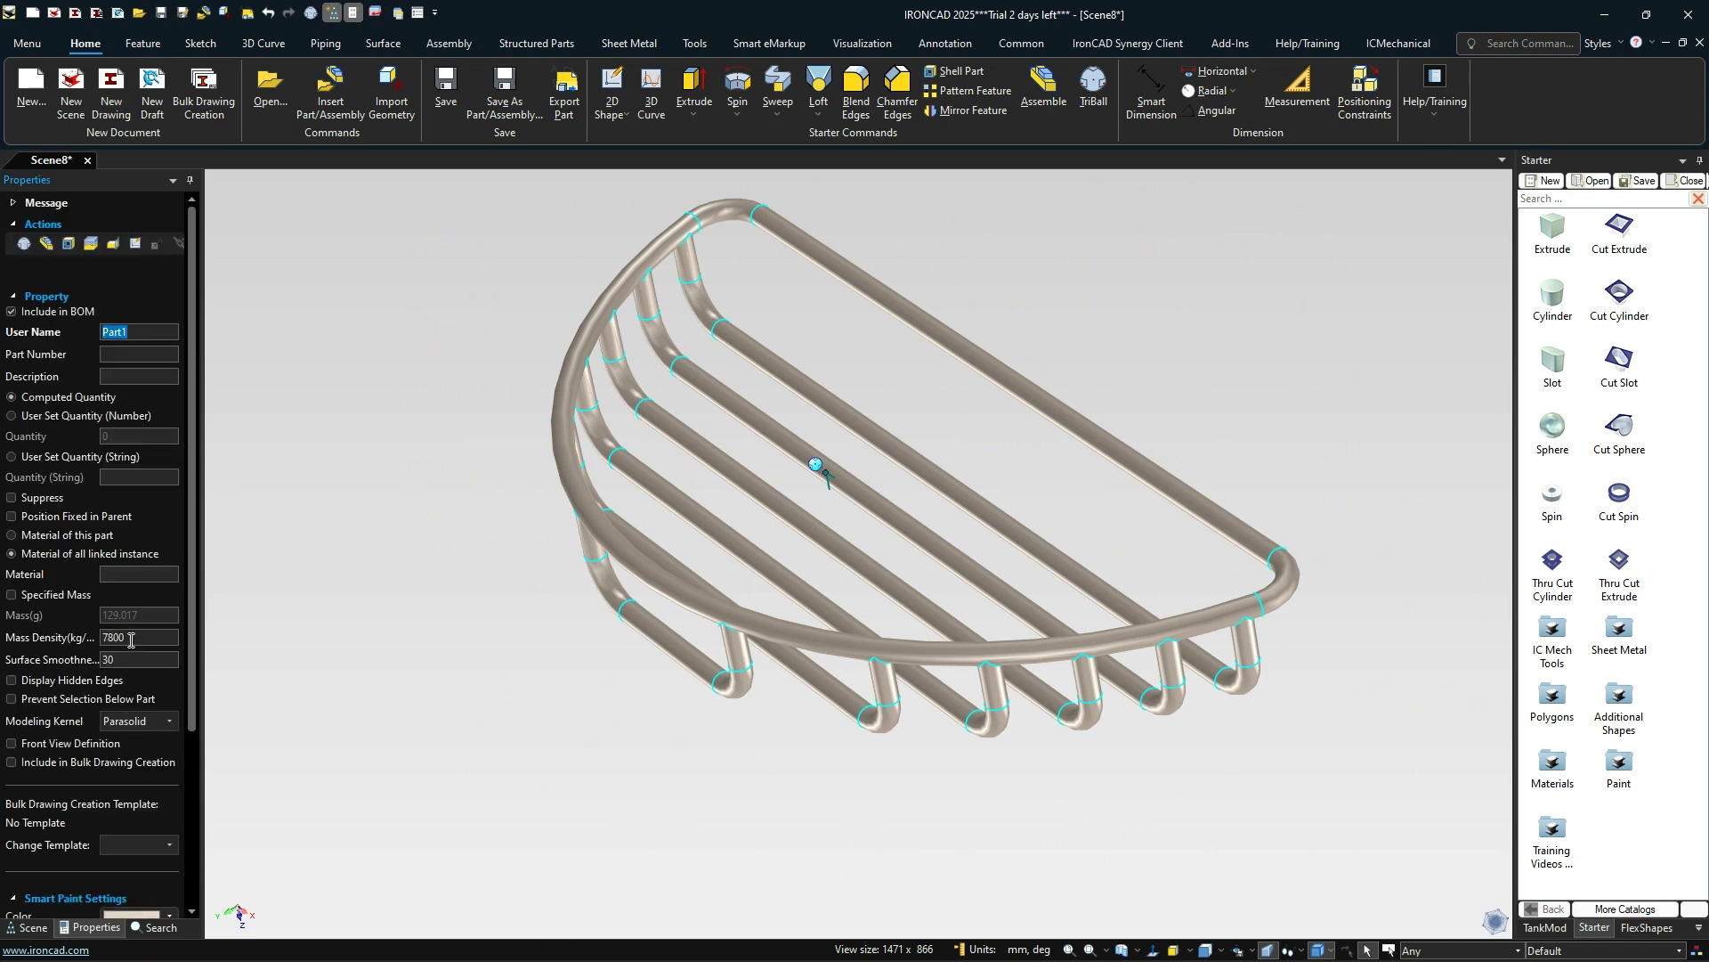
drag(131, 639, 101, 641)
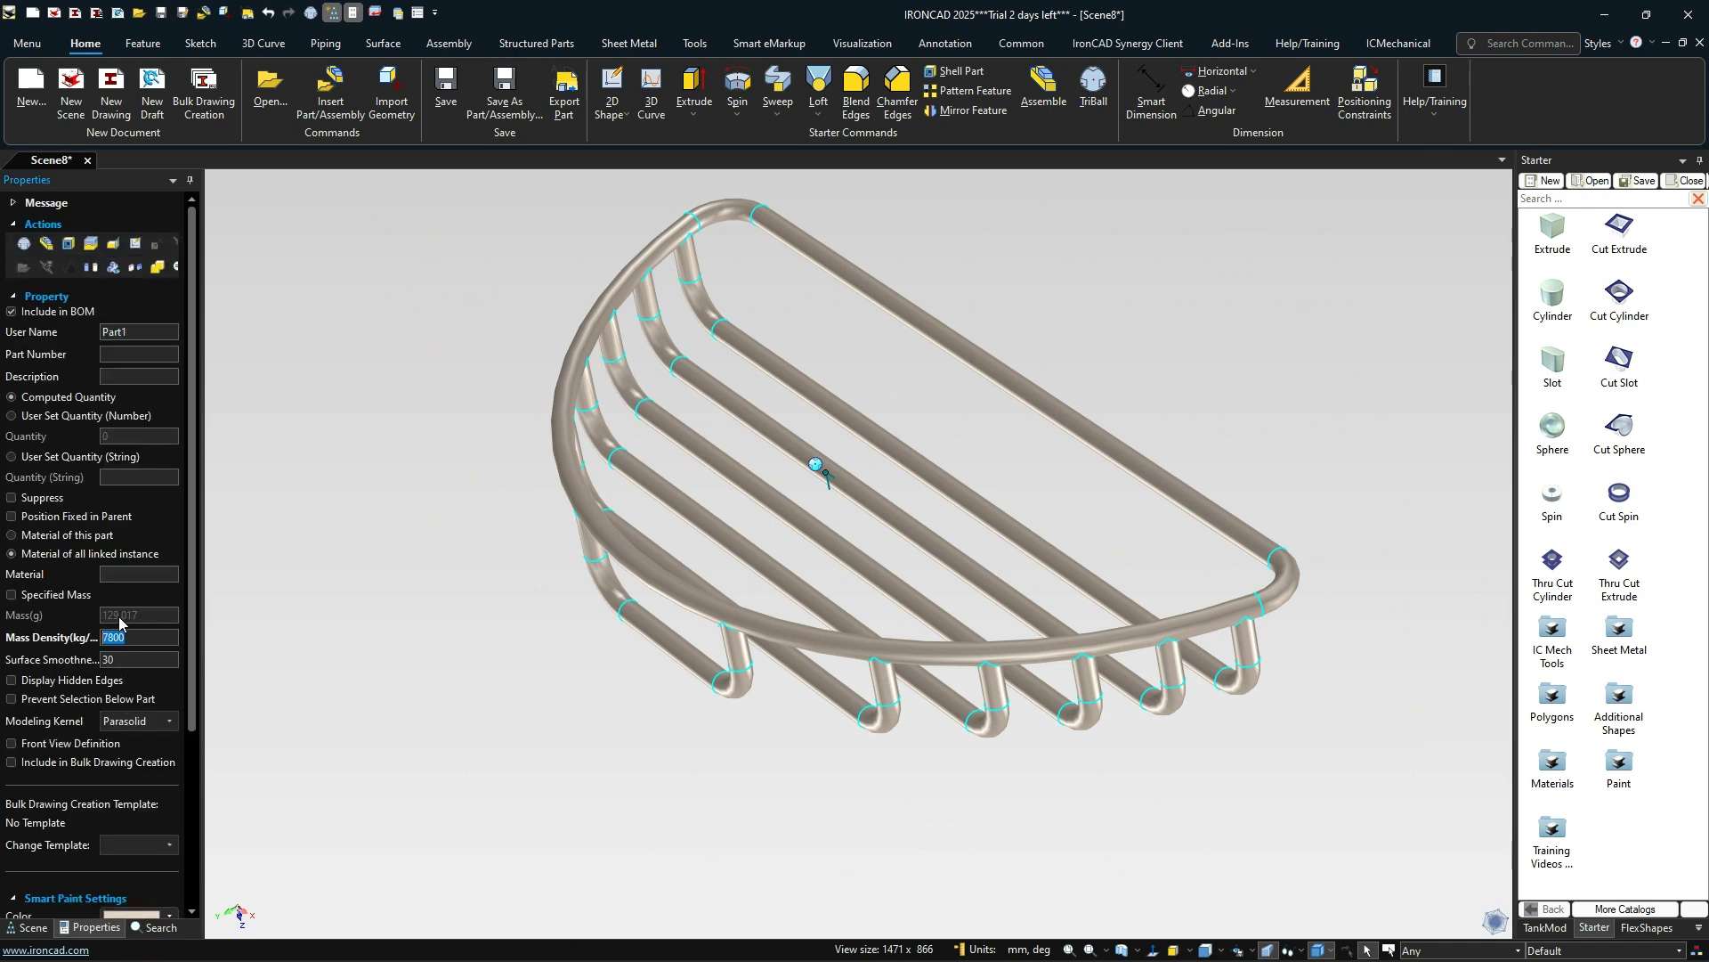
click(312, 592)
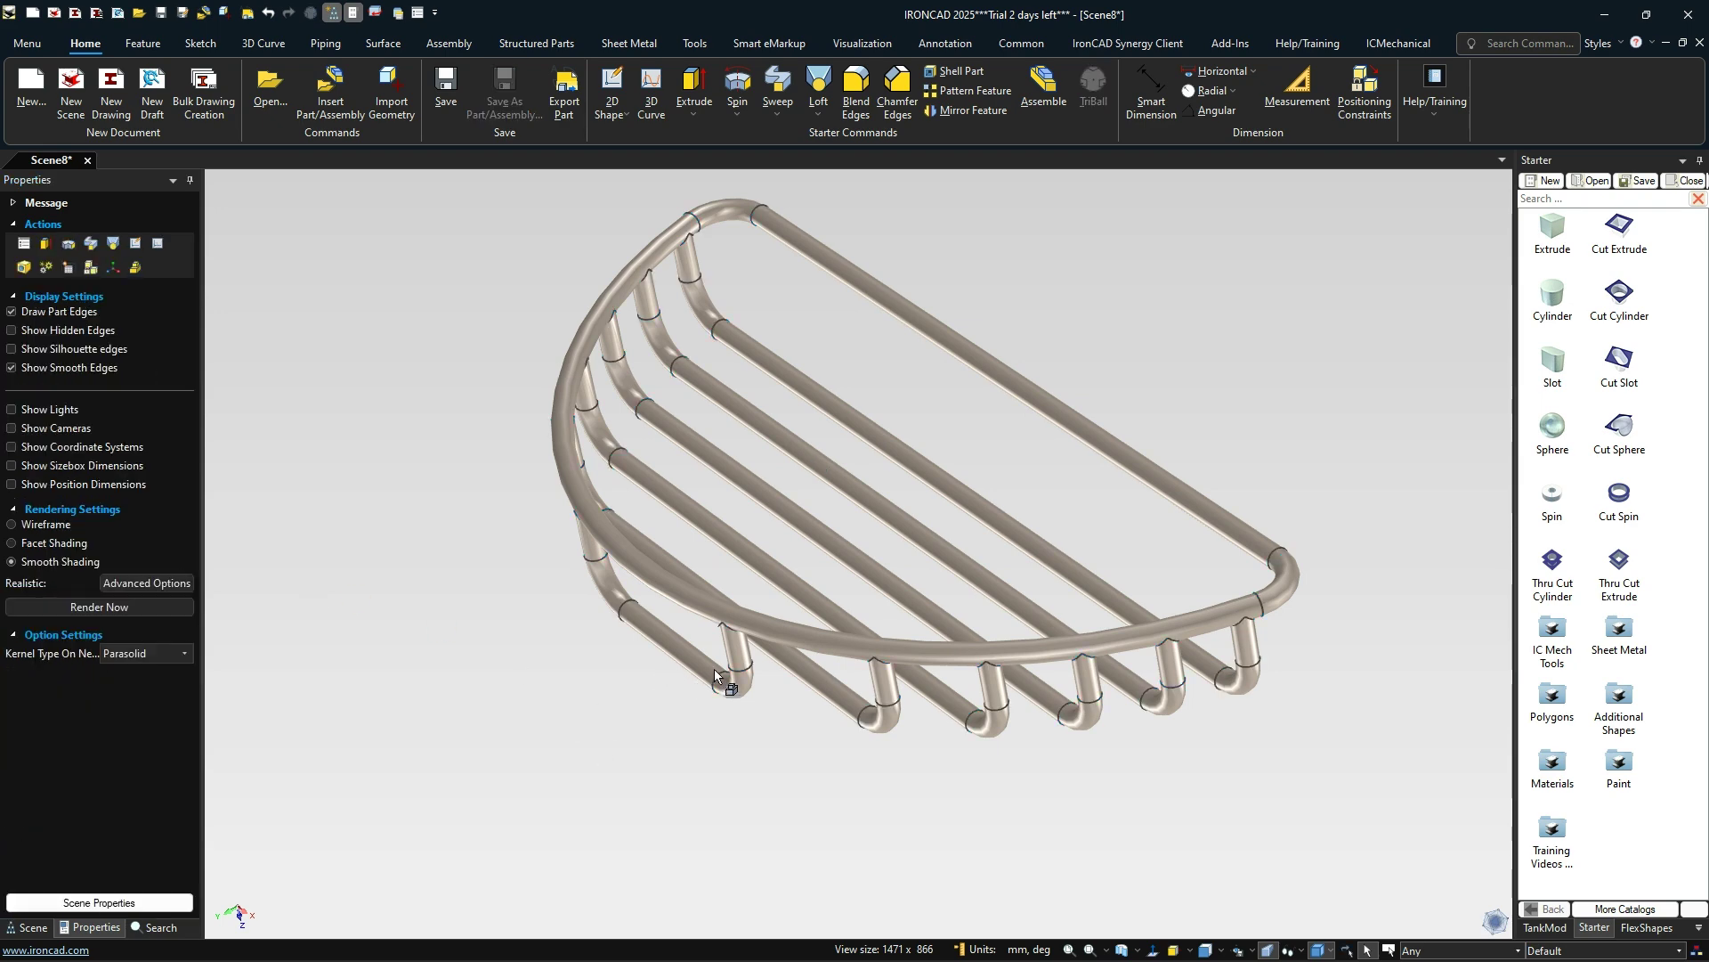
middle_drag(714, 669, 729, 659)
- Change a rib profile's 18 mm length dimension to 22 mm
click(31, 926)
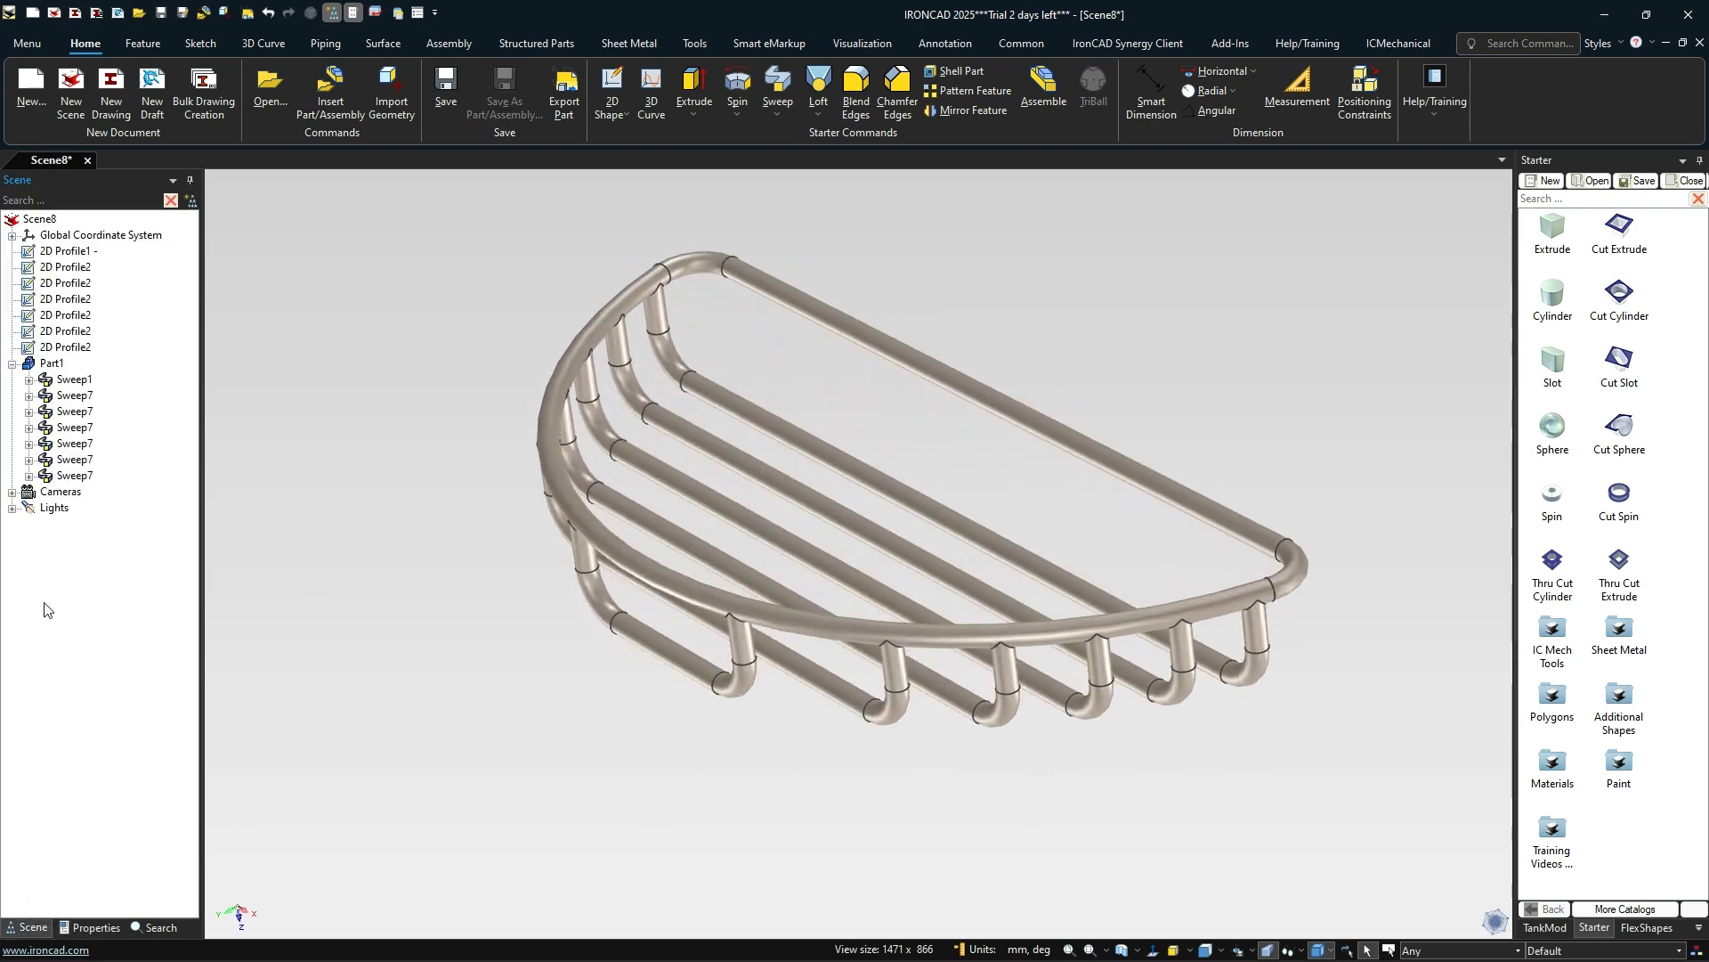
click(29, 255)
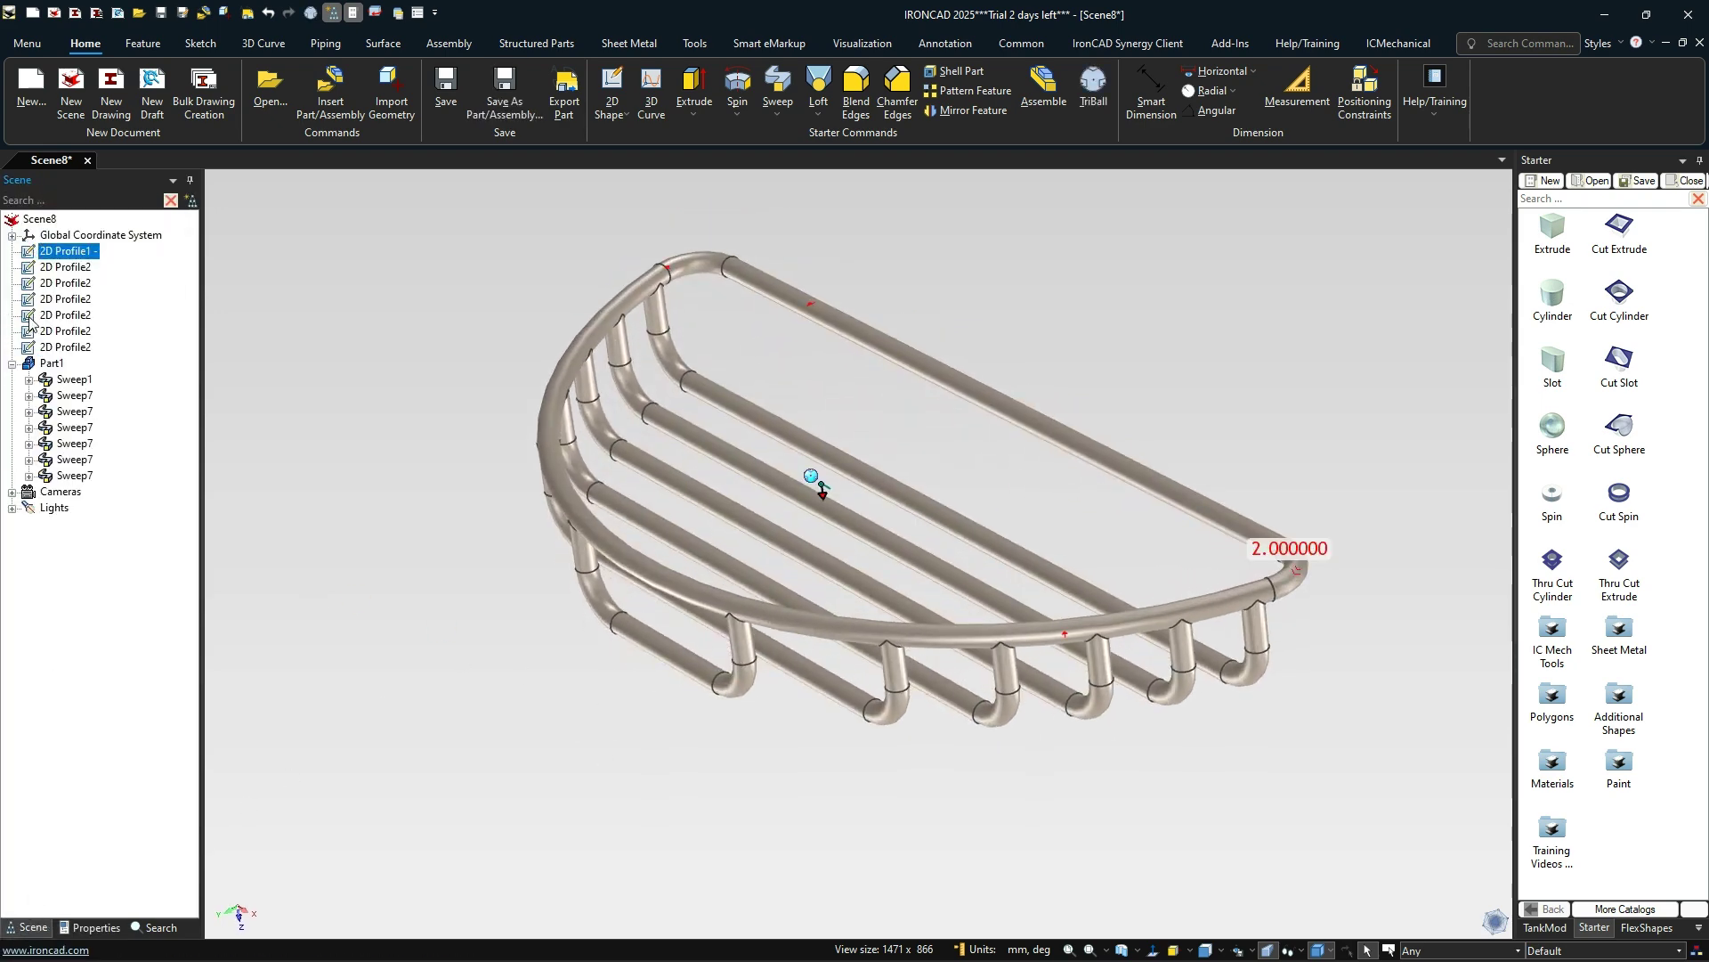
click(31, 349)
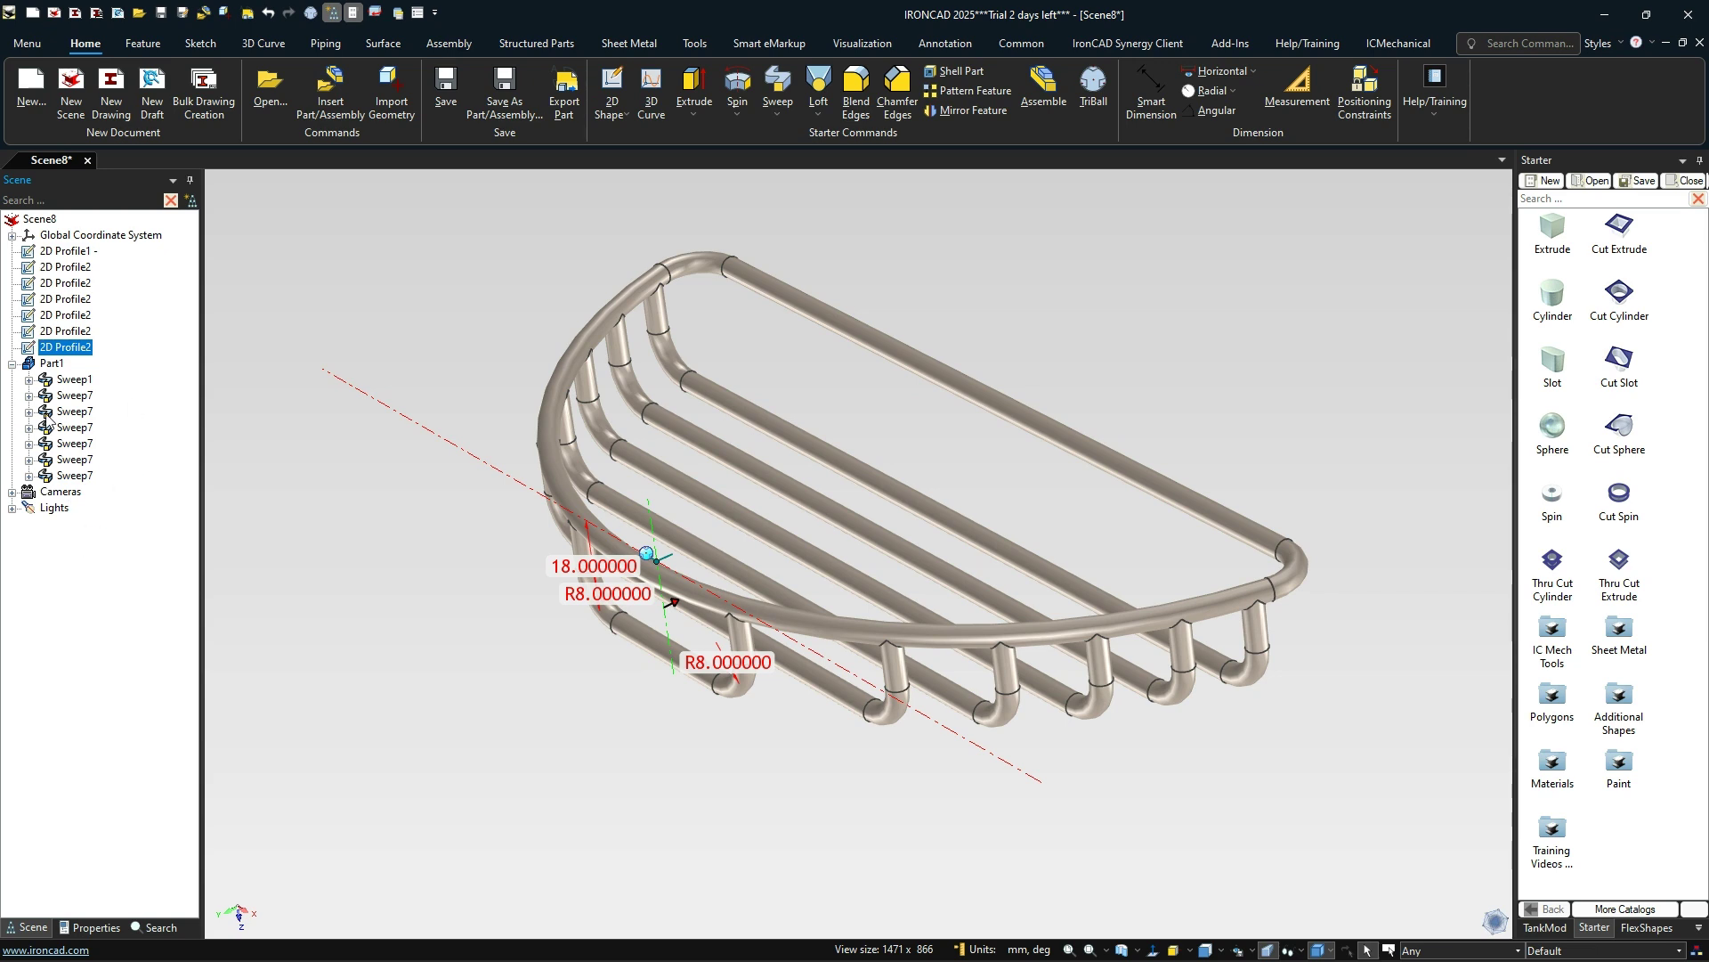
click(36, 252)
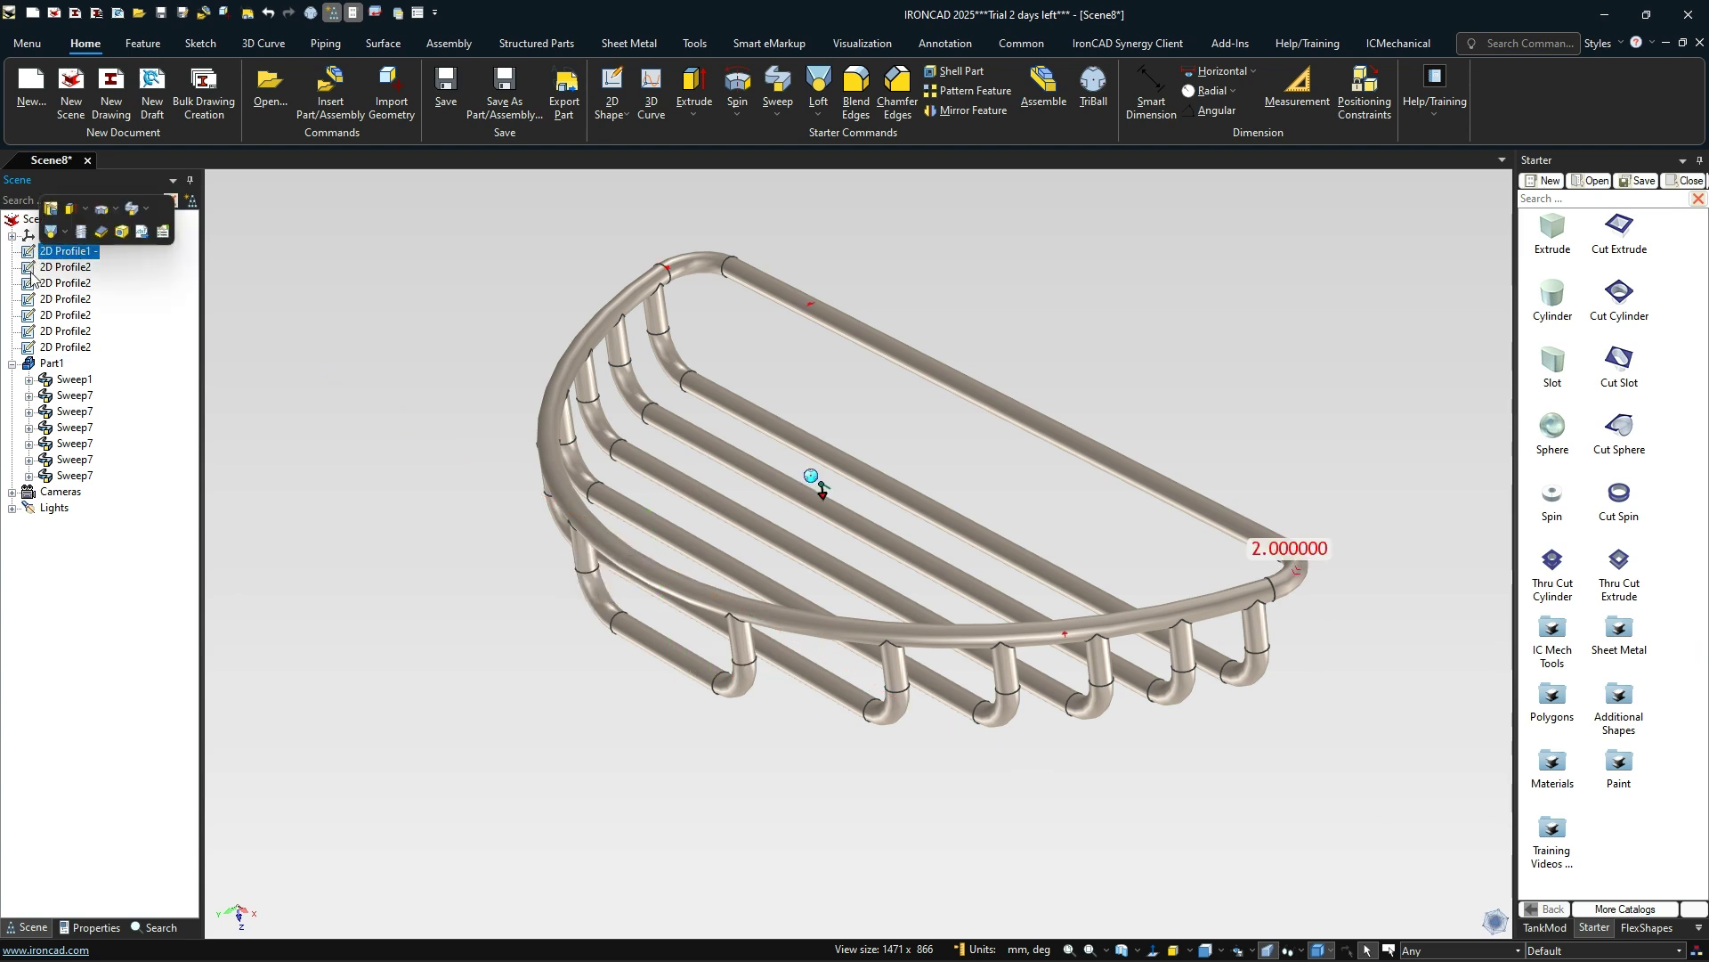
click(32, 269)
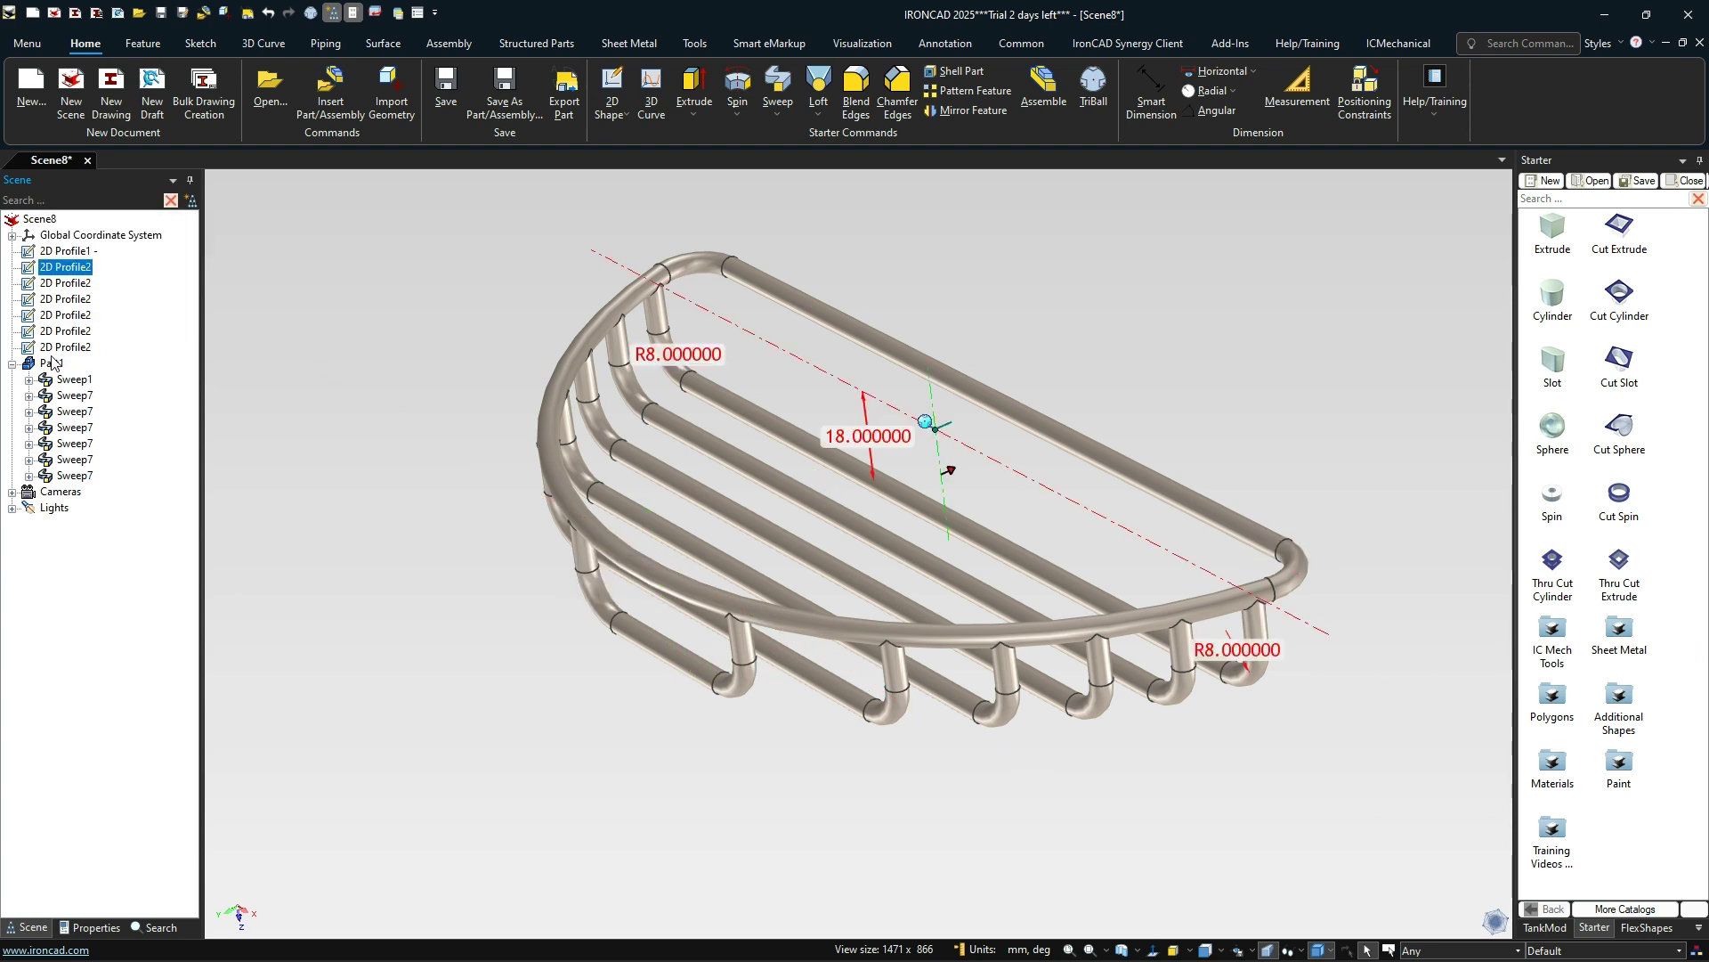
double_click(866, 433)
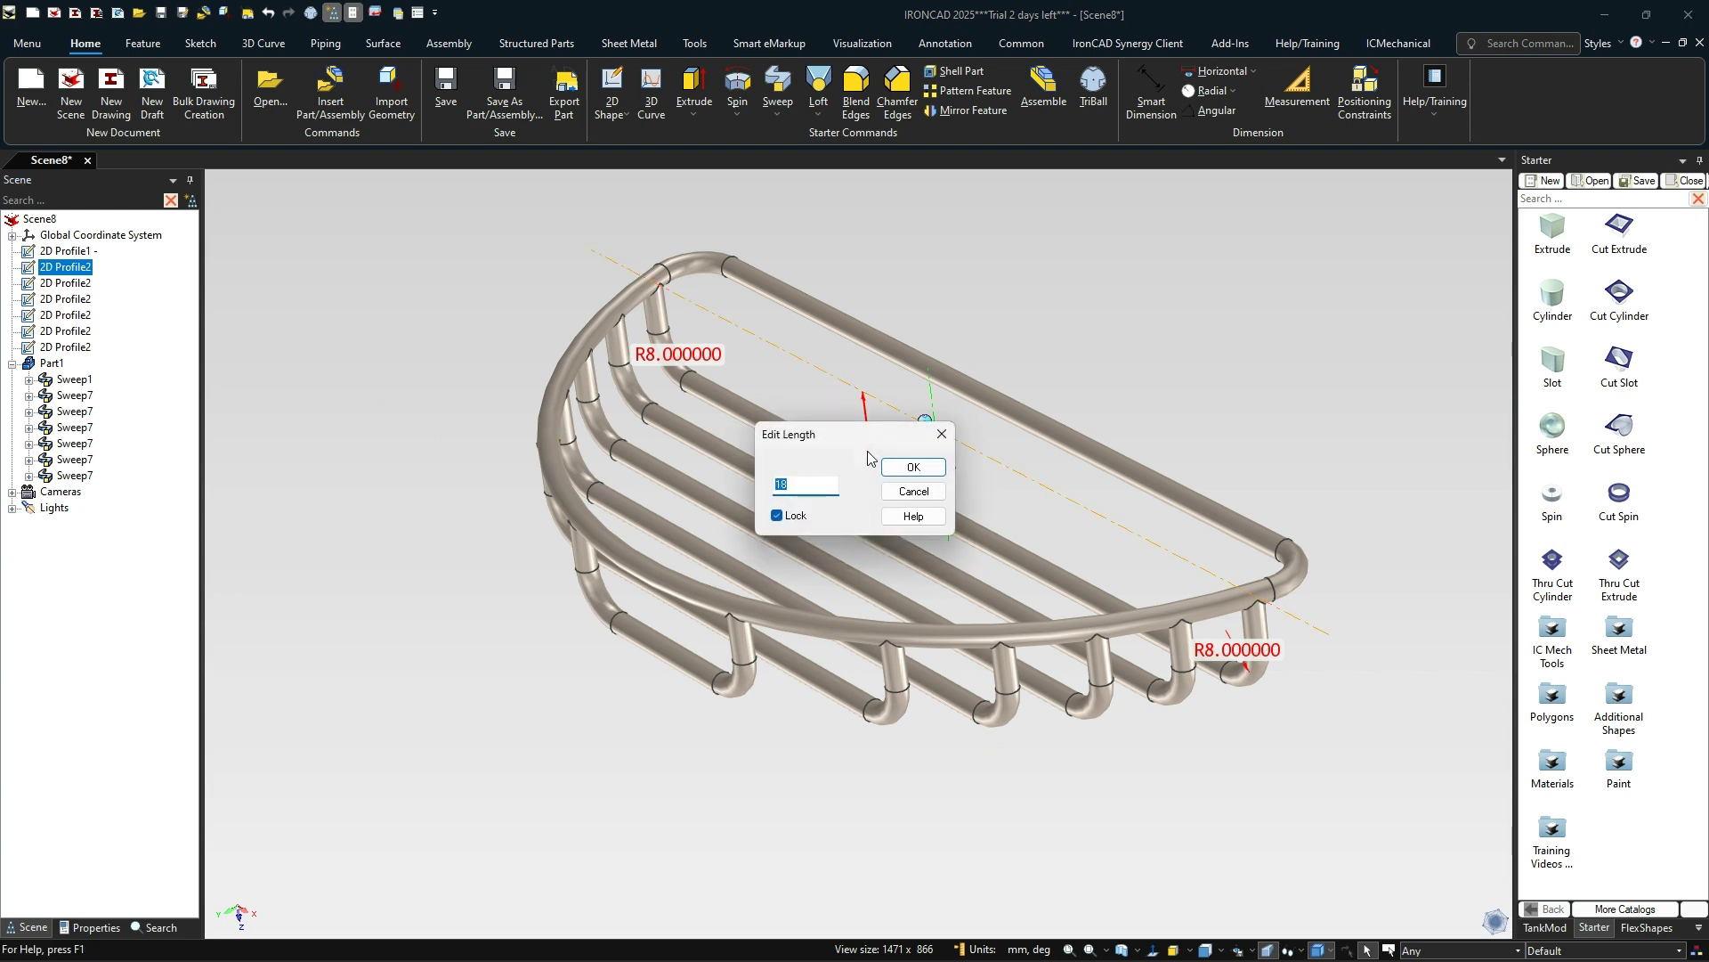
key(Return)
click(958, 778)
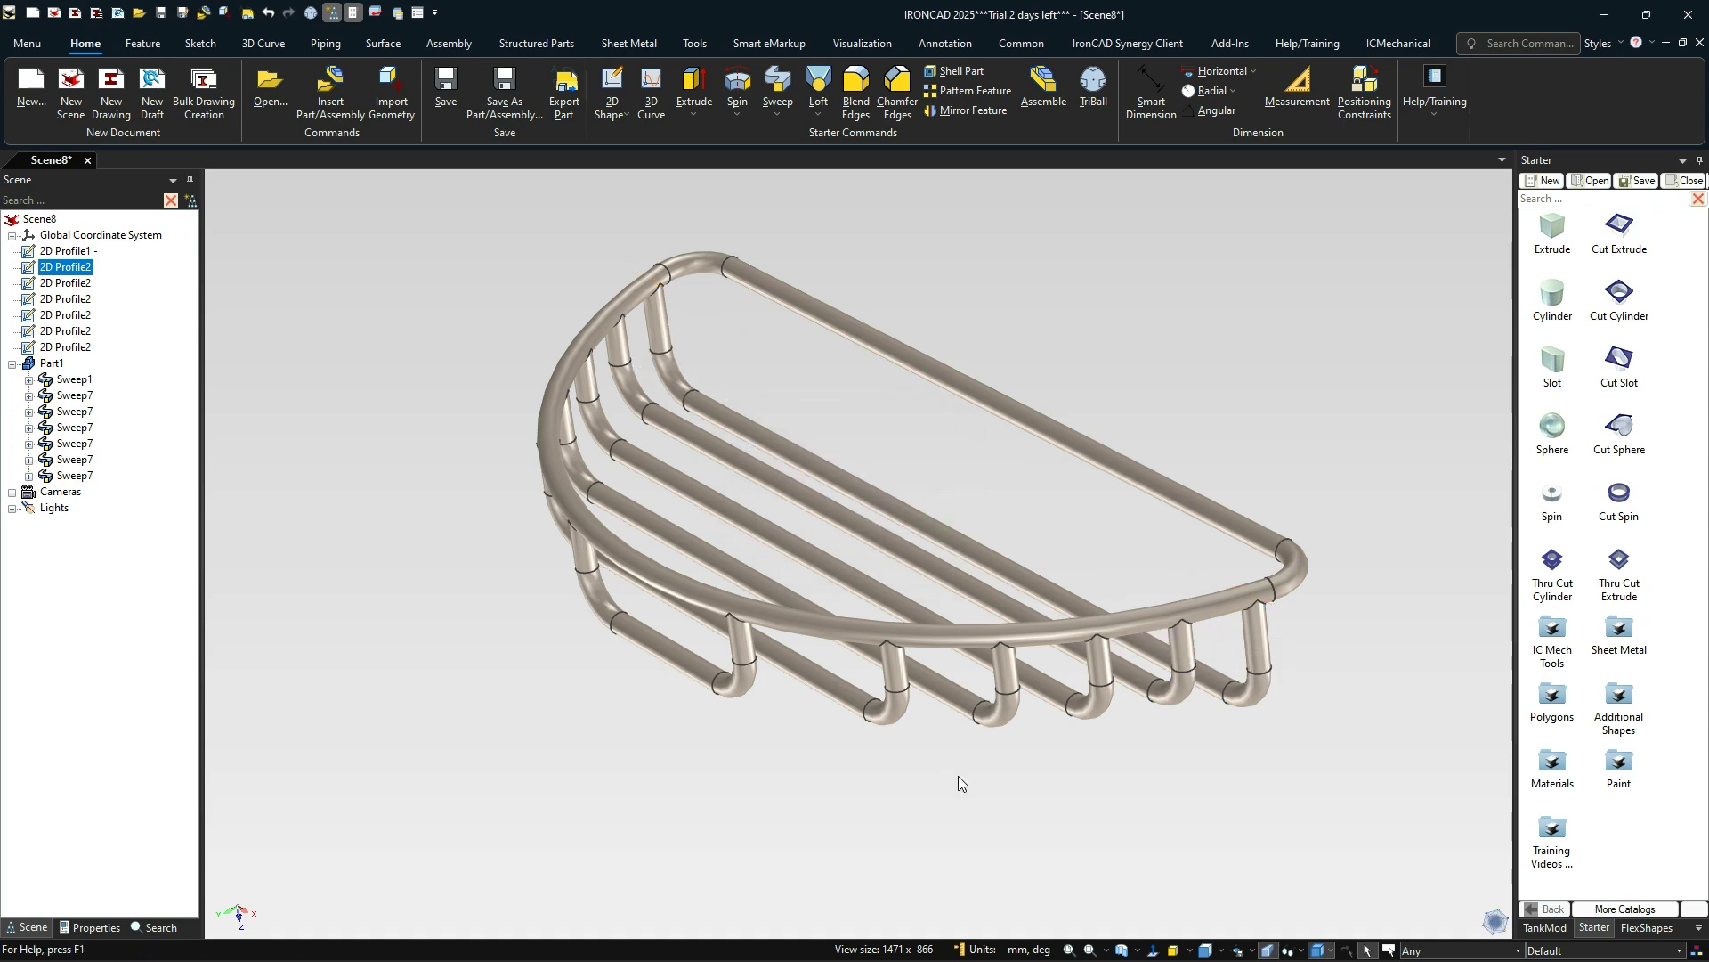
middle_drag(1109, 778, 1028, 675)
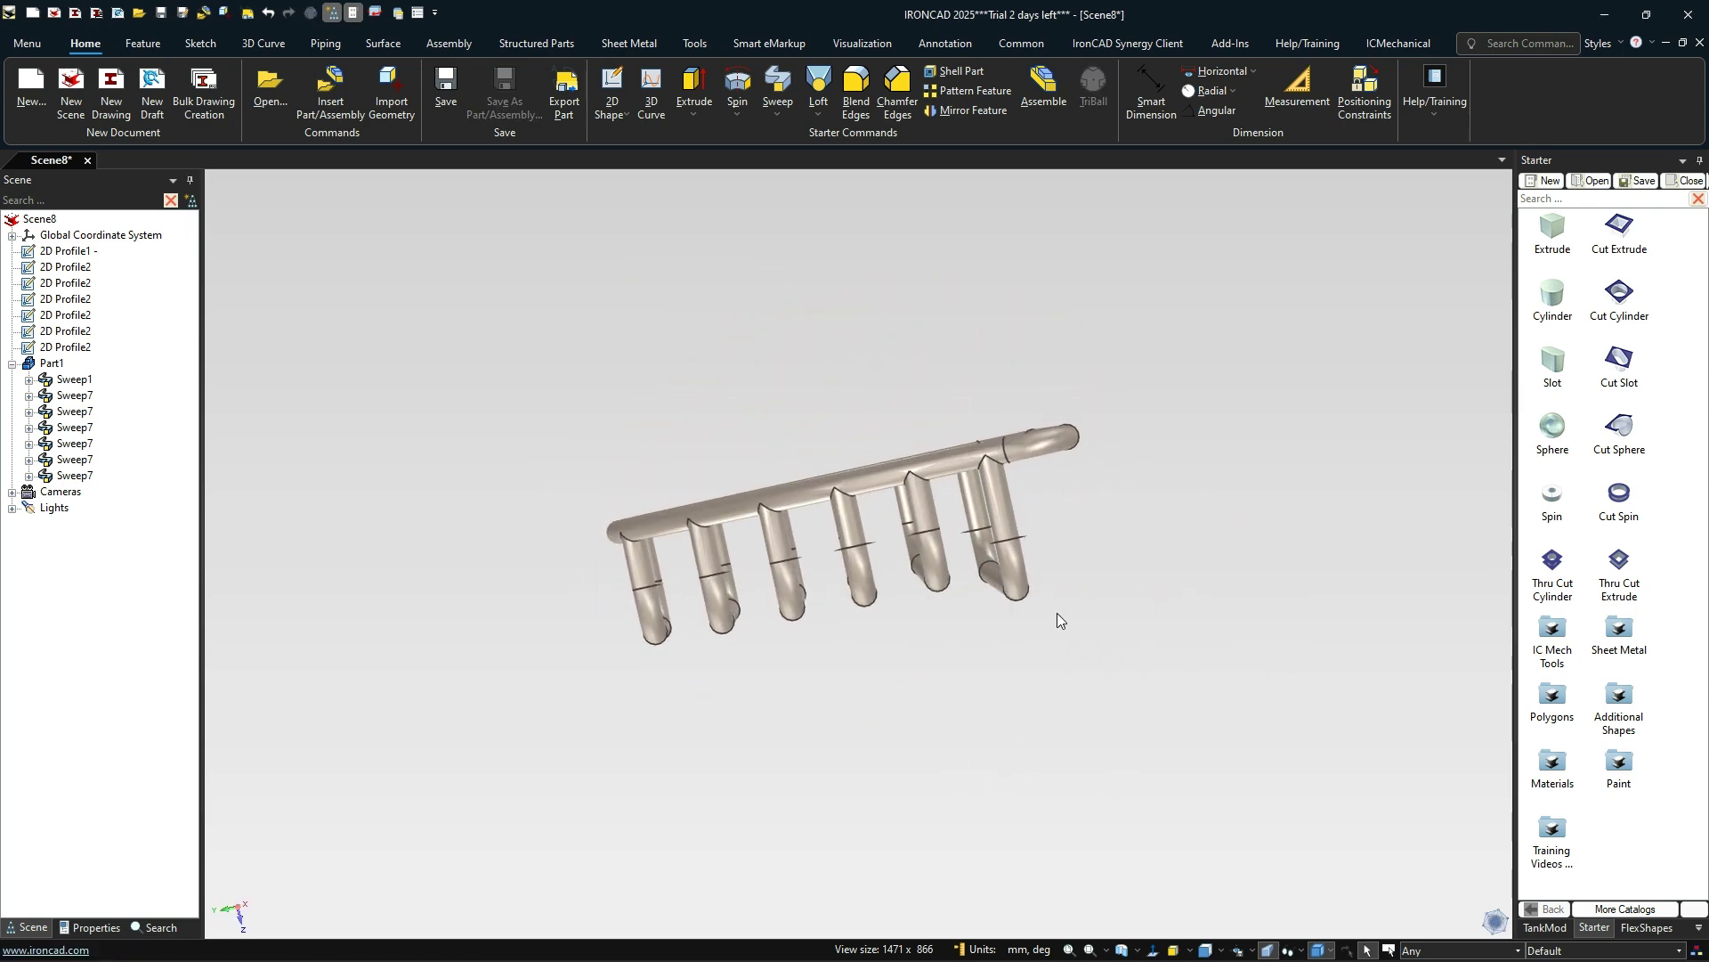
mouse_move(1056, 613)
middle_down()
mouse_move(931, 631)
mouse_move(1079, 637)
mouse_move(1078, 572)
mouse_move(1077, 679)
mouse_move(1127, 697)
mouse_move(1154, 627)
mouse_move(1107, 572)
mouse_move(1061, 580)
middle_up()
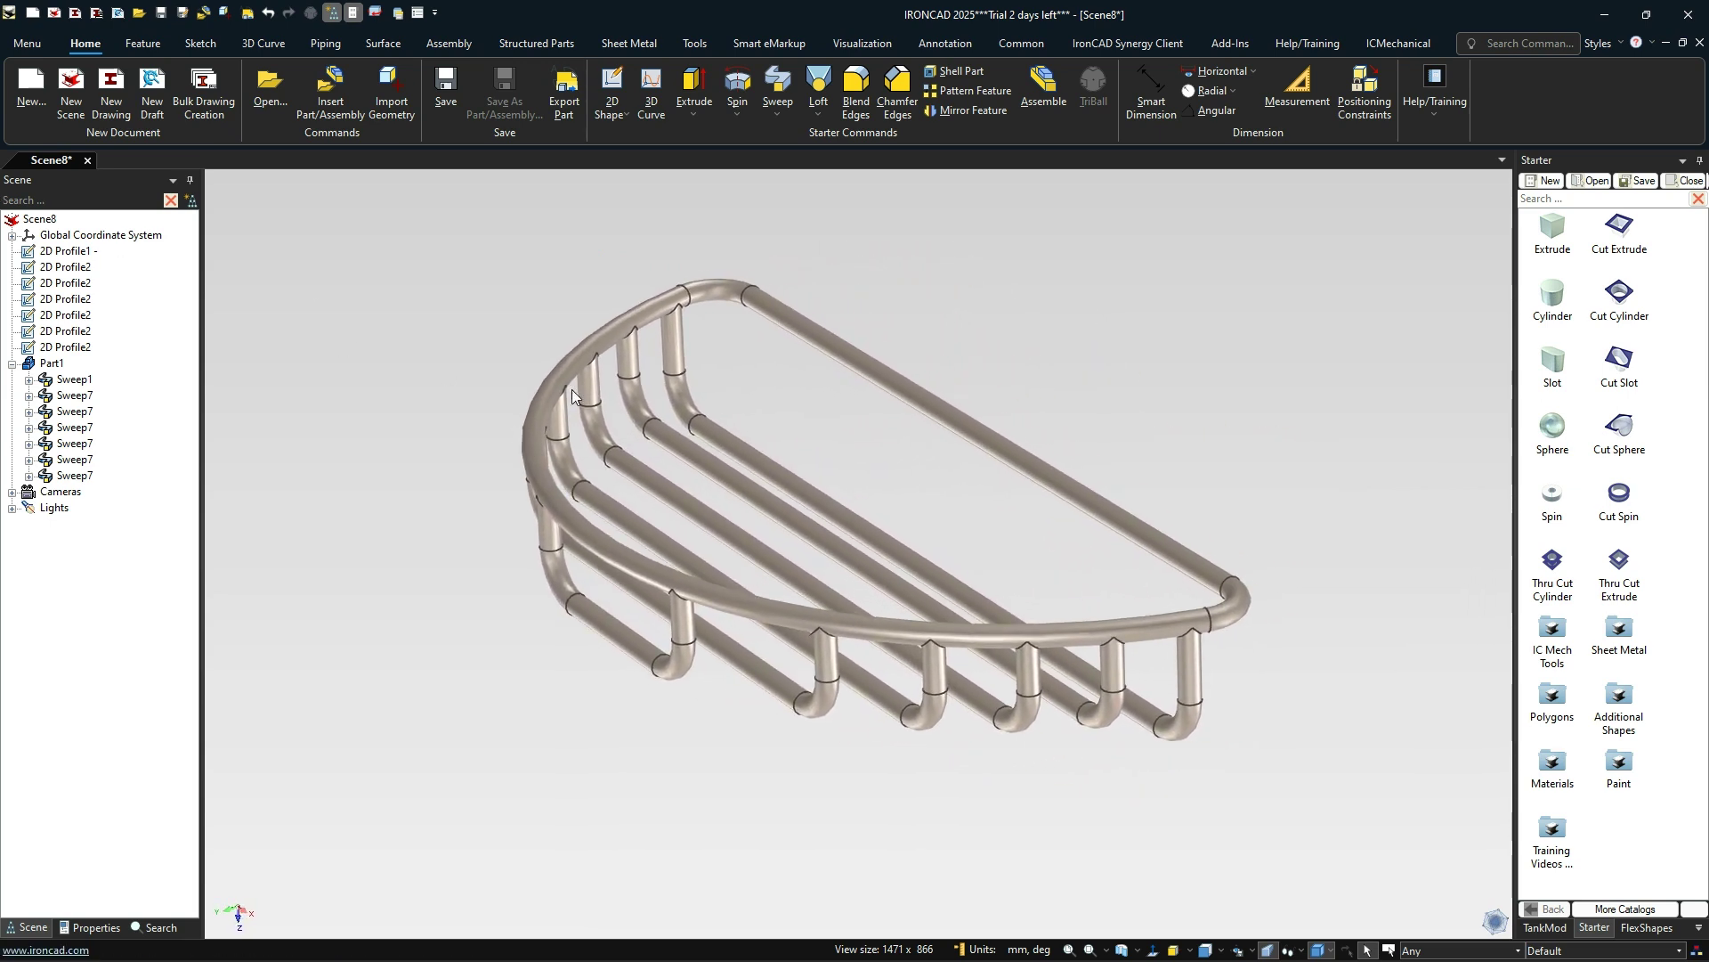